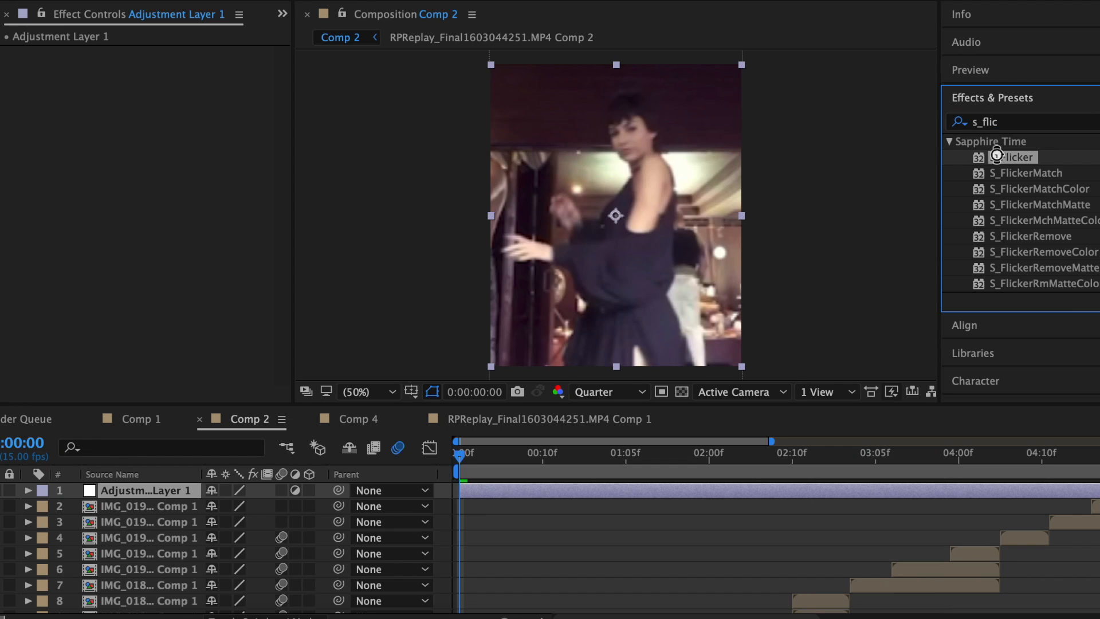
Apply S_Shake to the opening clip and enable its motion blur.
{"action": "left_click", "coordinate": [993, 122]}
{"action": "type", "text": "s_sh"}
{"action": "left_click_drag", "start_coordinate": [1010, 314], "coordinate": [146, 240]}
{"action": "left_click", "coordinate": [146, 236]}
Add S_HalfTone to layer 15 with Dots Frequency near 75, then finish the frame shape and caption.
{"action": "scroll", "coordinate": [590, 583], "scroll_direction": "down", "scroll_amount": 5}
{"action": "left_click", "coordinate": [501, 589]}
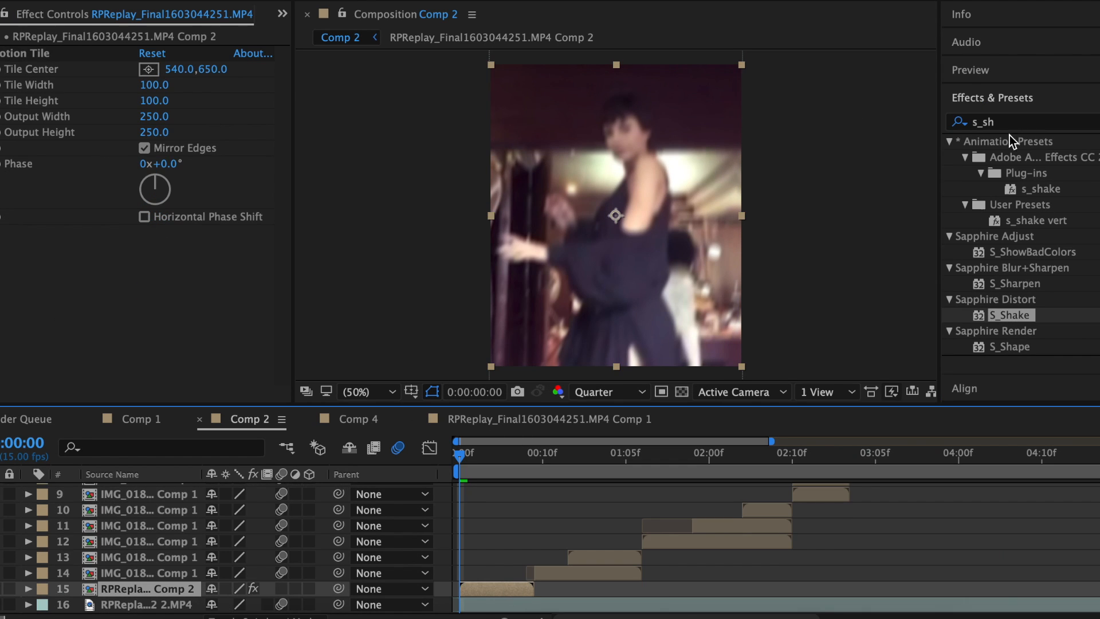
{"action": "left_click", "coordinate": [1019, 122]}
{"action": "type", "text": "s_half"}
{"action": "double_click", "coordinate": [1003, 158]}
{"action": "left_click_drag", "start_coordinate": [146, 220], "coordinate": [157, 220]}
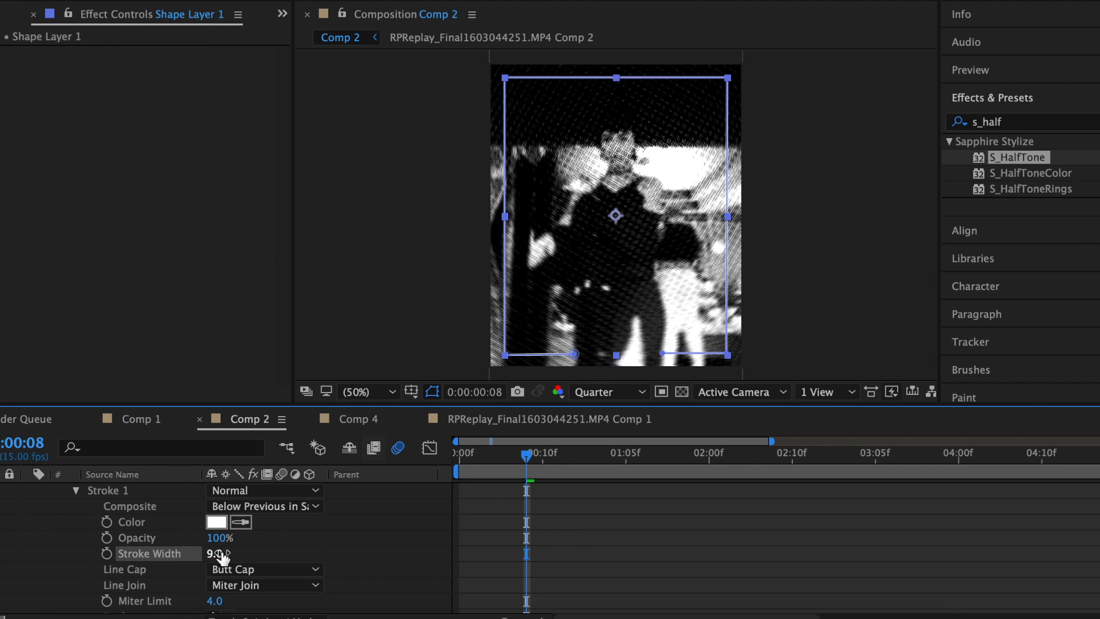
{"action": "left_click", "coordinate": [576, 553]}
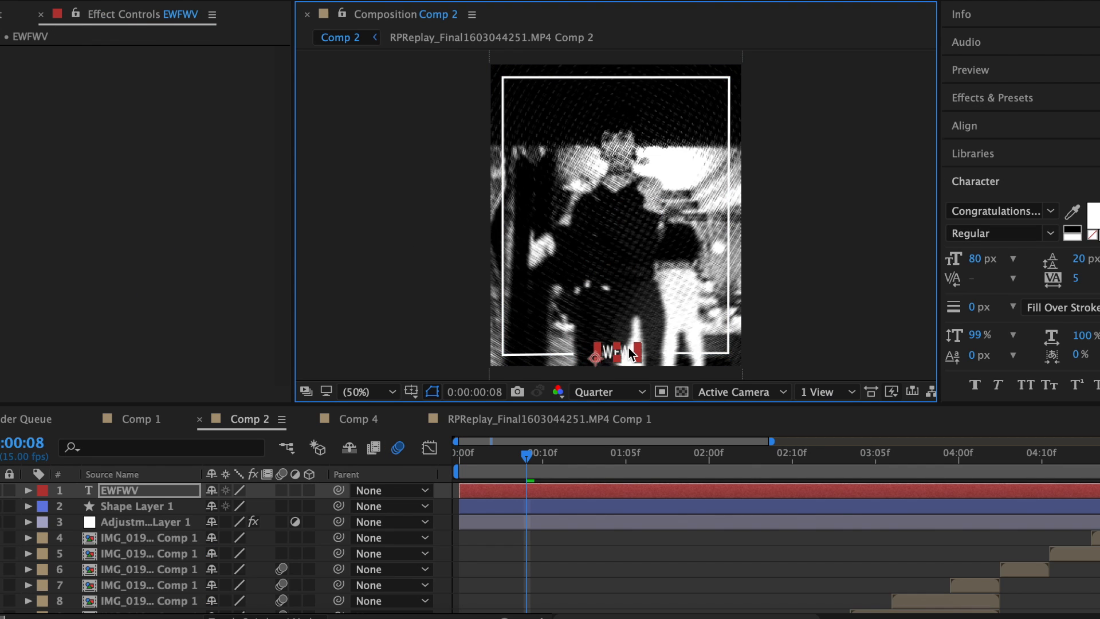
{"action": "key", "text": "s"}
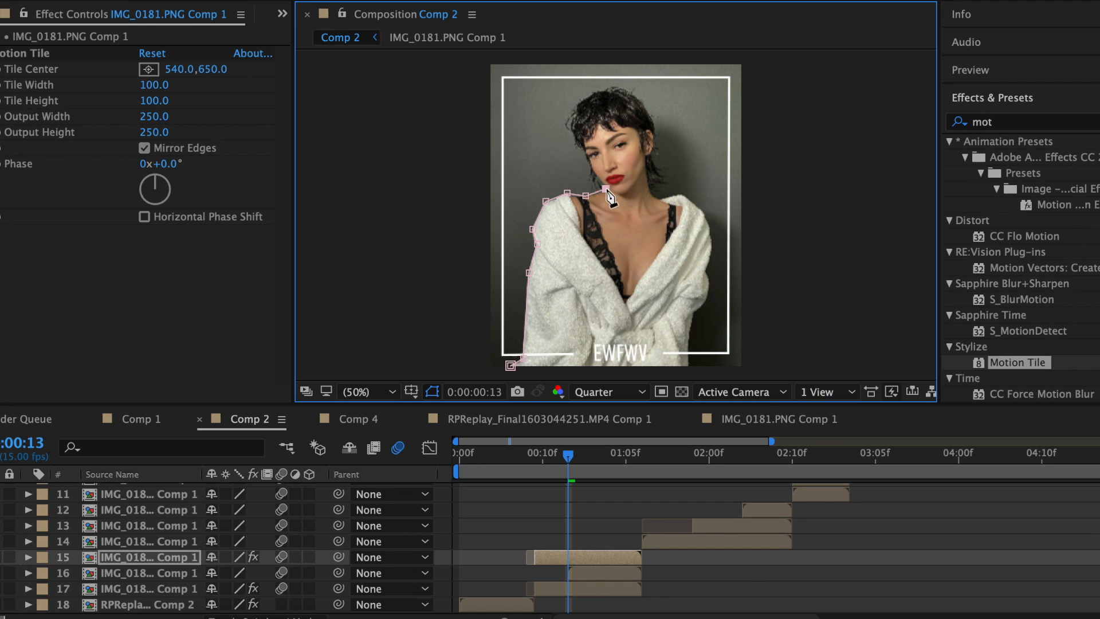
Reposition the IMG_0182 photo, scale it to 96%, and set its Opacity to 20%.
{"action": "left_click", "coordinate": [573, 143]}
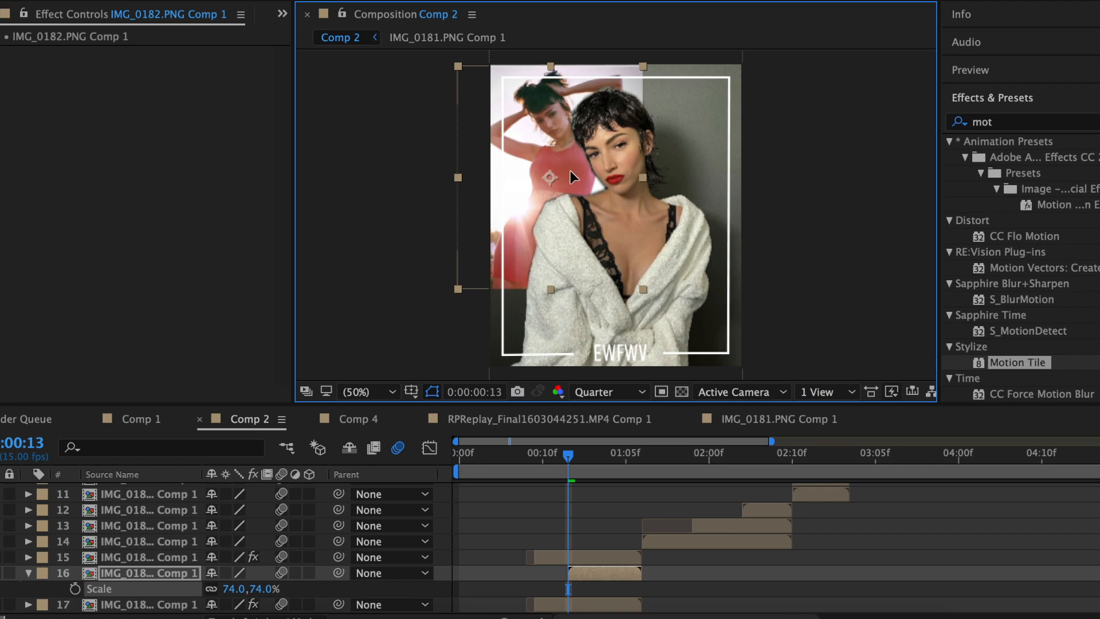
{"action": "left_click_drag", "start_coordinate": [572, 173], "coordinate": [568, 170]}
{"action": "left_click_drag", "start_coordinate": [235, 589], "coordinate": [256, 590]}
{"action": "left_click_drag", "start_coordinate": [584, 220], "coordinate": [579, 250]}
{"action": "key", "text": "alt+t"}
{"action": "left_click", "coordinate": [218, 589]}
{"action": "type", "text": "20"}
{"action": "key", "text": "Return"}
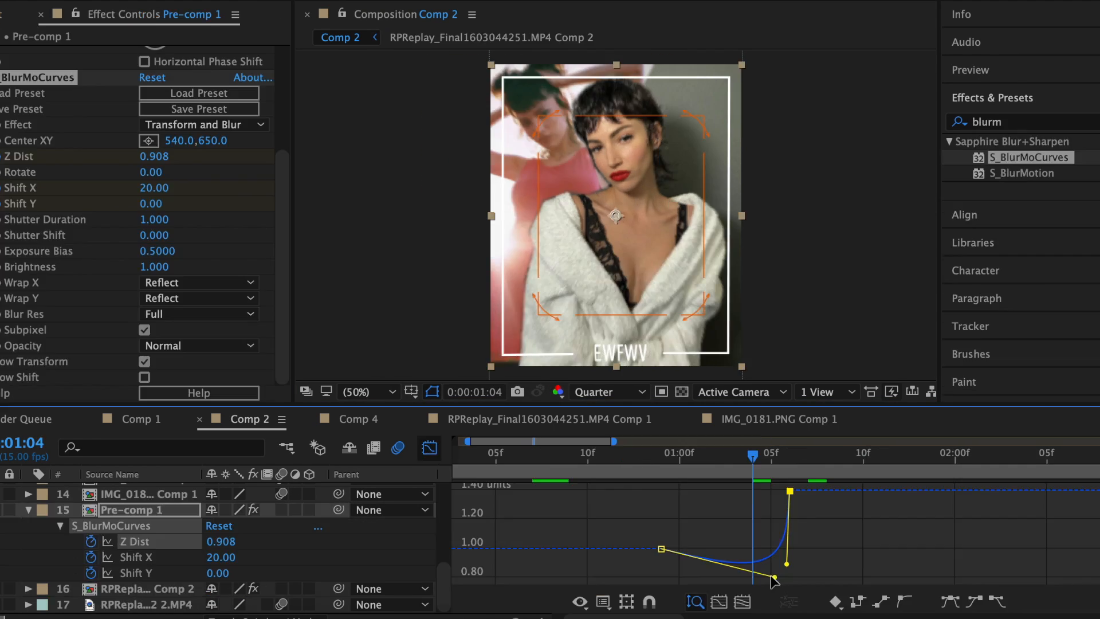
Ease the S_BlurMoCurves curves, set Shift X to 140, and scale the inset photo to 74%.
{"action": "left_click_drag", "start_coordinate": [786, 544], "coordinate": [779, 600]}
{"action": "left_click_drag", "start_coordinate": [787, 545], "coordinate": [794, 566]}
{"action": "left_click_drag", "start_coordinate": [226, 556], "coordinate": [229, 575]}
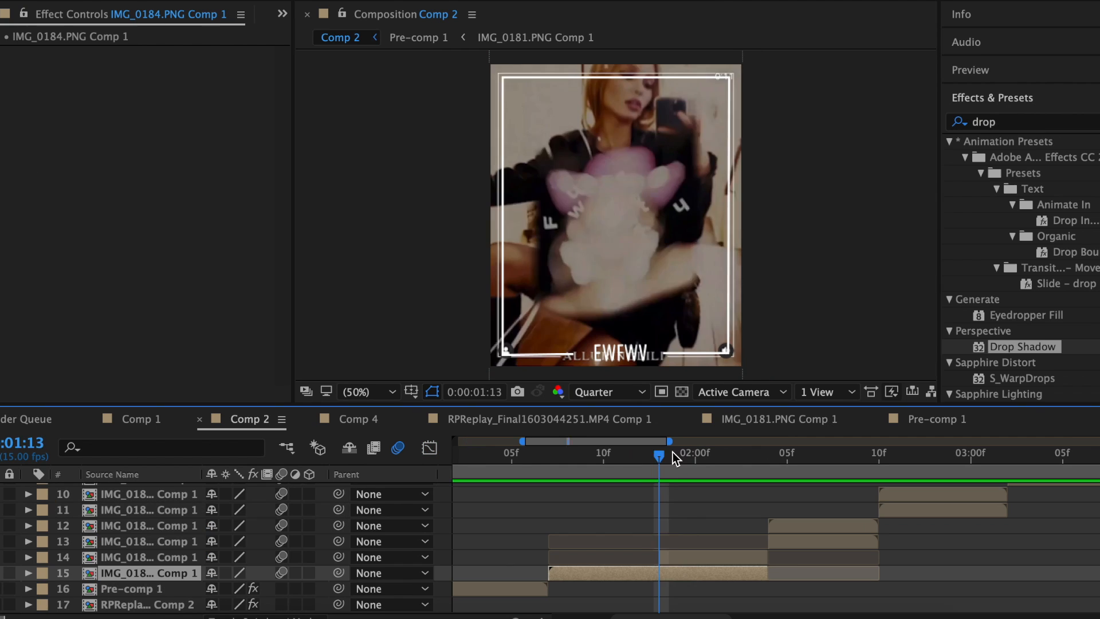
{"action": "left_click_drag", "start_coordinate": [672, 452], "coordinate": [602, 450]}
{"action": "left_click_drag", "start_coordinate": [231, 572], "coordinate": [212, 572]}
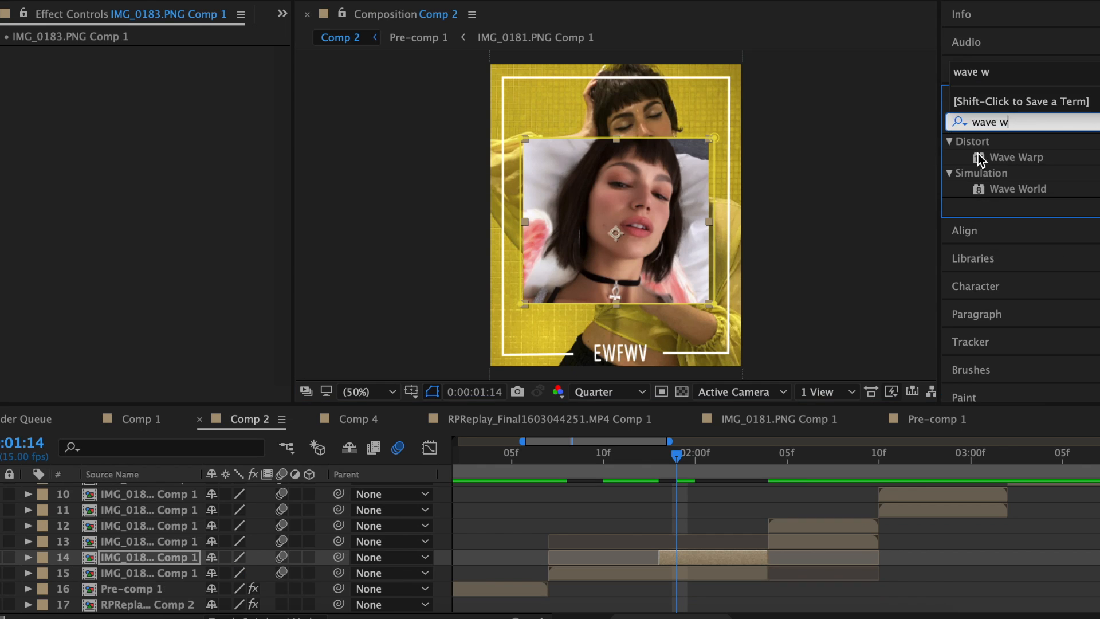
Give the inset photo Wave Warp (width 950, height 40) and a keyframed Box Blur around 51.
{"action": "double_click", "coordinate": [981, 160]}
{"action": "left_click", "coordinate": [147, 100]}
{"action": "type", "text": "950"}
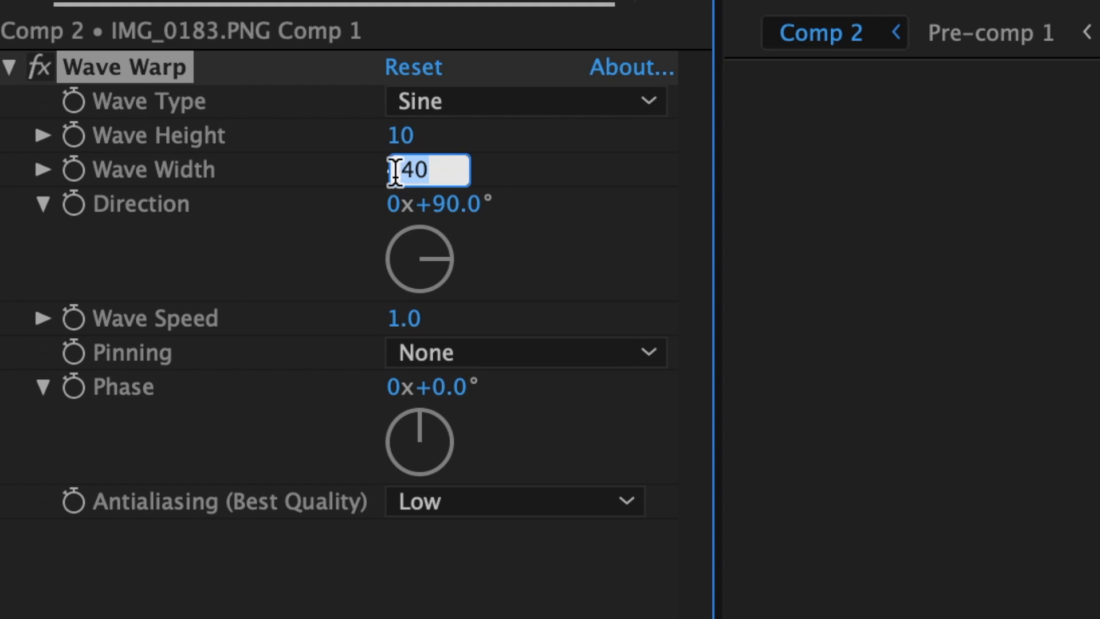
{"action": "left_click", "coordinate": [393, 138]}
{"action": "type", "text": "40"}
{"action": "key", "text": "Return"}
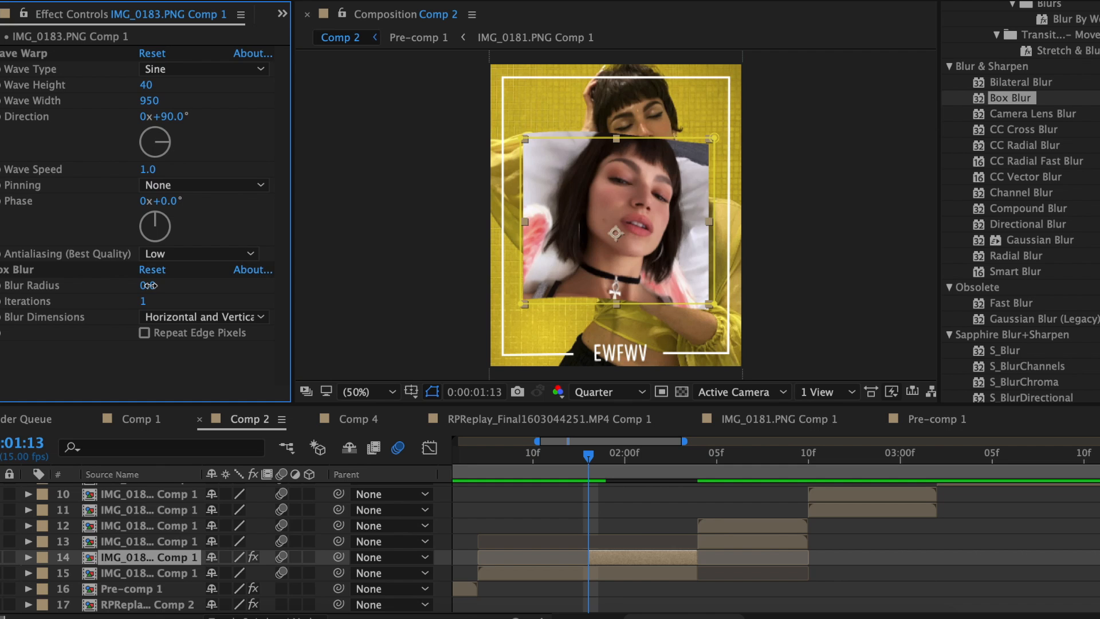
{"action": "left_click_drag", "start_coordinate": [148, 285], "coordinate": [95, 285]}
{"action": "left_click", "coordinate": [645, 458]}
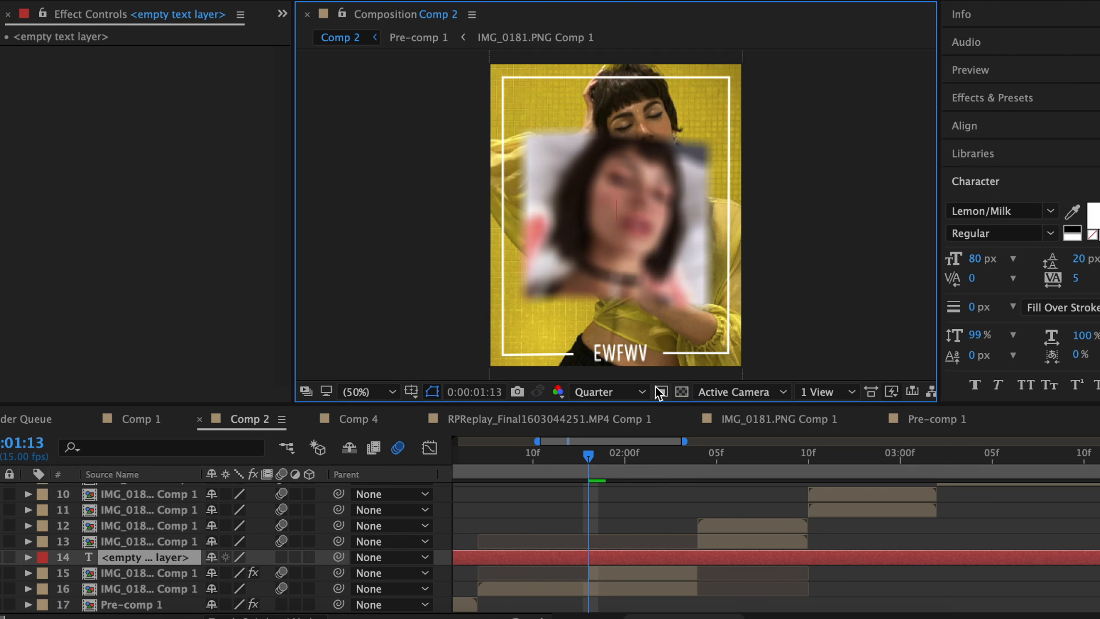
Add a 'WHAT T' caption, enlarge it to 133% and shift it left.
{"action": "type", "text": "WHAT TH...CK 2"}
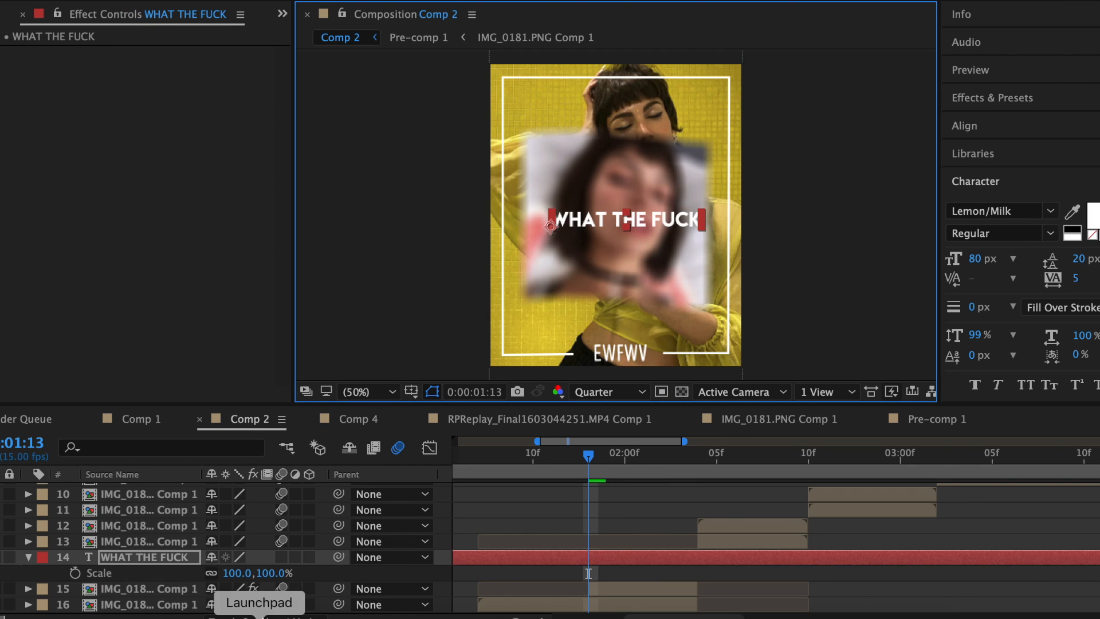
{"action": "left_click_drag", "start_coordinate": [230, 572], "coordinate": [267, 572]}
{"action": "left_click_drag", "start_coordinate": [703, 220], "coordinate": [678, 222]}
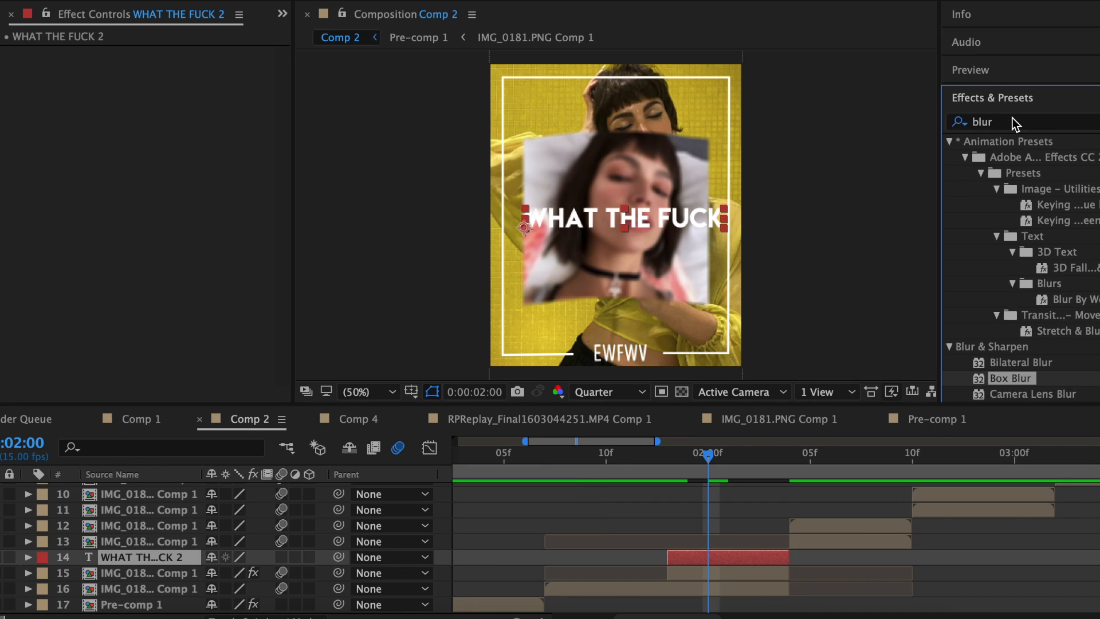
Apply the Explosion preset to the caption and soften its drop shadow to about 24.
{"action": "left_click", "coordinate": [1012, 121]}
{"action": "type", "text": "explos"}
{"action": "left_click_drag", "start_coordinate": [1075, 220], "coordinate": [698, 558]}
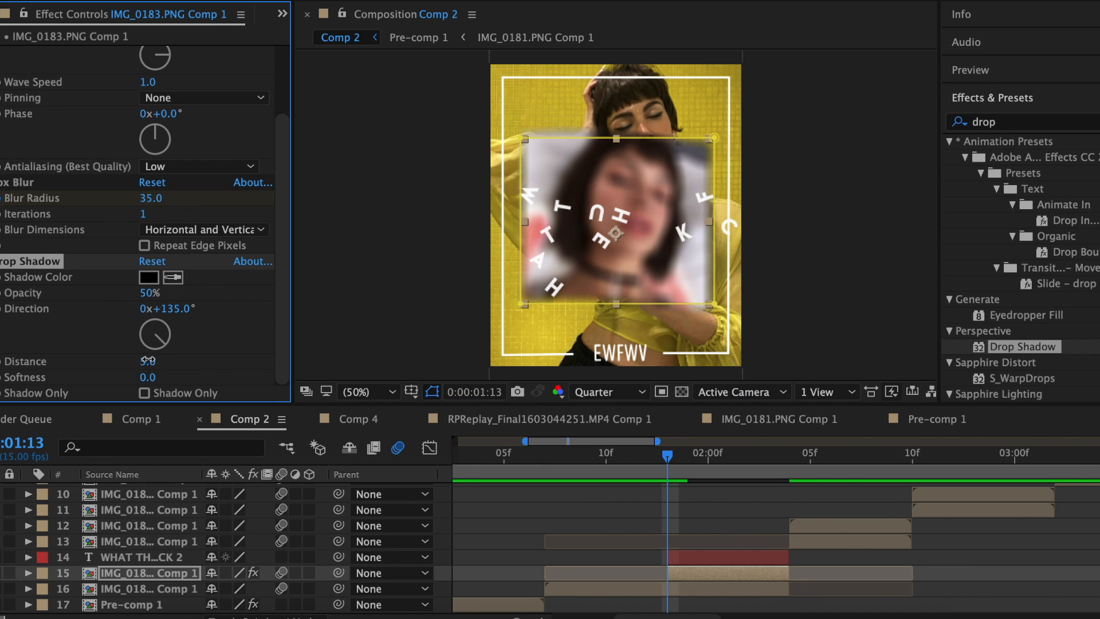
{"action": "left_click_drag", "start_coordinate": [147, 378], "coordinate": [164, 378]}
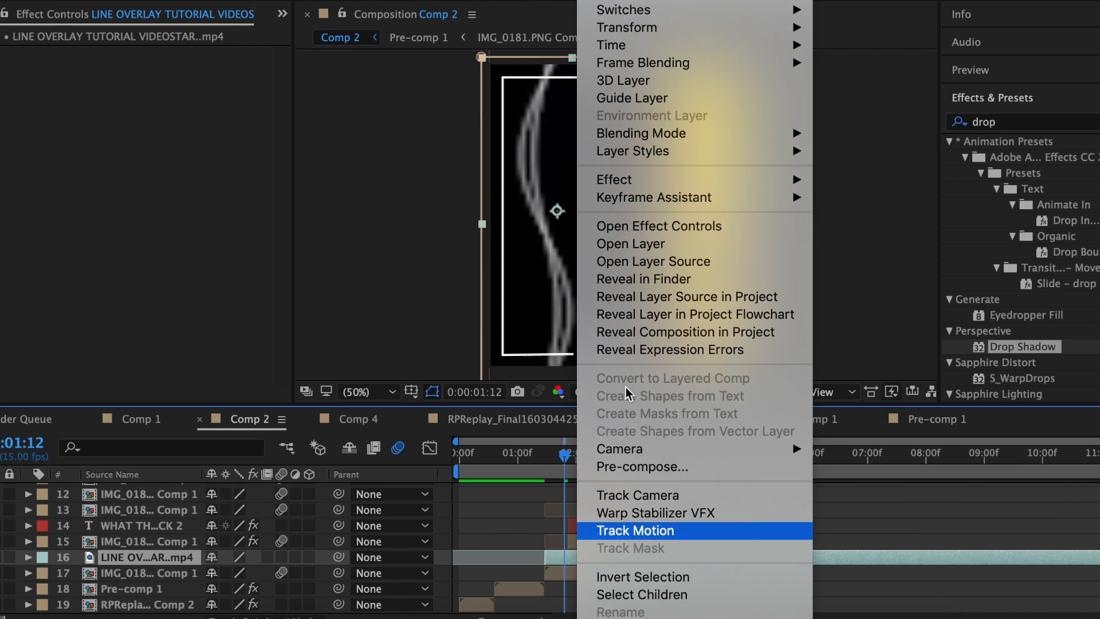
Set the line and heart overlays to Screen blending, with the heart shrunk to 39%.
{"action": "mouse_move", "coordinate": [773, 133]}
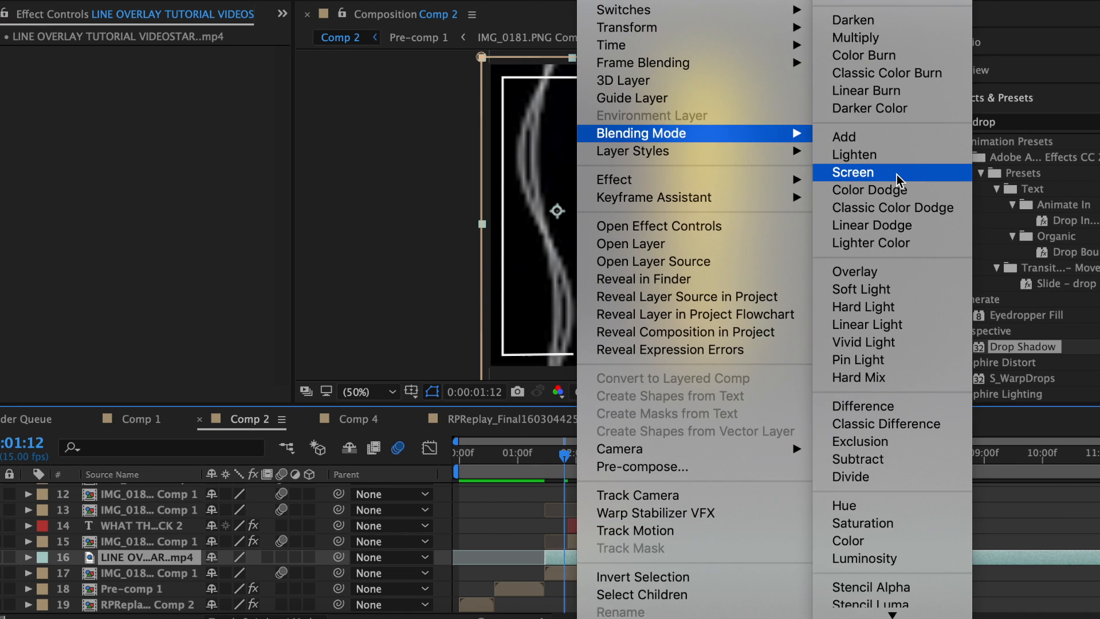
{"action": "left_click", "coordinate": [897, 175]}
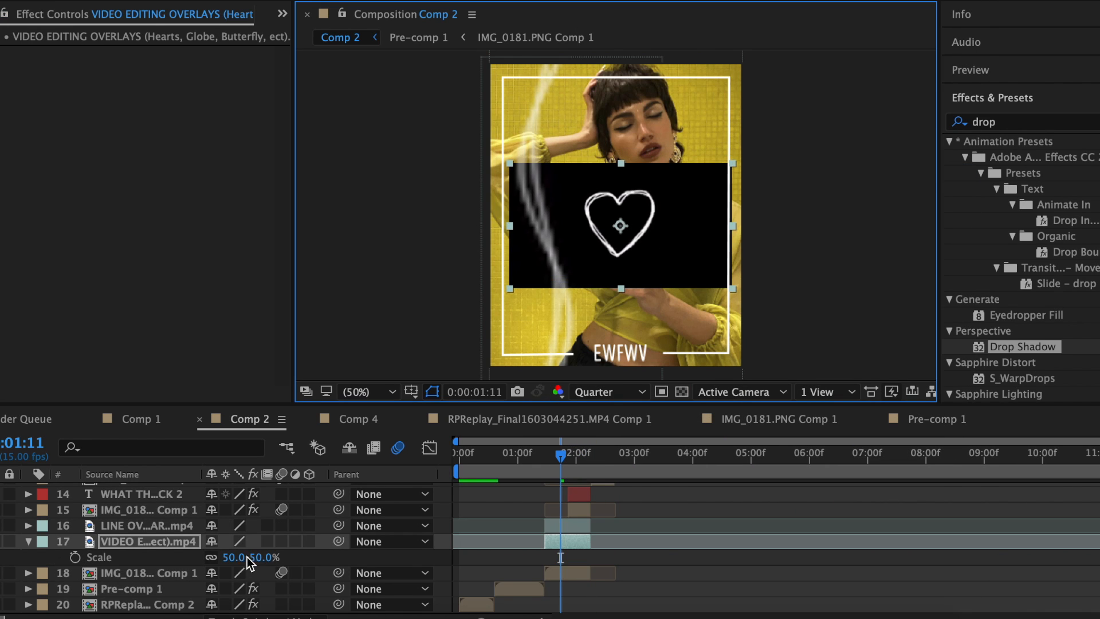
{"action": "left_click_drag", "start_coordinate": [254, 564], "coordinate": [247, 564]}
{"action": "right_click", "coordinate": [562, 543]}
{"action": "mouse_move", "coordinate": [745, 133]}
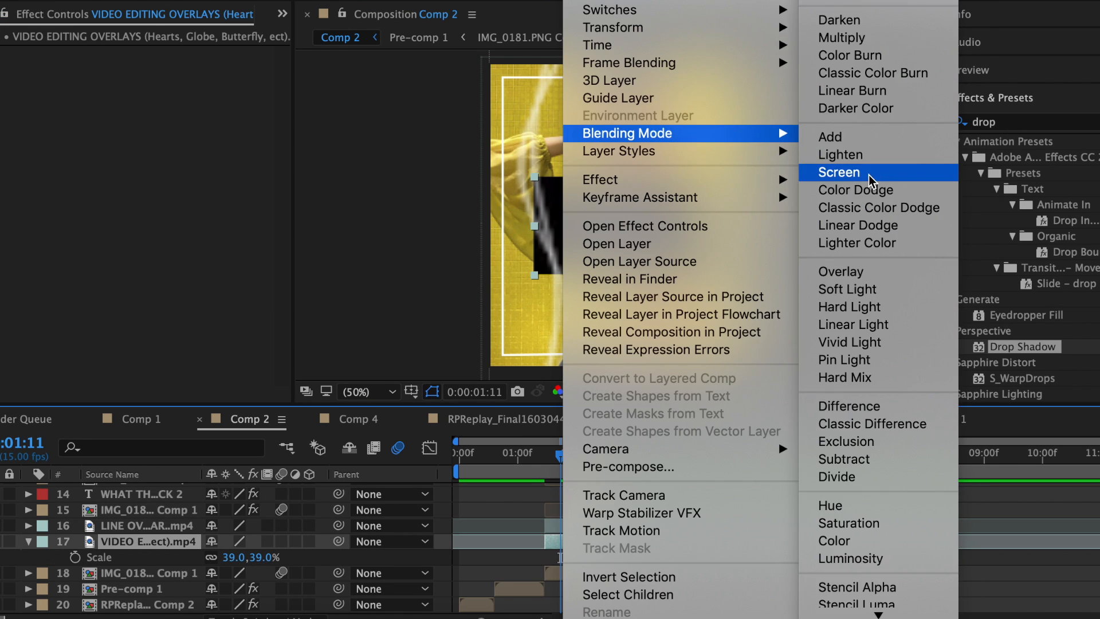
{"action": "left_click", "coordinate": [868, 174]}
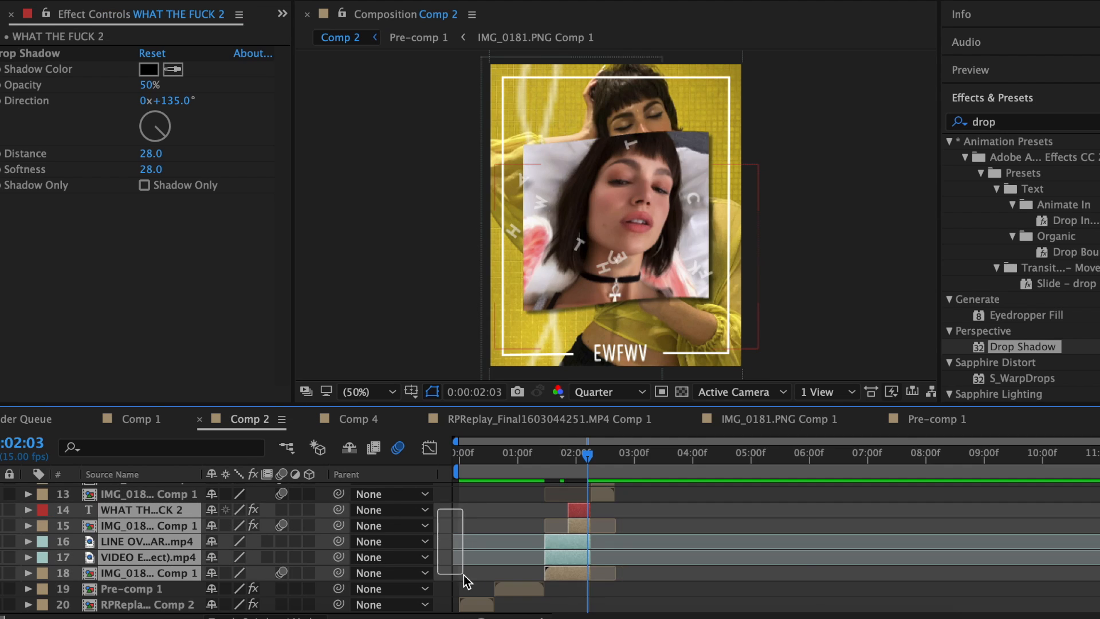
Pre-compose the selected layers into Pre-comp 2.
{"action": "right_click", "coordinate": [503, 510]}
{"action": "left_click", "coordinate": [842, 378]}
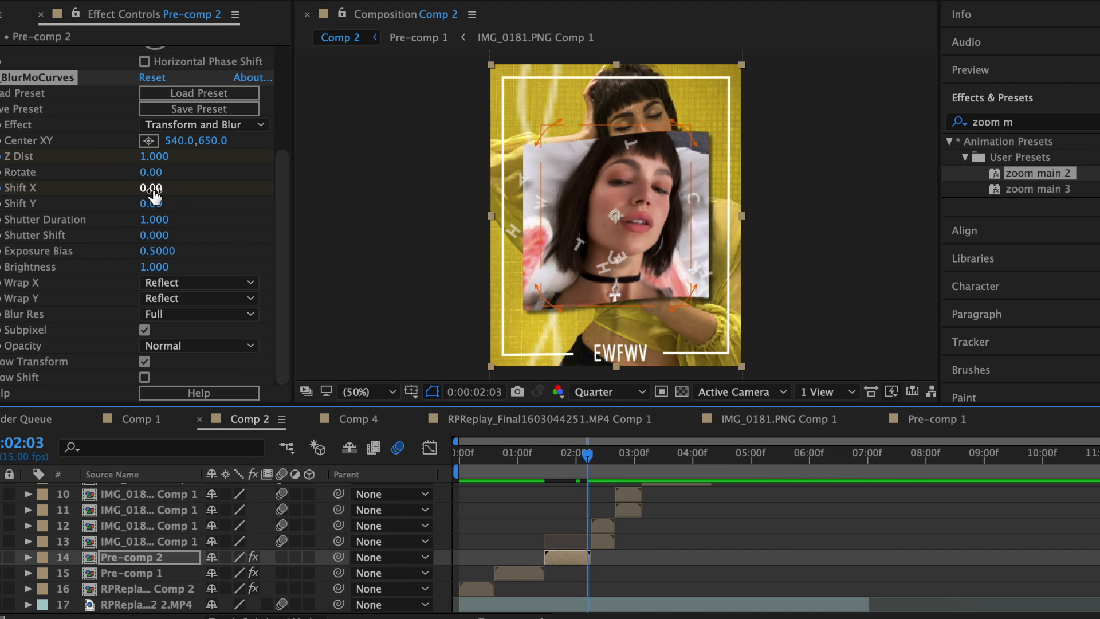
{"action": "left_click", "coordinate": [159, 187]}
Set S_BlurMoCurves Shift X to -200, ease its keyframes, and scale the flower portrait to 93%.
{"action": "type", "text": "-200"}
{"action": "key", "text": "Return"}
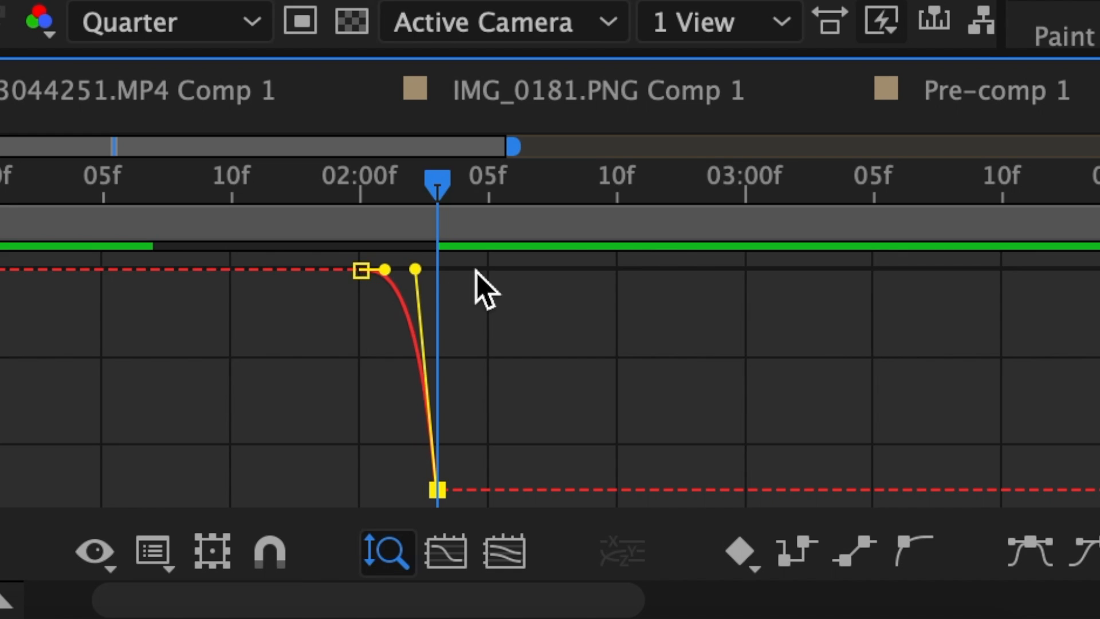
{"action": "left_click_drag", "start_coordinate": [730, 496], "coordinate": [722, 509]}
{"action": "left_click_drag", "start_coordinate": [385, 269], "coordinate": [412, 271]}
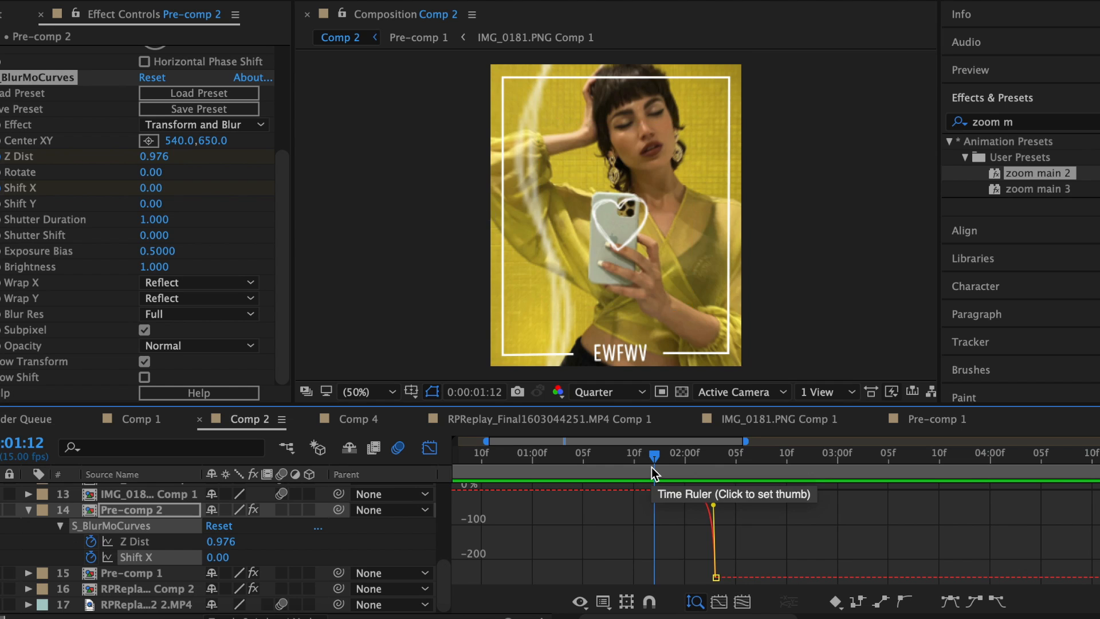
{"action": "key", "text": "space"}
{"action": "key", "text": "space"}
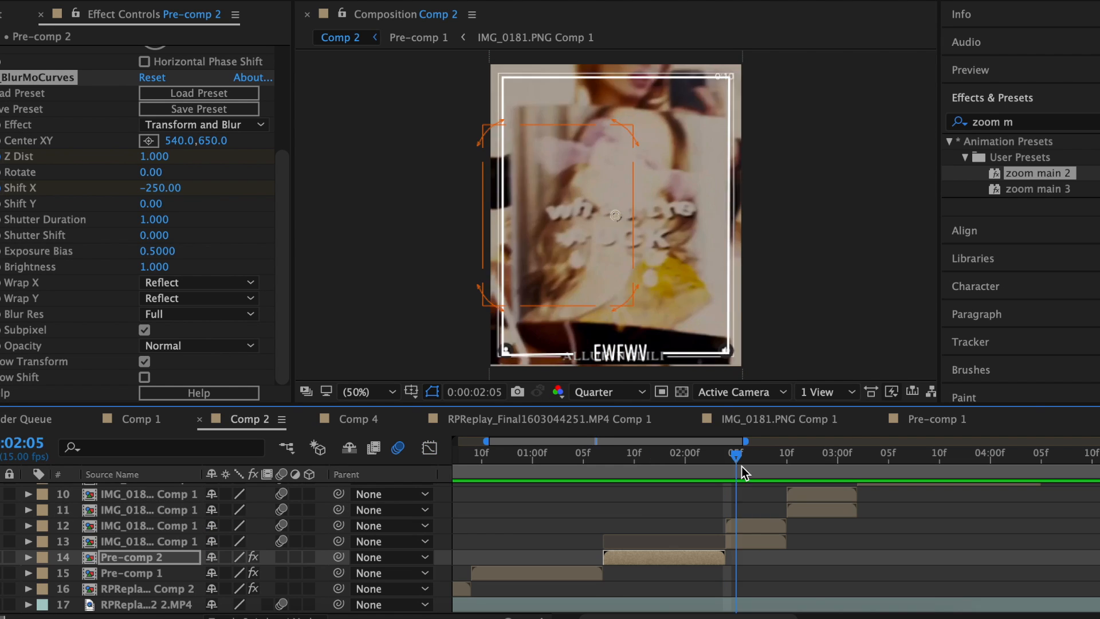
{"action": "left_click_drag", "start_coordinate": [741, 466], "coordinate": [748, 468]}
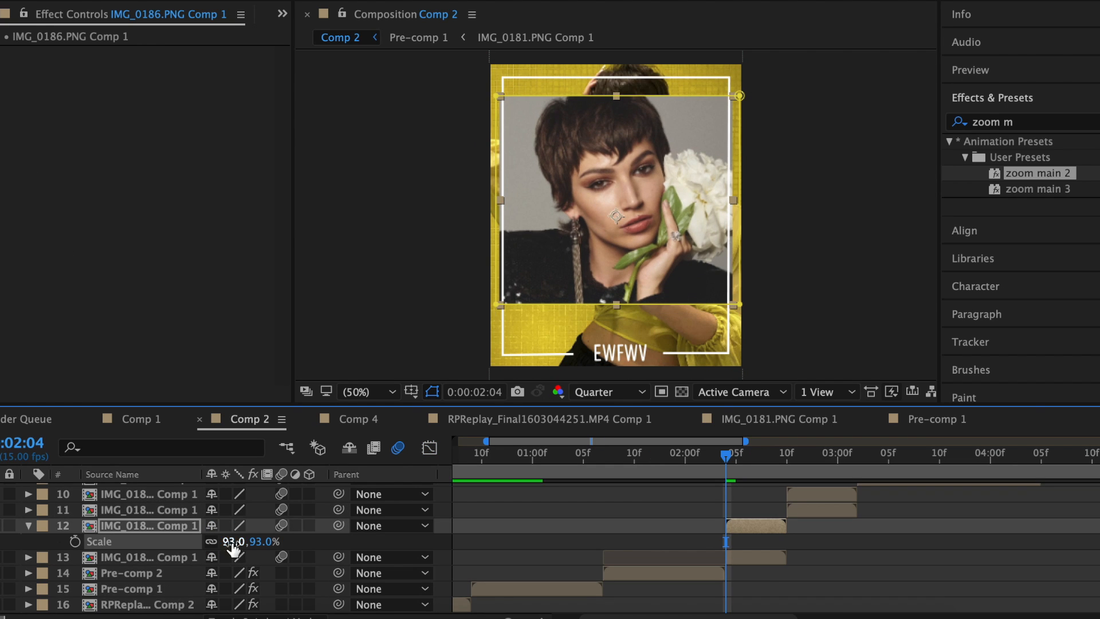
Give the flower portrait Wave Warp height 40 and add a 'WHAT THEs' caption with a longer drop shadow.
{"action": "left_click", "coordinate": [580, 150]}
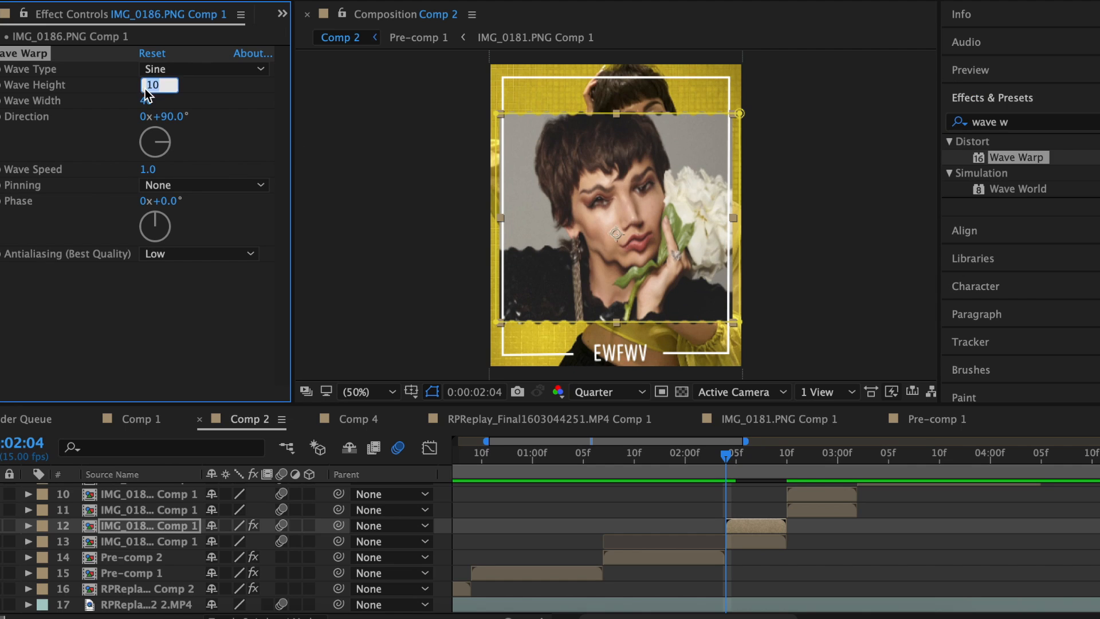
{"action": "type", "text": "40"}
{"action": "key", "text": "Return"}
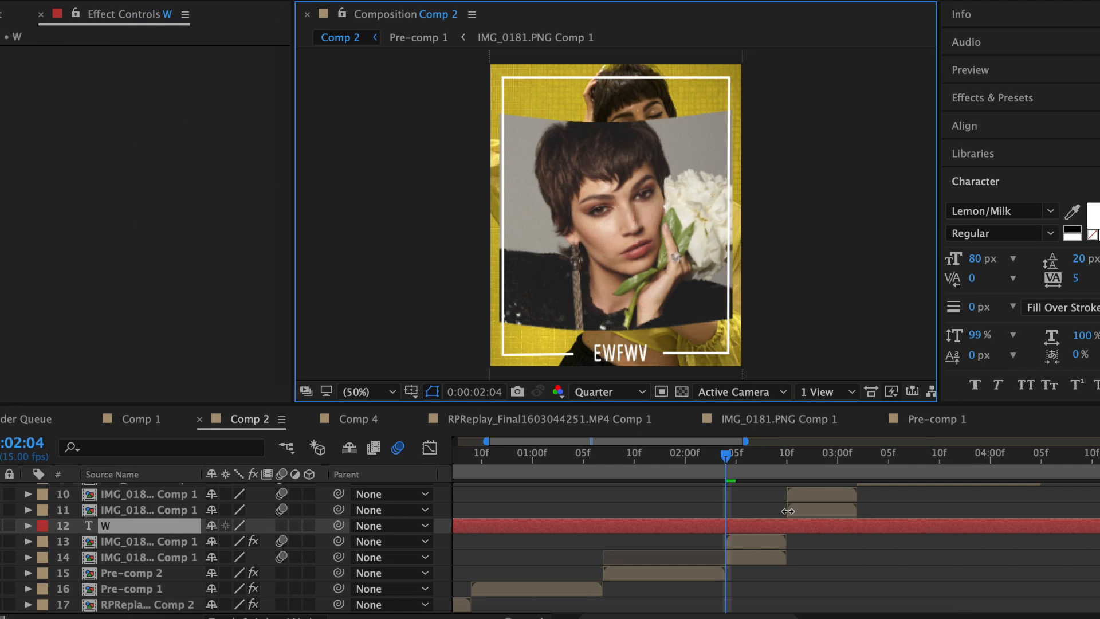
{"action": "type", "text": "WHAT THE"}
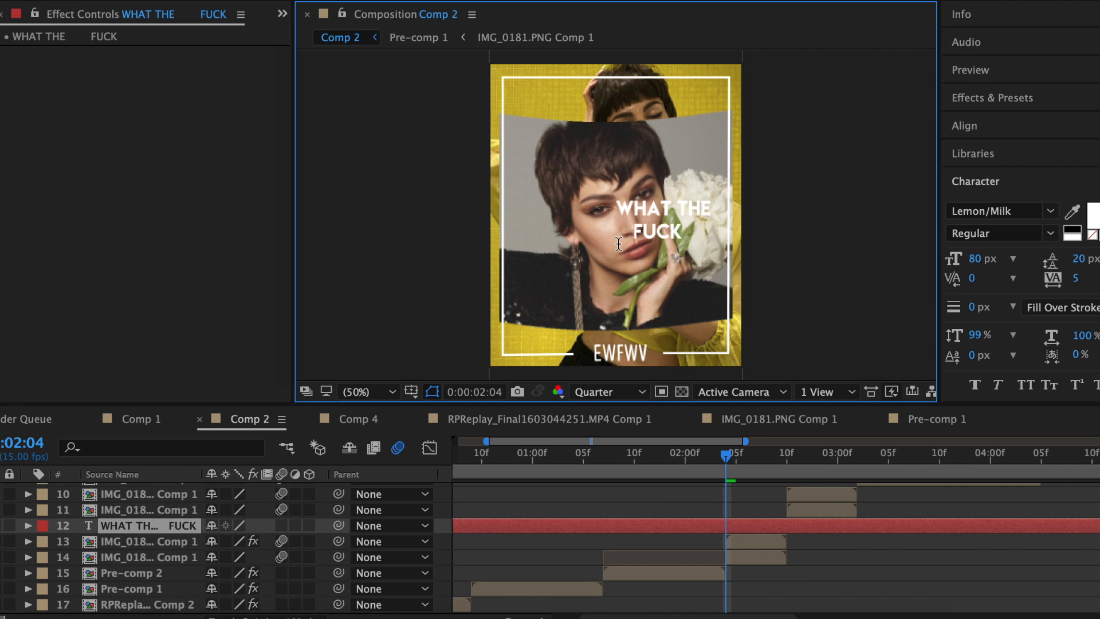
{"action": "type", "text": "s"}
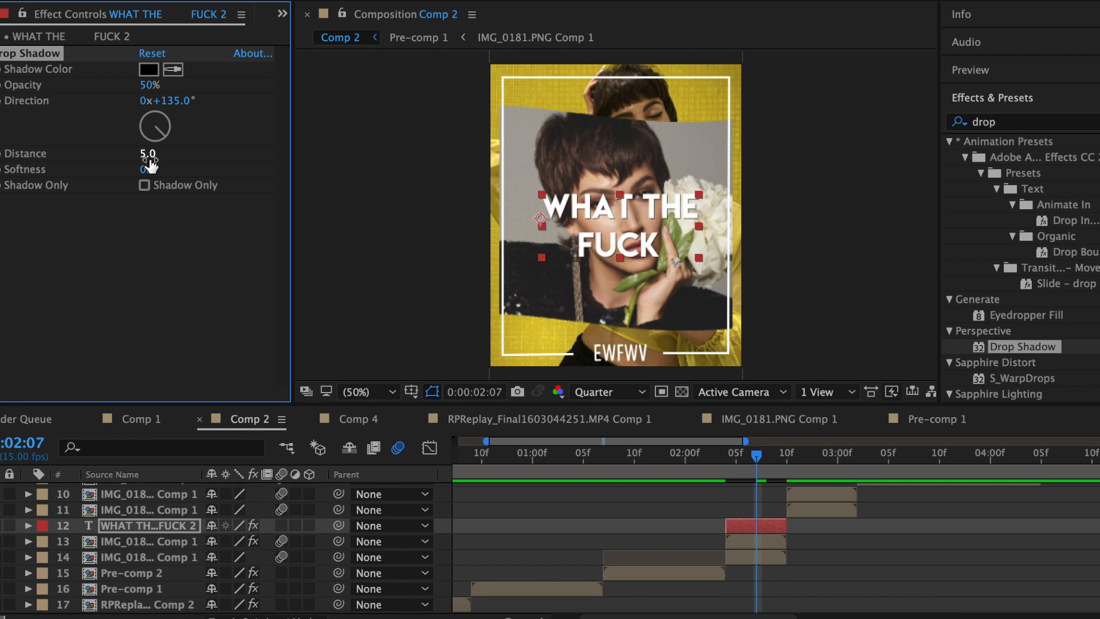
{"action": "left_click_drag", "start_coordinate": [164, 155], "coordinate": [165, 156]}
Pre-compose layers 12 to 14 into Pre-comp 3.
{"action": "left_click_drag", "start_coordinate": [802, 556], "coordinate": [447, 526]}
{"action": "right_click", "coordinate": [758, 532]}
{"action": "left_click", "coordinate": [823, 466]}
{"action": "left_click", "coordinate": [697, 409]}
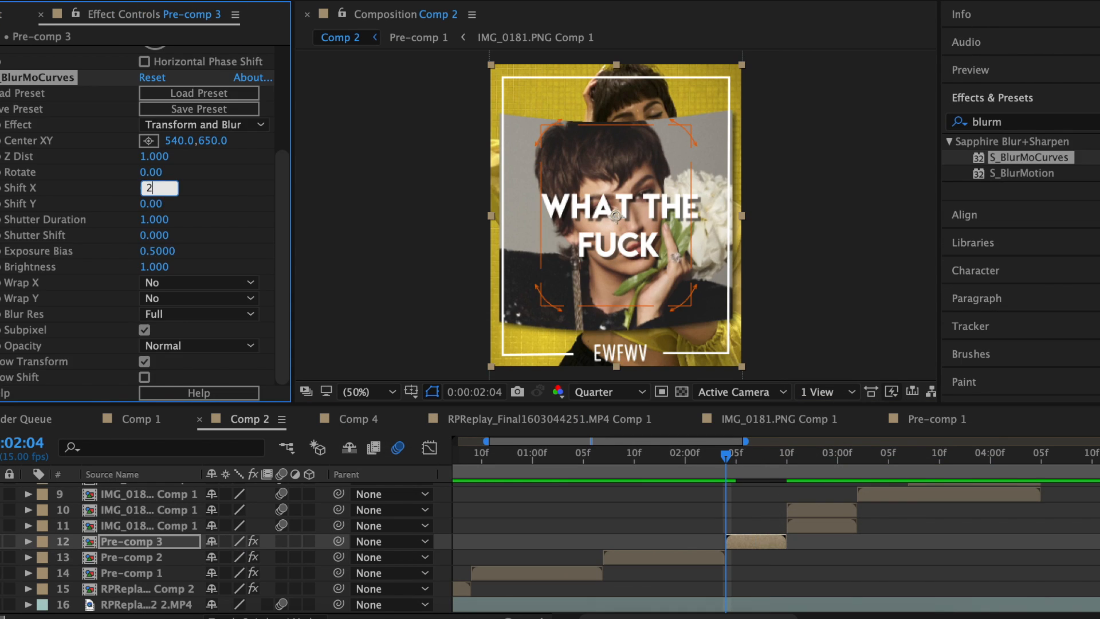
Set S_BlurMoCurves Shift X to 250 and ease its keyframes in the Graph Editor.
{"action": "key", "text": "Return"}
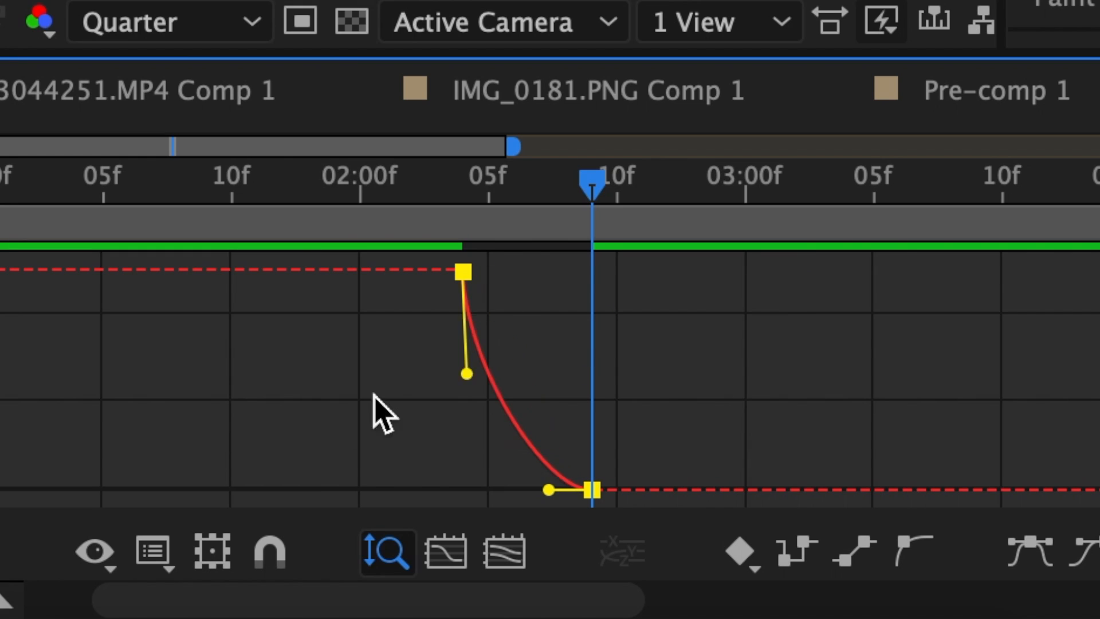
{"action": "left_click_drag", "start_coordinate": [726, 531], "coordinate": [739, 579]}
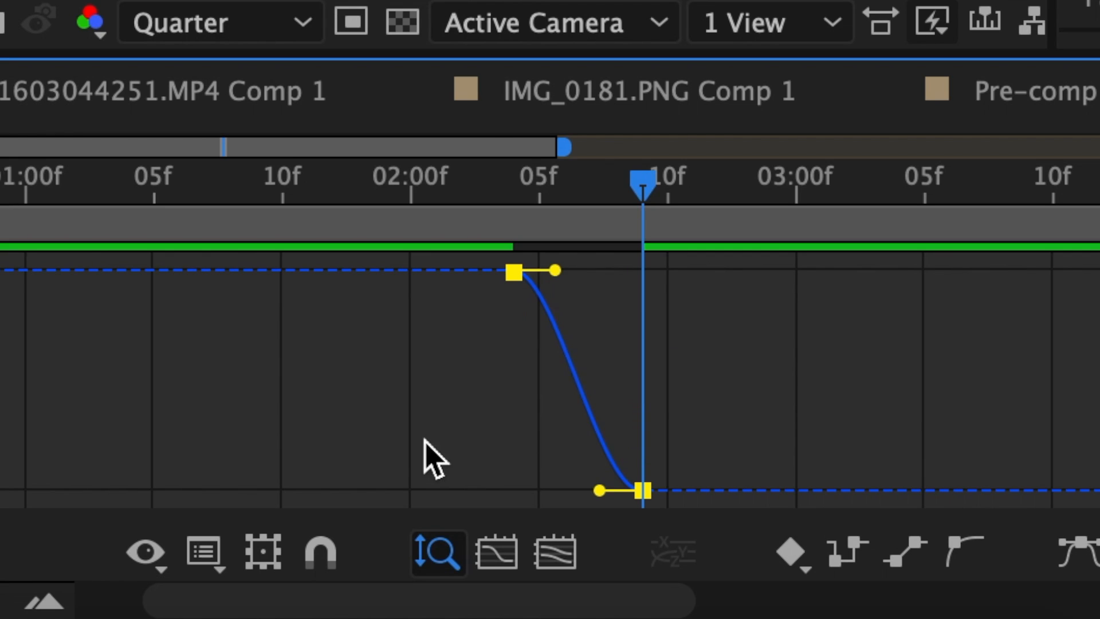
{"action": "left_click_drag", "start_coordinate": [554, 270], "coordinate": [441, 449]}
{"action": "left_click_drag", "start_coordinate": [600, 490], "coordinate": [541, 487]}
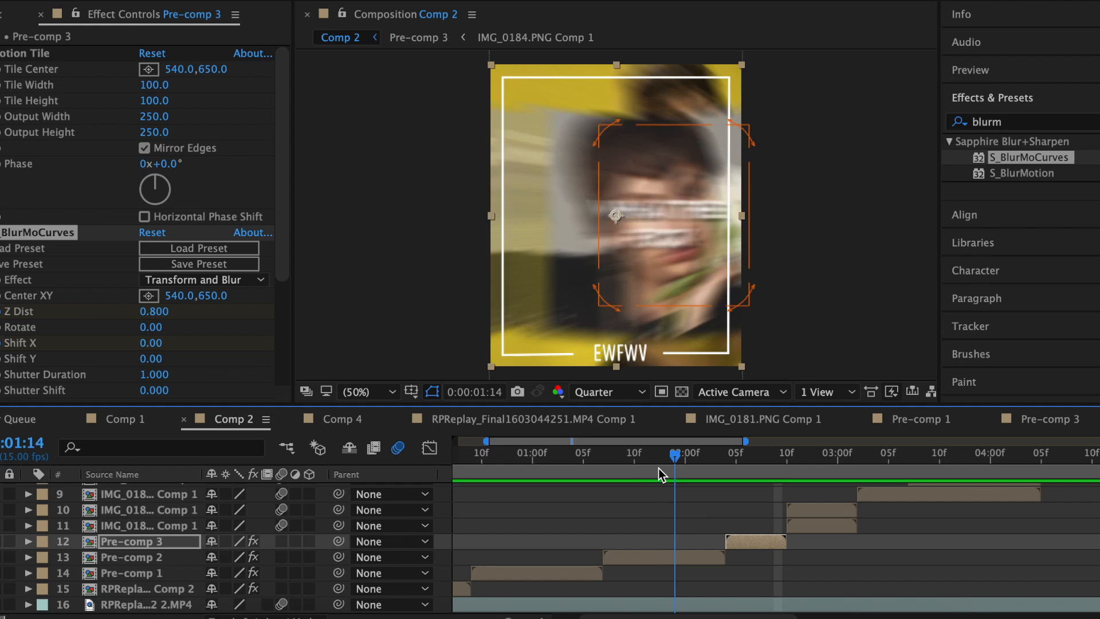
{"action": "left_click", "coordinate": [655, 466]}
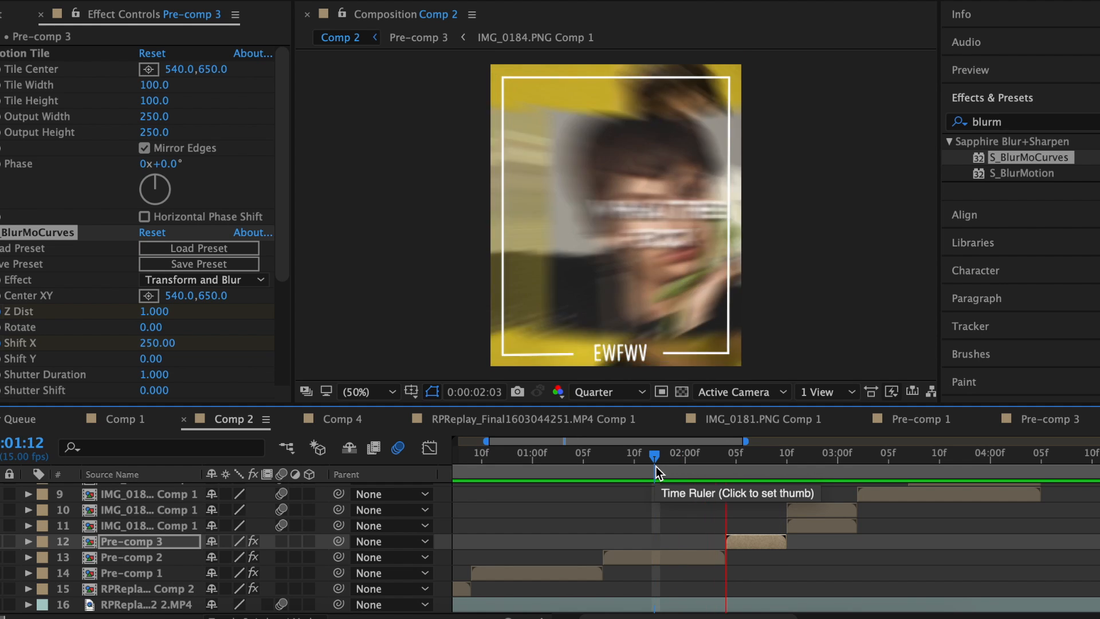
Add an adjustment layer and trim it to end at 2:06.
{"action": "key", "text": "space"}
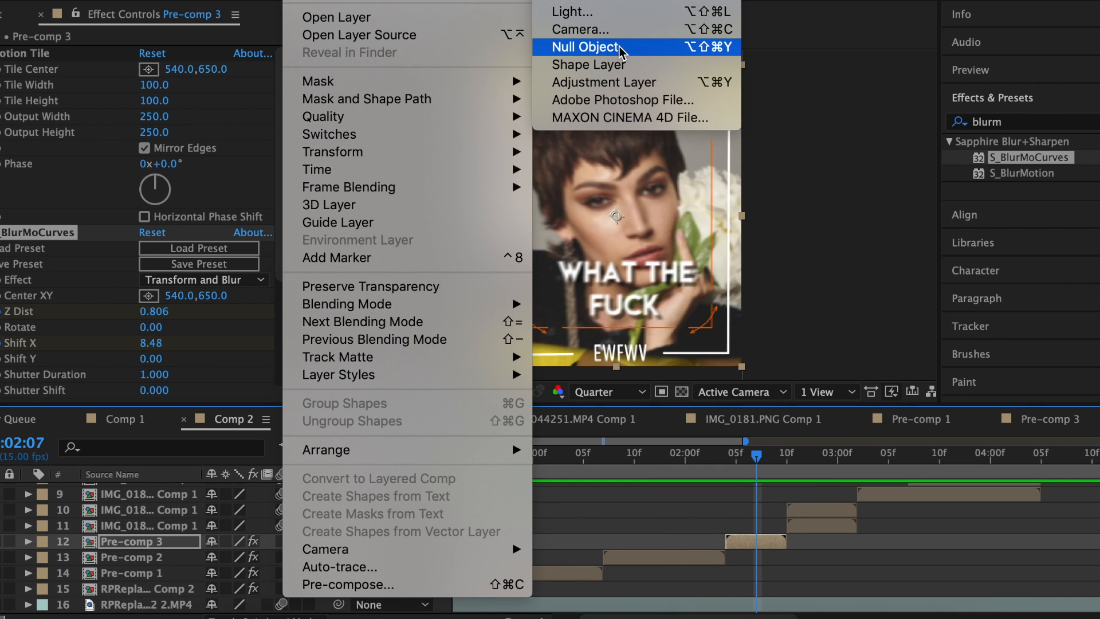
{"action": "left_click", "coordinate": [626, 84]}
{"action": "left_click", "coordinate": [702, 564]}
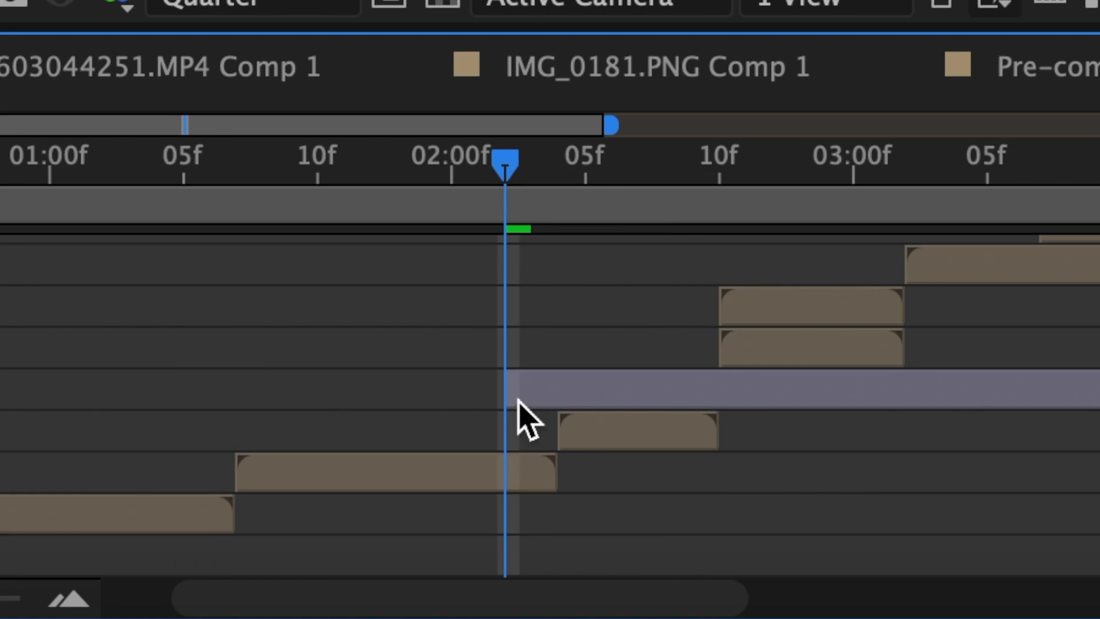
{"action": "left_click", "coordinate": [738, 461]}
{"action": "left_click_drag", "start_coordinate": [593, 178], "coordinate": [621, 178]}
{"action": "left_click", "coordinate": [623, 378]}
{"action": "key", "text": "shift+super+d"}
{"action": "key", "text": "Delete"}
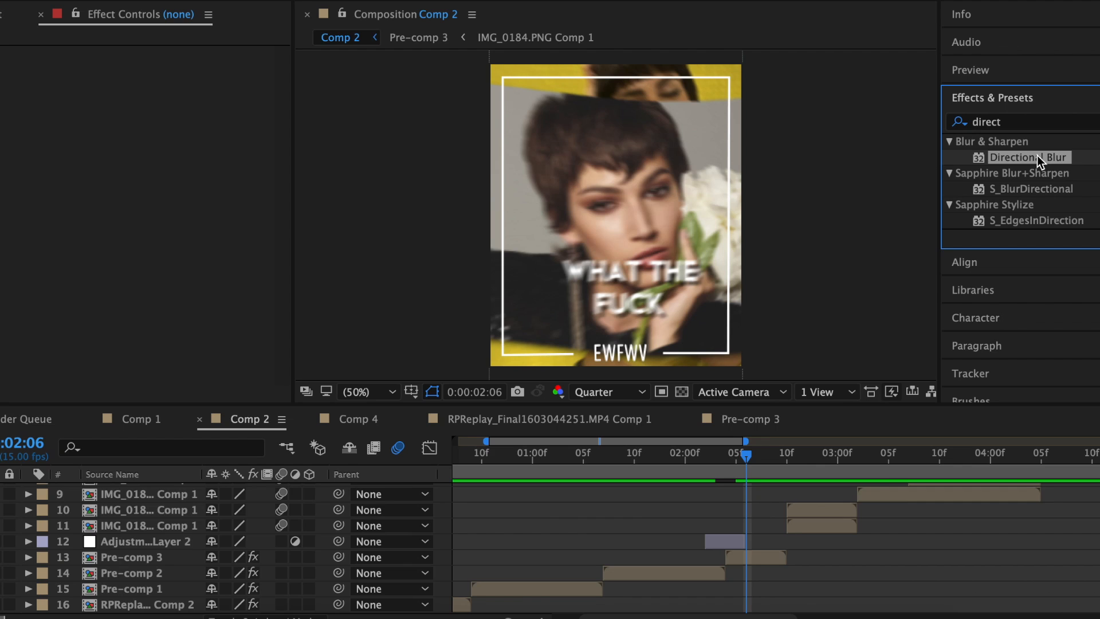
Apply Directional Blur at 89°, keyframing Blur Length from about 92 down to 0.
{"action": "left_click_drag", "start_coordinate": [1035, 159], "coordinate": [695, 539]}
{"action": "key", "text": "i"}
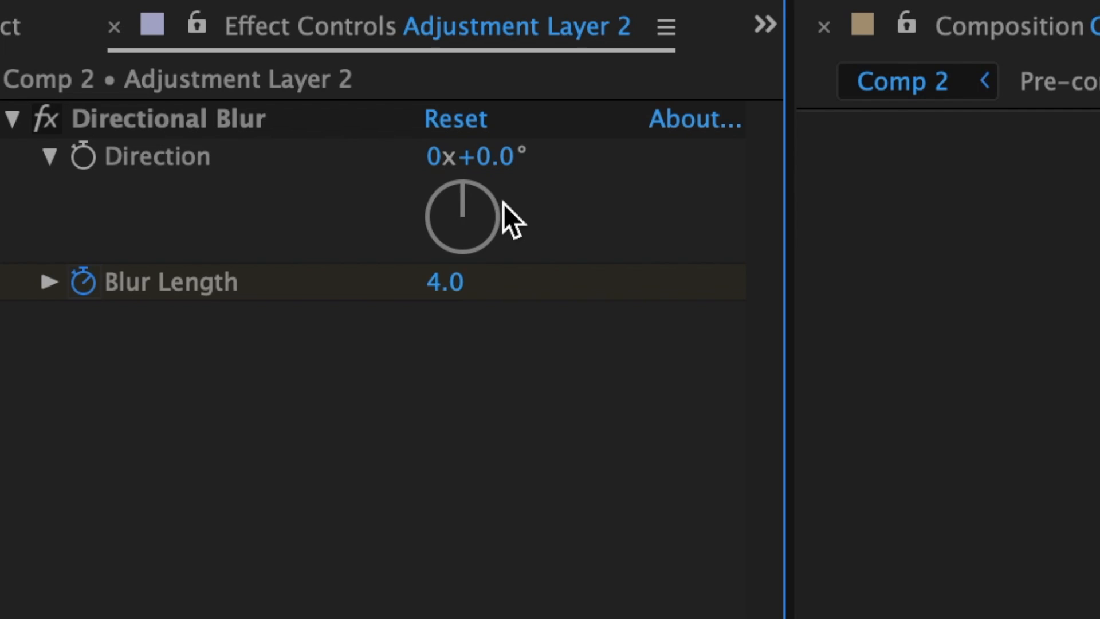
{"action": "left_click_drag", "start_coordinate": [172, 90], "coordinate": [184, 95]}
{"action": "left_click_drag", "start_coordinate": [445, 282], "coordinate": [653, 273]}
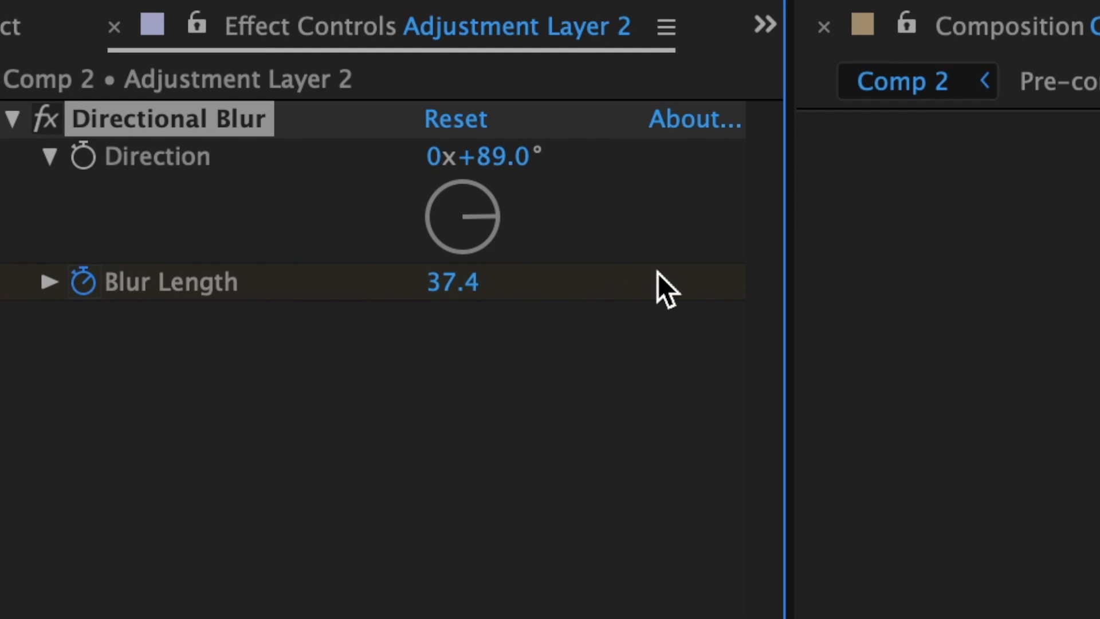
{"action": "left_click_drag", "start_coordinate": [451, 282], "coordinate": [600, 278]}
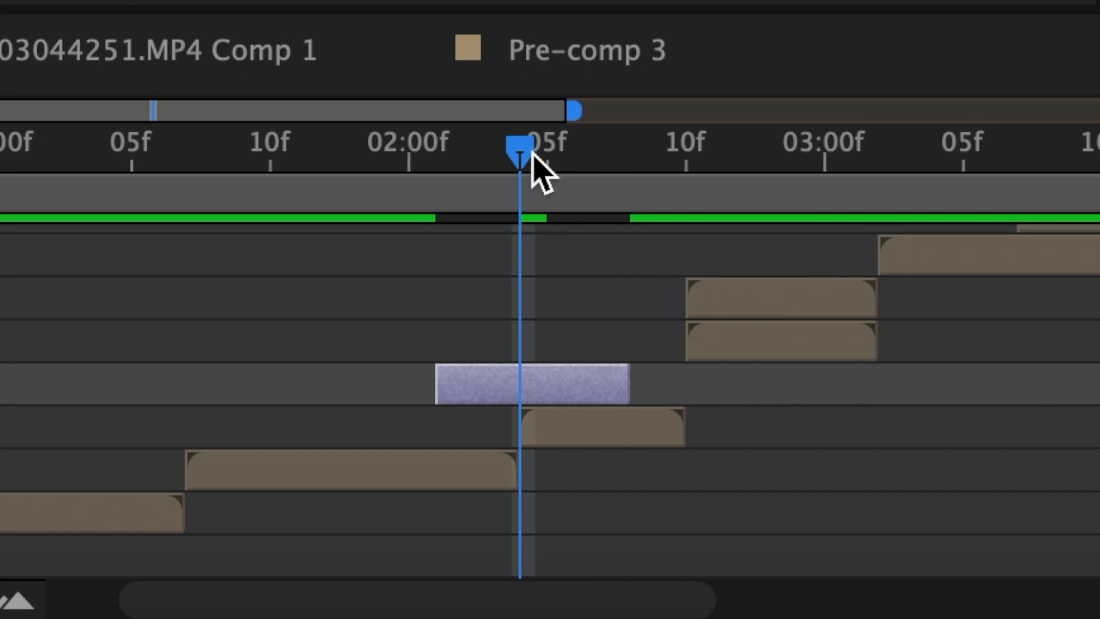
{"action": "left_click_drag", "start_coordinate": [533, 153], "coordinate": [640, 154]}
{"action": "left_click", "coordinate": [451, 284]}
{"action": "type", "text": "0"}
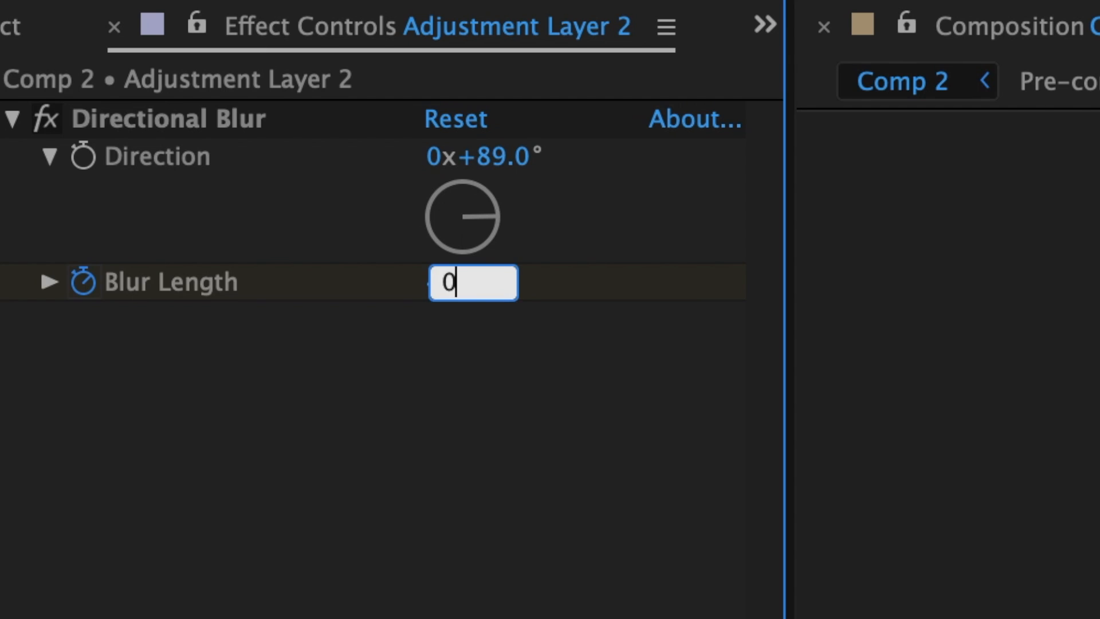
{"action": "key", "text": "Return"}
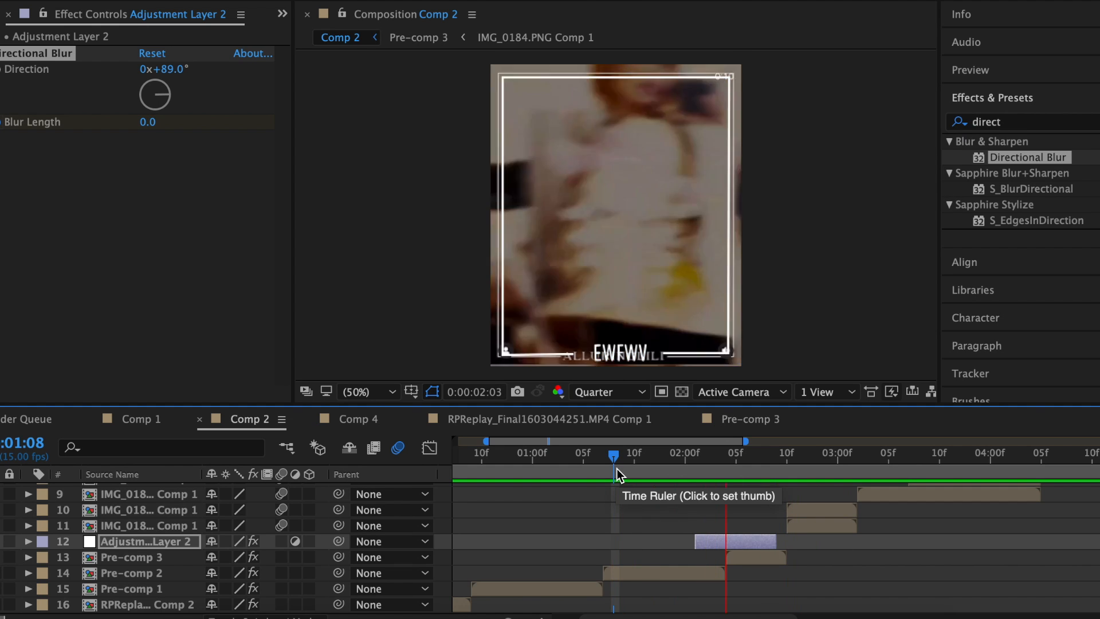
{"action": "left_click", "coordinate": [616, 468]}
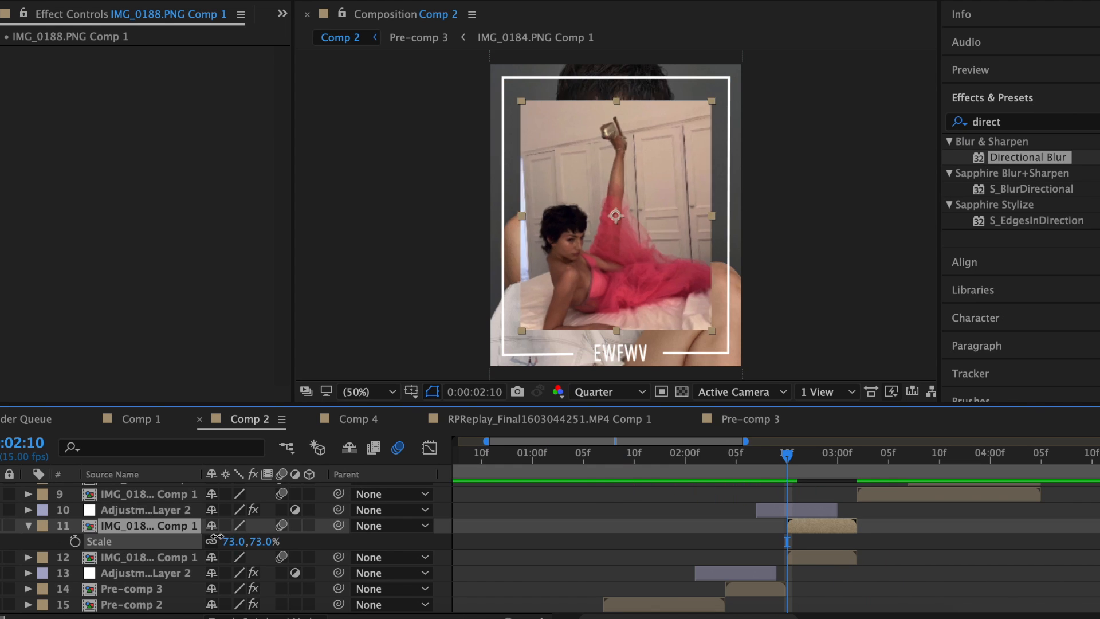
Preview the composition and close the mask around the posing figure.
{"action": "left_click", "coordinate": [26, 526]}
{"action": "left_click", "coordinate": [618, 312]}
{"action": "key", "text": "space"}
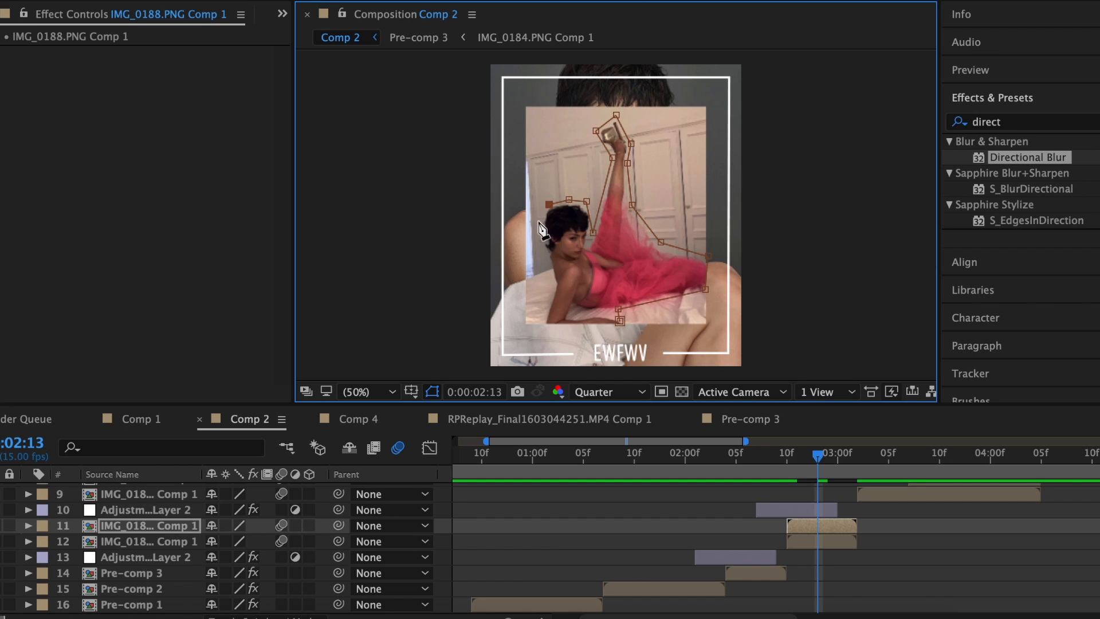
{"action": "left_click", "coordinate": [621, 324]}
Add White Solid 2 and mask it around the reclining figure.
{"action": "left_click", "coordinate": [801, 541]}
{"action": "left_click", "coordinate": [309, 0]}
{"action": "mouse_move", "coordinate": [321, 0]}
{"action": "left_click", "coordinate": [563, 2]}
{"action": "left_click", "coordinate": [487, 409]}
{"action": "key", "text": "g"}
{"action": "left_click", "coordinate": [541, 330]}
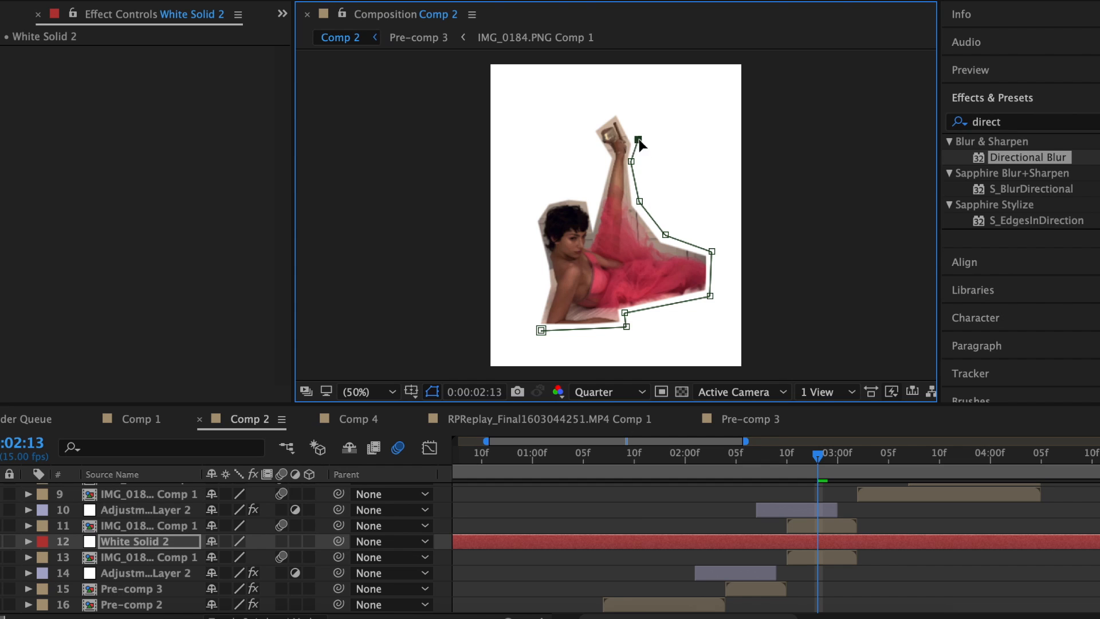
{"action": "left_click_drag", "start_coordinate": [583, 133], "coordinate": [615, 112]}
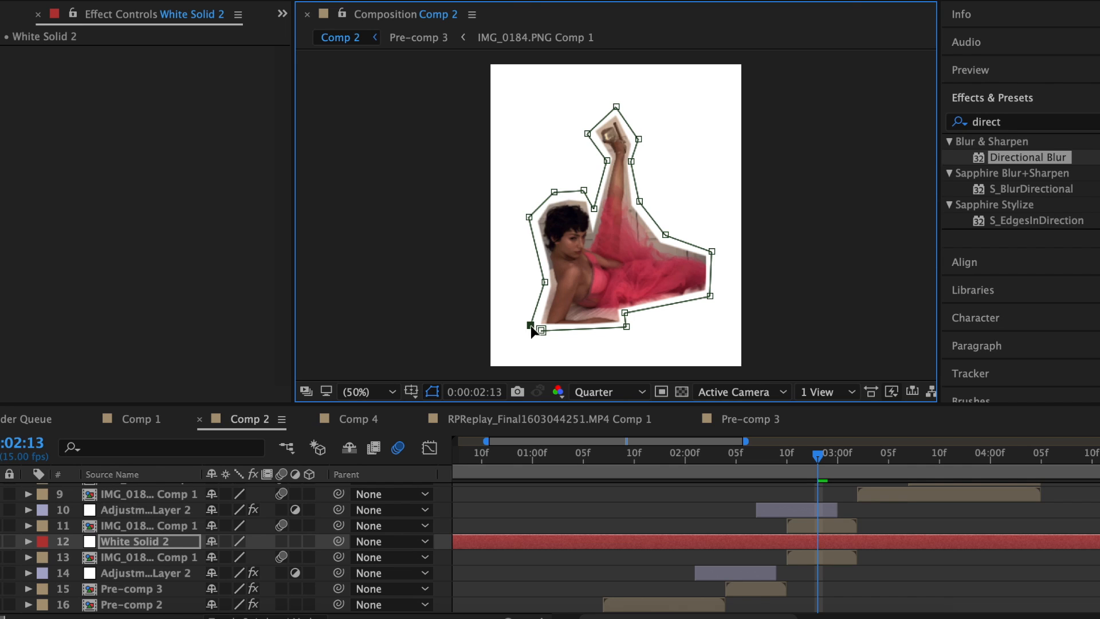
Apply Roughen Edges to the white solid.
{"action": "left_click", "coordinate": [1008, 121]}
{"action": "type", "text": "rough"}
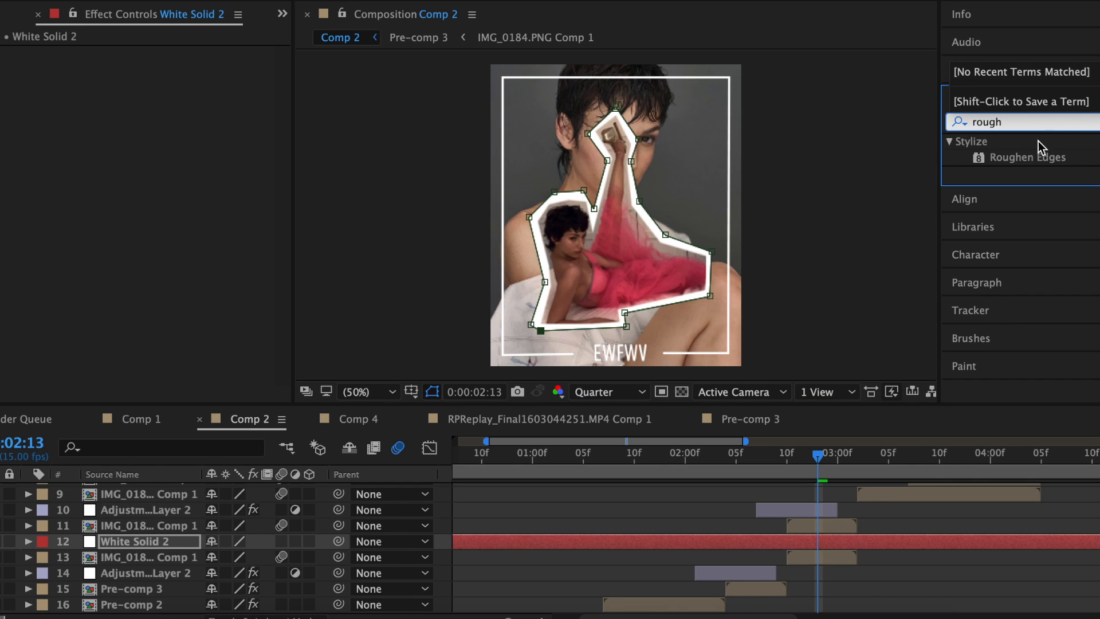
{"action": "double_click", "coordinate": [1030, 158]}
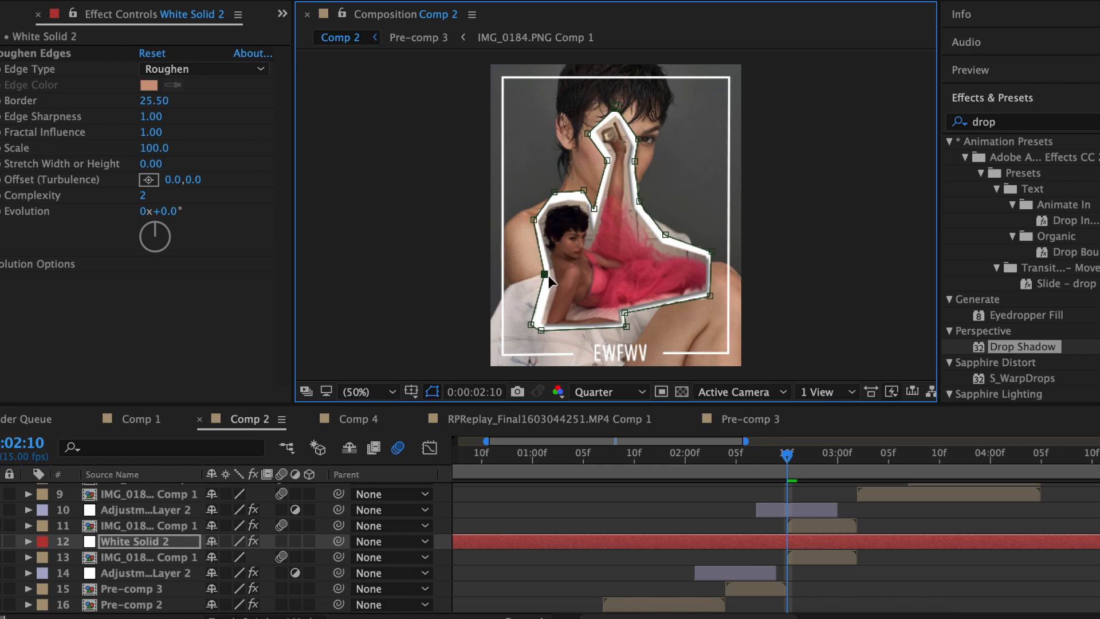
Pre-compose layers 11 and 12 into Pre-comp 4.
{"action": "left_click", "coordinate": [842, 525], "text": "shift"}
{"action": "right_click", "coordinate": [843, 524]}
{"action": "left_click", "coordinate": [882, 464]}
{"action": "left_click", "coordinate": [733, 413]}
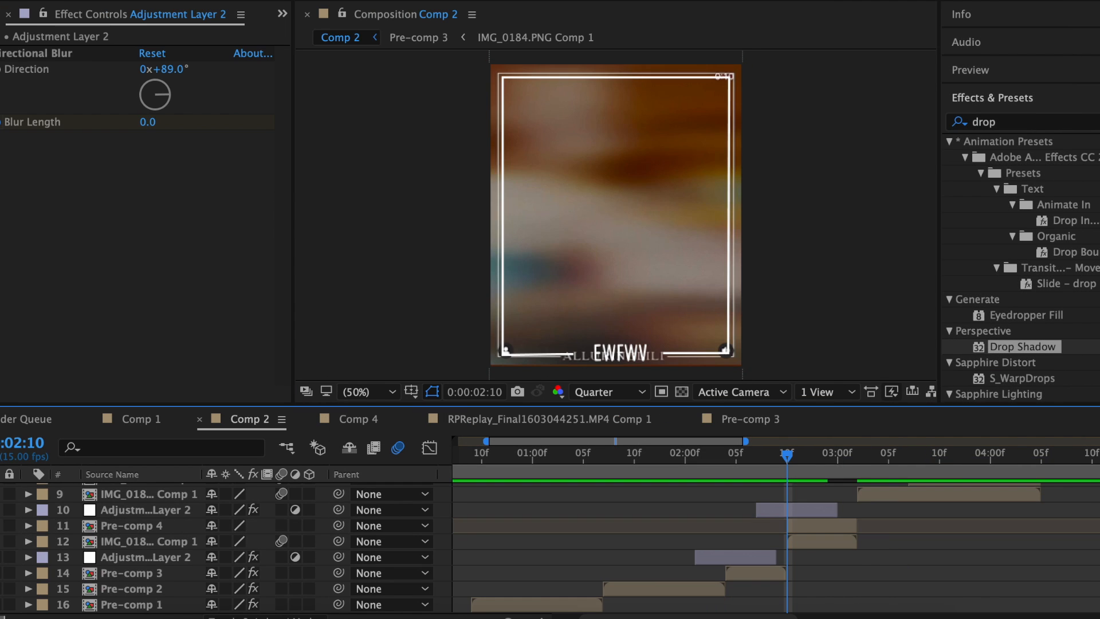
Check the shot near 02:14, then search the web for the Declaration of Independence.
{"action": "left_click", "coordinate": [826, 455]}
{"action": "left_click_drag", "start_coordinate": [817, 456], "coordinate": [792, 456]}
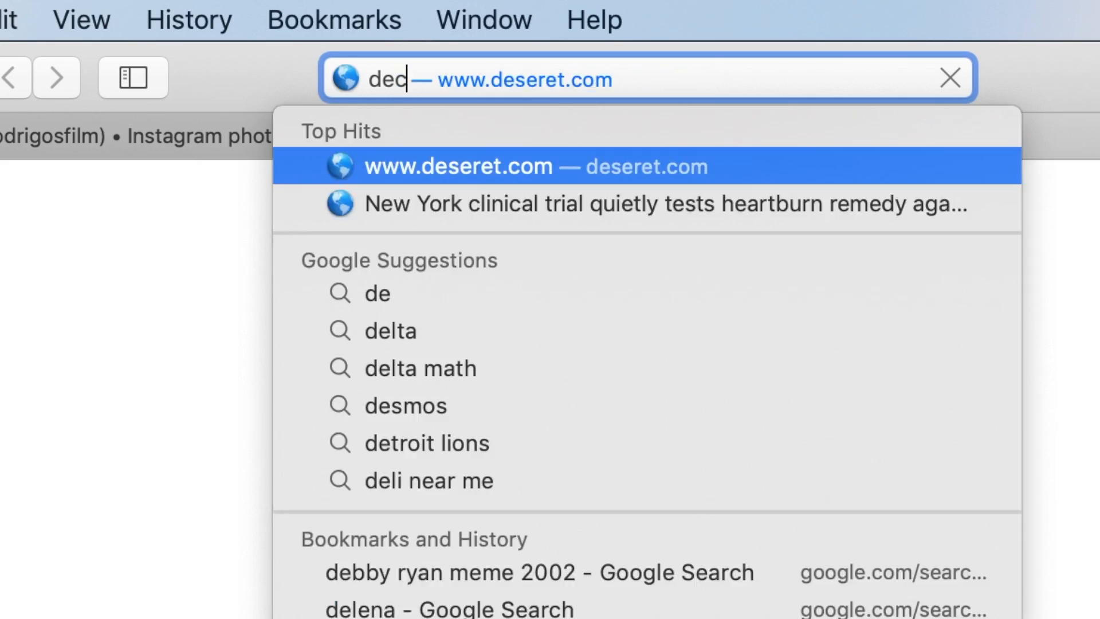
{"action": "type", "text": "claratio"}
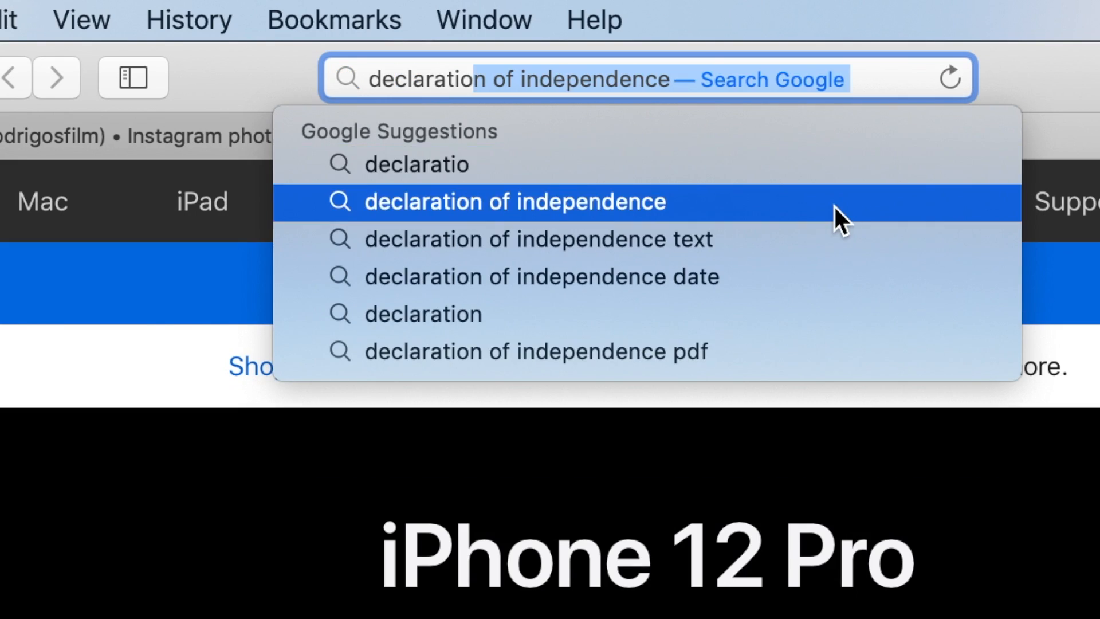
{"action": "left_click", "coordinate": [835, 207]}
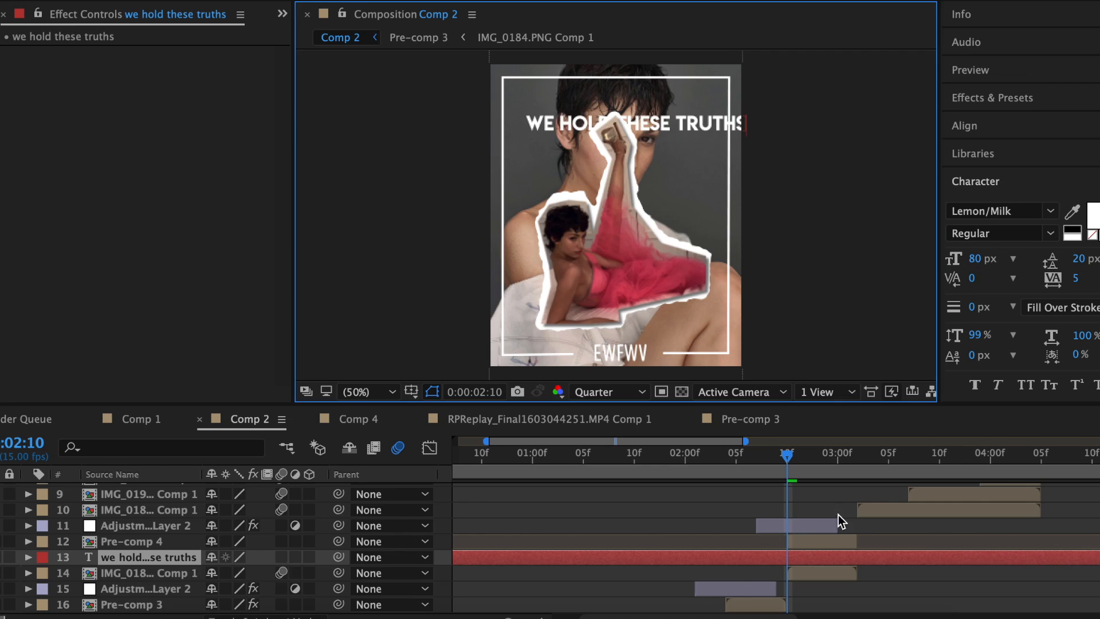
Shrink the caption to about 61% and type 'to be self-evident… that to secure these rights,'.
{"action": "key", "text": "s"}
{"action": "left_click_drag", "start_coordinate": [232, 572], "coordinate": [207, 573]}
{"action": "left_click", "coordinate": [633, 156]}
{"action": "type", "text": "t"}
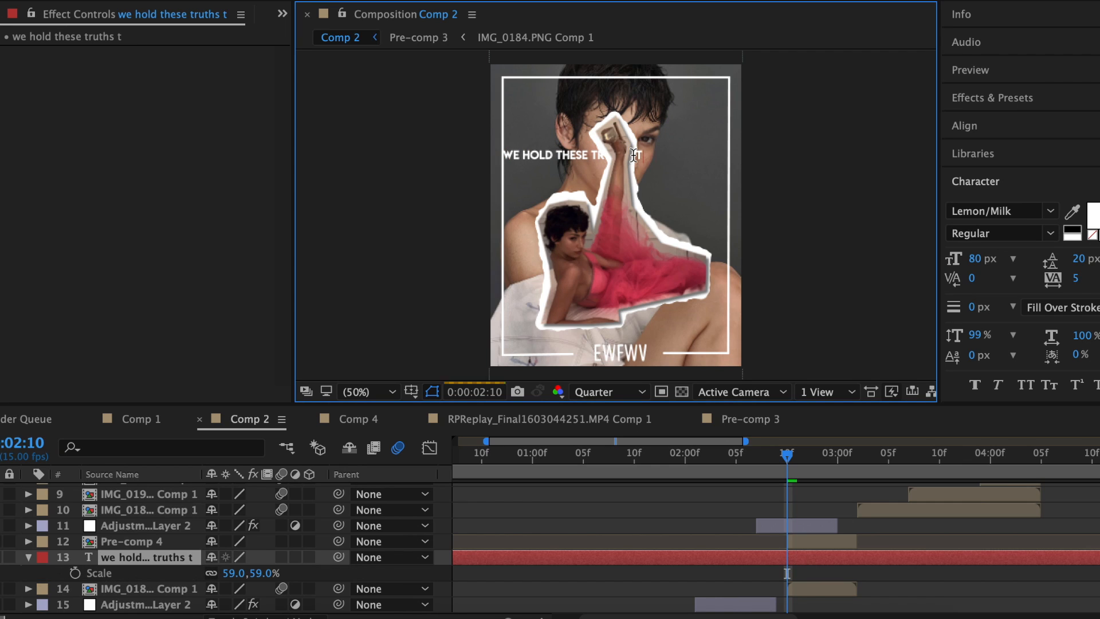
{"action": "type", "text": "o be self-ev"}
{"action": "type", "text": "ident"}
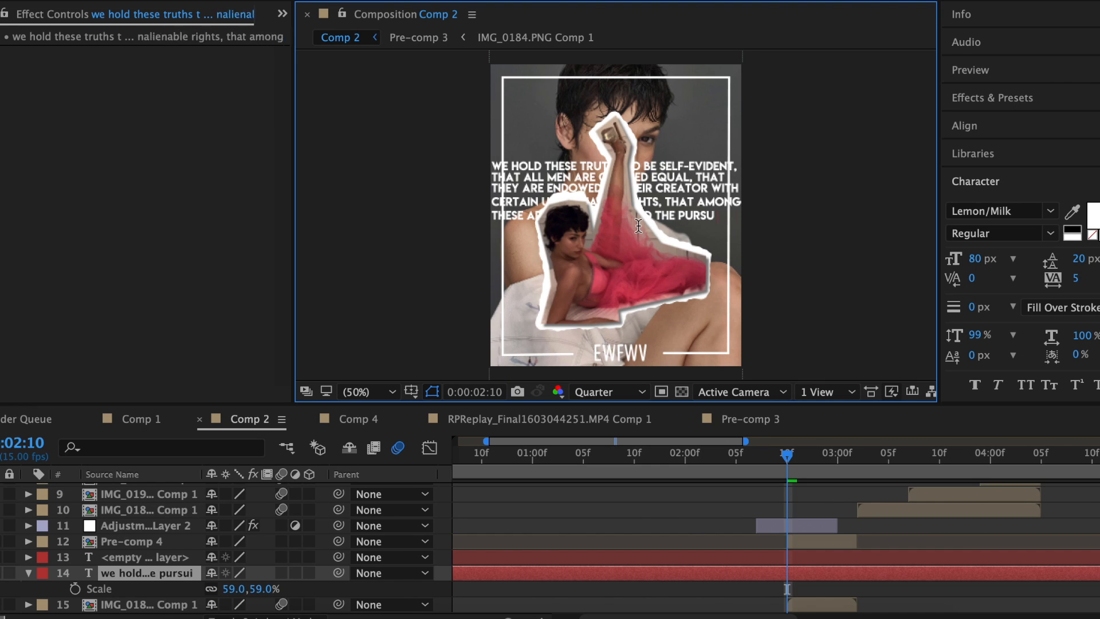
{"action": "type", "text": "iness. that to secure these rights,"}
Add three more caption lines of Declaration-style text and set the drop shadow distance to 20.
{"action": "key", "text": "Return"}
{"action": "type", "text": "g"}
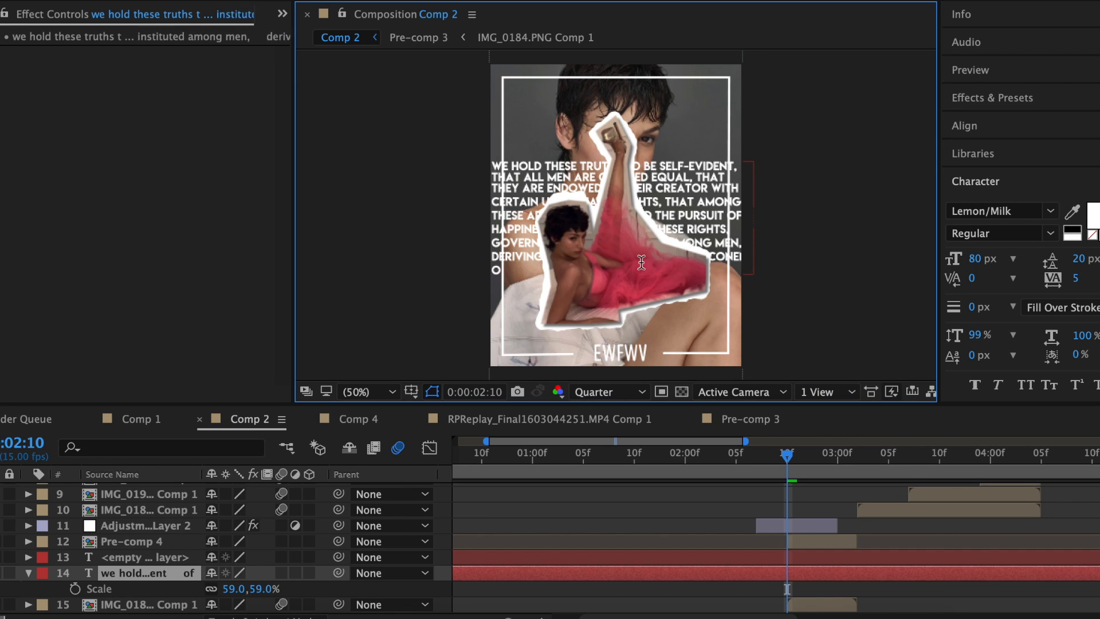
{"action": "type", "text": "f government yadda yadda yadda yadda"}
{"action": "key", "text": "Return"}
{"action": "type", "text": "george washington the delaware hi guys"}
{"action": "key", "text": "Return"}
{"action": "type", "text": "american revolution world war i articles of confederation uh hey yeah hi bruh"}
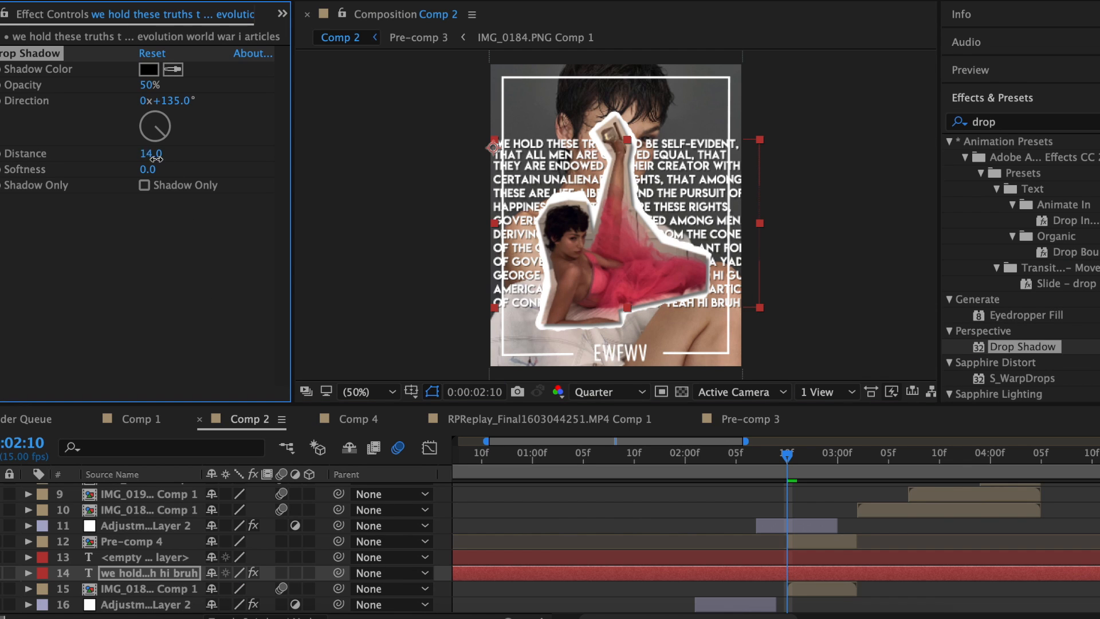
{"action": "left_click_drag", "start_coordinate": [156, 159], "coordinate": [157, 159]}
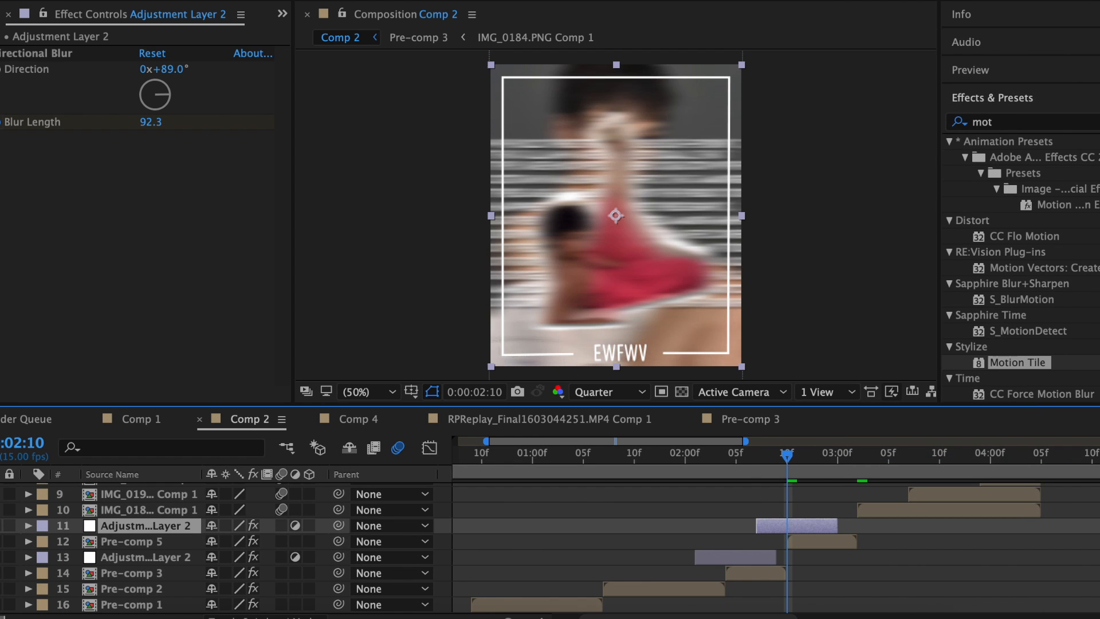
Set Pre-comp 5's S_BlurMoCurves Z Dist to 0.7 and steepen the Graph Editor easing into the second keyframe.
{"action": "key", "text": "ctrl+Down"}
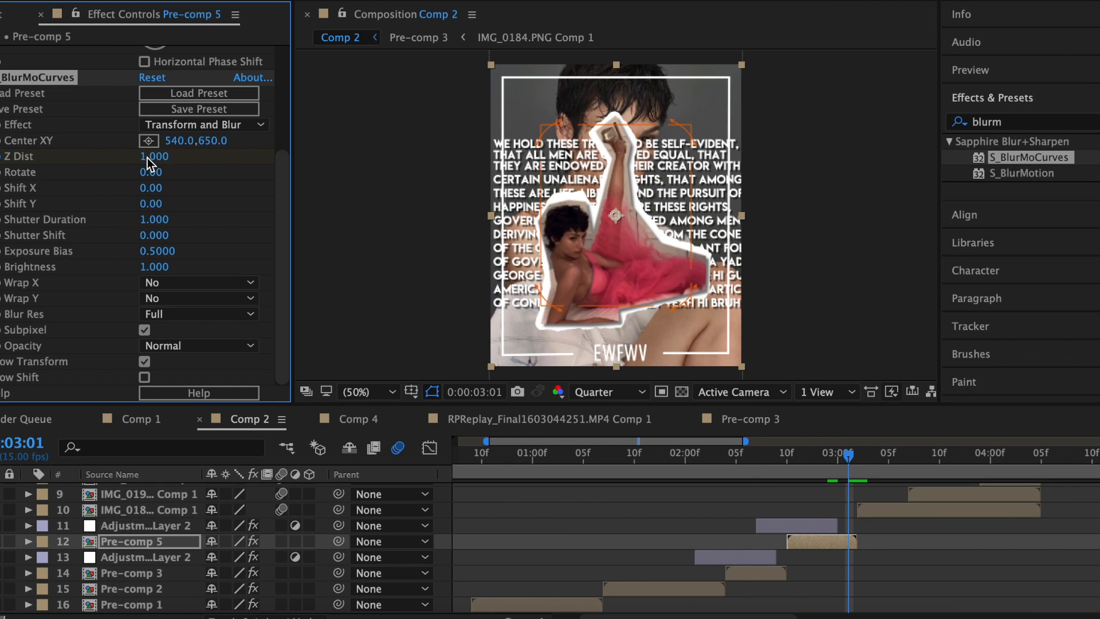
{"action": "type", "text": "0.7"}
{"action": "key", "text": "Return"}
{"action": "key", "text": "u"}
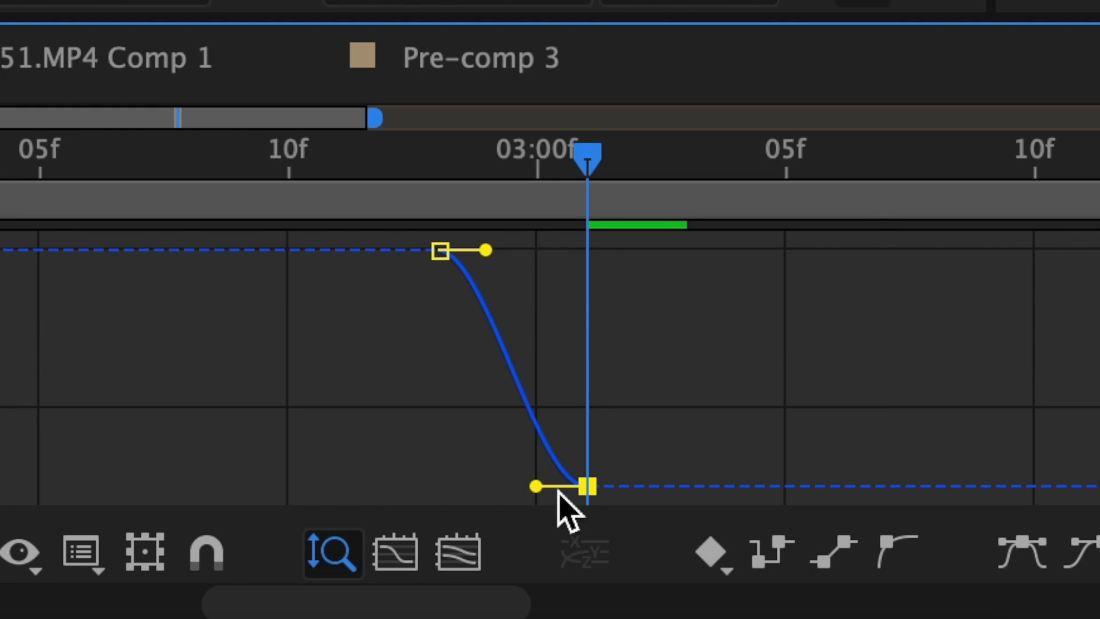
{"action": "left_click_drag", "start_coordinate": [537, 487], "coordinate": [637, 302]}
{"action": "left_click_drag", "start_coordinate": [486, 249], "coordinate": [540, 252]}
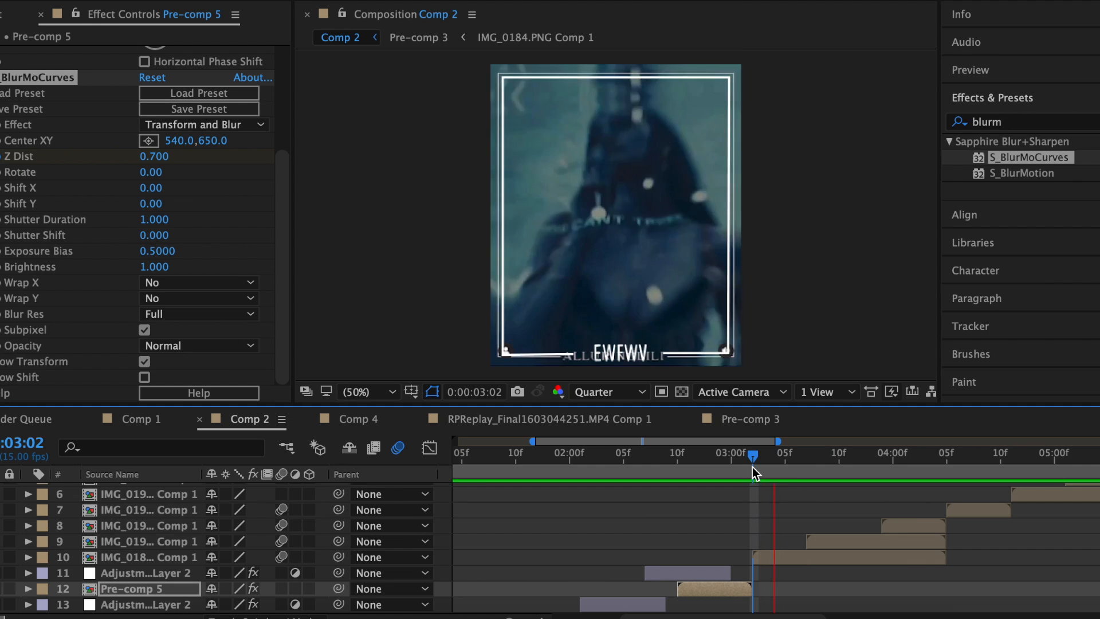
Raise the BlurMoCurves Z Dist to 1.400 and reshape both keyframes' easing handles.
{"action": "left_click_drag", "start_coordinate": [751, 466], "coordinate": [913, 479]}
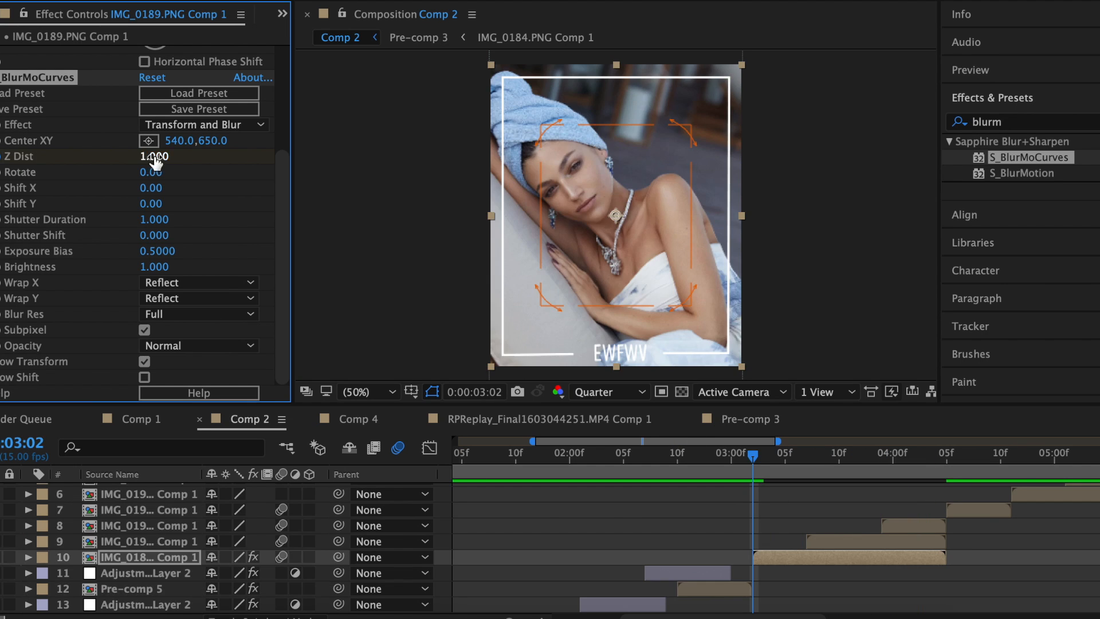
{"action": "left_click_drag", "start_coordinate": [154, 162], "coordinate": [374, 259]}
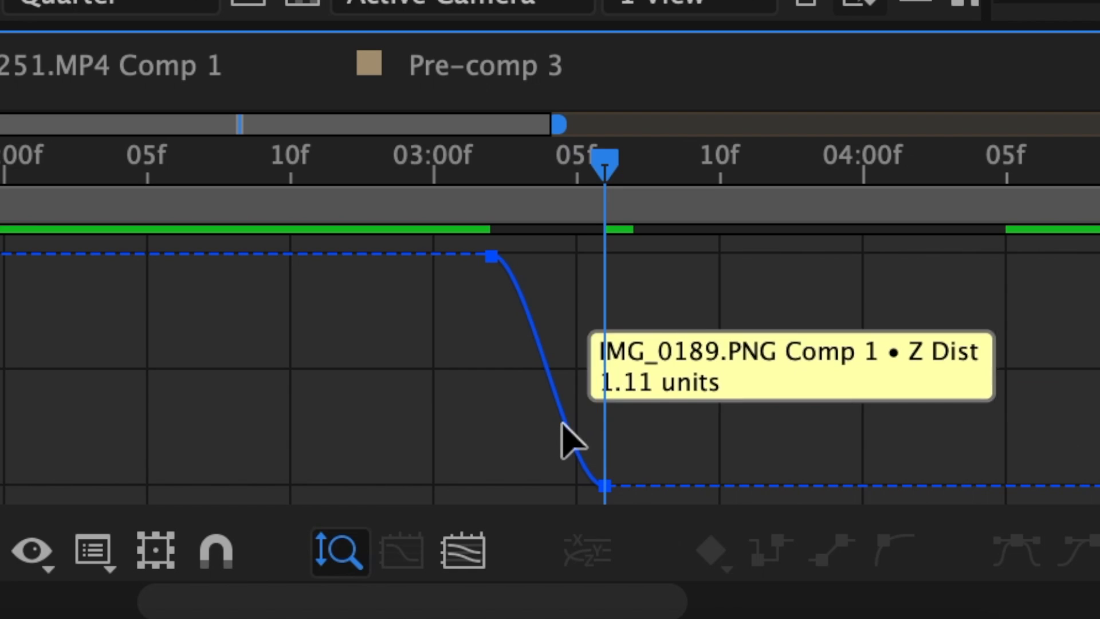
{"action": "left_click", "coordinate": [560, 437]}
{"action": "left_click_drag", "start_coordinate": [535, 265], "coordinate": [501, 459]}
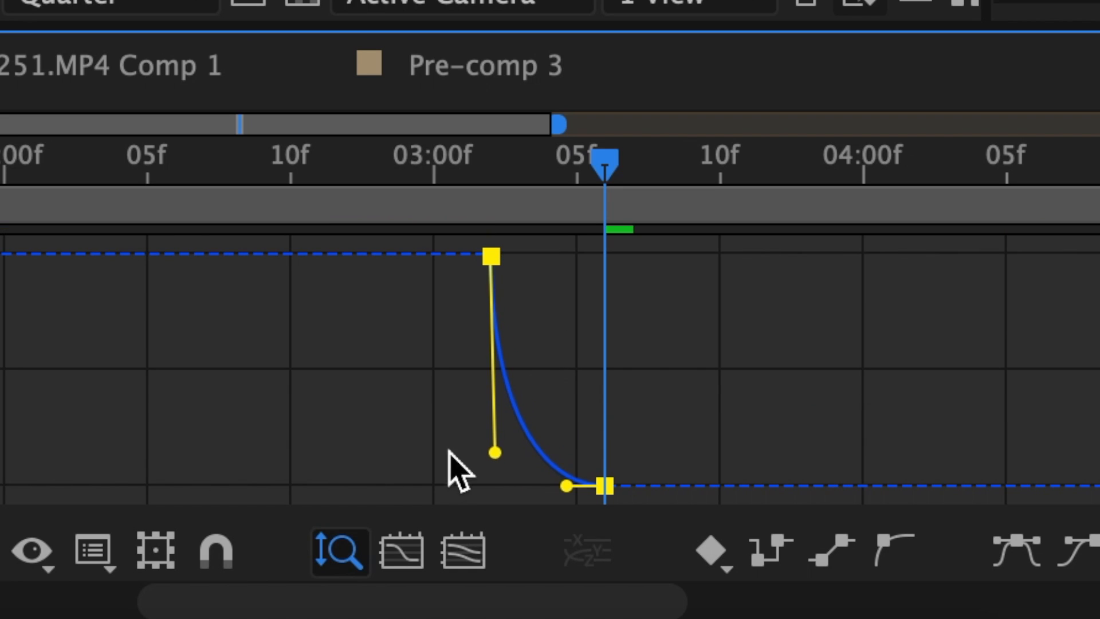
{"action": "left_click_drag", "start_coordinate": [565, 487], "coordinate": [518, 490]}
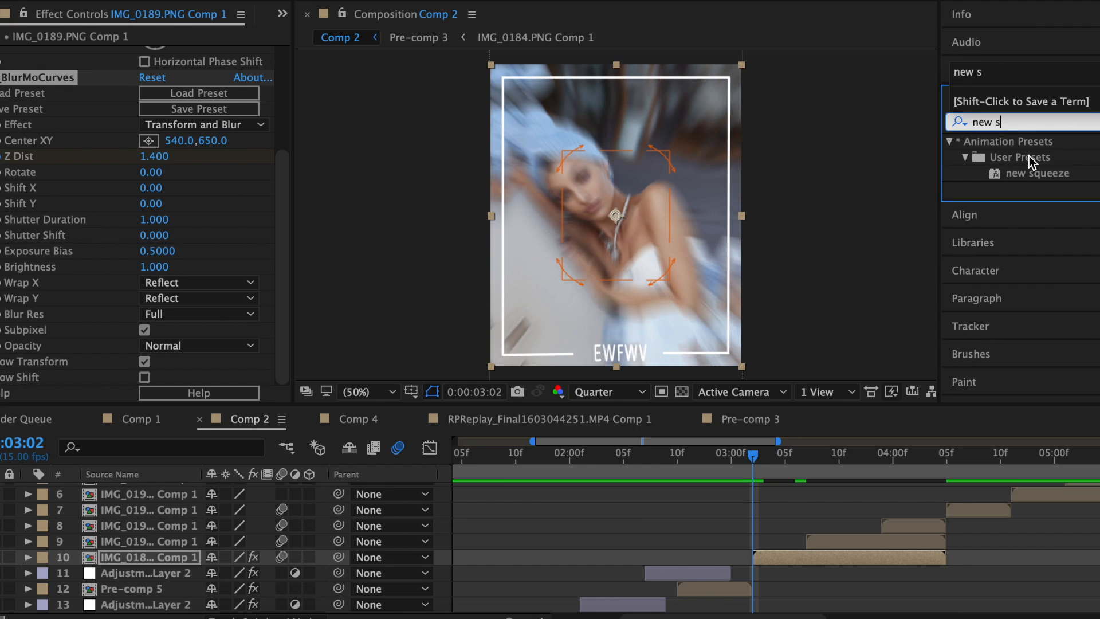
Apply the 'new squeeze' preset to the clip with Warp Style set to Squeeze.
{"action": "left_click_drag", "start_coordinate": [1048, 173], "coordinate": [793, 556]}
{"action": "left_click", "coordinate": [177, 333]}
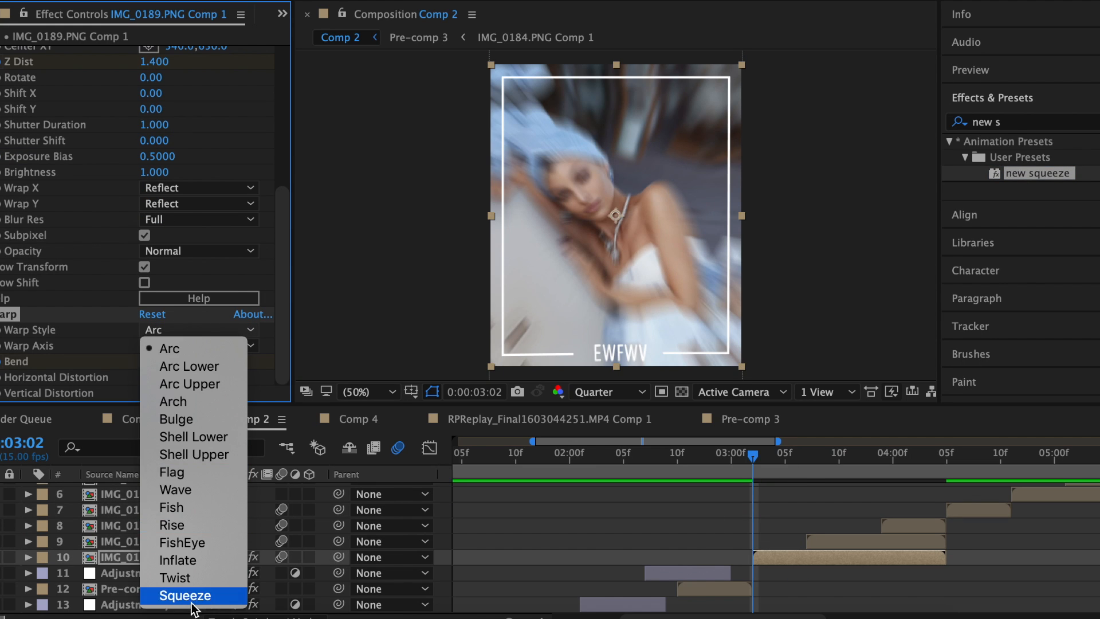
{"action": "left_click", "coordinate": [184, 594]}
{"action": "key", "text": "space"}
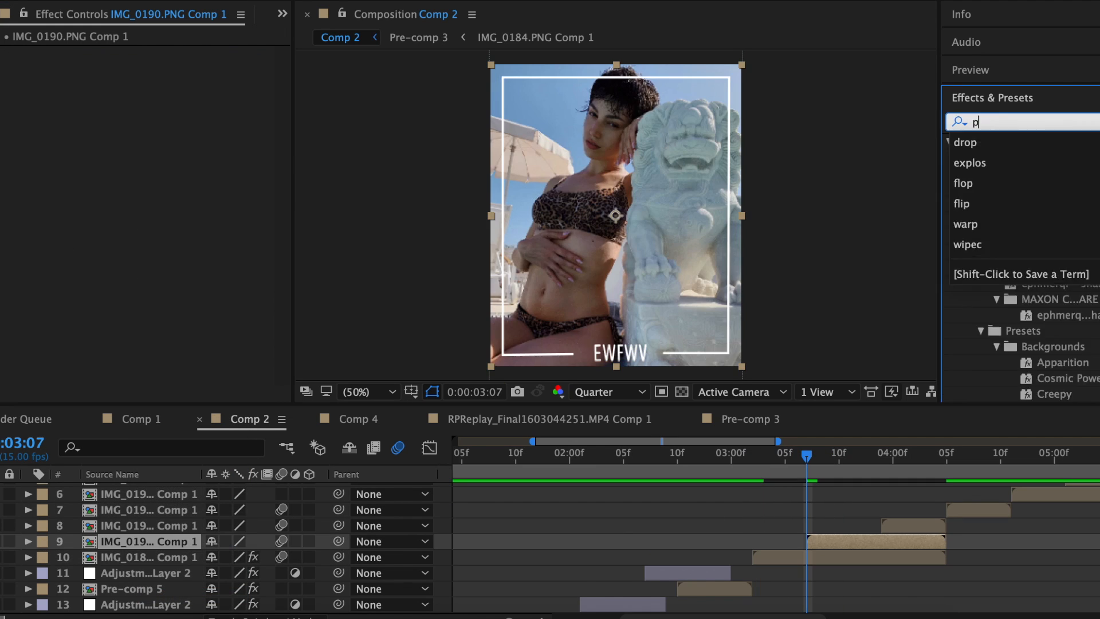
Apply CC Page Turn to IMG_0190, folding from the Top Right Corner with the fold pulled back.
{"action": "type", "text": "age t"}
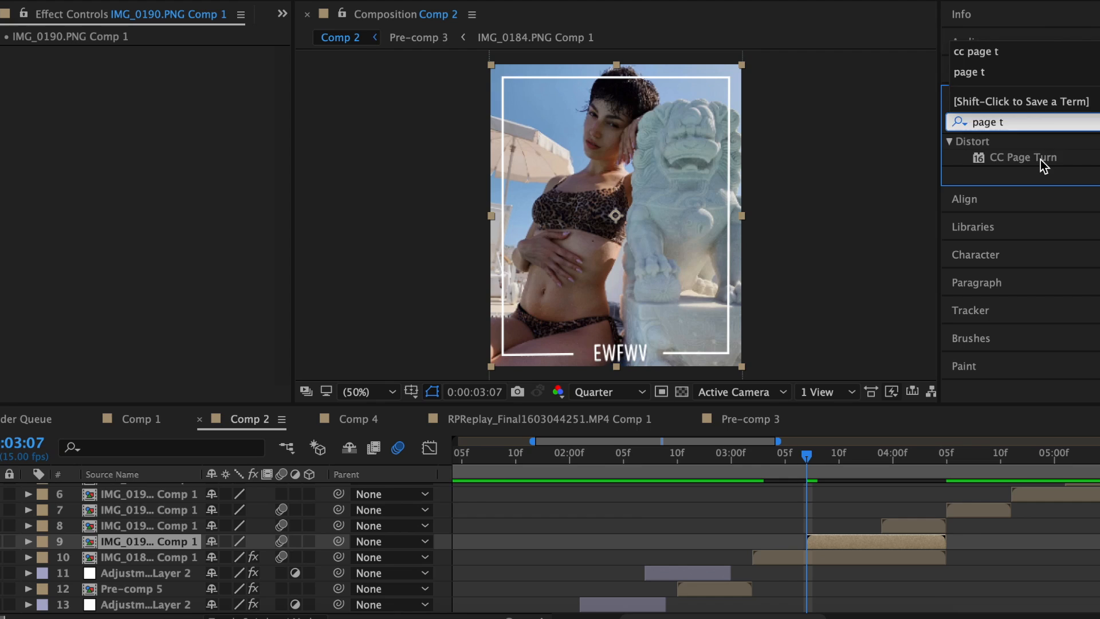
{"action": "double_click", "coordinate": [1040, 158]}
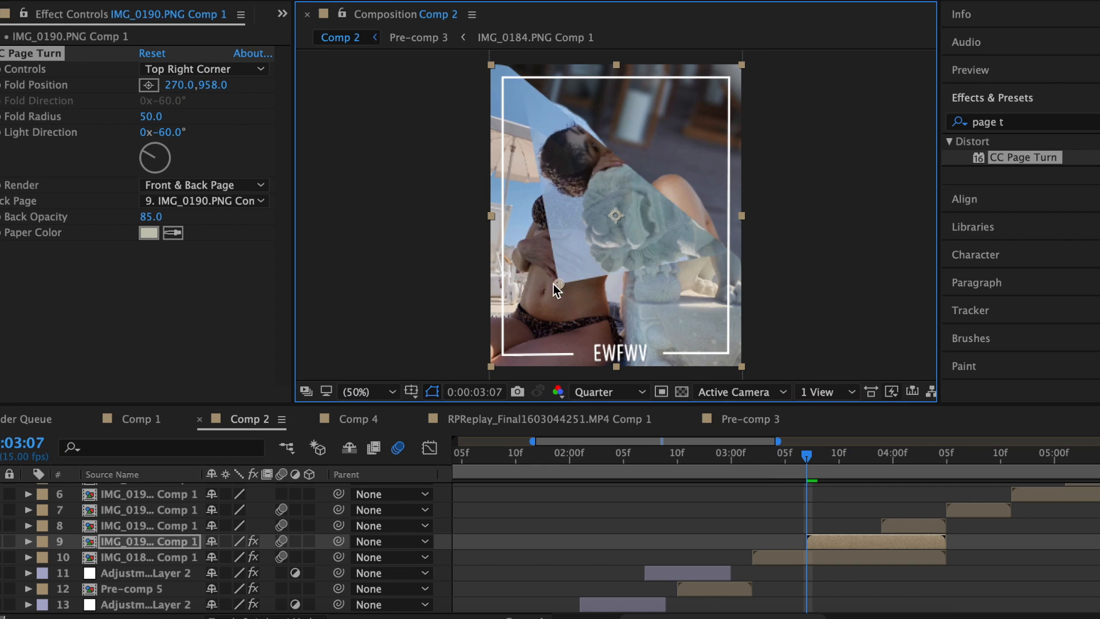
{"action": "left_click", "coordinate": [872, 473]}
{"action": "left_click_drag", "start_coordinate": [537, 297], "coordinate": [628, 183]}
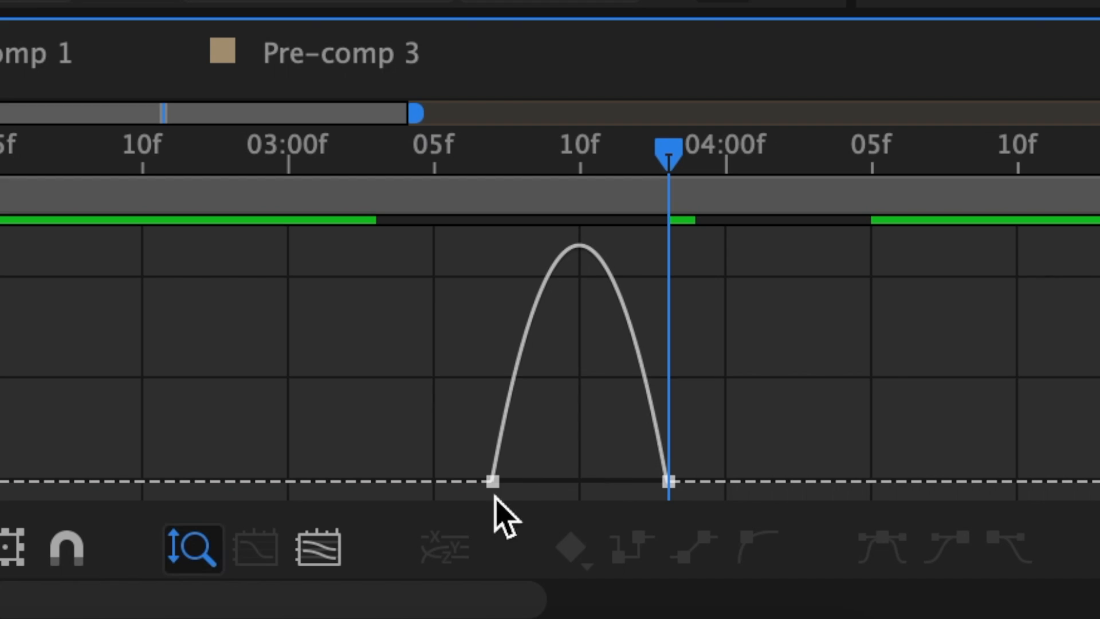
Ease the keyframes in the Graph Editor (left influence ~4.6%, right ~90%) and set Scale to 50%.
{"action": "left_click", "coordinate": [491, 483]}
{"action": "left_click_drag", "start_coordinate": [521, 481], "coordinate": [505, 482]}
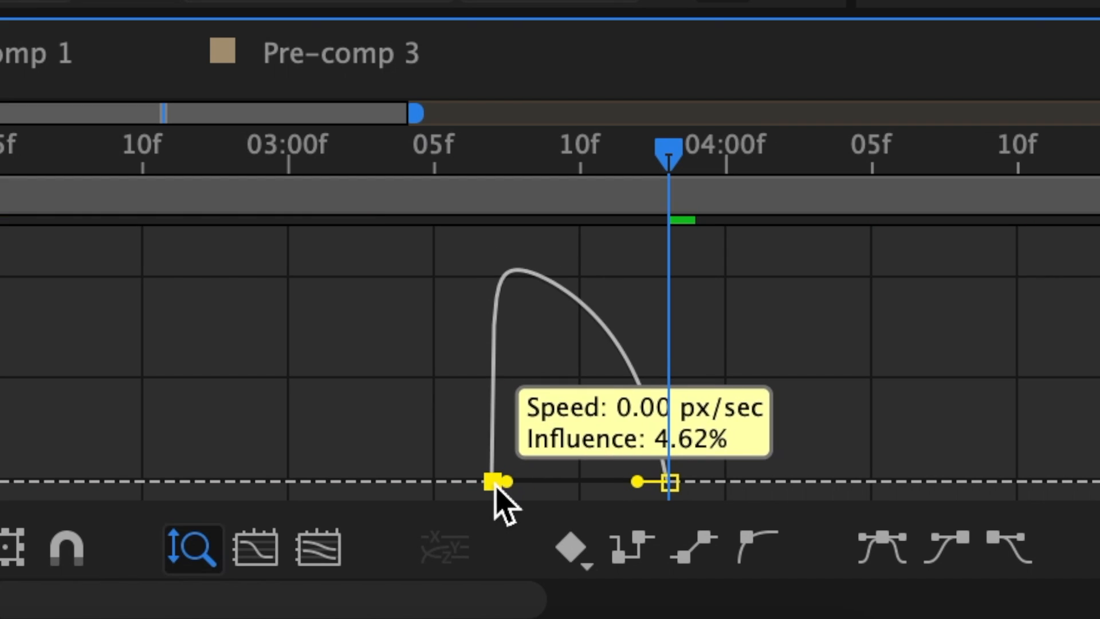
{"action": "left_click_drag", "start_coordinate": [638, 481], "coordinate": [599, 480]}
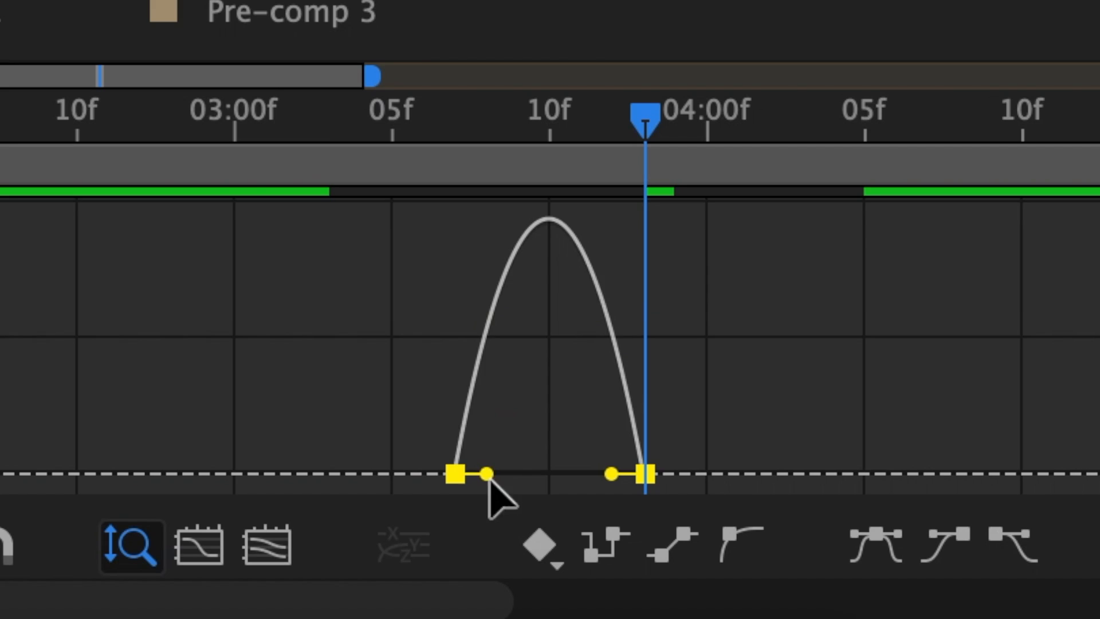
{"action": "left_click_drag", "start_coordinate": [490, 480], "coordinate": [471, 481]}
{"action": "left_click", "coordinate": [646, 475]}
{"action": "left_click_drag", "start_coordinate": [612, 475], "coordinate": [567, 480]}
{"action": "key", "text": "Return"}
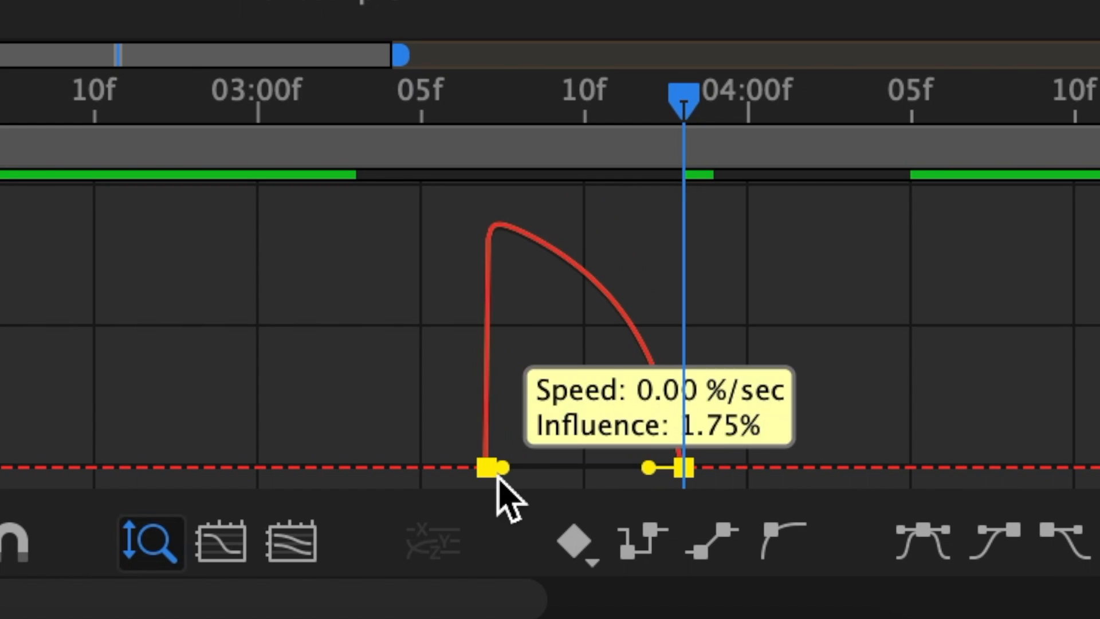
{"action": "left_click_drag", "start_coordinate": [497, 478], "coordinate": [499, 478]}
{"action": "left_click_drag", "start_coordinate": [648, 466], "coordinate": [585, 478]}
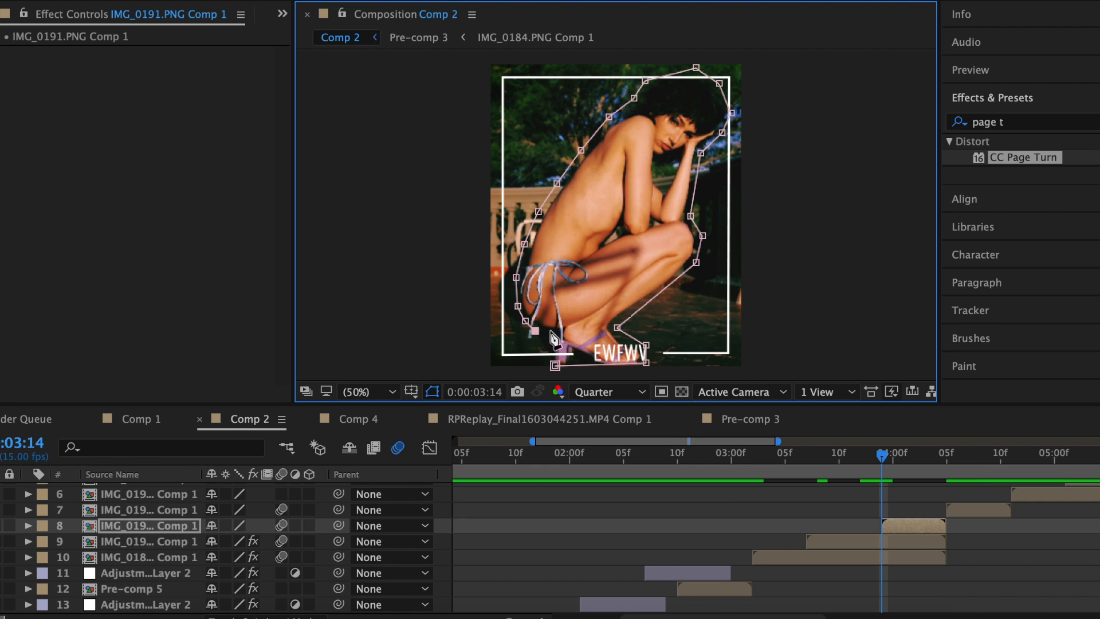
Close the mask around the crouching figure and add a masked white solid tracing it.
{"action": "left_click", "coordinate": [554, 365]}
{"action": "key", "text": "ctrl+y"}
{"action": "key", "text": "Return"}
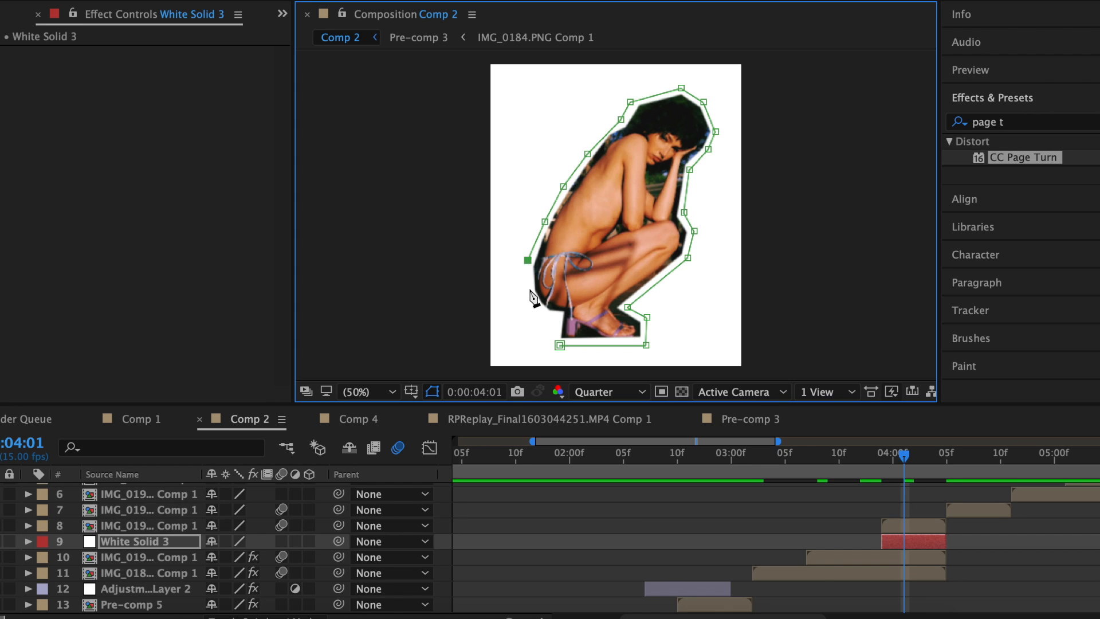
{"action": "left_click", "coordinate": [553, 316]}
Apply Roughen Edges to the white solid and adjust its border width.
{"action": "left_click", "coordinate": [1008, 121]}
{"action": "type", "text": "roughe"}
{"action": "double_click", "coordinate": [1025, 157]}
{"action": "left_click_drag", "start_coordinate": [903, 184], "coordinate": [902, 184]}
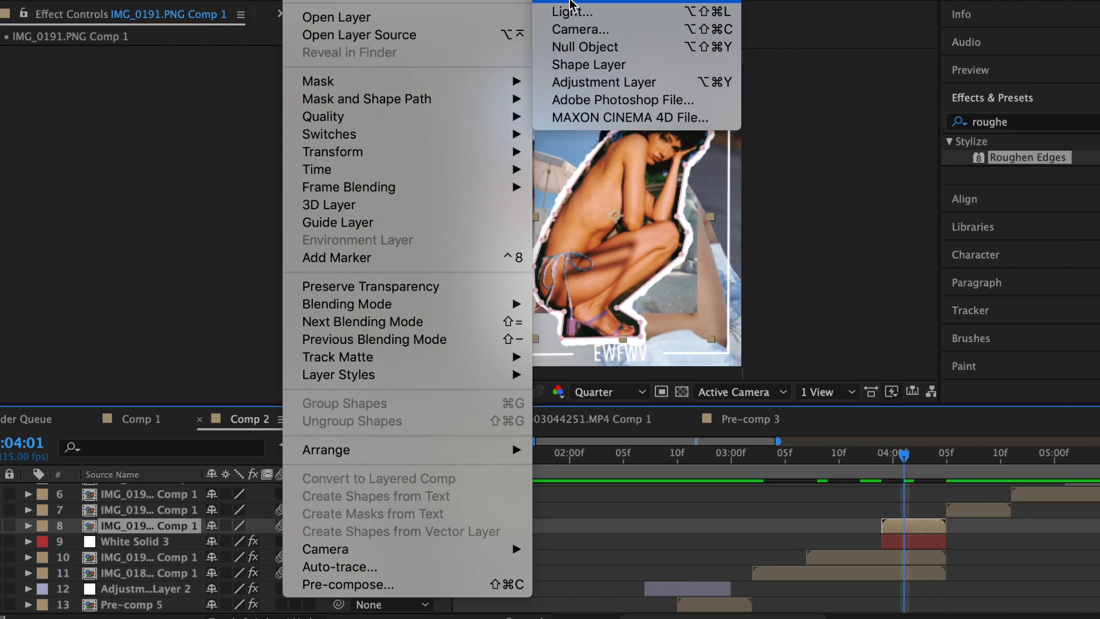
Add a 'YOU CAN'T TRUST' text caption over the figure and scale it to 130%.
{"action": "left_click", "coordinate": [566, 1]}
{"action": "type", "text": "YOU CAN'T TRU"}
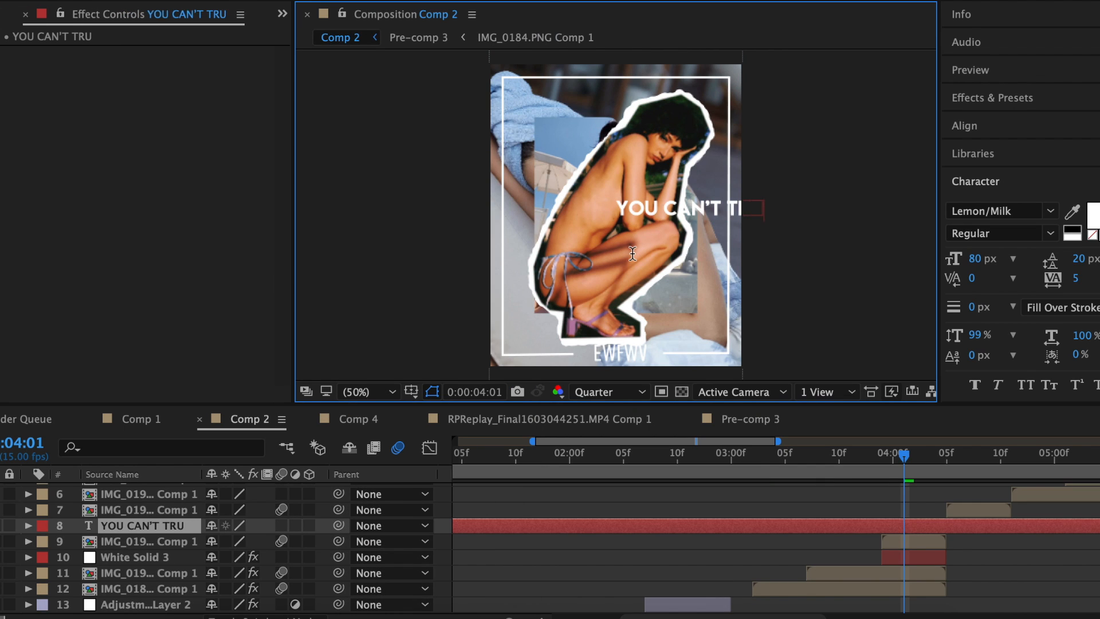
{"action": "type", "text": "ST"}
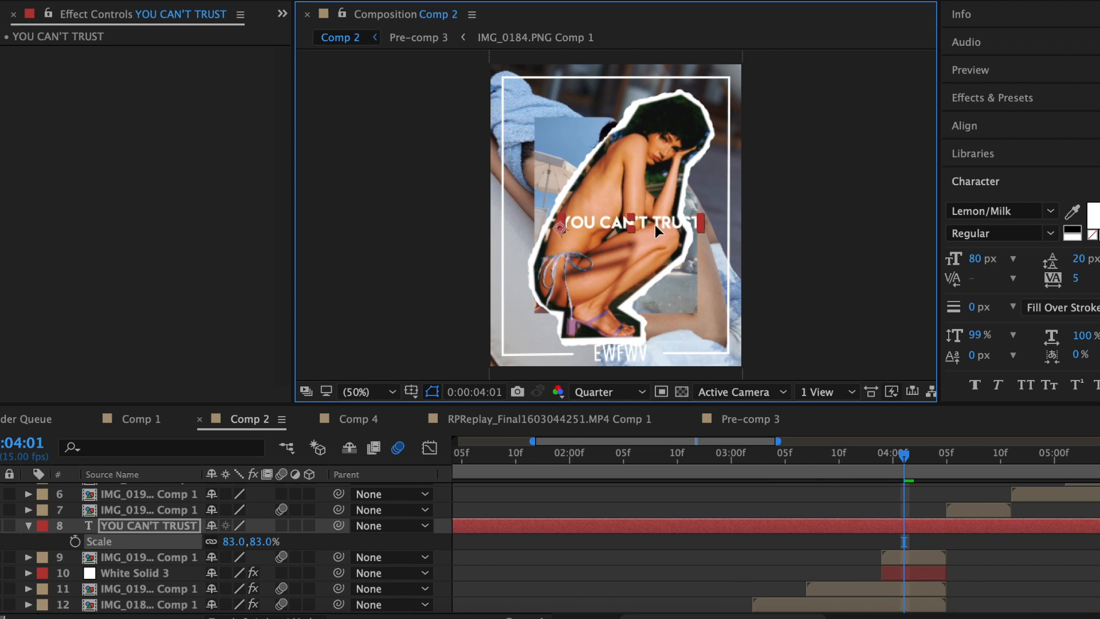
{"action": "key", "text": "s"}
{"action": "mouse_move", "coordinate": [654, 224]}
{"action": "left_mouse_down"}
{"action": "mouse_move", "coordinate": [643, 228]}
{"action": "mouse_move", "coordinate": [670, 224]}
{"action": "left_mouse_up"}
{"action": "key", "text": "s"}
{"action": "left_click", "coordinate": [248, 541]}
{"action": "left_click_drag", "start_coordinate": [237, 542], "coordinate": [245, 541]}
{"action": "left_click_drag", "start_coordinate": [696, 221], "coordinate": [693, 219]}
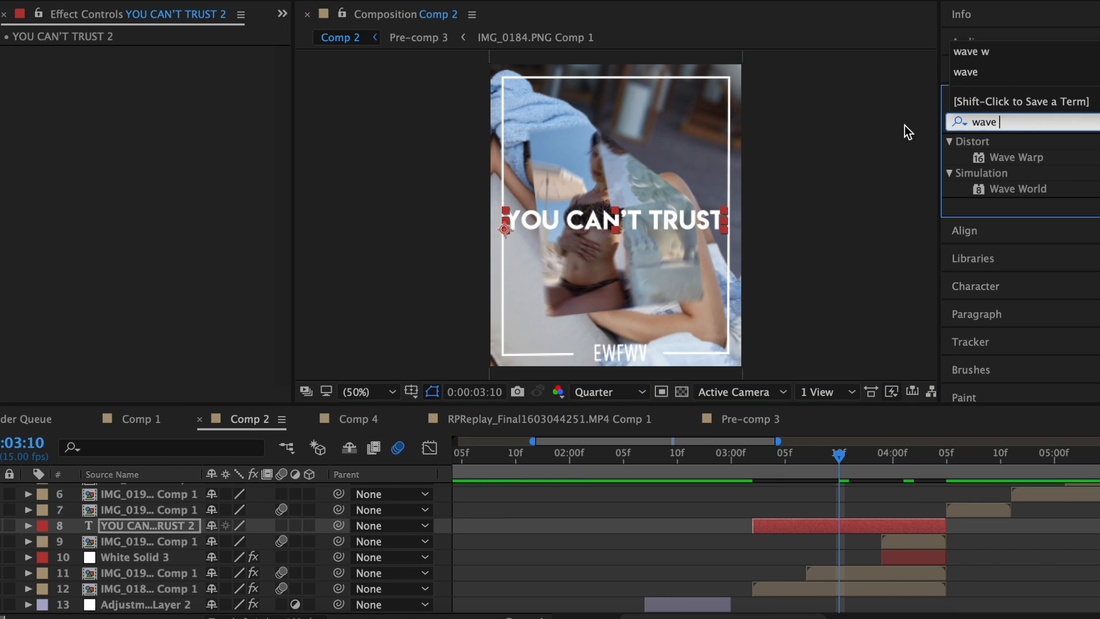
Add a Drop Shadow to the caption with Distance 19.
{"action": "left_click_drag", "start_coordinate": [1017, 157], "coordinate": [62, 131]}
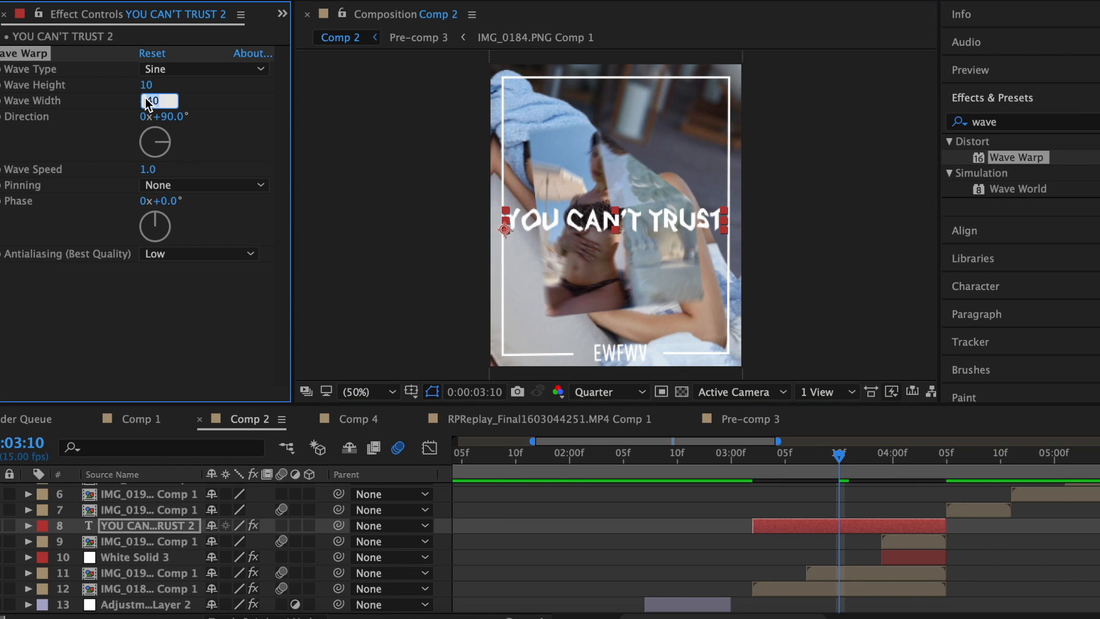
{"action": "double_click", "coordinate": [1023, 346]}
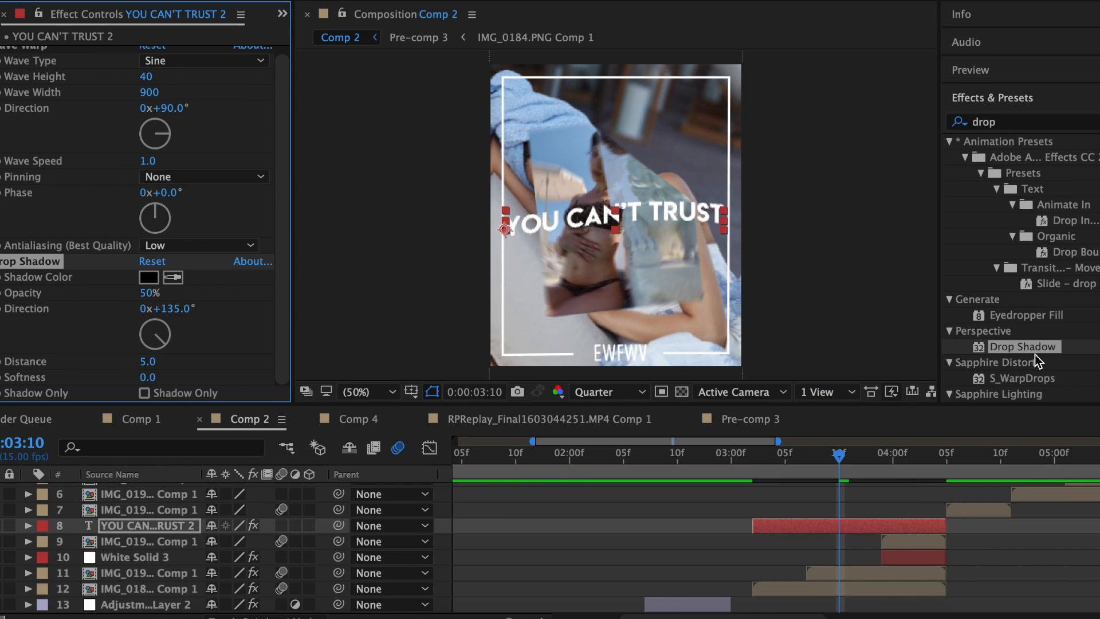
{"action": "left_click_drag", "start_coordinate": [158, 362], "coordinate": [150, 362]}
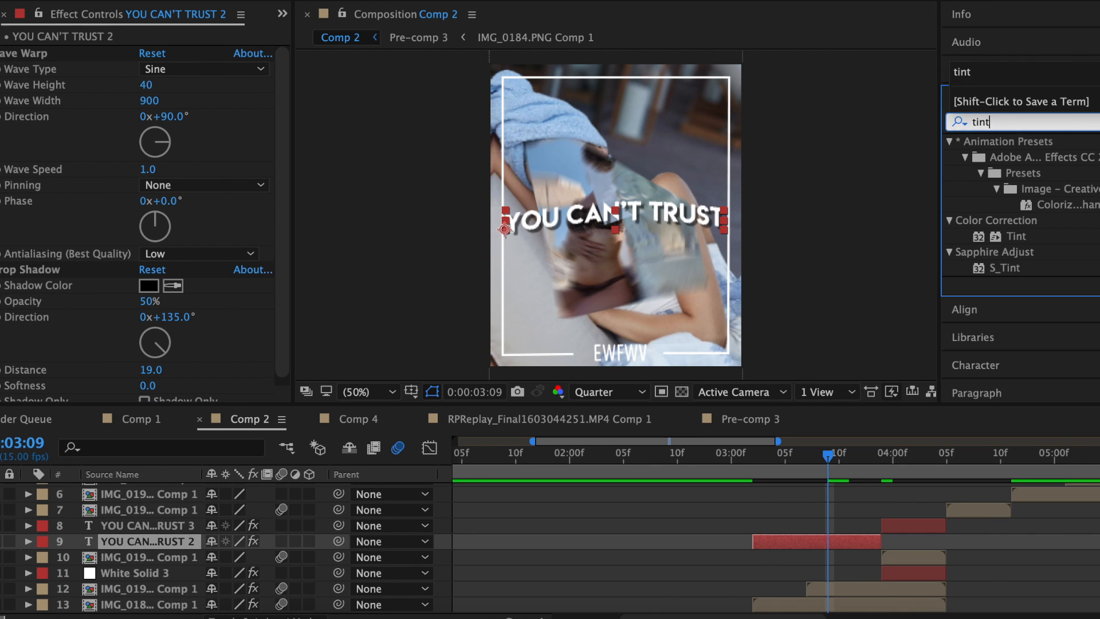
Apply S_Tint to the caption with pink-magenta Tint Lights.
{"action": "double_click", "coordinate": [1003, 268]}
{"action": "left_click", "coordinate": [148, 315]}
{"action": "left_click_drag", "start_coordinate": [616, 225], "coordinate": [620, 258]}
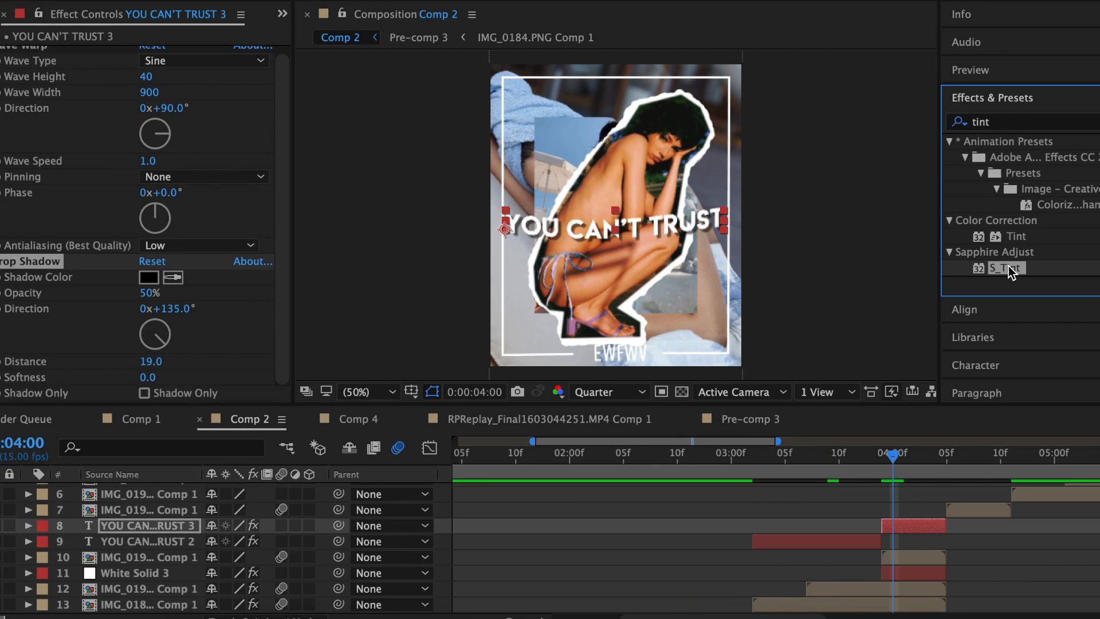
{"action": "double_click", "coordinate": [1002, 268]}
{"action": "left_click", "coordinate": [149, 314]}
{"action": "left_click_drag", "start_coordinate": [608, 197], "coordinate": [609, 183]}
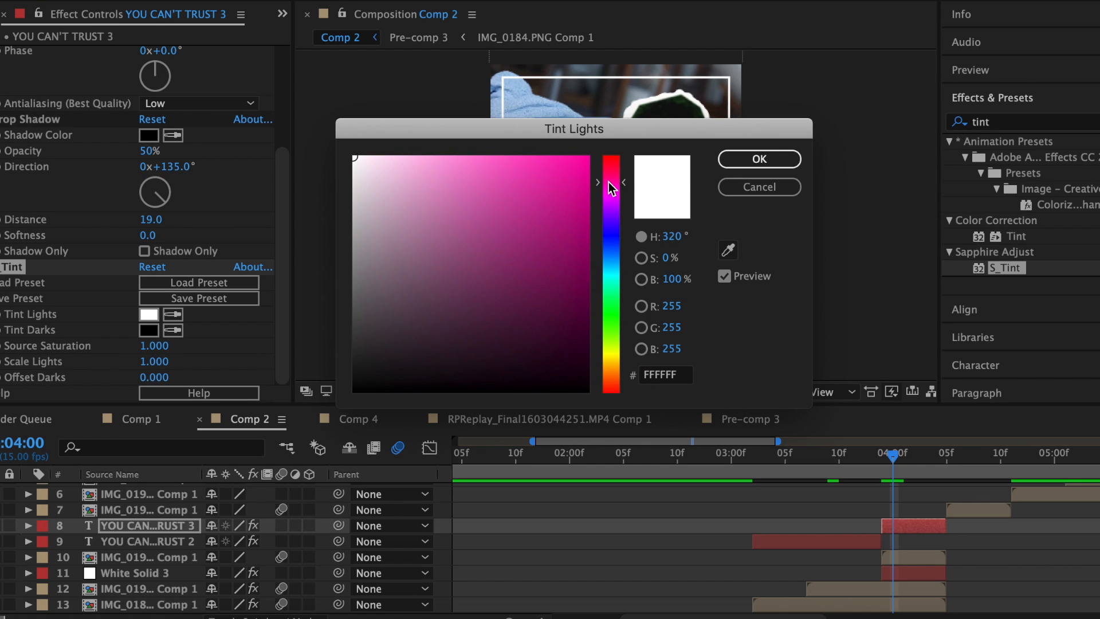
{"action": "left_click", "coordinate": [761, 159]}
Pre-compose this clip's layers 8–13 into Pre-comp 6.
{"action": "scroll", "coordinate": [447, 516], "scroll_direction": "down", "scroll_amount": 2}
{"action": "left_click_drag", "start_coordinate": [439, 495], "coordinate": [491, 578]}
{"action": "right_click", "coordinate": [811, 574]}
{"action": "left_click", "coordinate": [900, 469]}
{"action": "key", "text": "Return"}
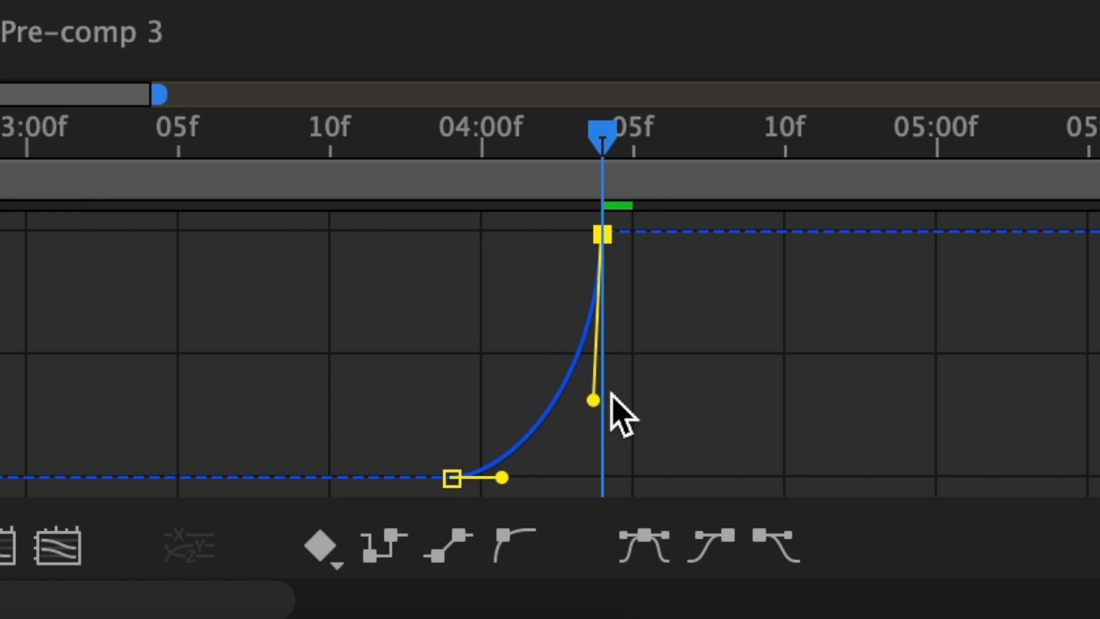
Steepen the speed curve Bezier handles at both keyframes in the Graph Editor.
{"action": "left_click_drag", "start_coordinate": [611, 392], "coordinate": [608, 438]}
{"action": "left_click_drag", "start_coordinate": [502, 477], "coordinate": [579, 486]}
{"action": "left_click_drag", "start_coordinate": [597, 404], "coordinate": [601, 466]}
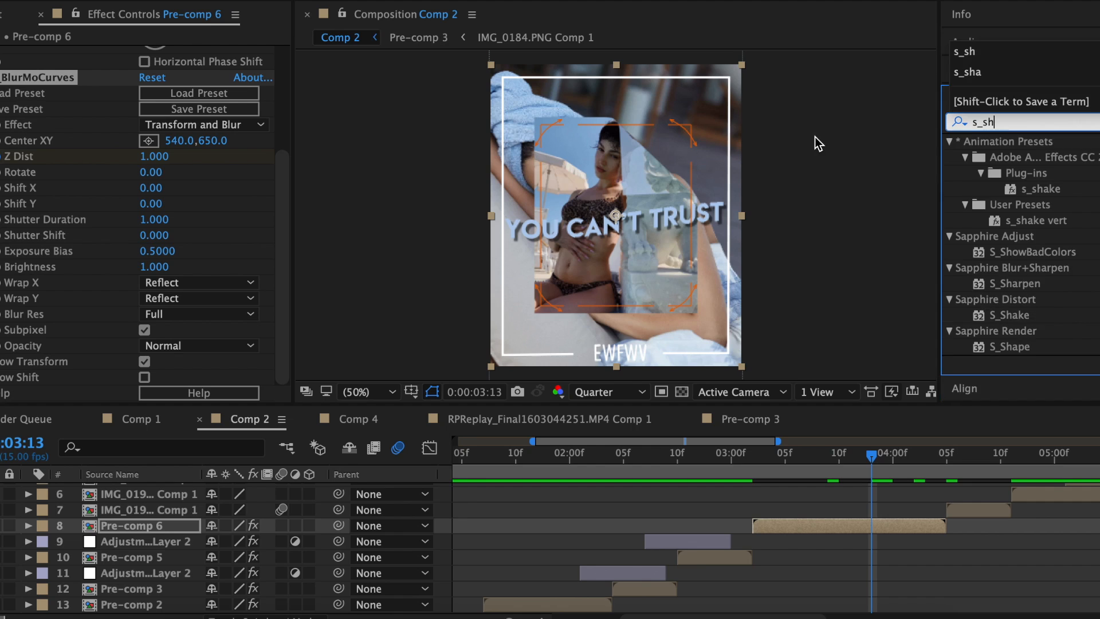
Add S_Shake with motion blur to Pre-comp 6, Amplitude keyed 0→4→0, then Hue/Saturation to the next clip.
{"action": "double_click", "coordinate": [1012, 315]}
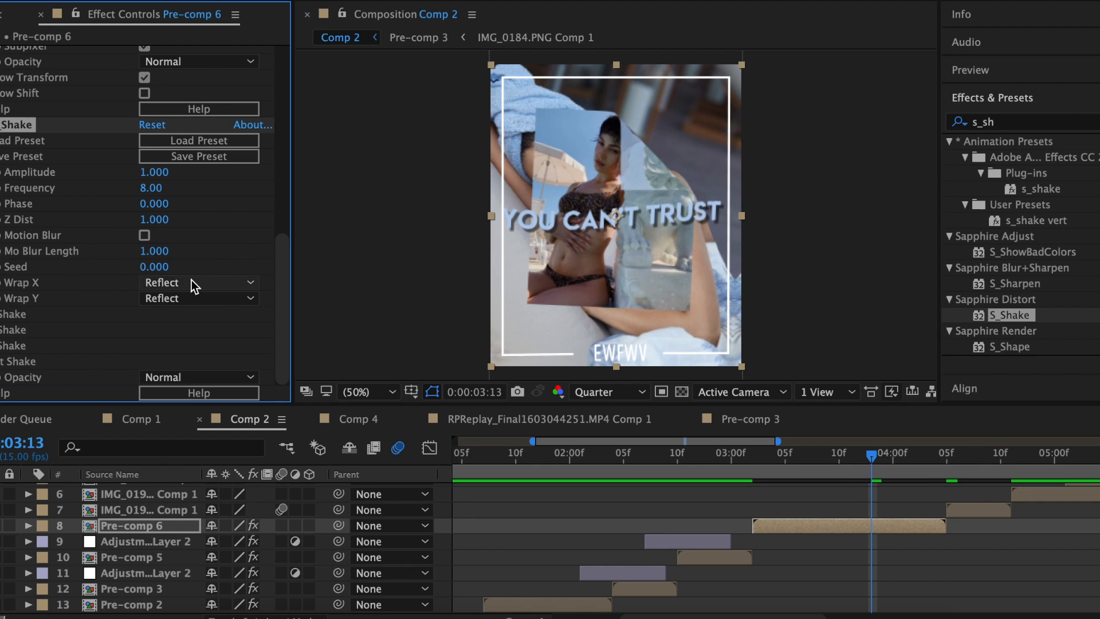
{"action": "left_click", "coordinate": [144, 235]}
{"action": "key", "text": "Return"}
{"action": "left_click", "coordinate": [884, 456]}
{"action": "left_click", "coordinate": [145, 171]}
{"action": "type", "text": "4"}
{"action": "key", "text": "Return"}
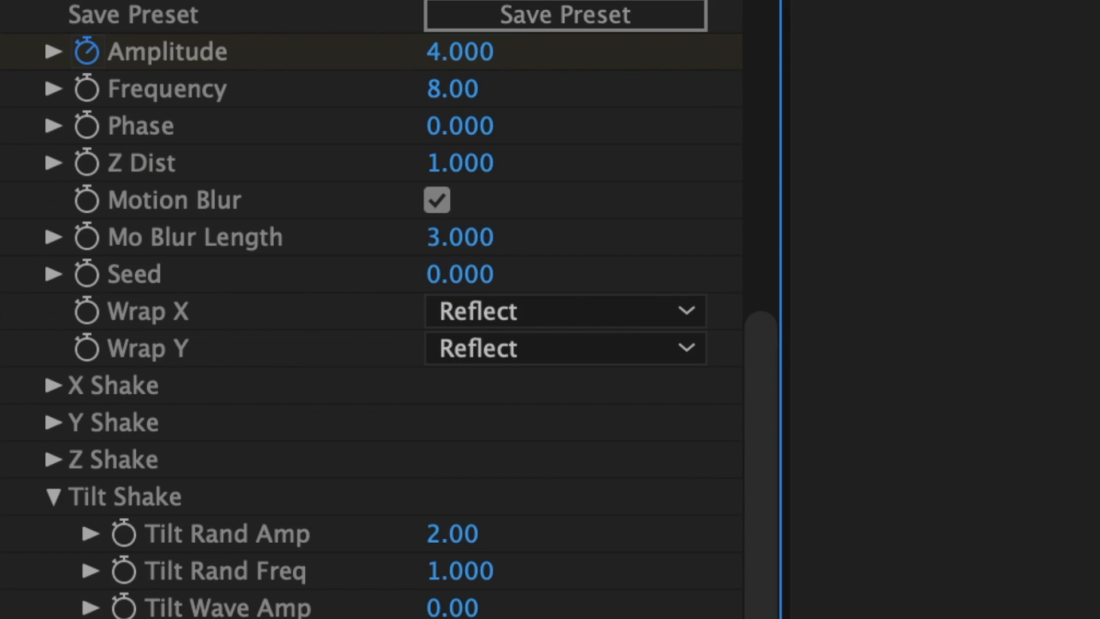
{"action": "left_click_drag", "start_coordinate": [886, 460], "coordinate": [922, 462]}
{"action": "left_click", "coordinate": [471, 55]}
{"action": "type", "text": "0"}
{"action": "key", "text": "Return"}
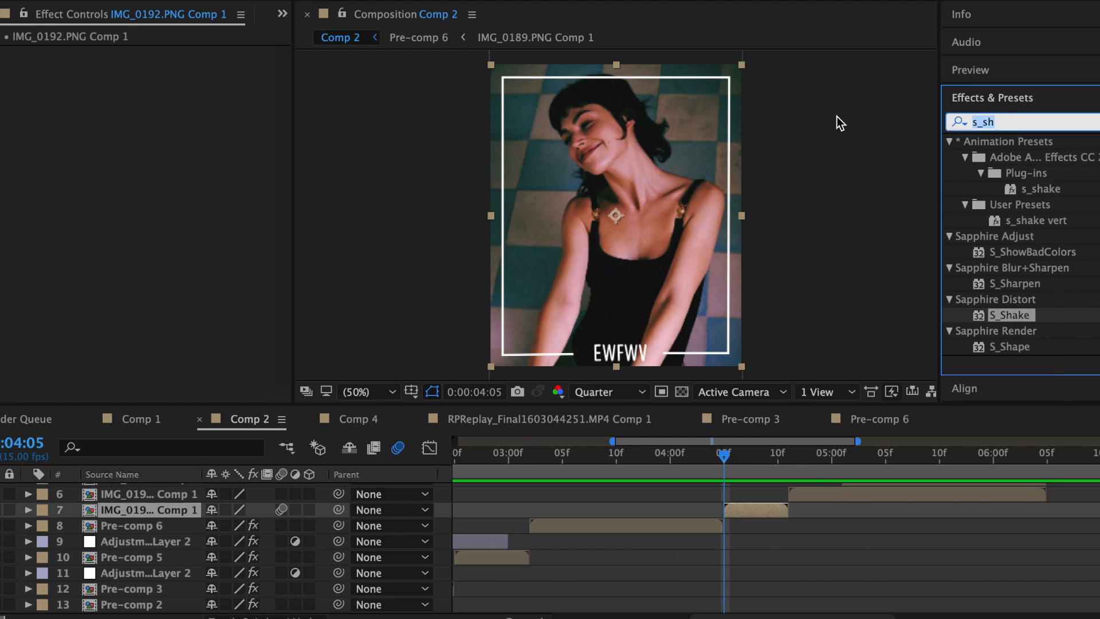
{"action": "type", "text": "hue"}
{"action": "left_click_drag", "start_coordinate": [1043, 252], "coordinate": [144, 229]}
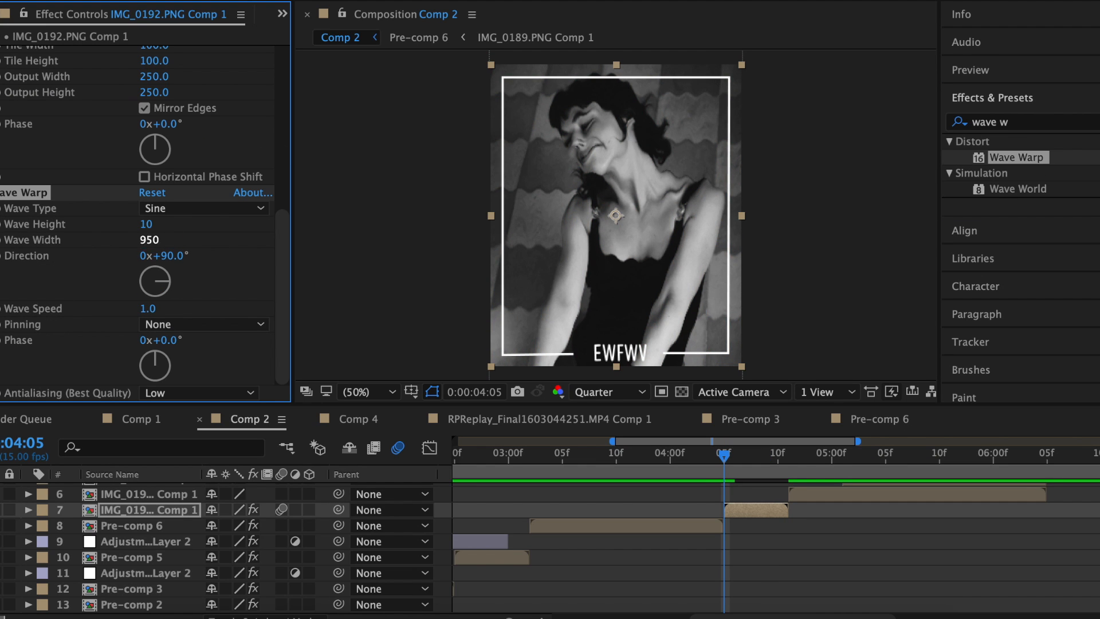
Commit the 950 wave width, tint the WOOO caption orange and add a drop shadow.
{"action": "key", "text": "Return"}
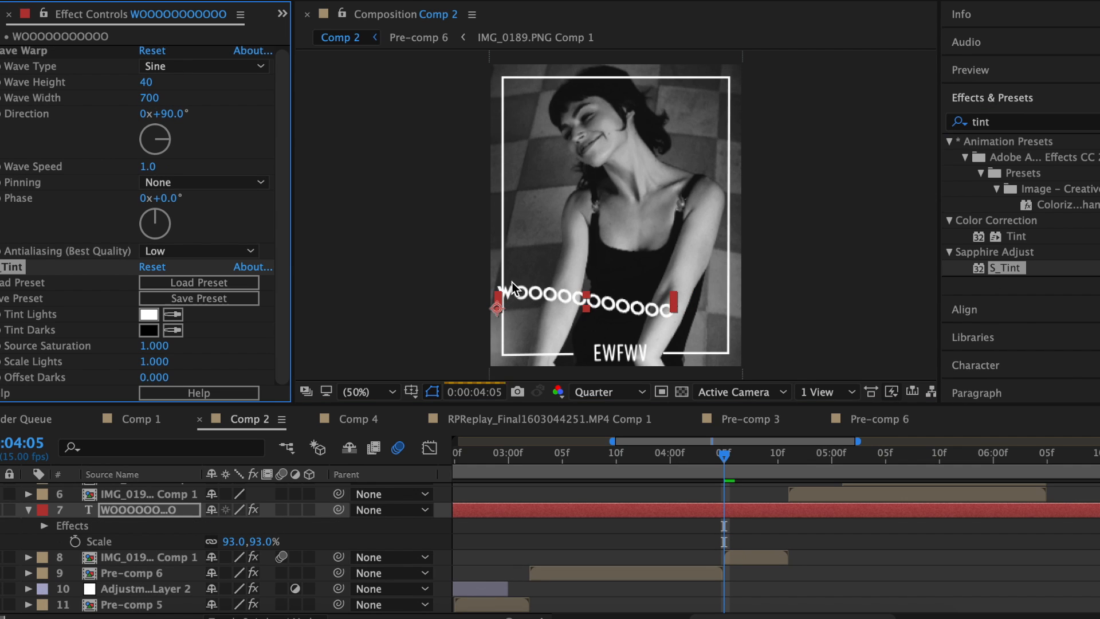
{"action": "left_click", "coordinate": [148, 314]}
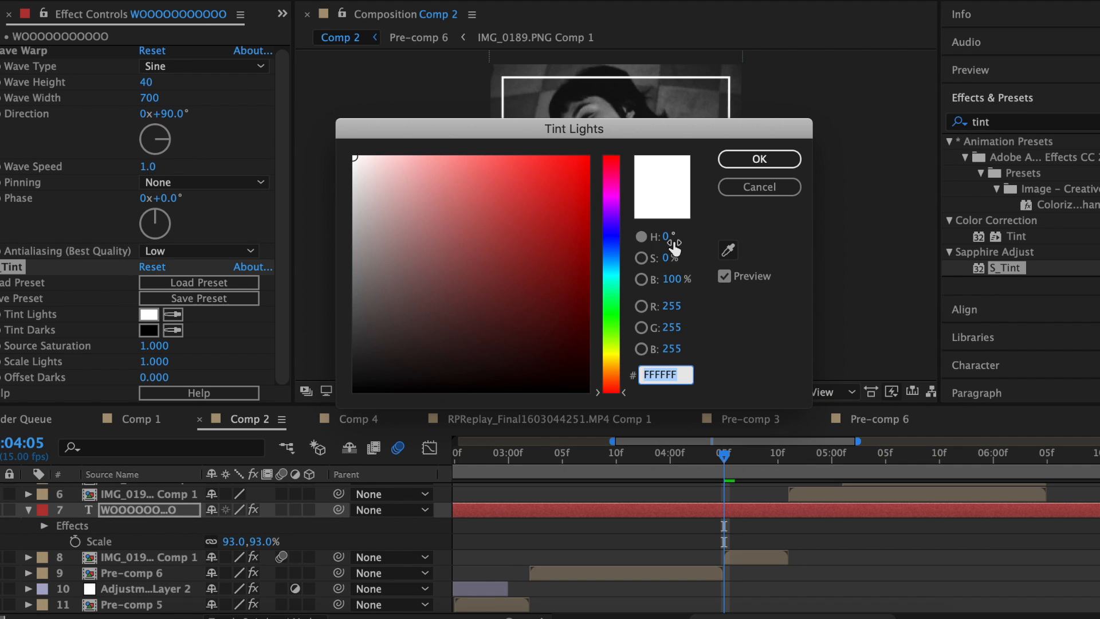
{"action": "left_click_drag", "start_coordinate": [611, 170], "coordinate": [620, 392]}
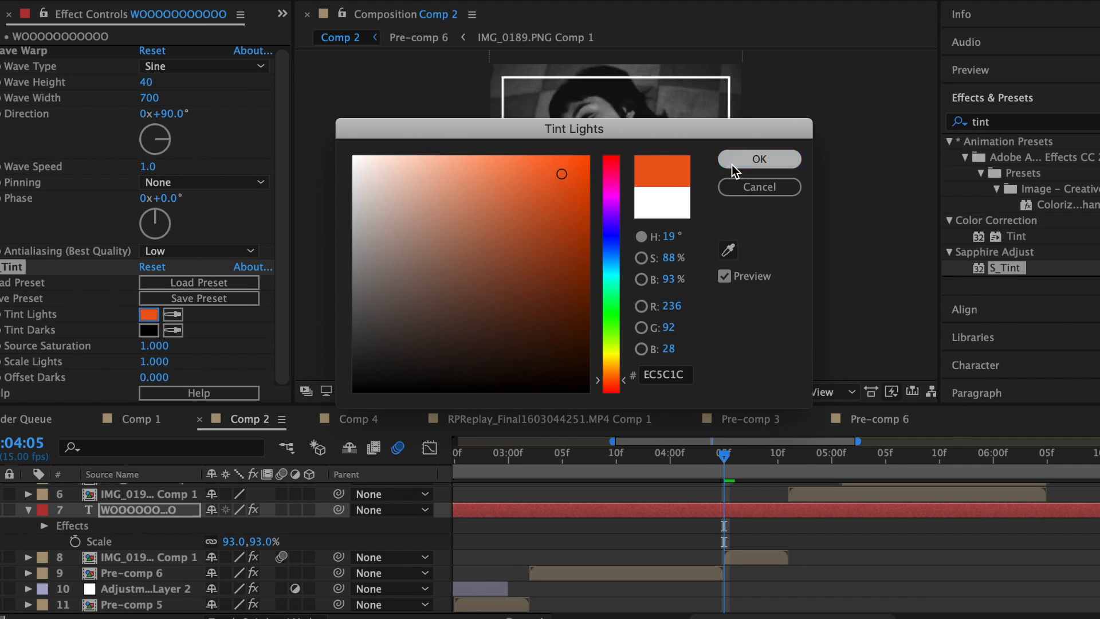
{"action": "left_click", "coordinate": [758, 159]}
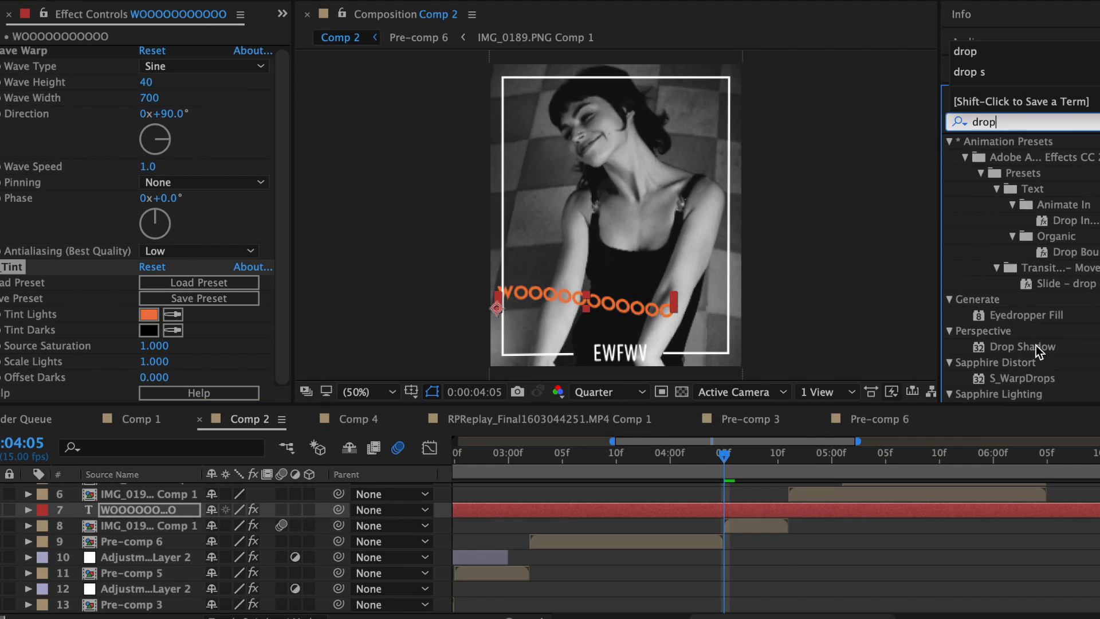
{"action": "left_click_drag", "start_coordinate": [1022, 346], "coordinate": [154, 389]}
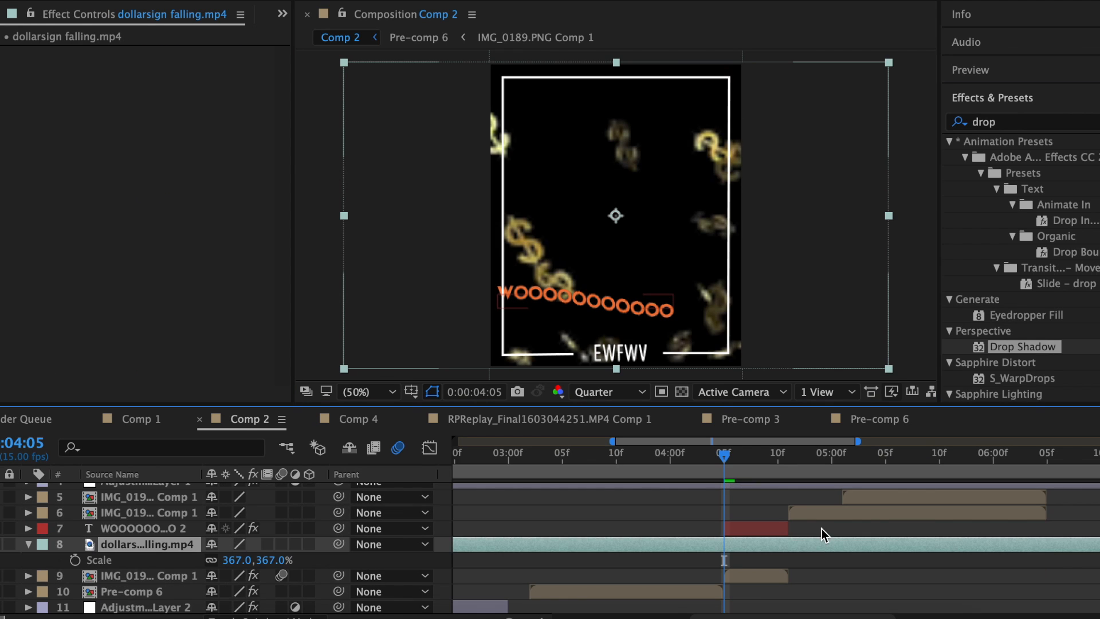
Change the blending mode of the dollar-sign footage layer.
{"action": "right_click", "coordinate": [821, 528]}
{"action": "mouse_move", "coordinate": [875, 139]}
{"action": "left_click", "coordinate": [693, 548]}
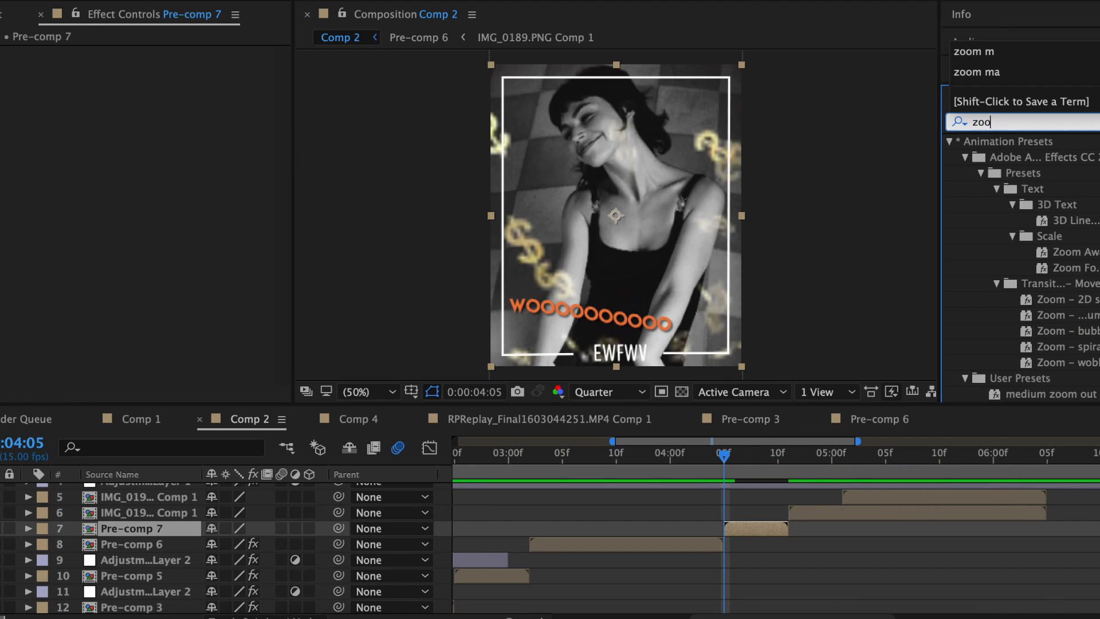
Apply the zoom main 2 preset to Pre-comp 7 and set the loading-screen footage to Screen.
{"action": "type", "text": "m m"}
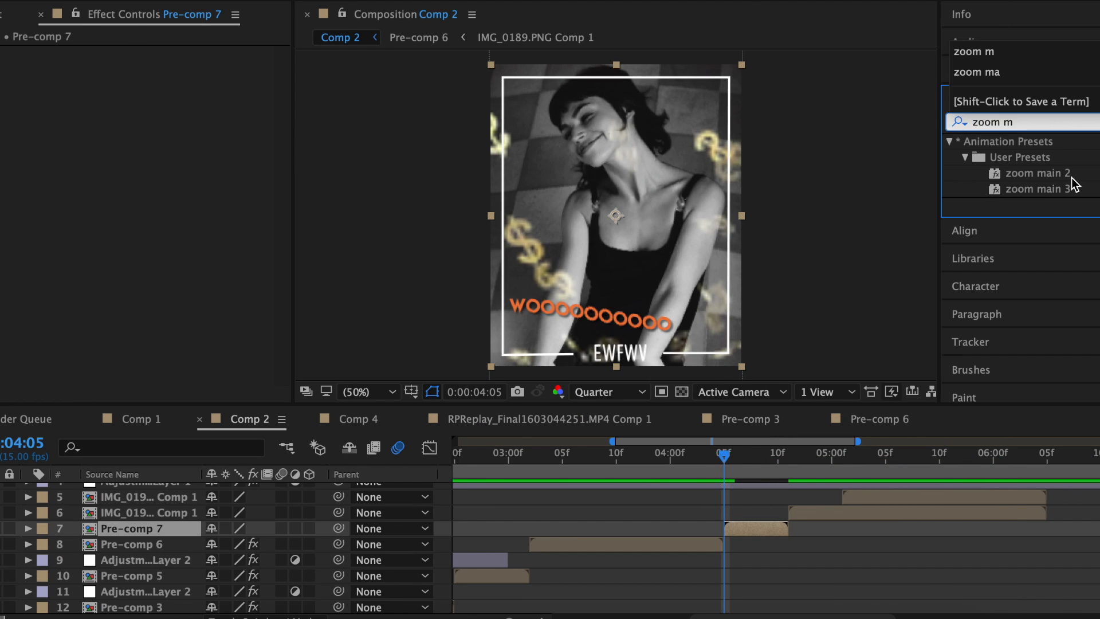
{"action": "double_click", "coordinate": [1036, 173]}
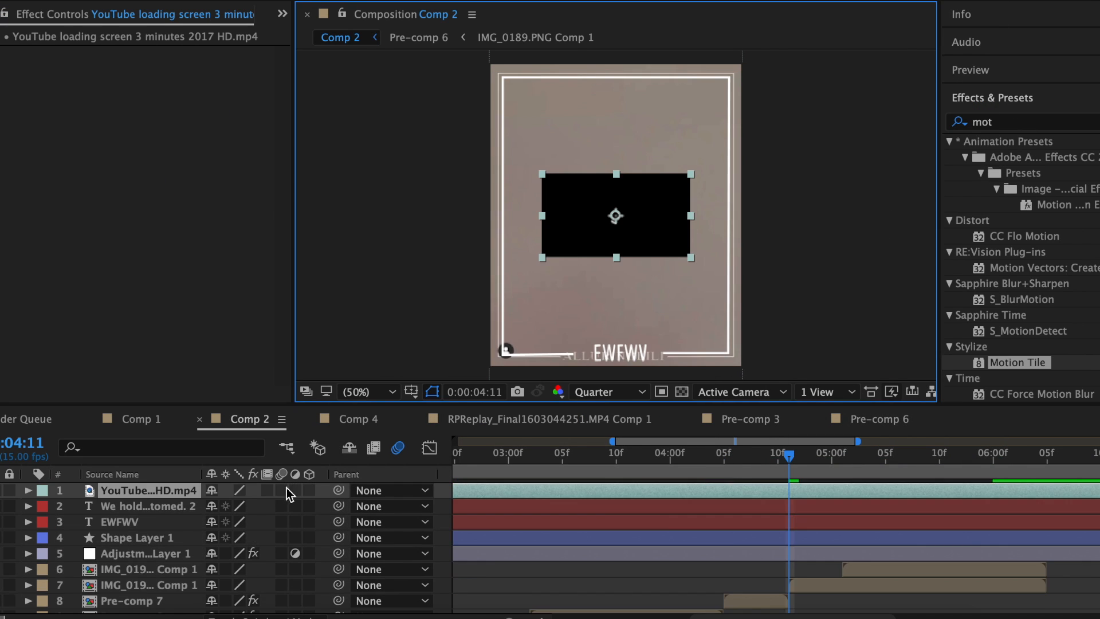
{"action": "right_click", "coordinate": [849, 178]}
{"action": "mouse_move", "coordinate": [885, 154]}
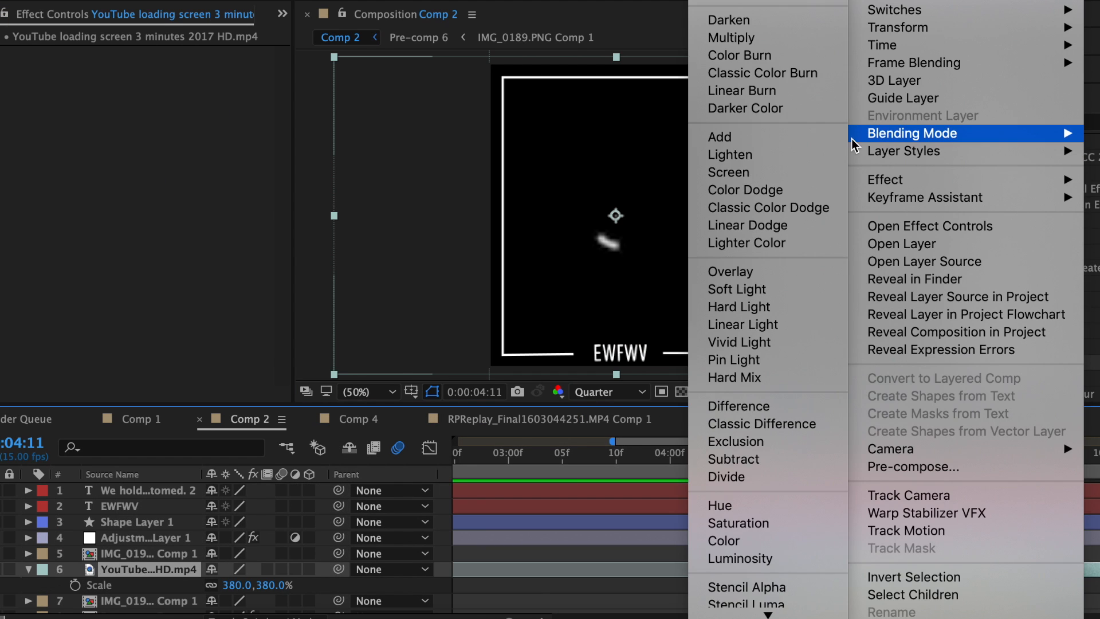
{"action": "left_click", "coordinate": [771, 176]}
{"action": "mouse_move", "coordinate": [794, 462]}
{"action": "left_mouse_down"}
{"action": "mouse_move", "coordinate": [820, 462]}
{"action": "mouse_move", "coordinate": [800, 463]}
{"action": "left_mouse_up"}
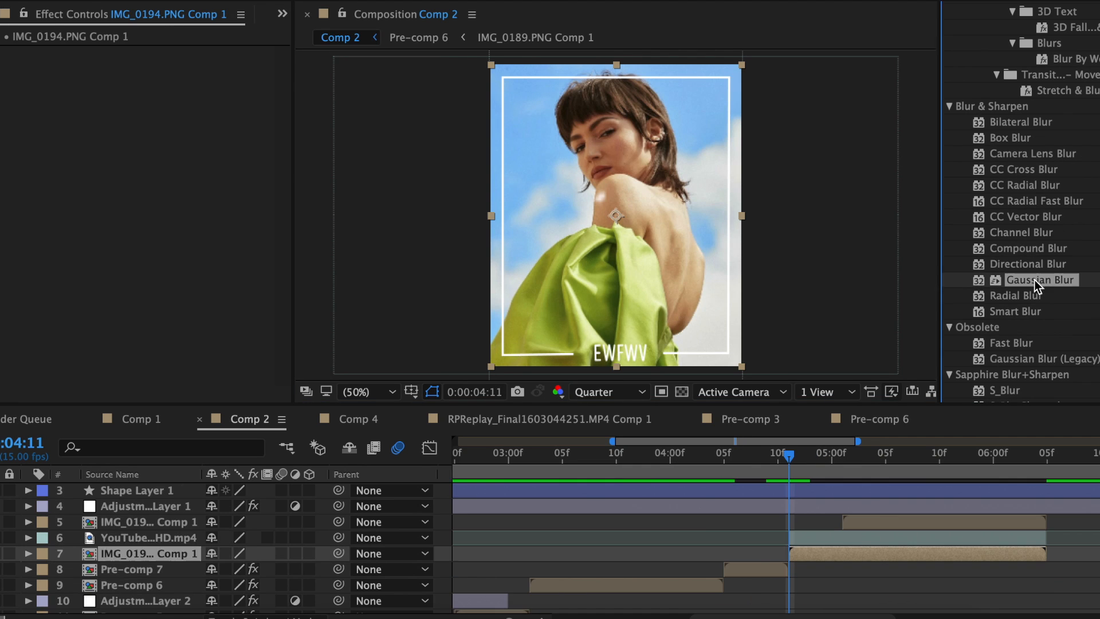
Add Gaussian Blur to the photo clip and pre-compose the layers into Pre-comp 8.
{"action": "left_click_drag", "start_coordinate": [1039, 280], "coordinate": [150, 69]}
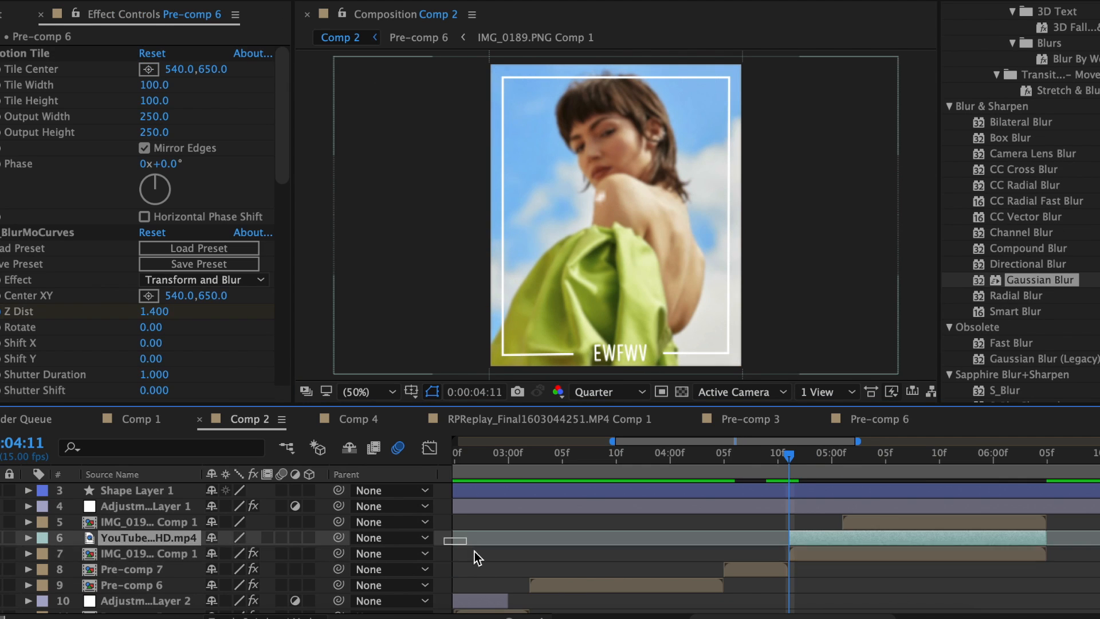
{"action": "left_click", "coordinate": [485, 569], "text": "super"}
{"action": "right_click", "coordinate": [791, 560]}
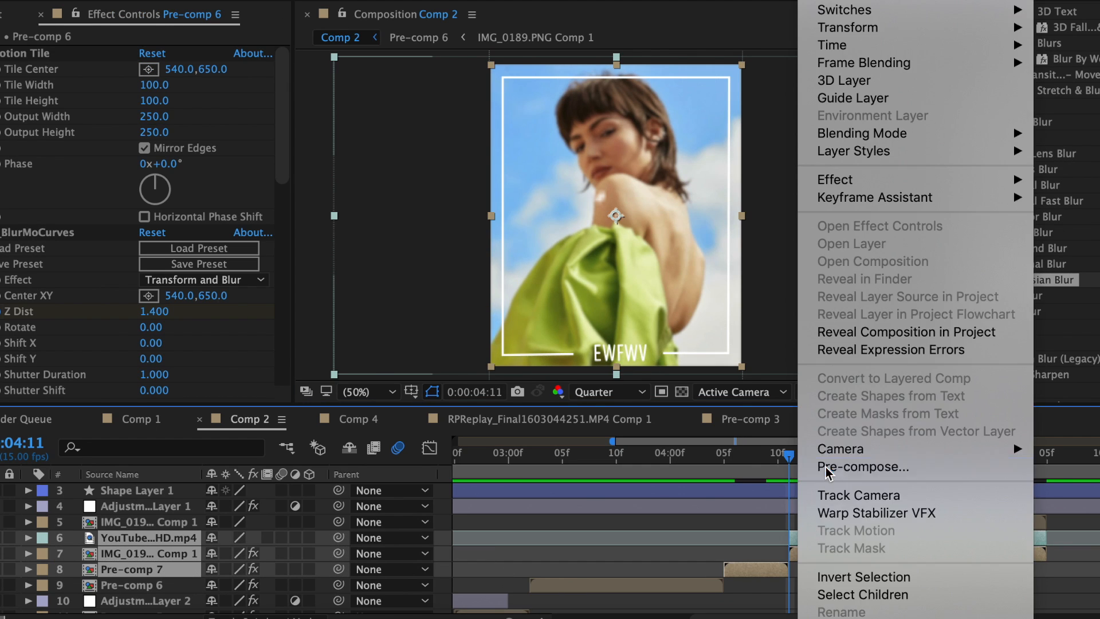
{"action": "left_click", "coordinate": [810, 462]}
{"action": "left_click", "coordinate": [701, 408]}
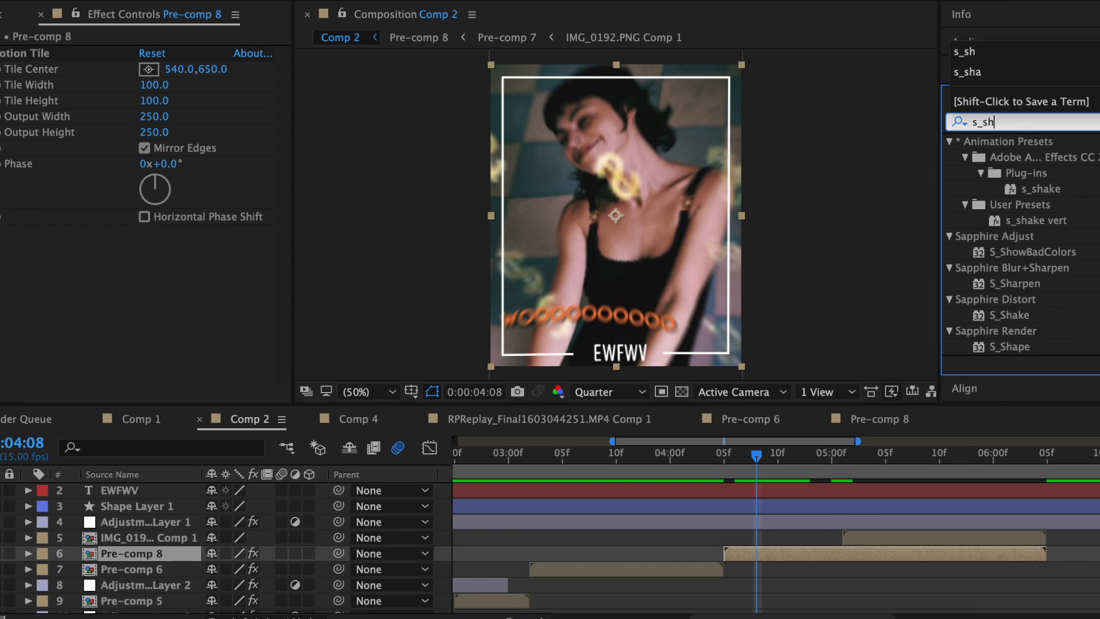
Apply S_Shake to Pre-comp 8 with Phase 1.200 and Frequency 9.30, then preview it.
{"action": "left_click_drag", "start_coordinate": [1013, 314], "coordinate": [775, 326]}
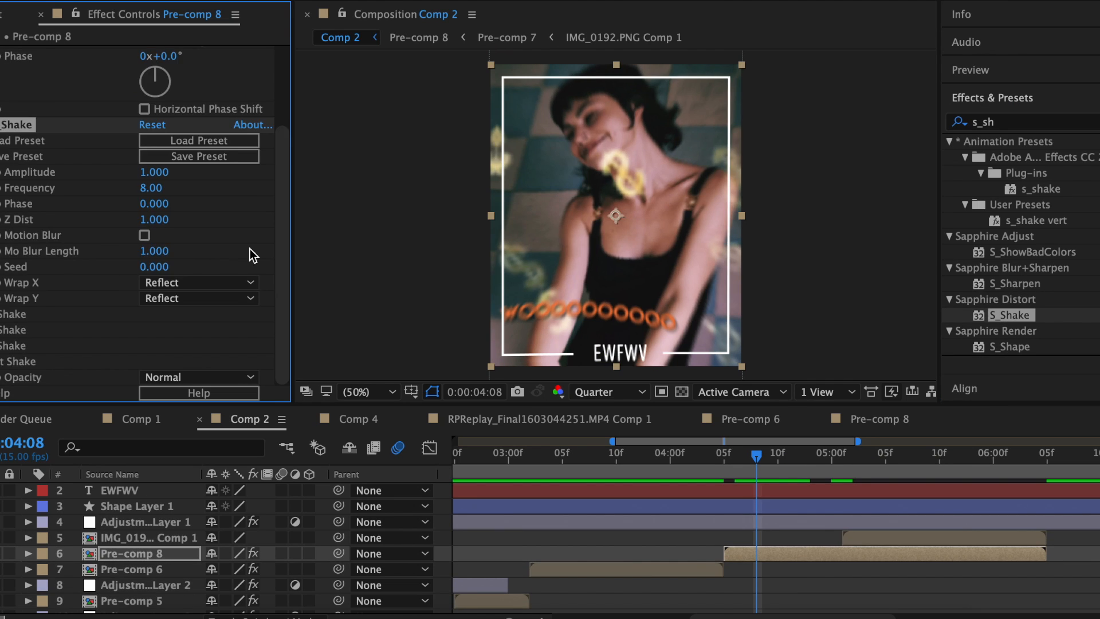
{"action": "left_click_drag", "start_coordinate": [156, 124], "coordinate": [168, 124]}
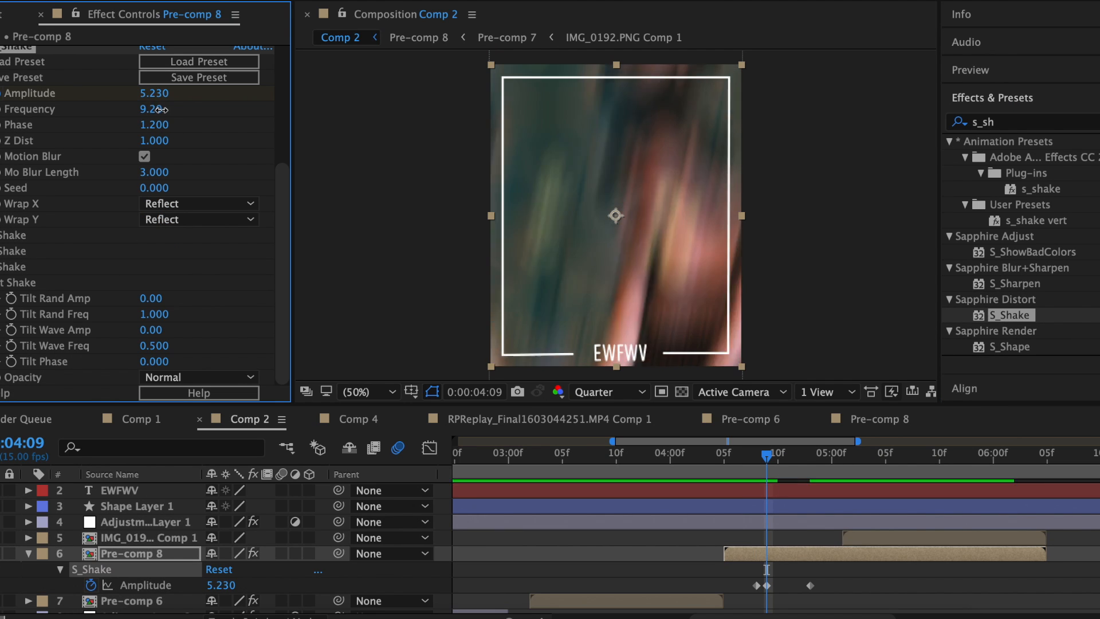
{"action": "left_click_drag", "start_coordinate": [161, 109], "coordinate": [162, 127]}
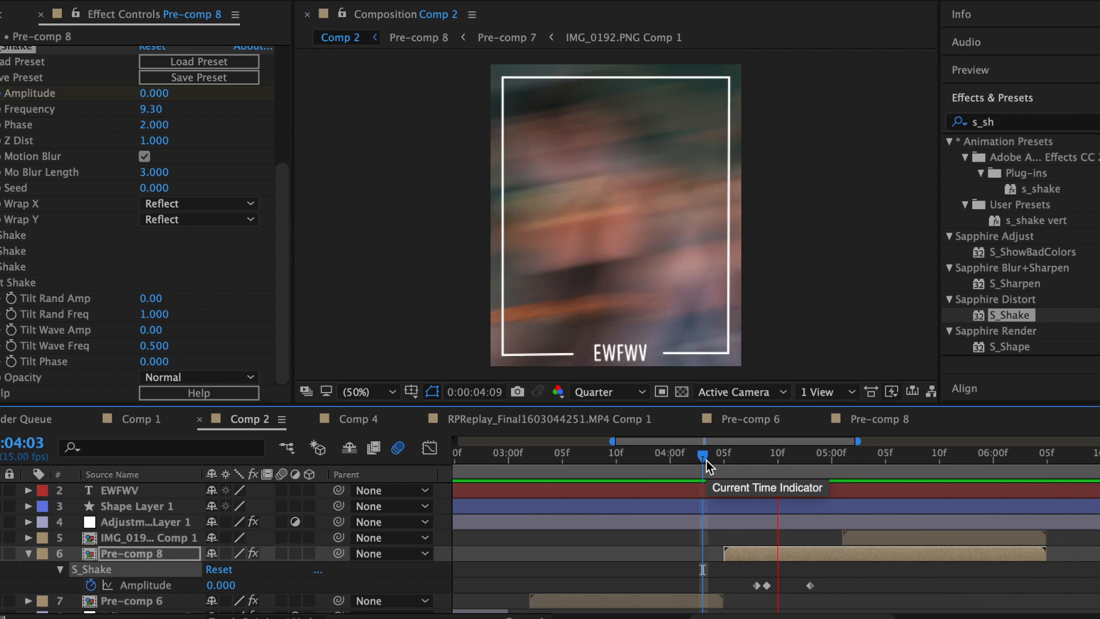
{"action": "key", "text": "space"}
{"action": "left_click_drag", "start_coordinate": [832, 466], "coordinate": [850, 467]}
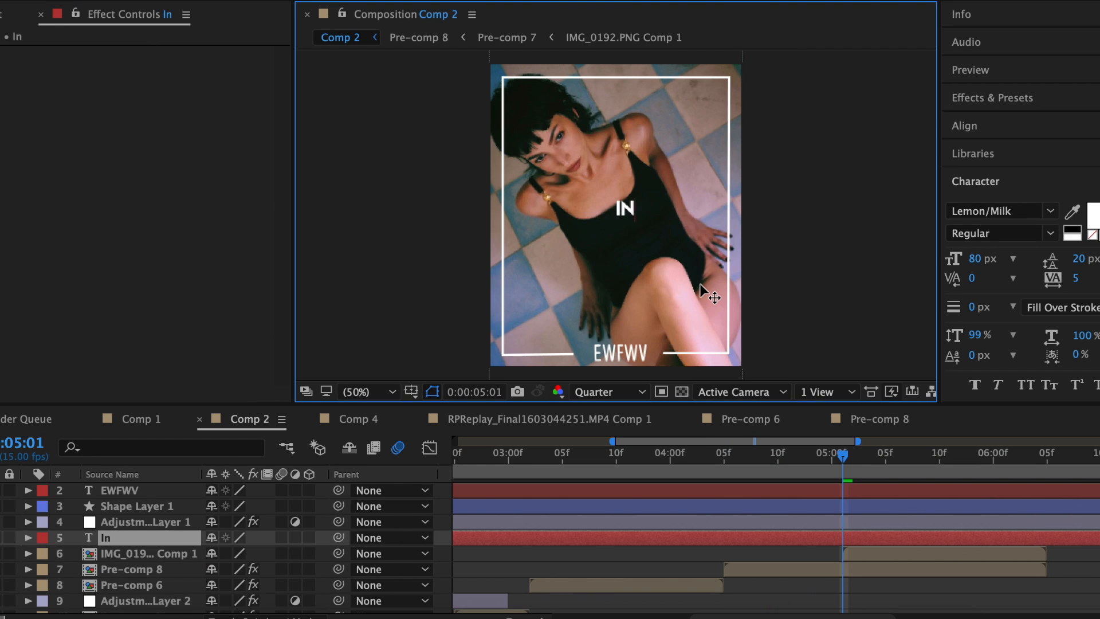
Type the IN LOVE WITH LUST caption in pale yellow EBE694, split it, add Wave Warp and Drop Shadow.
{"action": "type", "text": "love with I"}
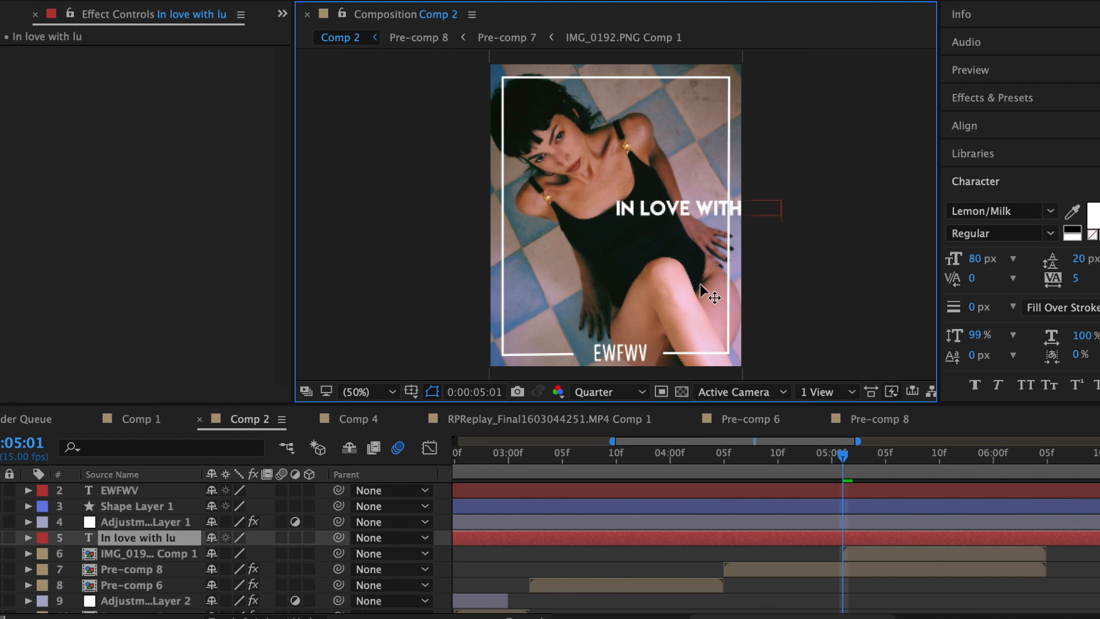
{"action": "type", "text": "ust"}
{"action": "left_click", "coordinate": [1093, 215]}
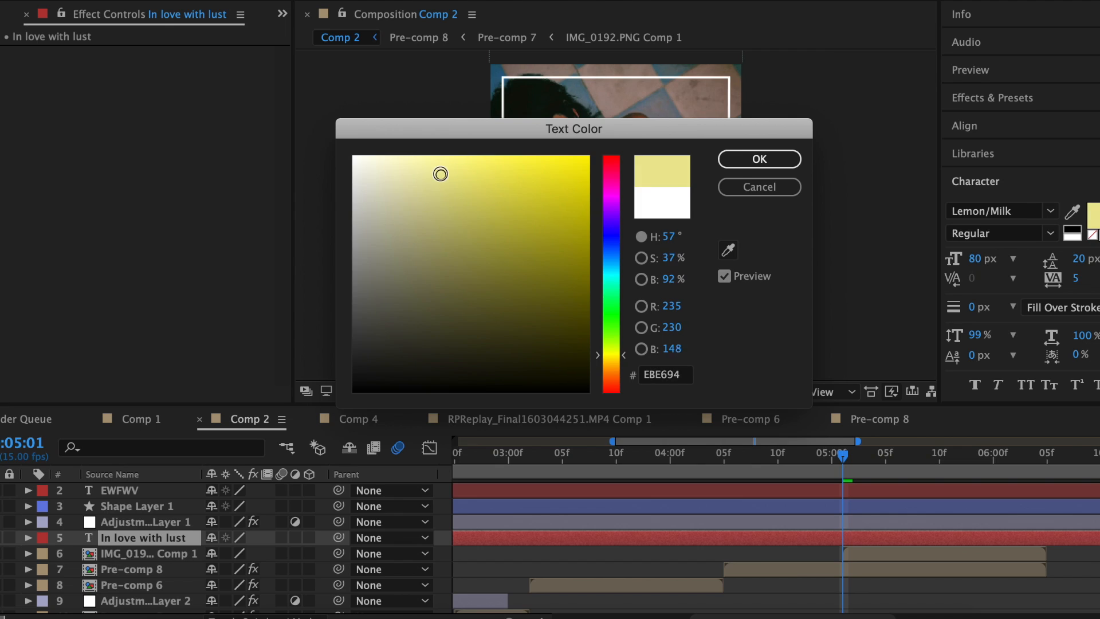
{"action": "left_click", "coordinate": [759, 159]}
{"action": "key", "text": "ctrl+shift+d"}
{"action": "left_click_drag", "start_coordinate": [1017, 157], "coordinate": [178, 96]}
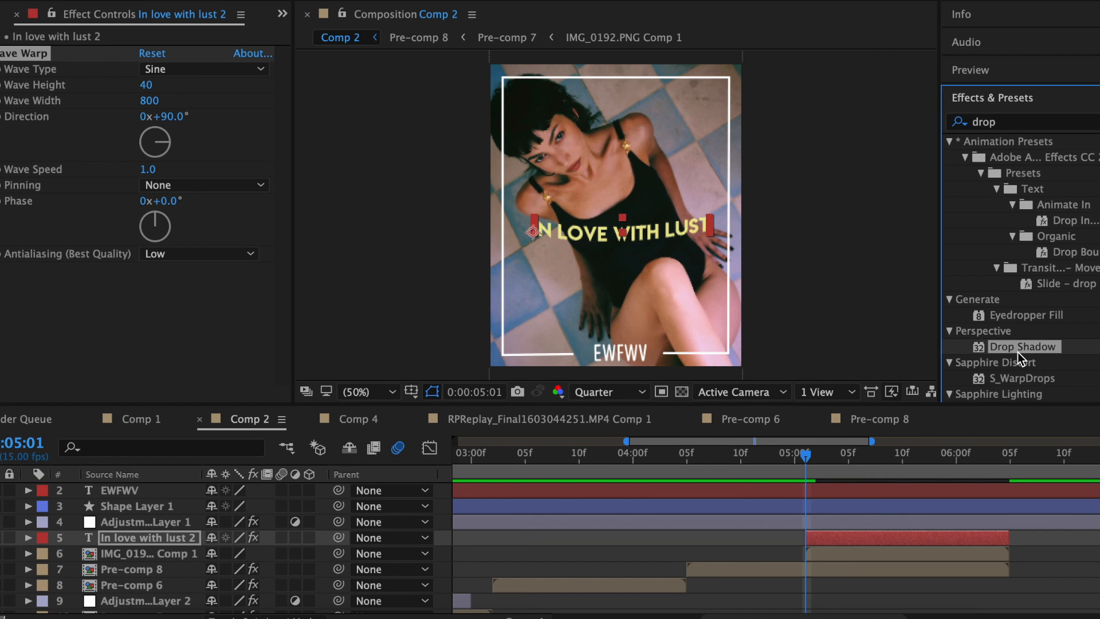
{"action": "left_click_drag", "start_coordinate": [953, 350], "coordinate": [152, 362]}
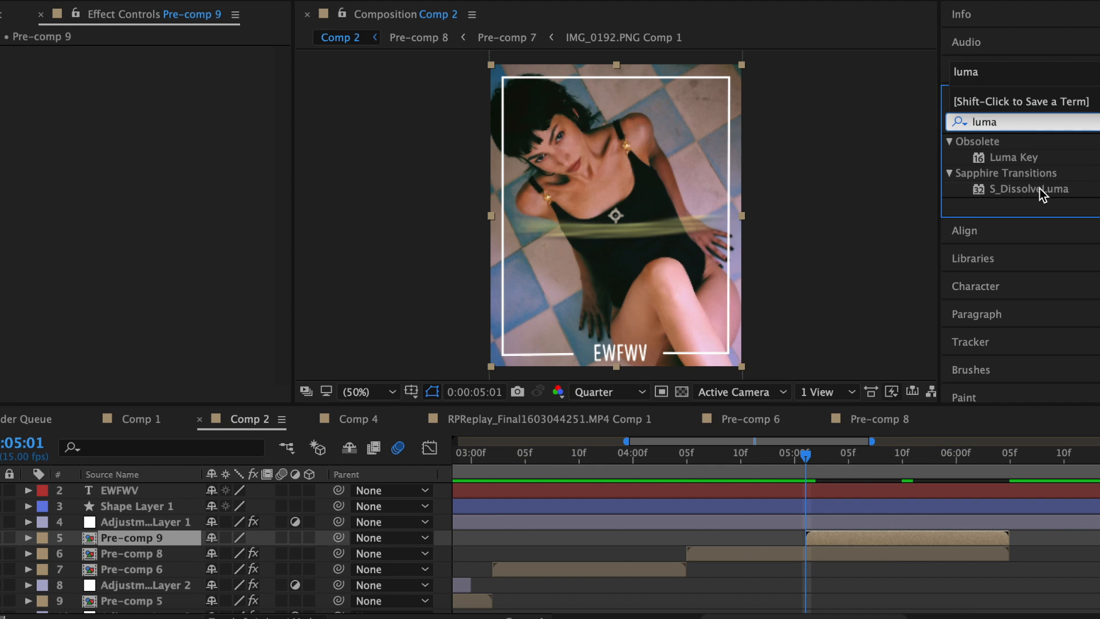
Apply S_DissolveLuma to Pre-comp 9 and set the dissolve progress.
{"action": "double_click", "coordinate": [1028, 189]}
{"action": "left_click_drag", "start_coordinate": [162, 148], "coordinate": [238, 149]}
{"action": "left_click_drag", "start_coordinate": [921, 458], "coordinate": [939, 476]}
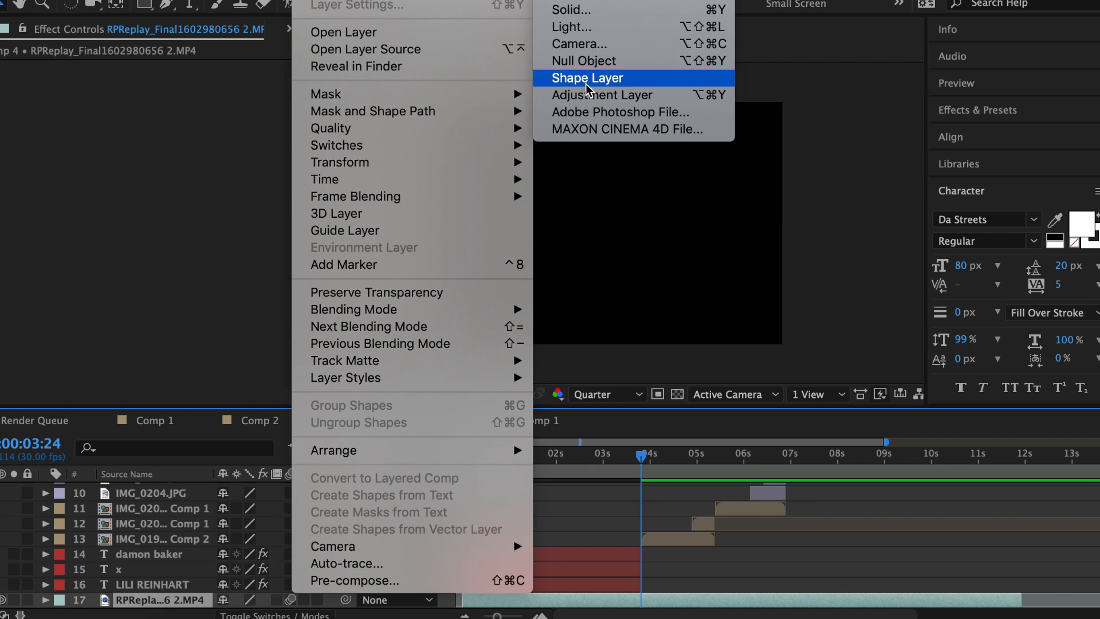
Create a black solid and apply S_FilmDamage to it.
{"action": "left_click", "coordinate": [570, 7]}
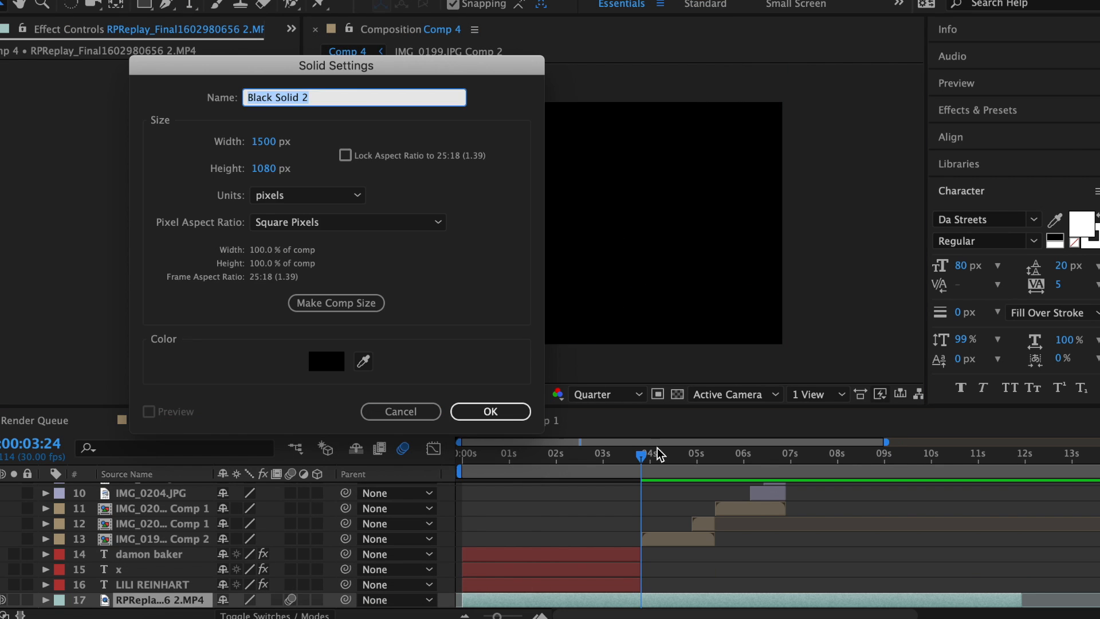
{"action": "key", "text": "Return"}
{"action": "left_click", "coordinate": [977, 110]}
{"action": "type", "text": "filmd"}
{"action": "left_click", "coordinate": [986, 168]}
{"action": "double_click", "coordinate": [986, 167]}
Adjust the second dust colour, slide the top title line, and scale the titles pre-comp to 60%.
{"action": "left_click", "coordinate": [162, 378]}
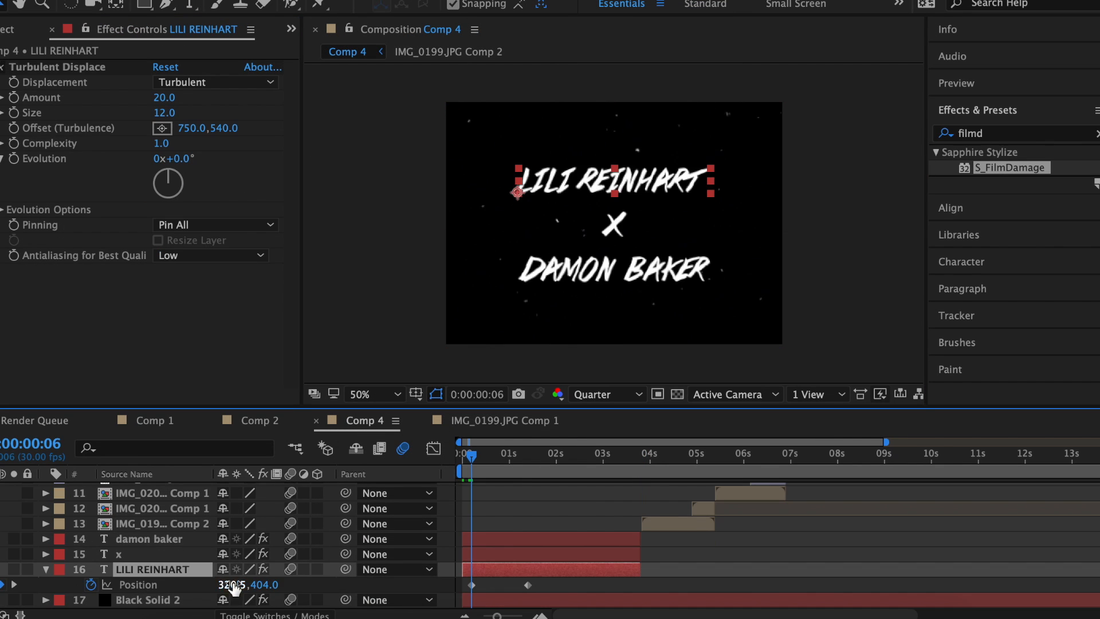
{"action": "left_click_drag", "start_coordinate": [235, 585], "coordinate": [217, 585]}
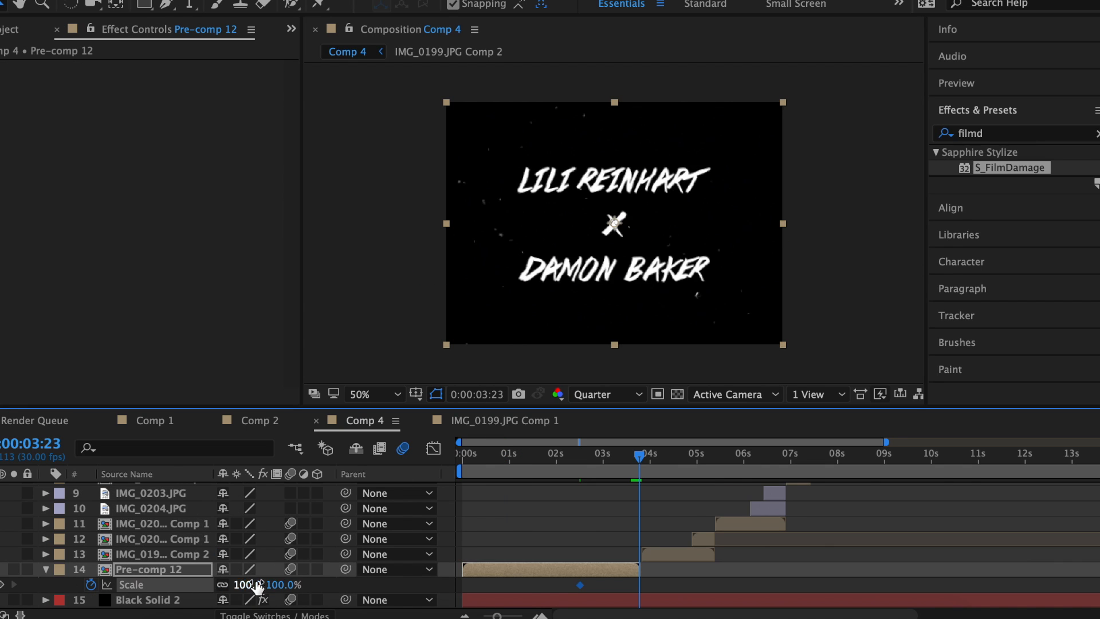
{"action": "left_click_drag", "start_coordinate": [252, 584], "coordinate": [234, 584]}
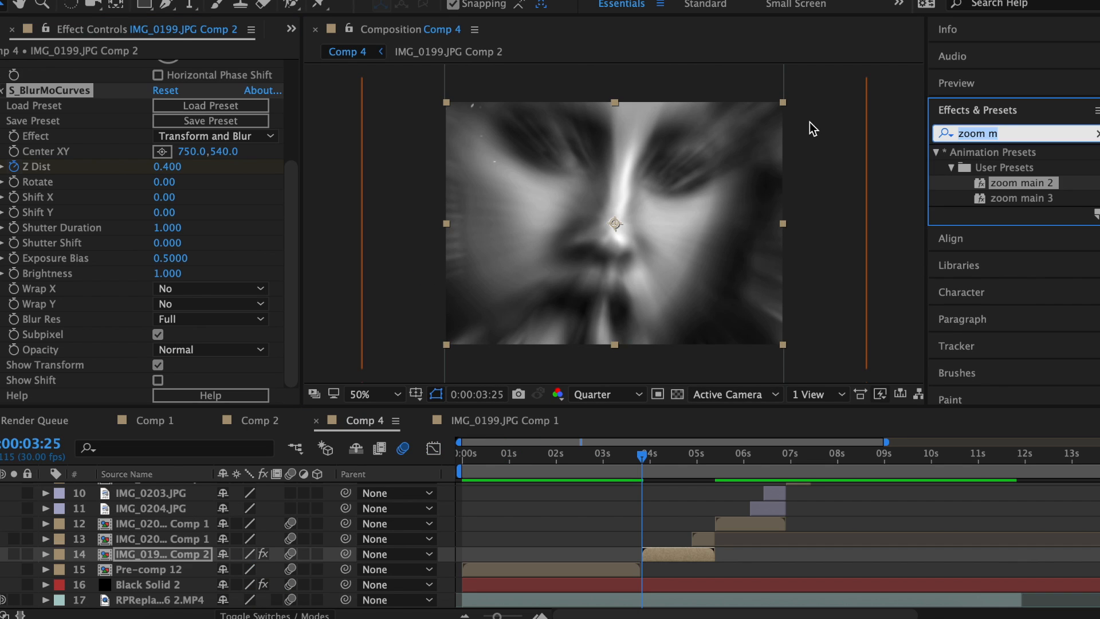
Add Wave Warp to the photo clip with Smooth Noise, direction 0, and height keyed to 0.
{"action": "left_click", "coordinate": [653, 553]}
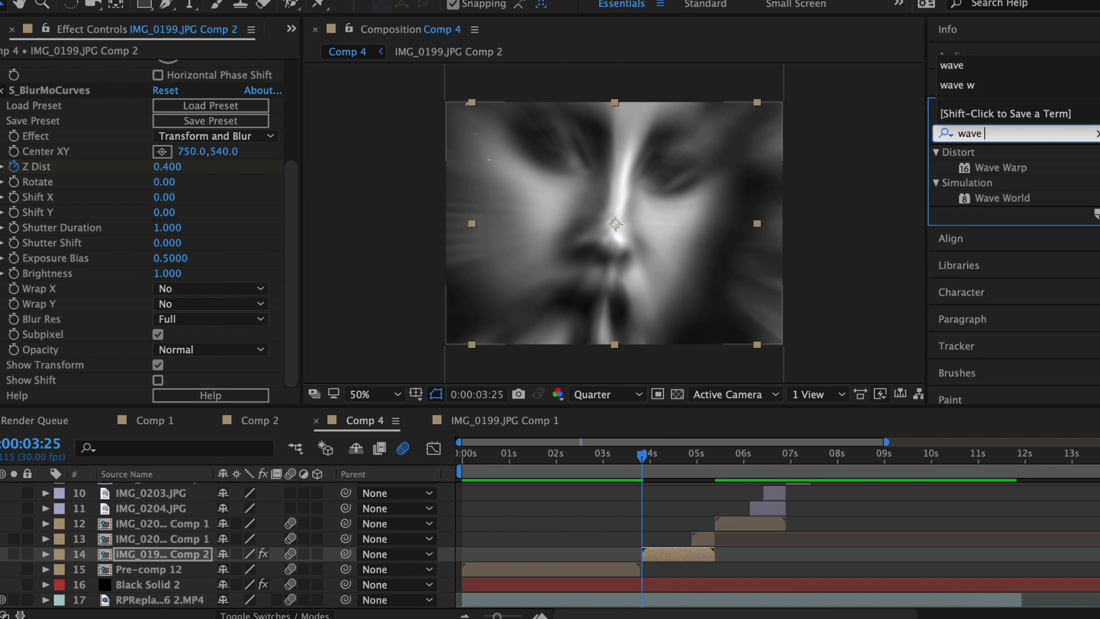
{"action": "double_click", "coordinate": [997, 167]}
{"action": "left_click", "coordinate": [212, 216]}
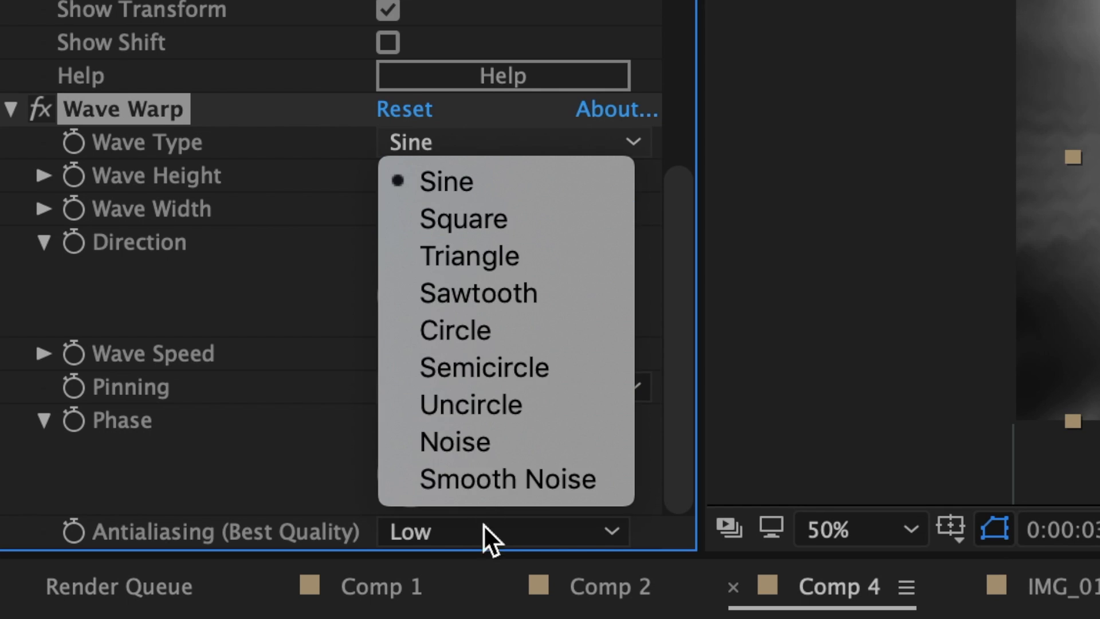
{"action": "left_click", "coordinate": [183, 368]}
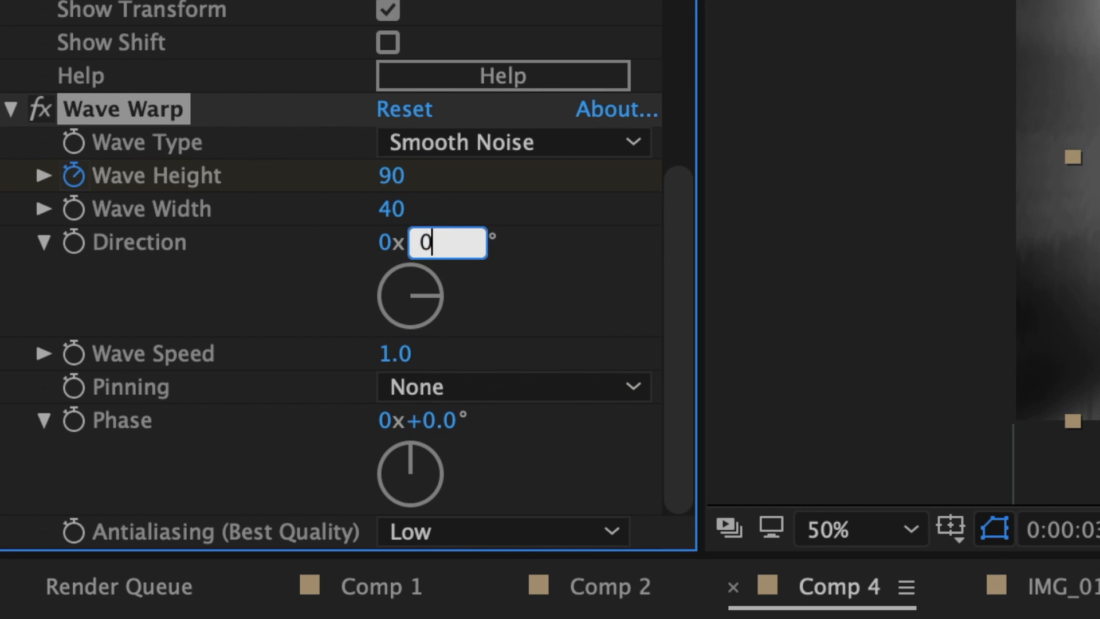
{"action": "type", "text": "0"}
{"action": "key", "text": "Return"}
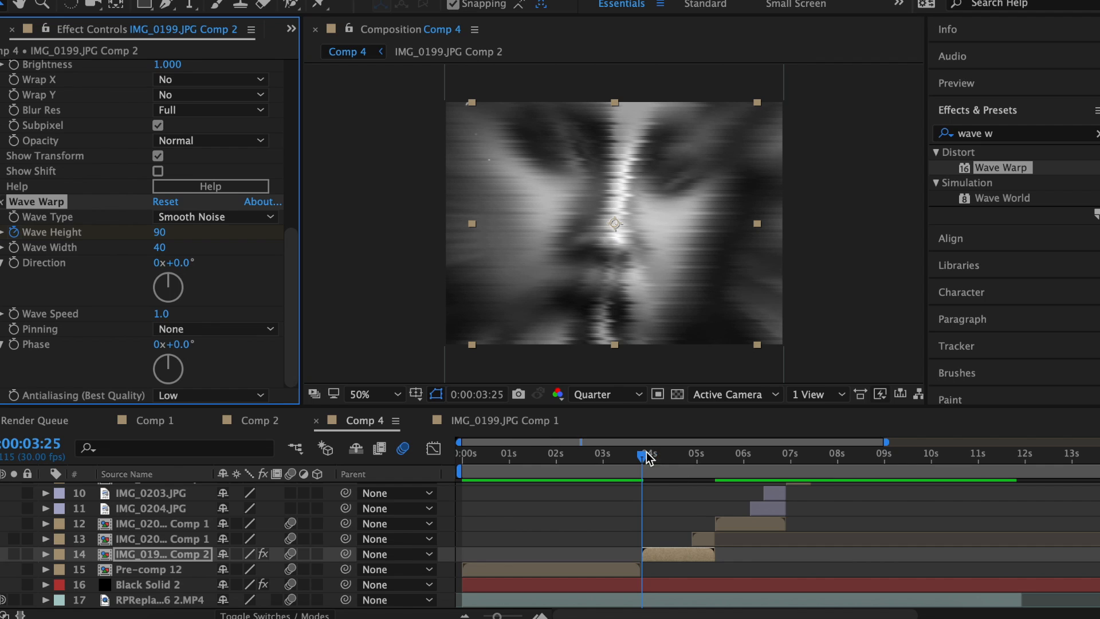
{"action": "left_click_drag", "start_coordinate": [647, 458], "coordinate": [658, 456]}
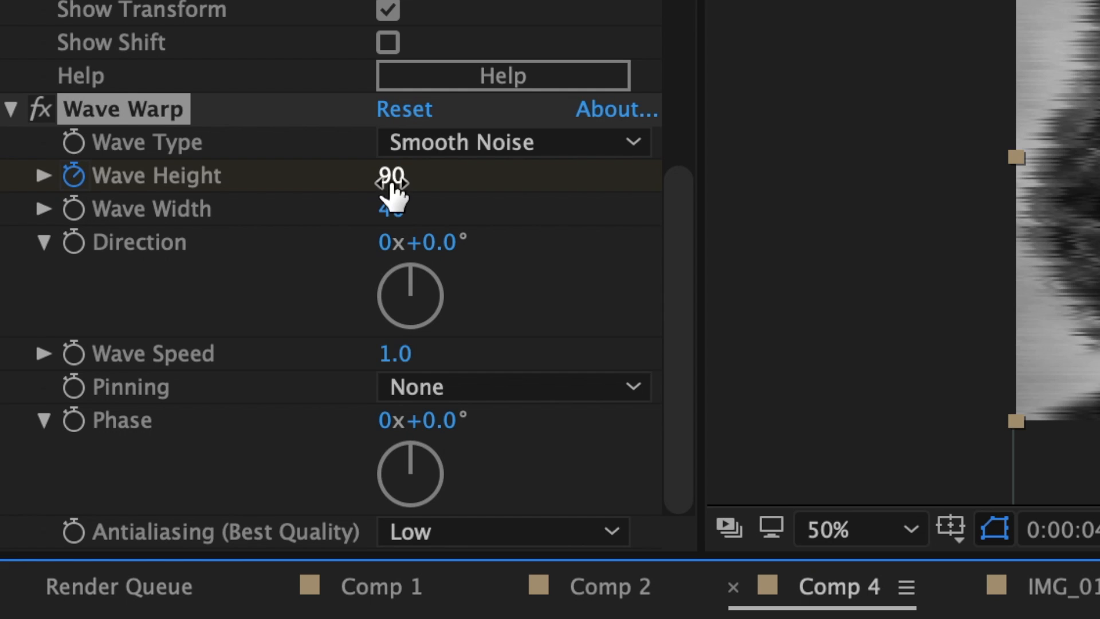
{"action": "left_click", "coordinate": [159, 232]}
{"action": "type", "text": "0"}
{"action": "key", "text": "Return"}
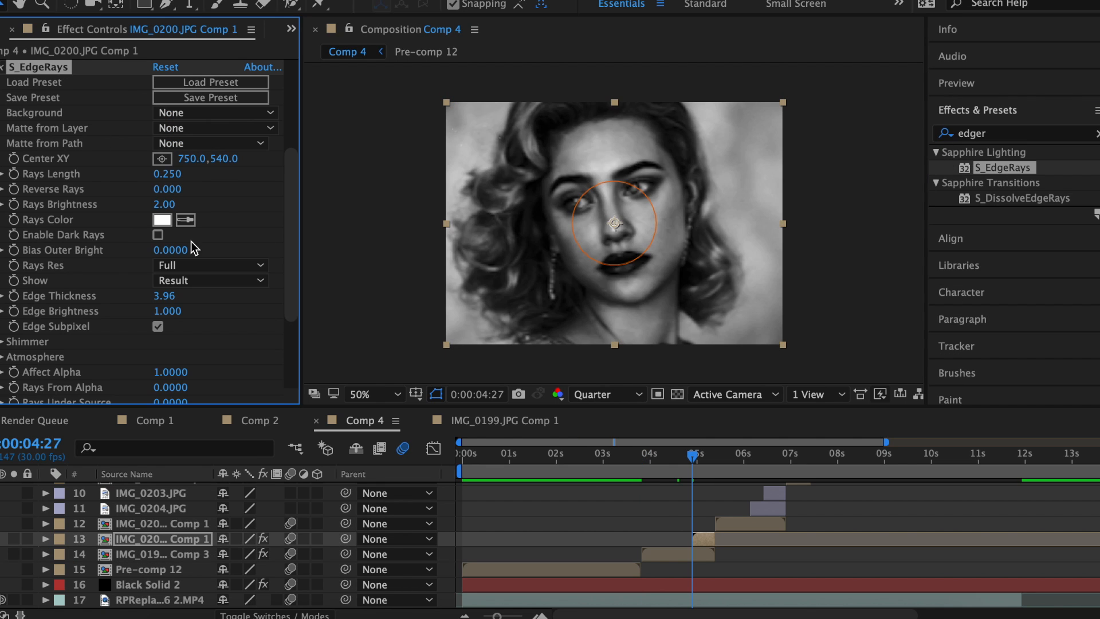
Set the S_EdgeRays colour to red, preview, and pre-compose the clip.
{"action": "left_click", "coordinate": [162, 219]}
{"action": "left_click", "coordinate": [586, 167]}
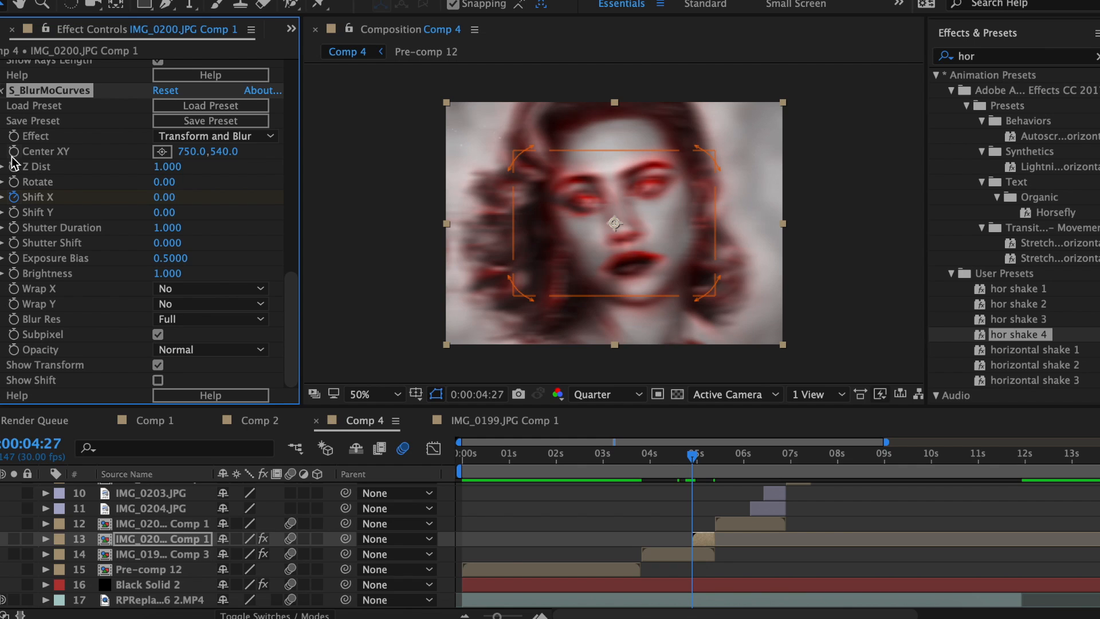
{"action": "key", "text": "space"}
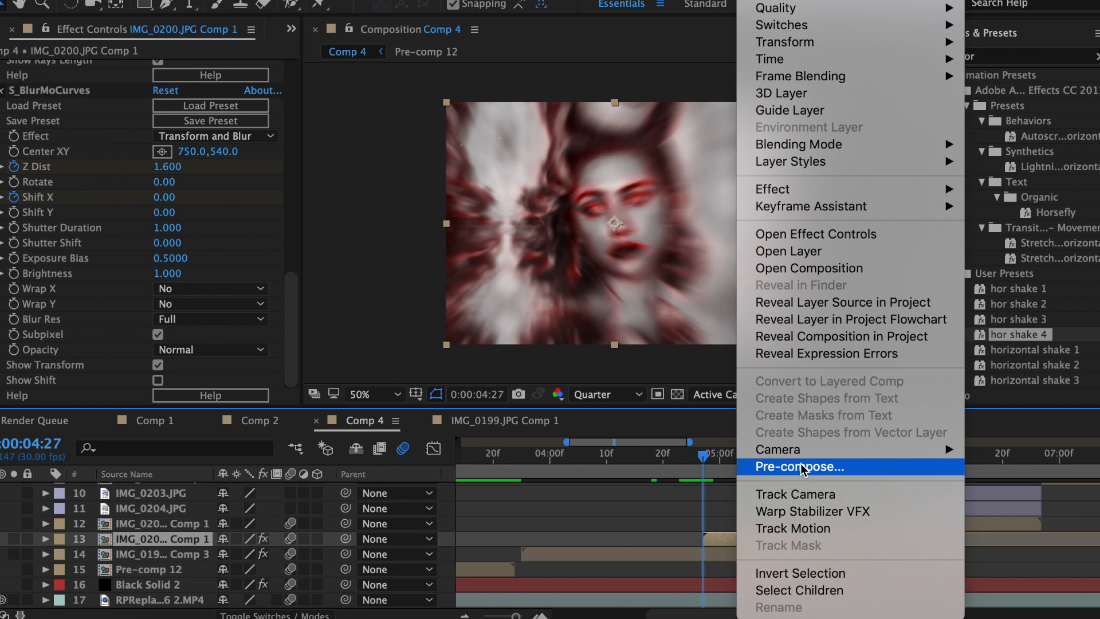
{"action": "left_click", "coordinate": [768, 464]}
{"action": "left_click", "coordinate": [710, 415]}
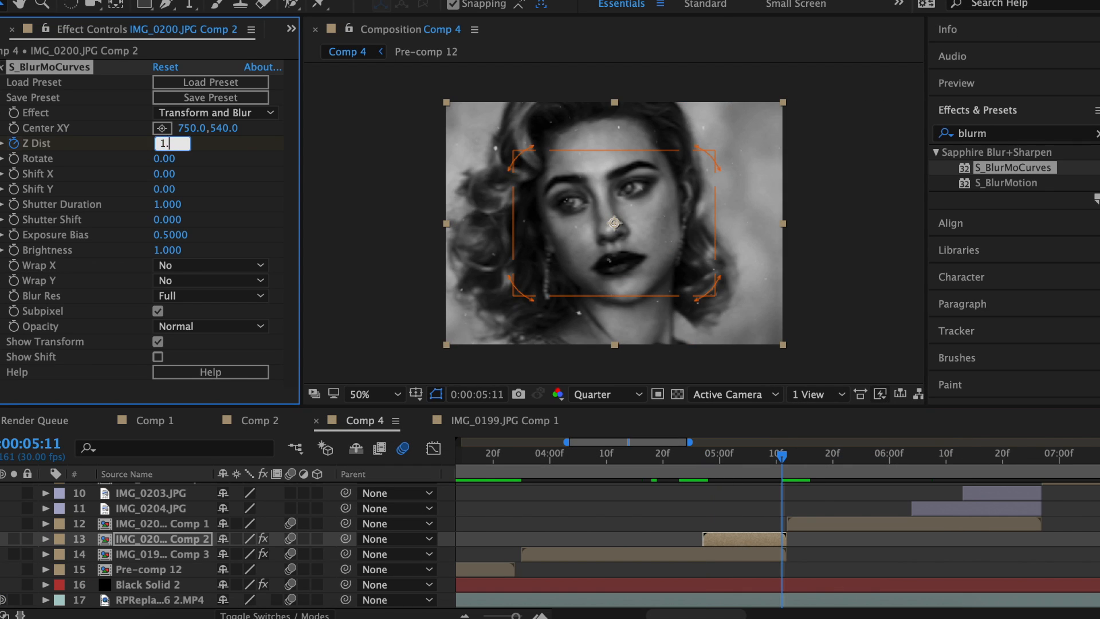
Set Z Dist to 1.78, ease its first keyframe, and switch the layer to Lighten blending.
{"action": "type", "text": "1.78"}
{"action": "key", "text": "Return"}
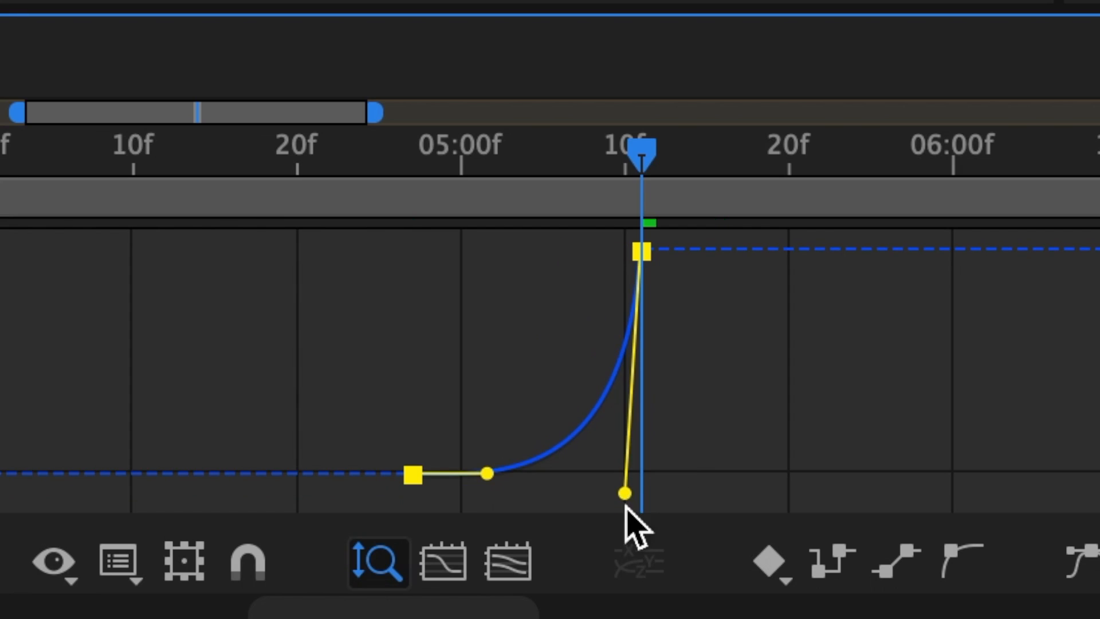
{"action": "left_click_drag", "start_coordinate": [540, 466], "coordinate": [628, 559]}
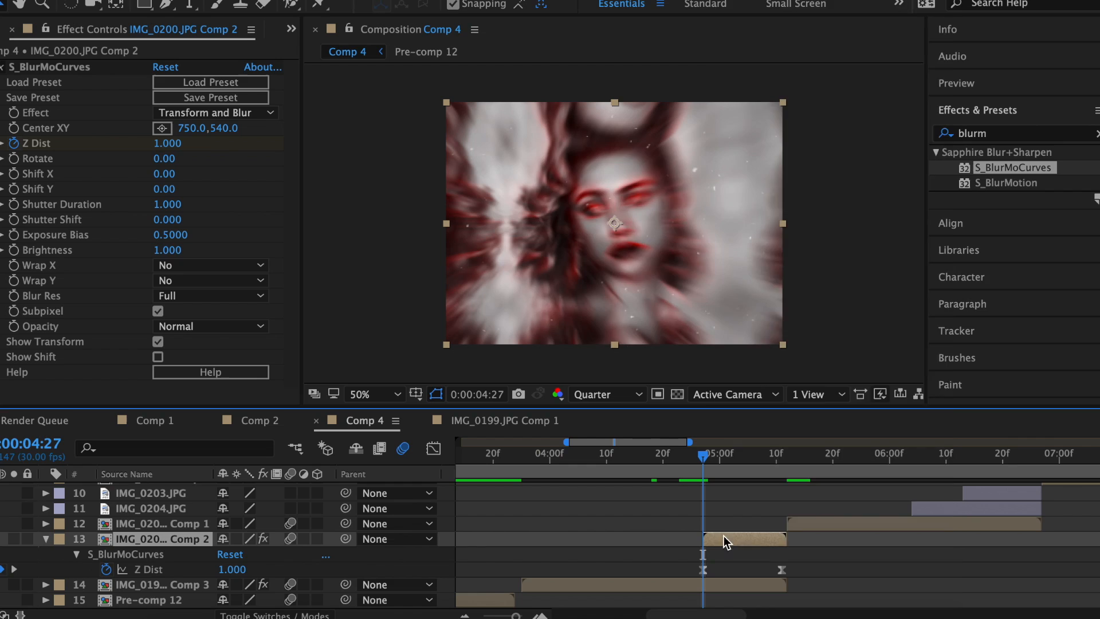
{"action": "right_click", "coordinate": [710, 172]}
{"action": "mouse_move", "coordinate": [828, 145]}
{"action": "left_click", "coordinate": [991, 165]}
{"action": "left_click", "coordinate": [736, 584]}
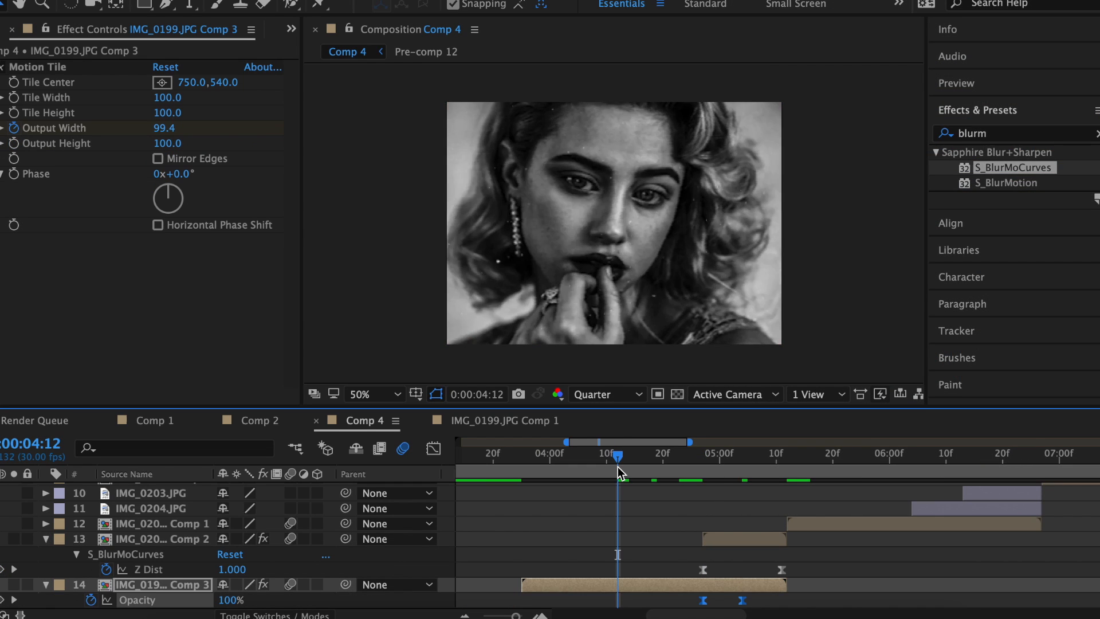
{"action": "key", "text": "space"}
Apply the zoom and hor shake 4 presets, then displace the clip using the glitch overlay via Displacement Map.
{"action": "left_click_drag", "start_coordinate": [1022, 183], "coordinate": [724, 523]}
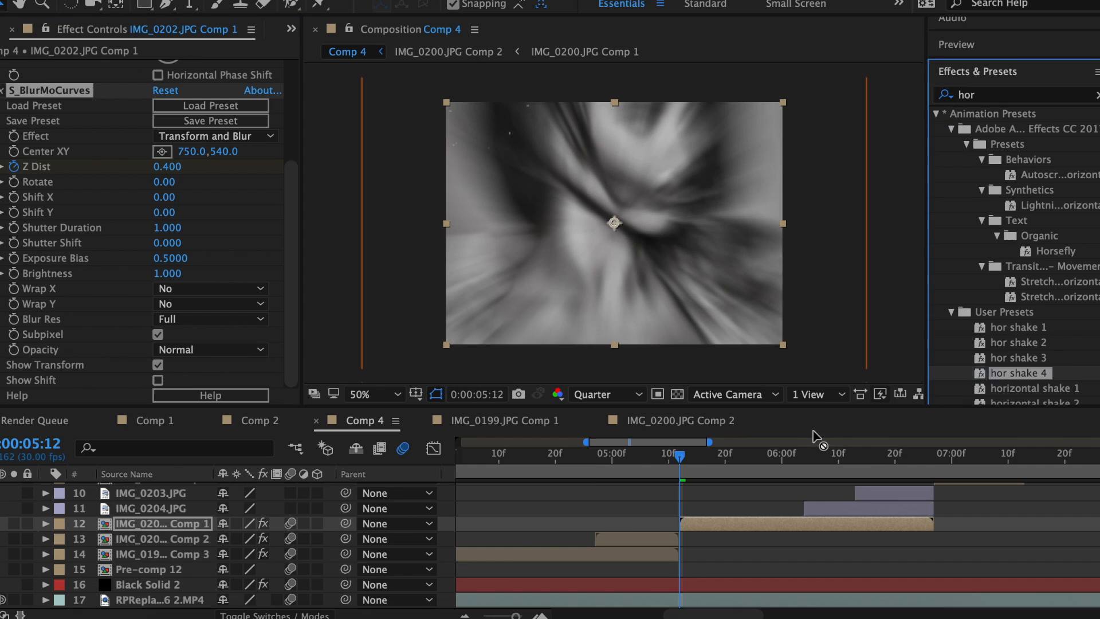
{"action": "left_click_drag", "start_coordinate": [1011, 508], "coordinate": [756, 535]}
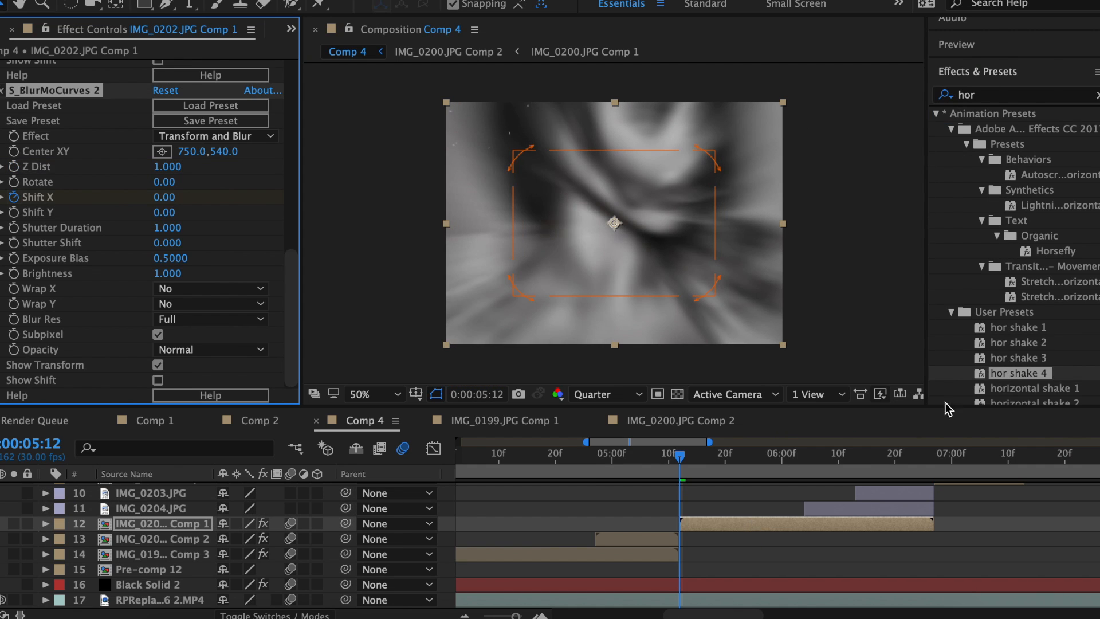
{"action": "left_click_drag", "start_coordinate": [202, 106], "coordinate": [831, 587]}
{"action": "left_click_drag", "start_coordinate": [831, 587], "coordinate": [831, 588]}
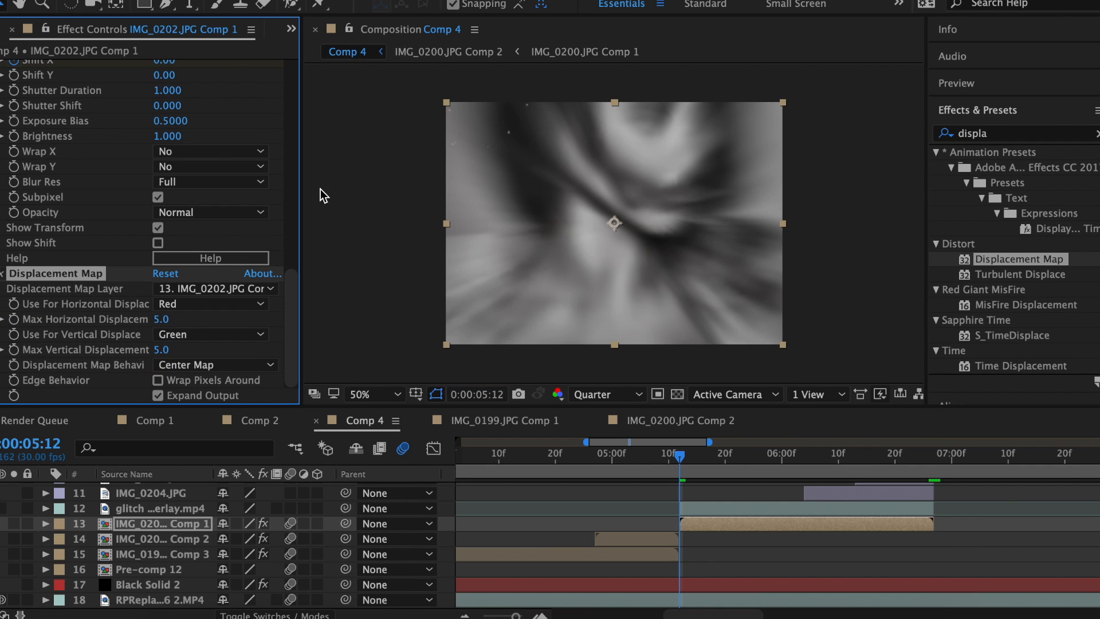
{"action": "left_click", "coordinate": [212, 288]}
{"action": "left_click", "coordinate": [226, 436]}
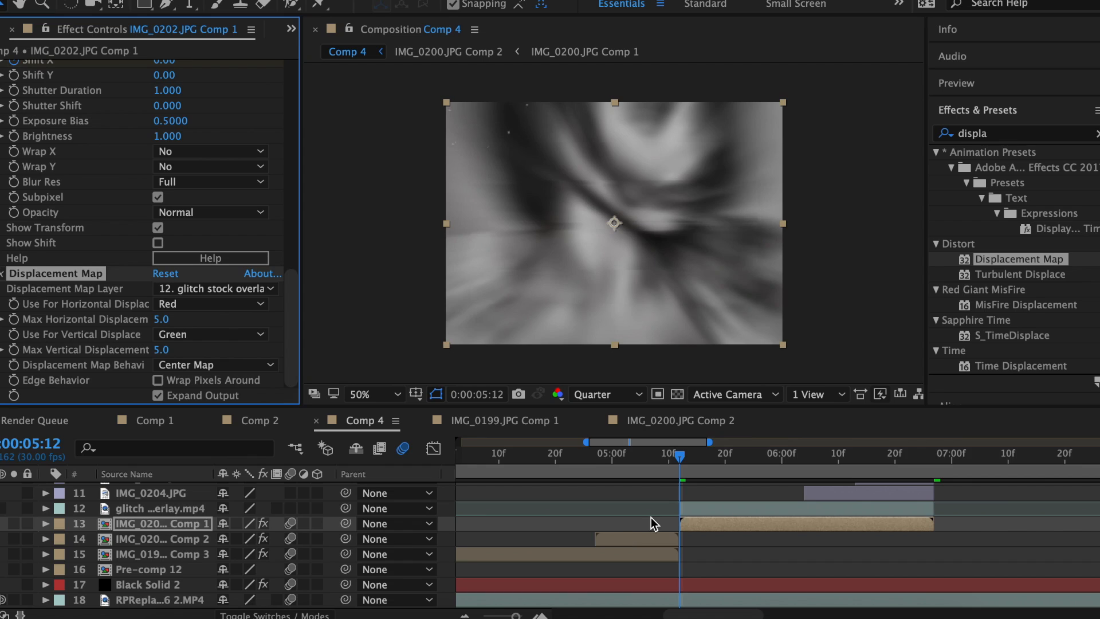
{"action": "key", "text": "space"}
Pre-compose the layer into Pre-comp 13.
{"action": "right_click", "coordinate": [659, 524]}
{"action": "left_click", "coordinate": [727, 465]}
{"action": "left_click", "coordinate": [699, 412]}
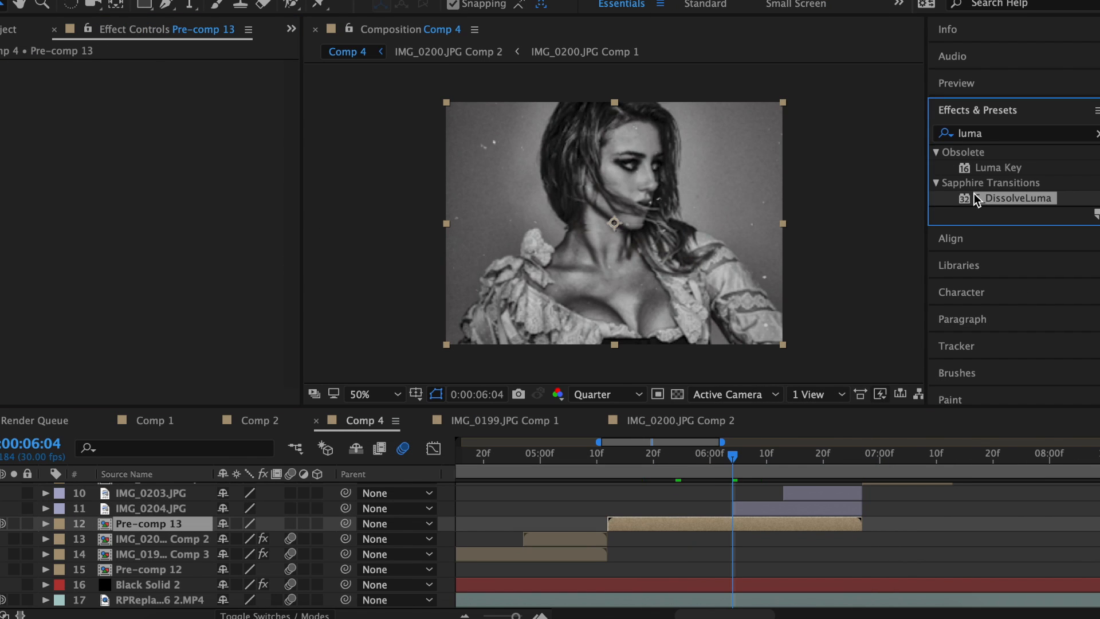
Apply S_DissolveLuma to Pre-comp 13, keyframed to 100% at 6:17 with an eased finish.
{"action": "left_click_drag", "start_coordinate": [1014, 197], "coordinate": [36, 172]}
{"action": "left_click_drag", "start_coordinate": [739, 456], "coordinate": [803, 458]}
{"action": "left_click_drag", "start_coordinate": [167, 159], "coordinate": [335, 164]}
{"action": "key", "text": "u"}
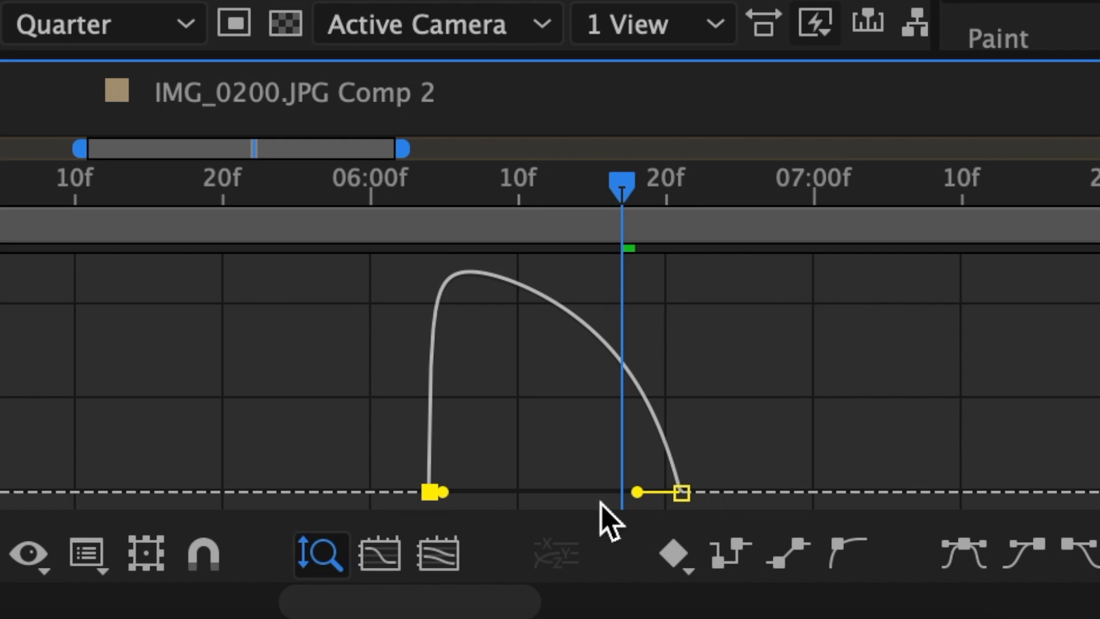
{"action": "left_click_drag", "start_coordinate": [637, 491], "coordinate": [567, 491]}
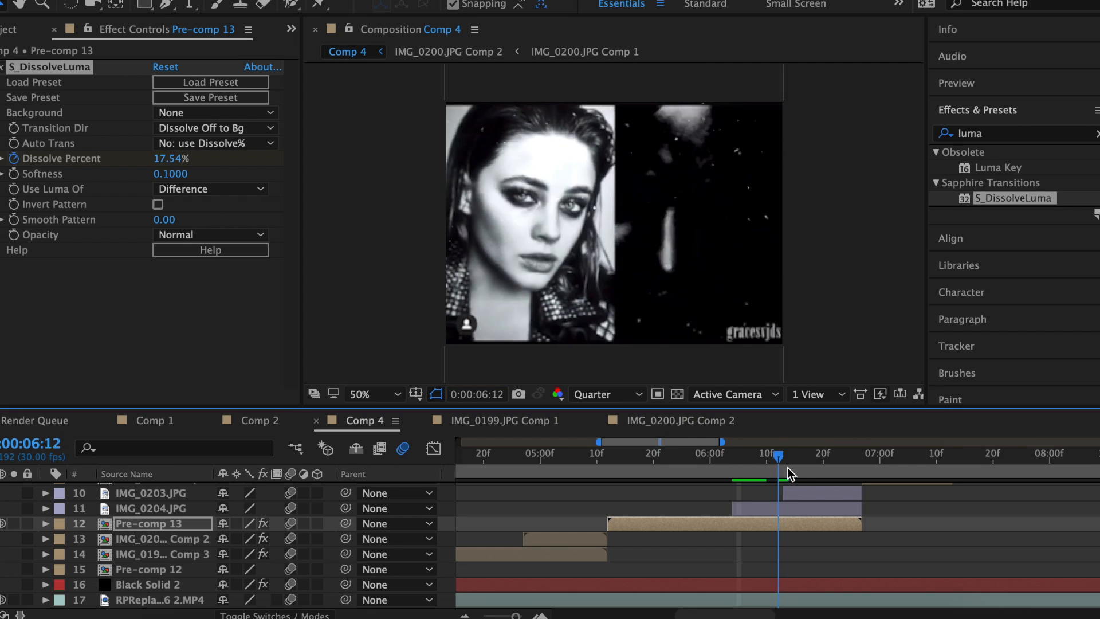
{"action": "left_click_drag", "start_coordinate": [788, 467], "coordinate": [847, 473]}
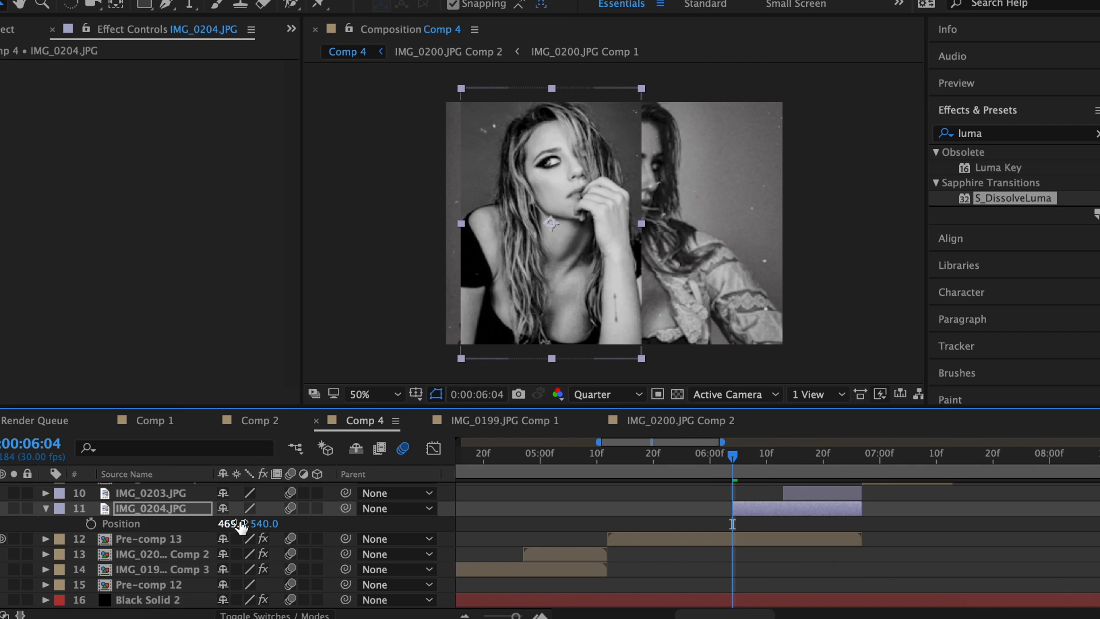
Offset IMG_0204 to the left half and IMG_0203 to the right, then preview the Shift X slide.
{"action": "left_click_drag", "start_coordinate": [233, 522], "coordinate": [260, 523]}
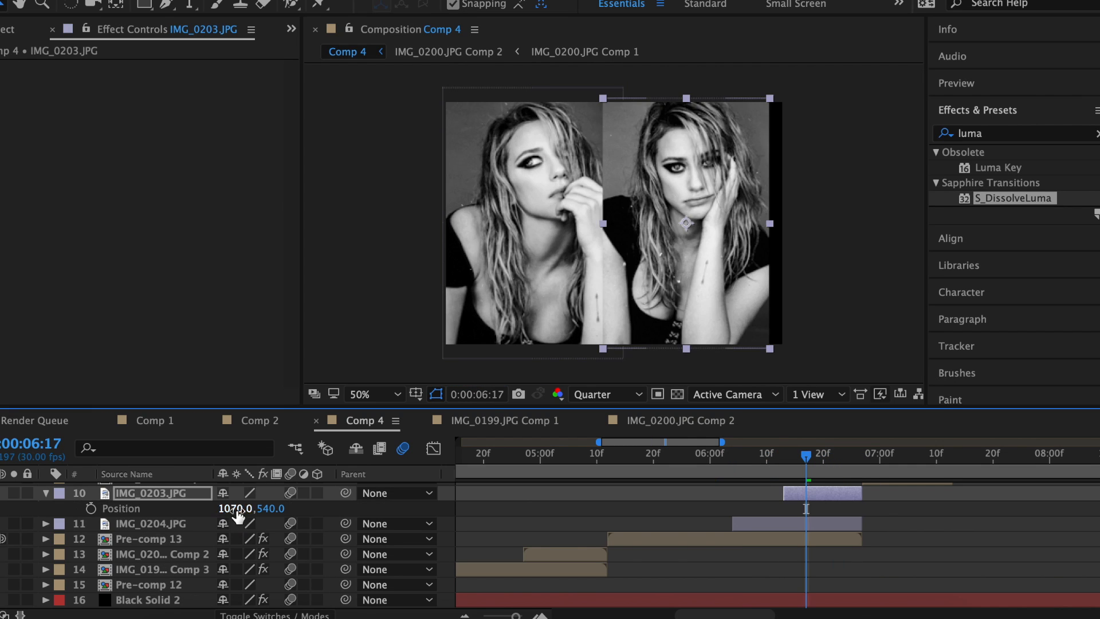
{"action": "left_click_drag", "start_coordinate": [238, 506], "coordinate": [373, 510]}
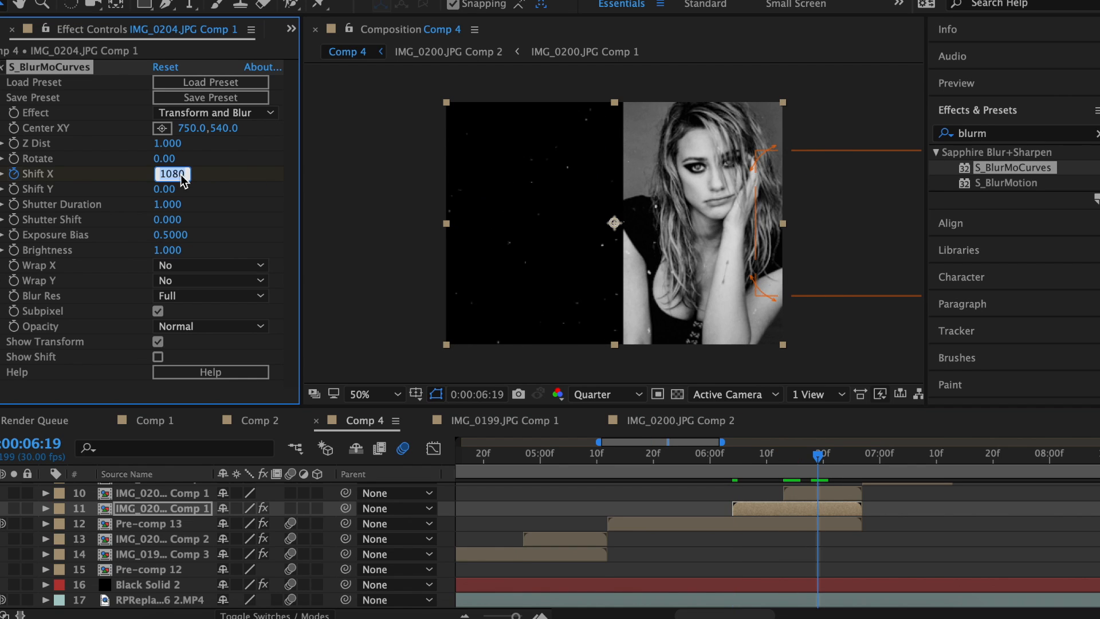
{"action": "key", "text": "u"}
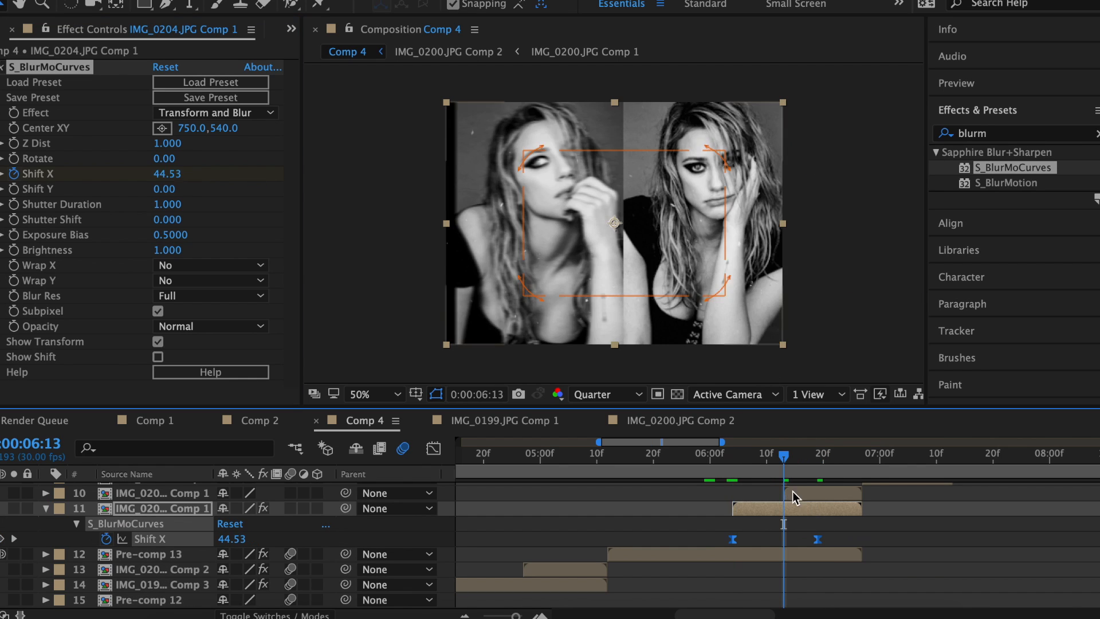
{"action": "left_click", "coordinate": [704, 471]}
{"action": "key", "text": "space"}
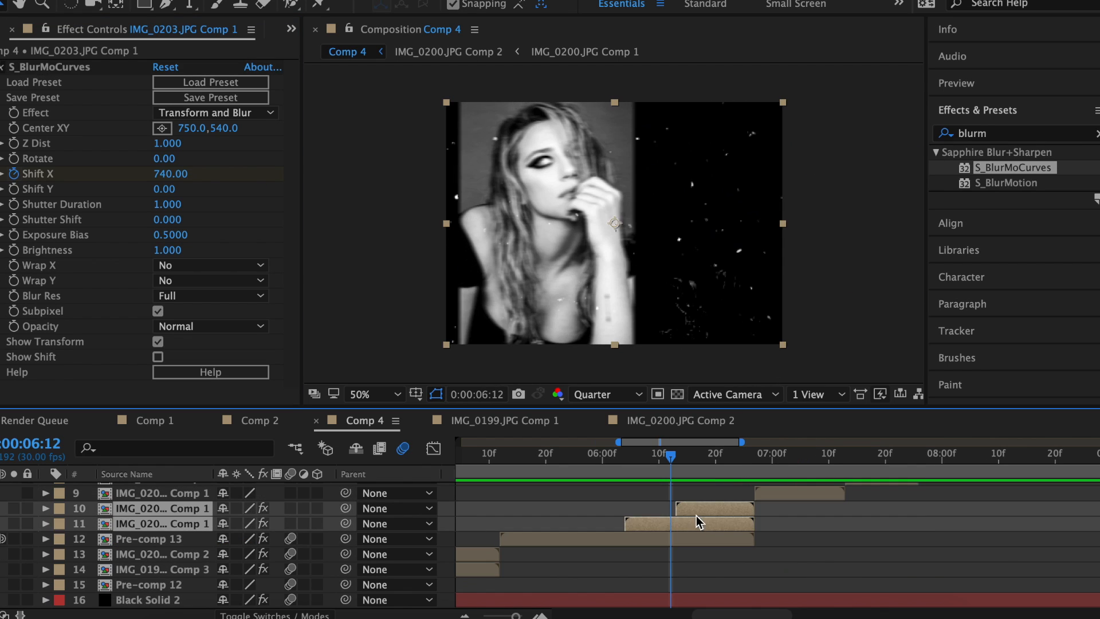
Pre-compose the two photos into Pre-comp 14 and ease the blur's Z Dist keyframes.
{"action": "right_click", "coordinate": [696, 516]}
{"action": "left_click", "coordinate": [744, 465]}
{"action": "left_click", "coordinate": [727, 411]}
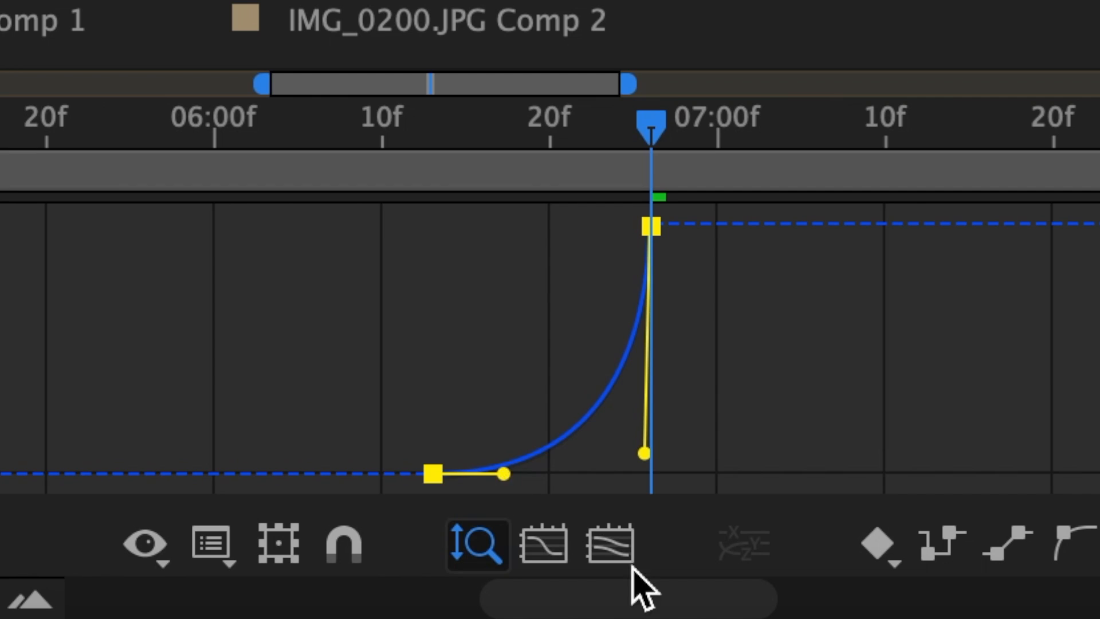
{"action": "left_click_drag", "start_coordinate": [700, 572], "coordinate": [734, 560]}
{"action": "left_click_drag", "start_coordinate": [612, 446], "coordinate": [621, 472]}
{"action": "left_click_drag", "start_coordinate": [644, 327], "coordinate": [645, 400]}
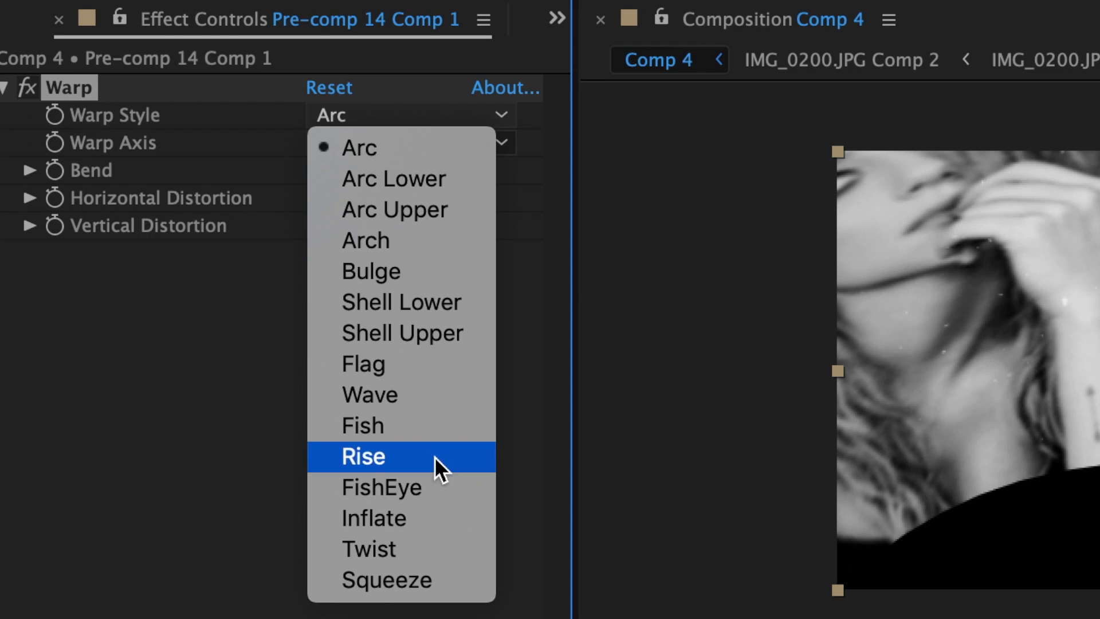
Set the Warp style to FishEye with Bend -50.
{"action": "left_click", "coordinate": [439, 487]}
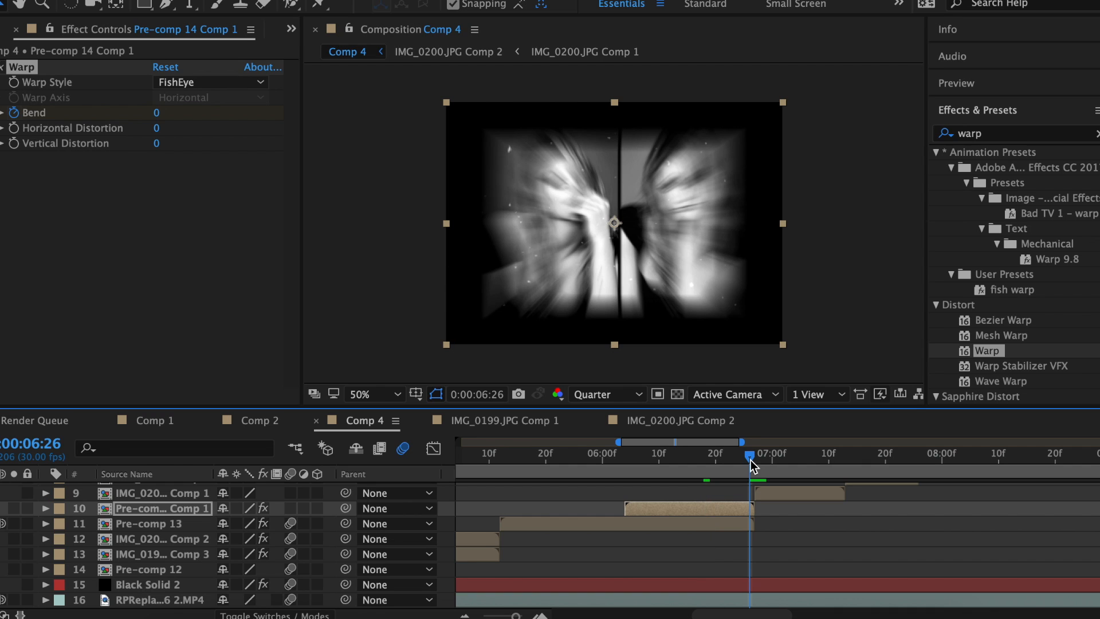
{"action": "type", "text": "-50"}
{"action": "key", "text": "Return"}
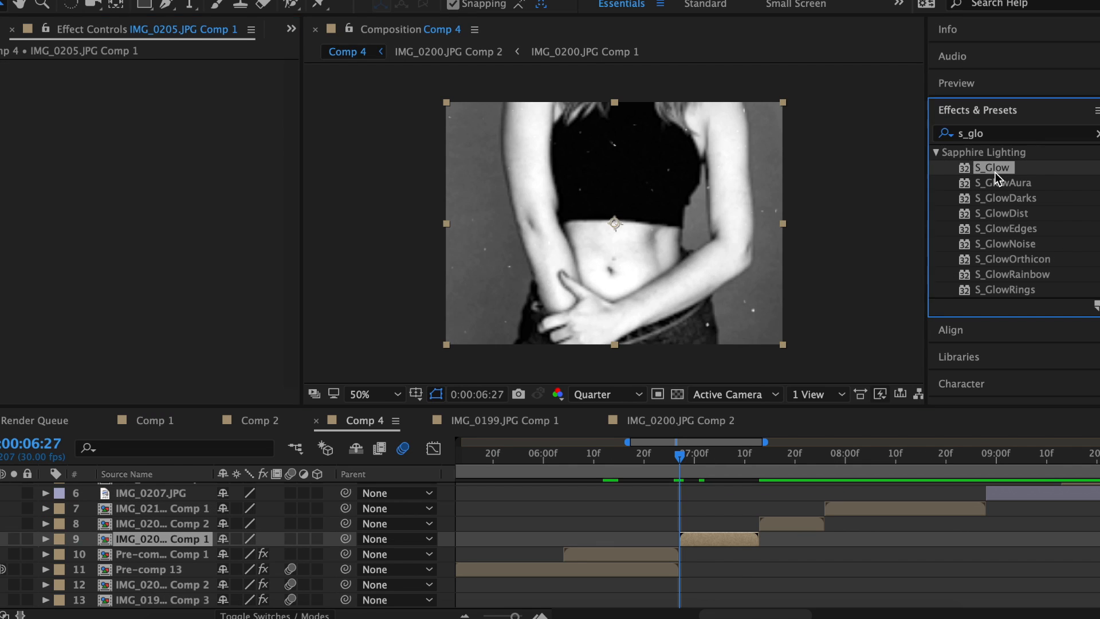
Apply S_Glow to layer 9 with a light cyan glow colour.
{"action": "left_click_drag", "start_coordinate": [995, 177], "coordinate": [169, 197]}
{"action": "left_click", "coordinate": [162, 173]}
{"action": "left_click", "coordinate": [608, 279]}
{"action": "left_click", "coordinate": [438, 185]}
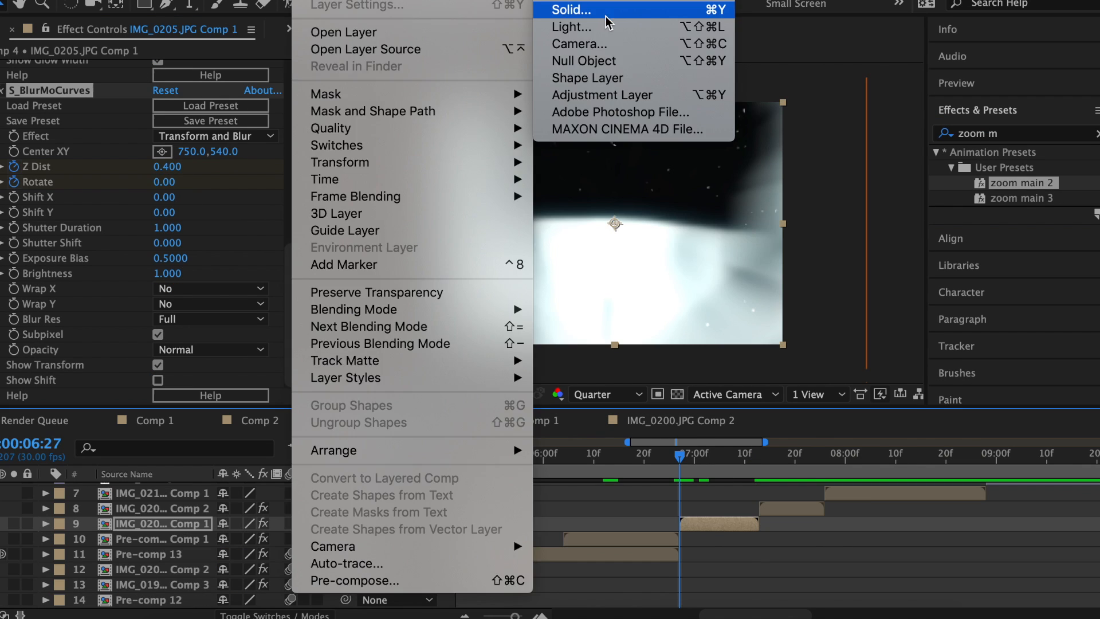
Create a black solid with an inverted rectangular mask revealing the image.
{"action": "left_click", "coordinate": [570, 10]}
{"action": "left_click", "coordinate": [490, 411]}
{"action": "key", "text": "q"}
{"action": "left_click_drag", "start_coordinate": [503, 95], "coordinate": [716, 362]}
{"action": "left_click", "coordinate": [299, 555]}
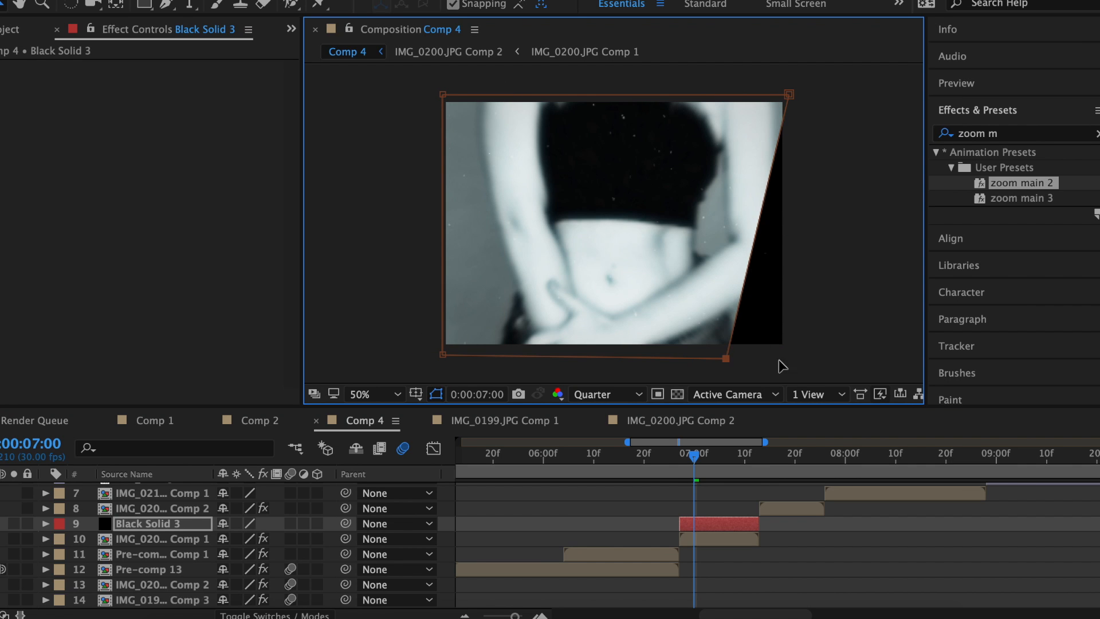
Keyframe the Mask Path at 7:12, tilting and skewing the corners into a wipe.
{"action": "left_click_drag", "start_coordinate": [693, 456], "coordinate": [754, 464]}
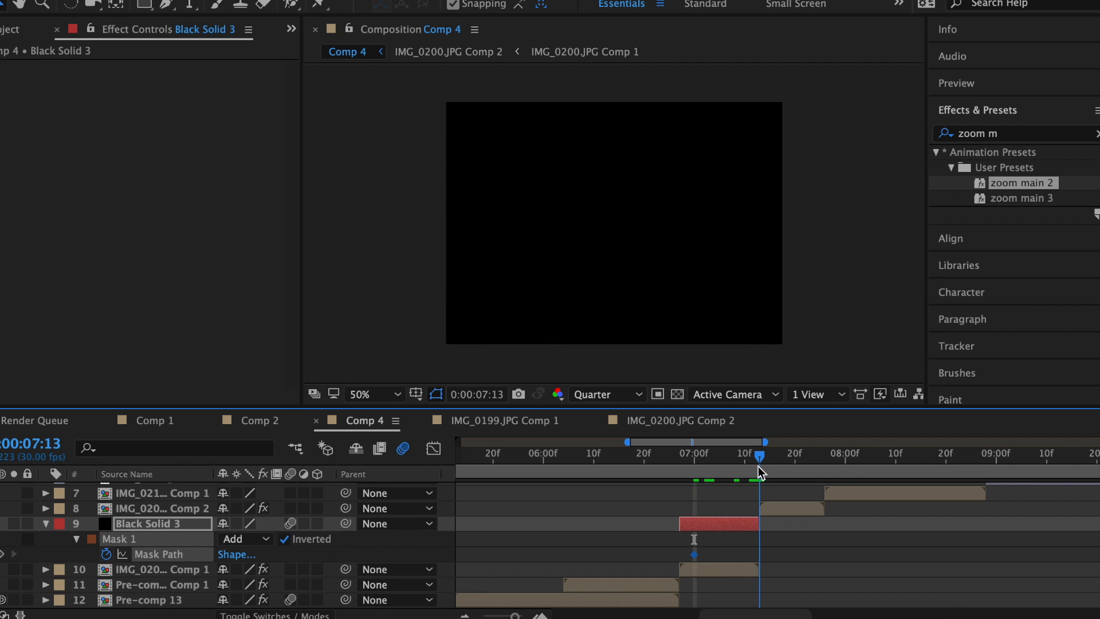
{"action": "left_click_drag", "start_coordinate": [443, 94], "coordinate": [613, 95]}
{"action": "left_click_drag", "start_coordinate": [442, 354], "coordinate": [425, 243]}
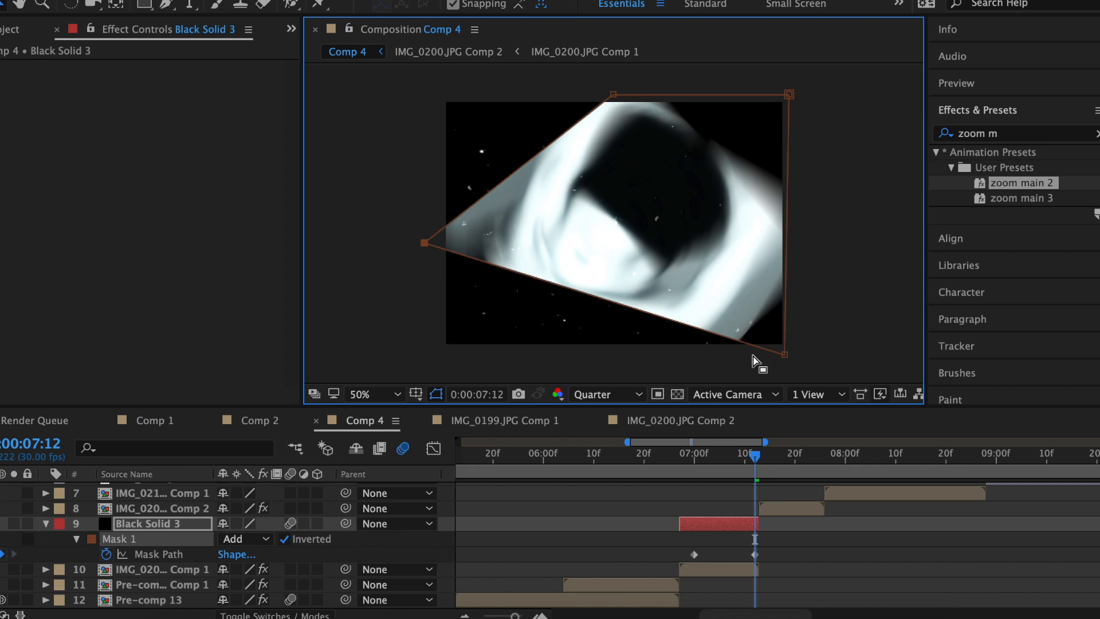
{"action": "left_click_drag", "start_coordinate": [783, 356], "coordinate": [612, 399]}
{"action": "left_click_drag", "start_coordinate": [828, 181], "coordinate": [650, 172]}
{"action": "left_click_drag", "start_coordinate": [613, 95], "coordinate": [705, 94]}
{"action": "left_click_drag", "start_coordinate": [650, 172], "coordinate": [805, 174]}
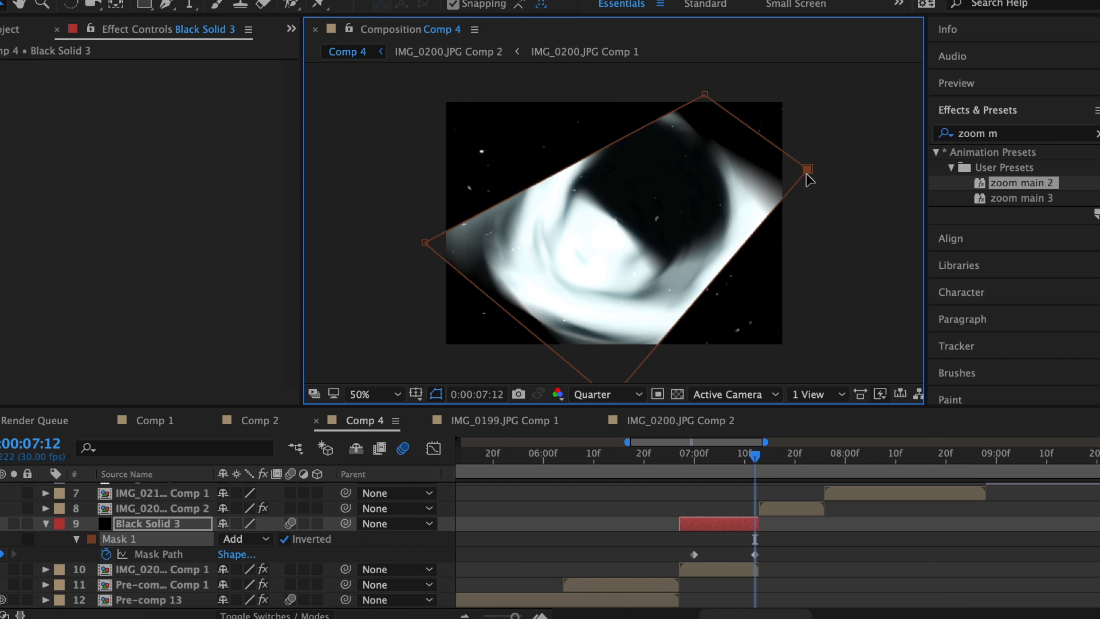
{"action": "left_click", "coordinate": [666, 456]}
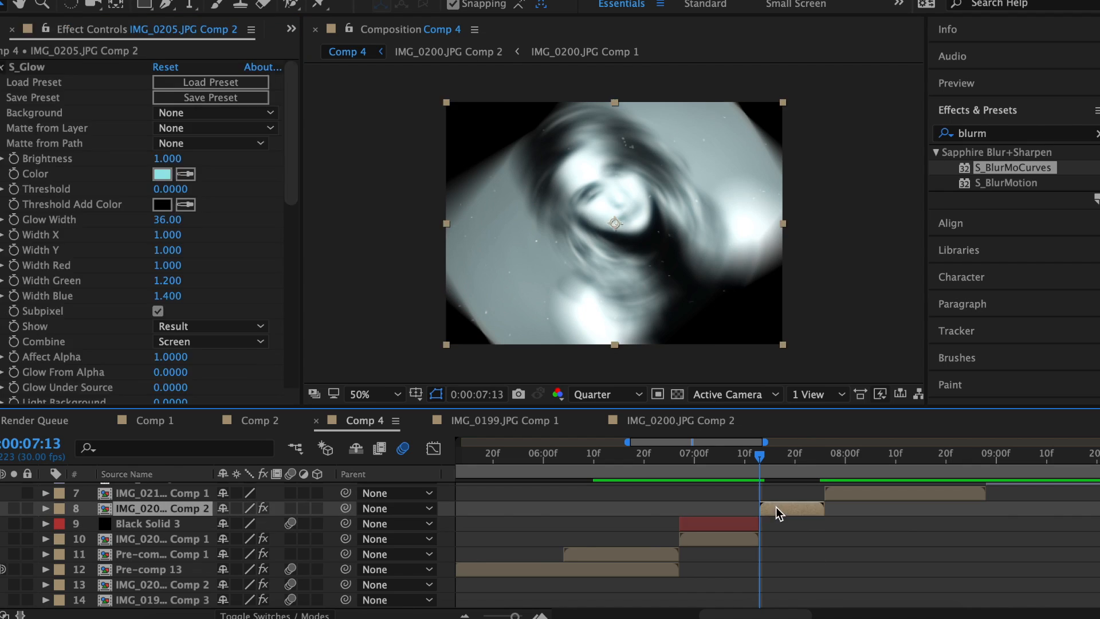
Duplicate the black solid, shift the copy to 7:13 and move its mask keyframe to 8:00.
{"action": "key", "text": "super+v"}
{"action": "left_click_drag", "start_coordinate": [733, 508], "coordinate": [824, 509]}
{"action": "key", "text": "m"}
{"action": "key", "text": "m"}
{"action": "left_click_drag", "start_coordinate": [834, 554], "coordinate": [844, 555]}
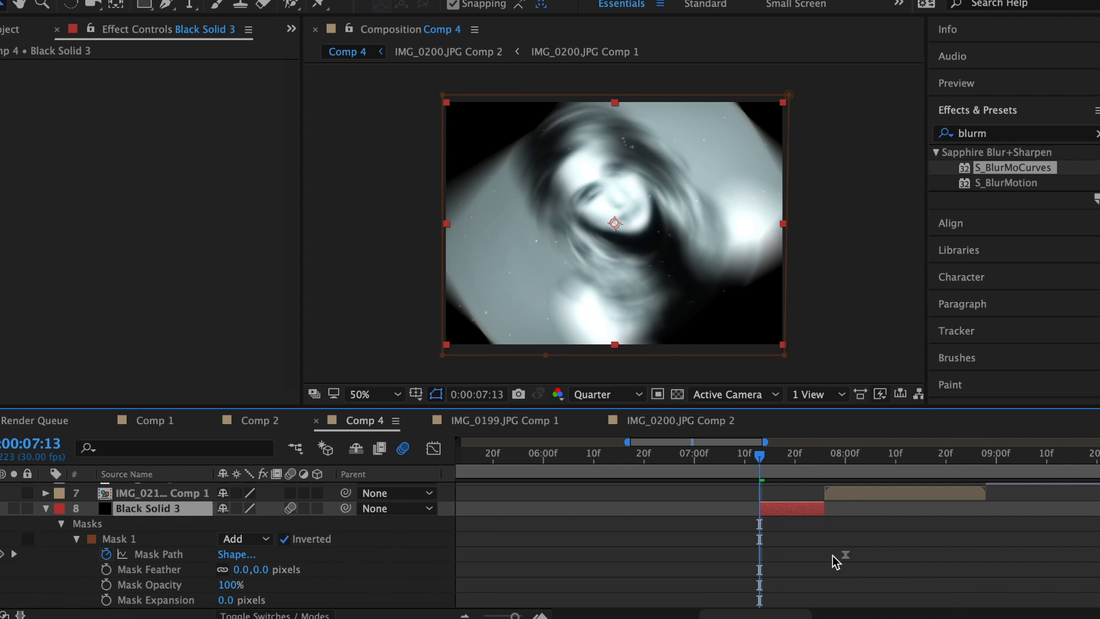
Reshape the copy's mask corners for the second wipe and review the animation.
{"action": "left_click_drag", "start_coordinate": [442, 353], "coordinate": [659, 368]}
{"action": "left_click_drag", "start_coordinate": [442, 95], "coordinate": [435, 230]}
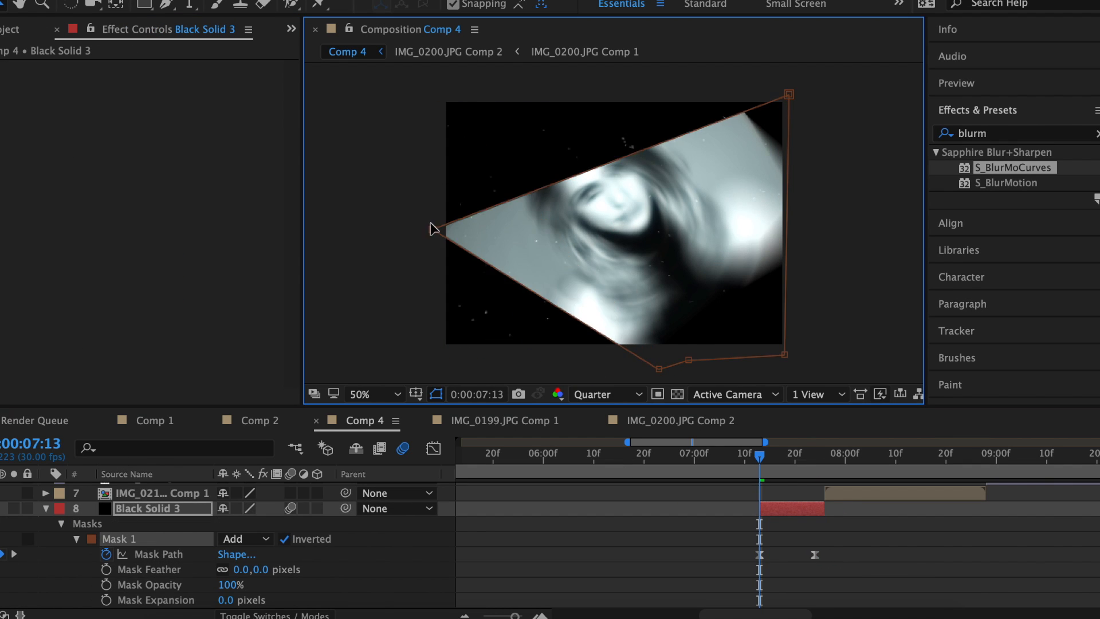
{"action": "left_click_drag", "start_coordinate": [668, 370], "coordinate": [685, 365]}
{"action": "left_click_drag", "start_coordinate": [789, 94], "coordinate": [542, 80]}
{"action": "left_click_drag", "start_coordinate": [784, 354], "coordinate": [829, 270]}
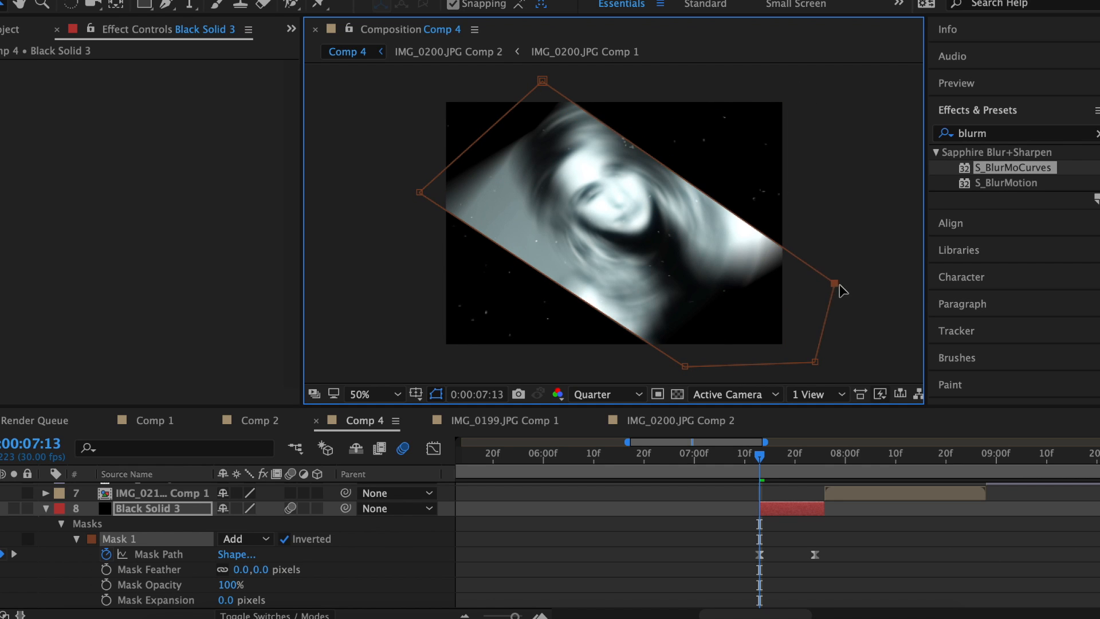
{"action": "left_click", "coordinate": [759, 555]}
{"action": "left_click_drag", "start_coordinate": [760, 456], "coordinate": [800, 459]}
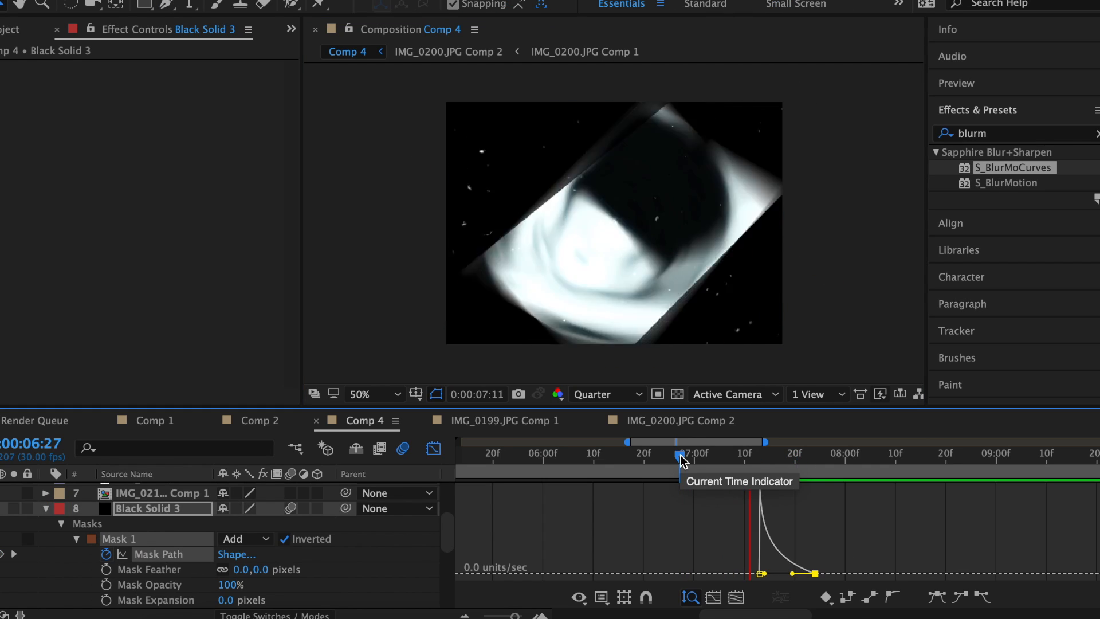
{"action": "key", "text": "space"}
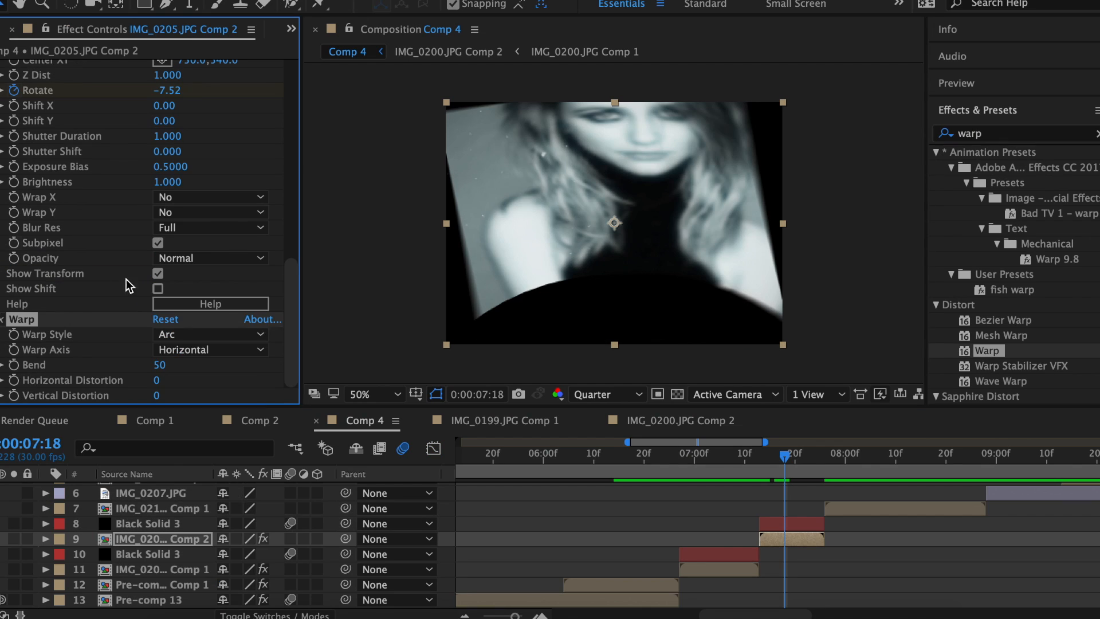
Set Warp to FishEye with Bend -80 and use the glitch stock overlay as displacement map.
{"action": "left_click", "coordinate": [210, 334]}
{"action": "left_click", "coordinate": [183, 538]}
{"action": "left_click", "coordinate": [163, 365]}
{"action": "type", "text": "-80"}
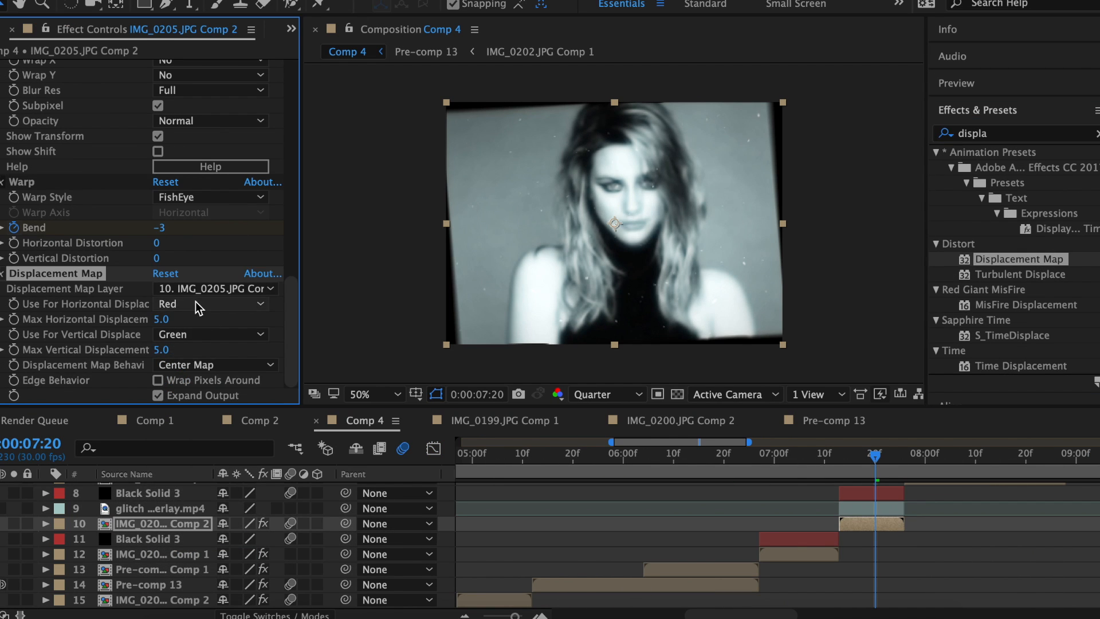
{"action": "left_click", "coordinate": [213, 288]}
{"action": "left_click", "coordinate": [195, 430]}
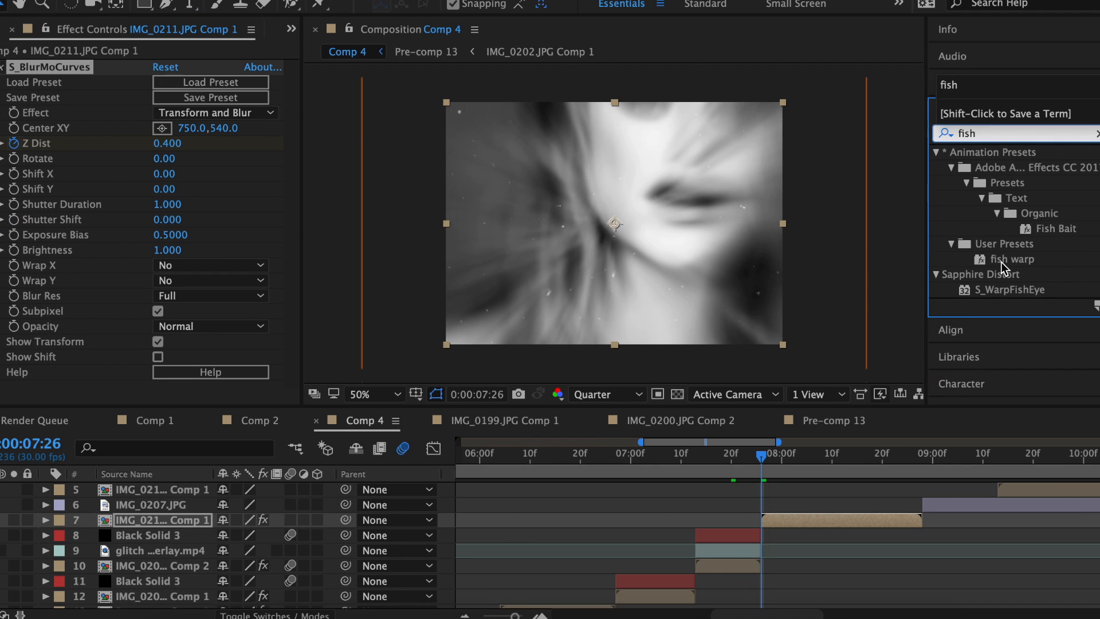
Apply S_EdgeRays to layer 7 and keyframe a -60 Rotation spin at 8:27.
{"action": "left_click_drag", "start_coordinate": [981, 270], "coordinate": [790, 520]}
{"action": "scroll", "coordinate": [126, 164], "scroll_direction": "down", "scroll_amount": 5}
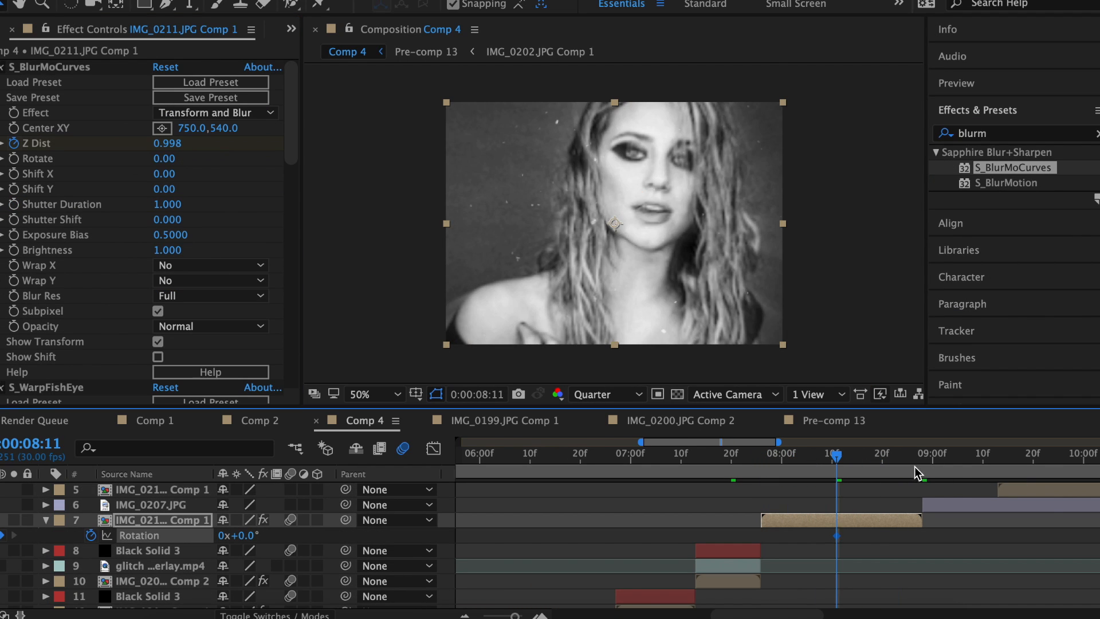
{"action": "left_click", "coordinate": [917, 472]}
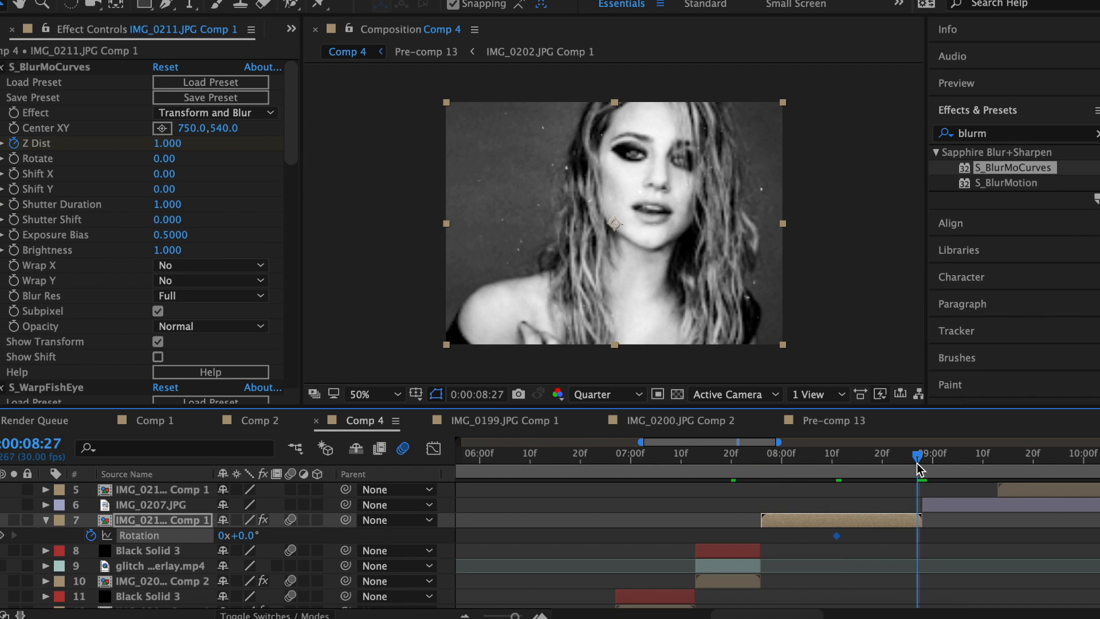
{"action": "left_click_drag", "start_coordinate": [246, 538], "coordinate": [264, 538]}
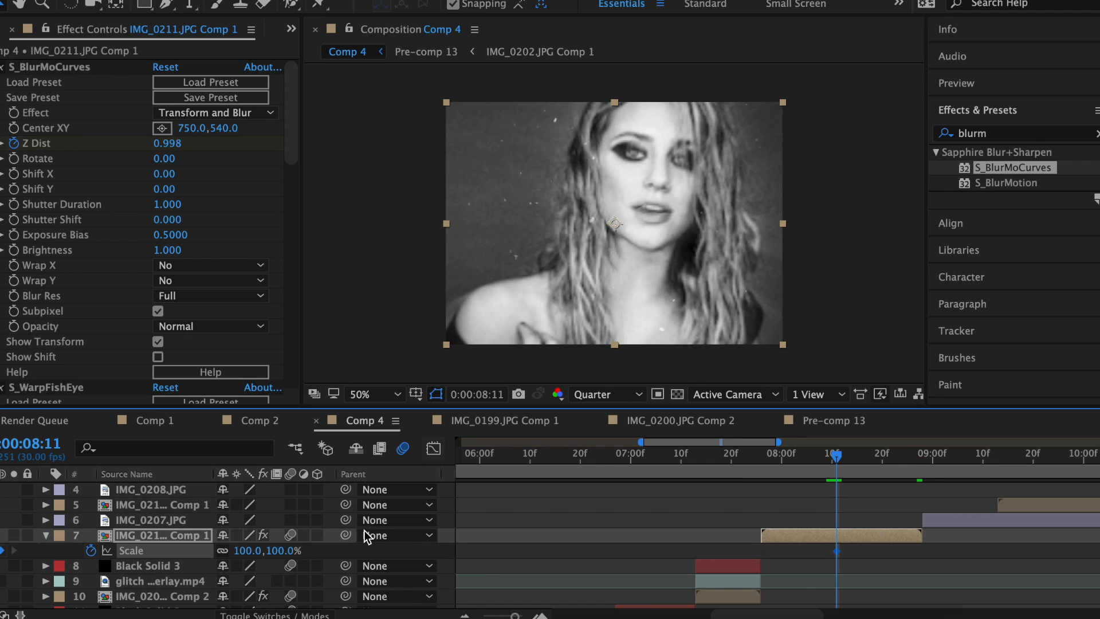
{"action": "left_click", "coordinate": [919, 472]}
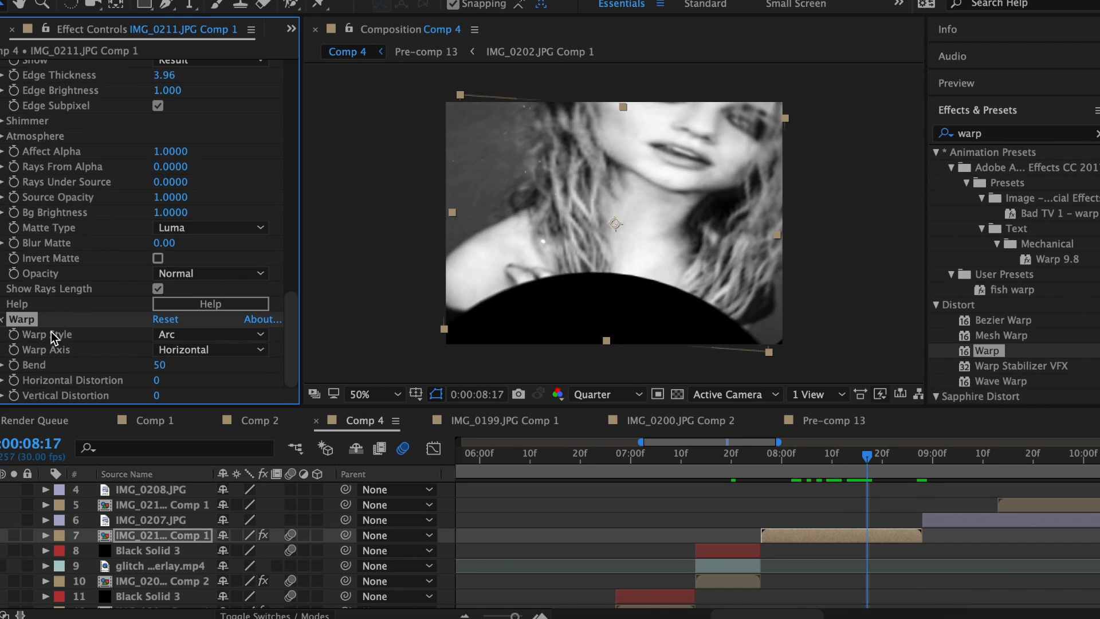
{"action": "type", "text": "-60"}
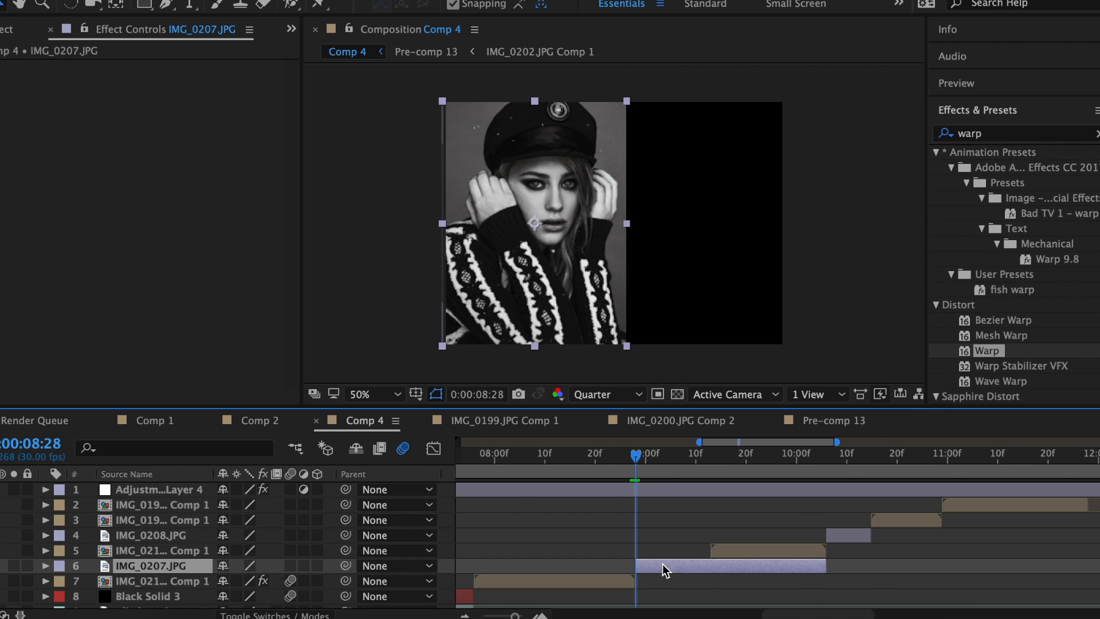
Duplicate IMG_0207, offset the copy later, and tint the lights red with S_Tint.
{"action": "key", "text": "ctrl+d"}
{"action": "left_click_drag", "start_coordinate": [658, 229], "coordinate": [767, 231]}
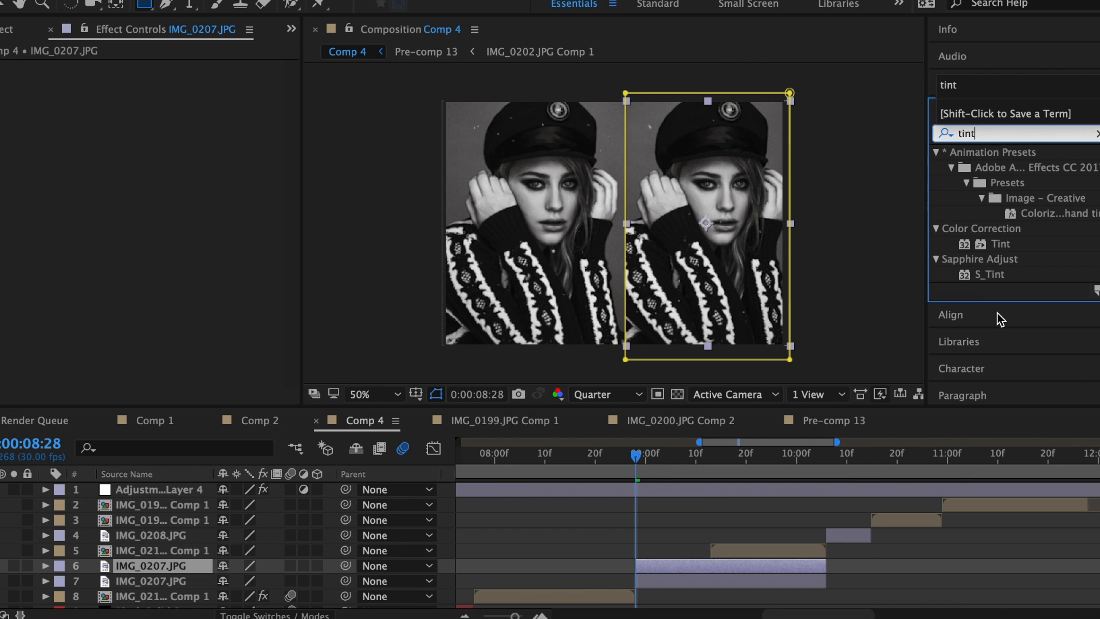
{"action": "left_click_drag", "start_coordinate": [990, 274], "coordinate": [722, 225]}
{"action": "left_click", "coordinate": [164, 116]}
{"action": "left_click", "coordinate": [488, 184]}
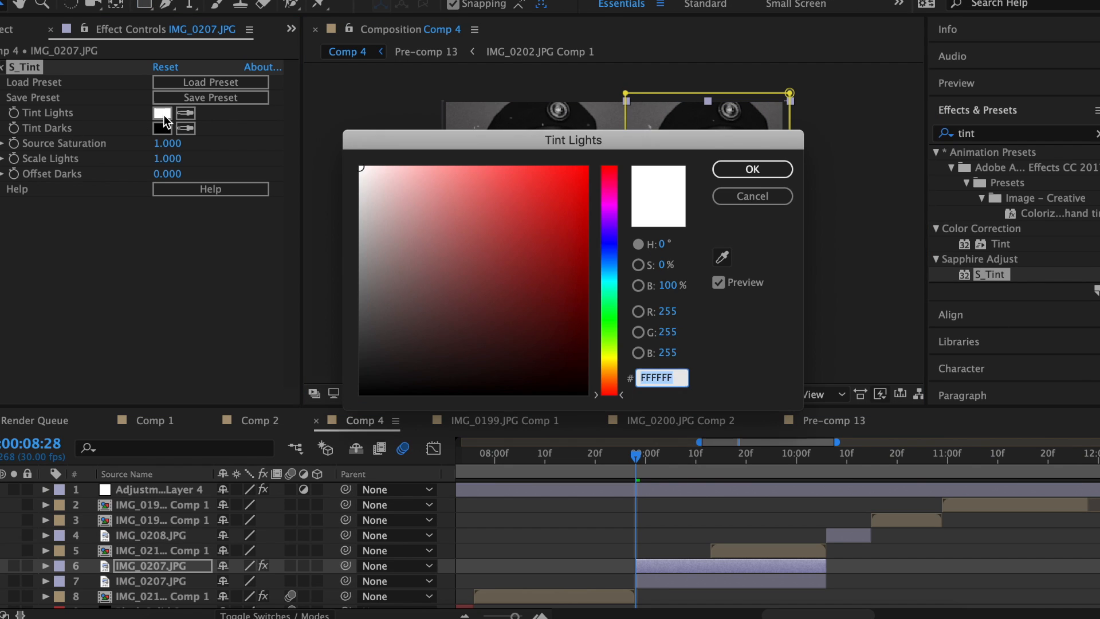
{"action": "left_click", "coordinate": [732, 179]}
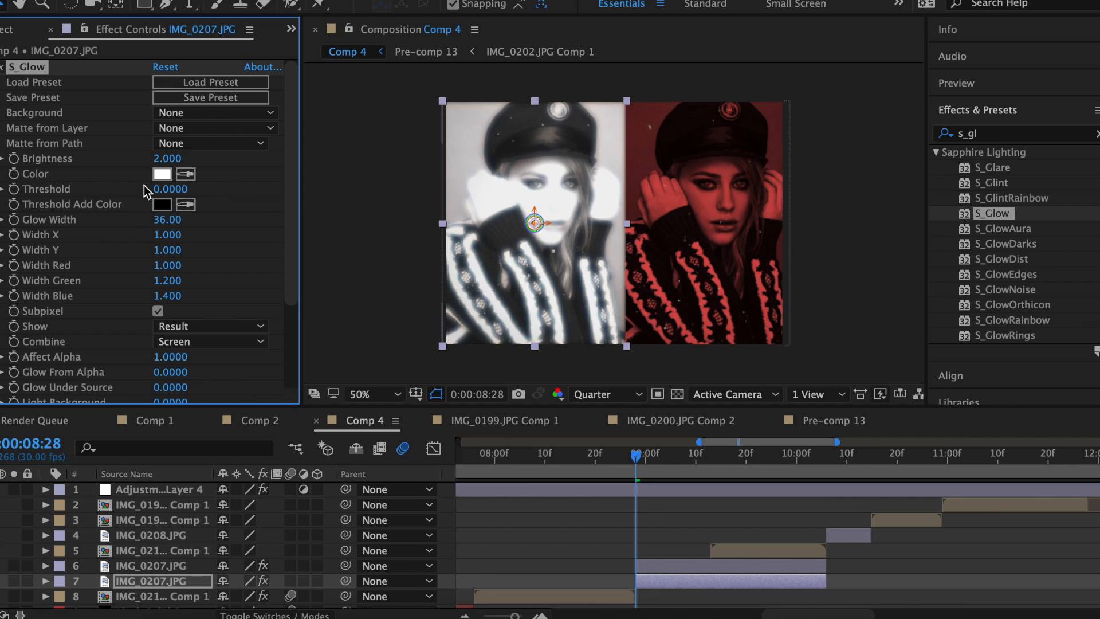
Set layer 7's glow colour to light cyan.
{"action": "left_click", "coordinate": [162, 173]}
{"action": "left_click", "coordinate": [610, 281]}
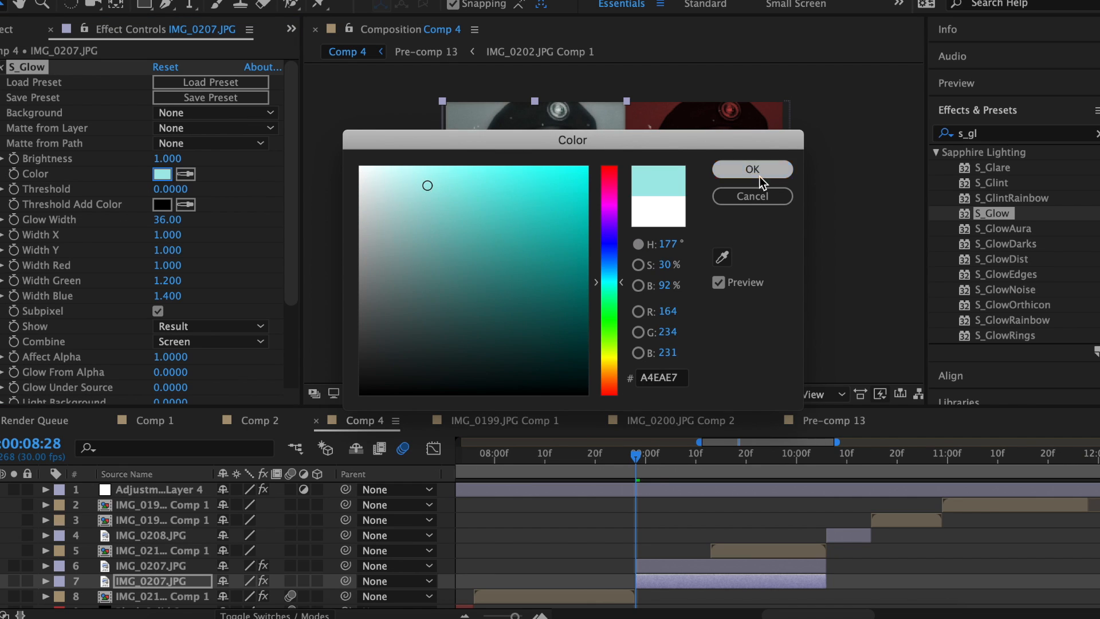
{"action": "left_click", "coordinate": [760, 176]}
Pre-compose both IMG_0207 layers into Pre-comp 15 and apply the zoom main 2 preset.
{"action": "scroll", "coordinate": [476, 551], "scroll_direction": "down", "scroll_amount": 1}
{"action": "left_click_drag", "start_coordinate": [476, 551], "coordinate": [489, 567]}
{"action": "right_click", "coordinate": [744, 556]}
{"action": "left_click", "coordinate": [796, 465]}
{"action": "key", "text": "Return"}
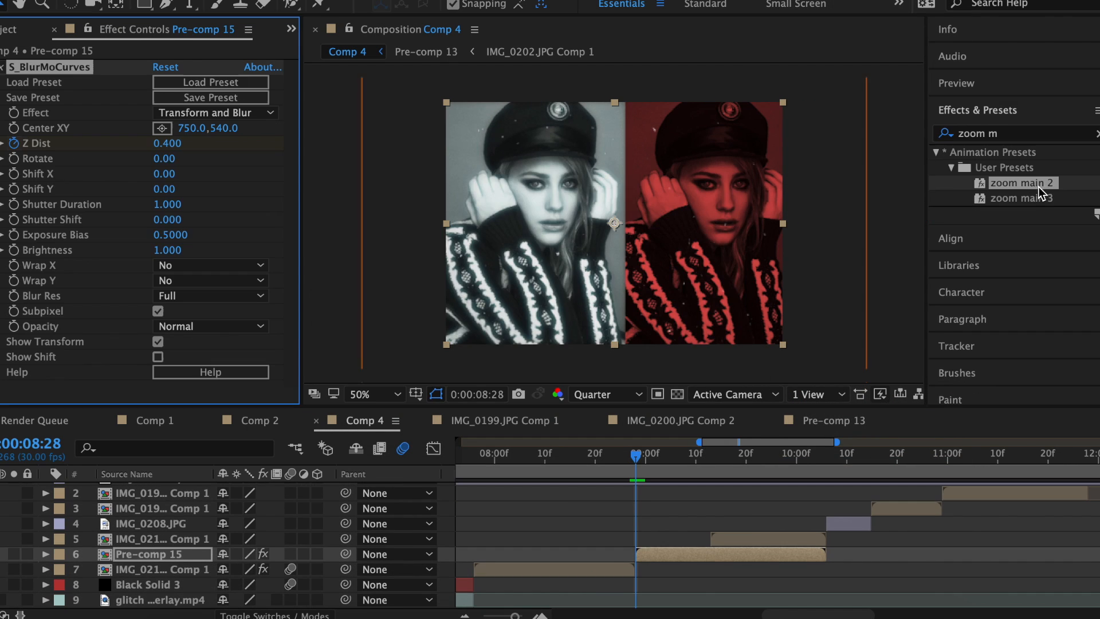
{"action": "left_click_drag", "start_coordinate": [636, 456], "coordinate": [707, 481]}
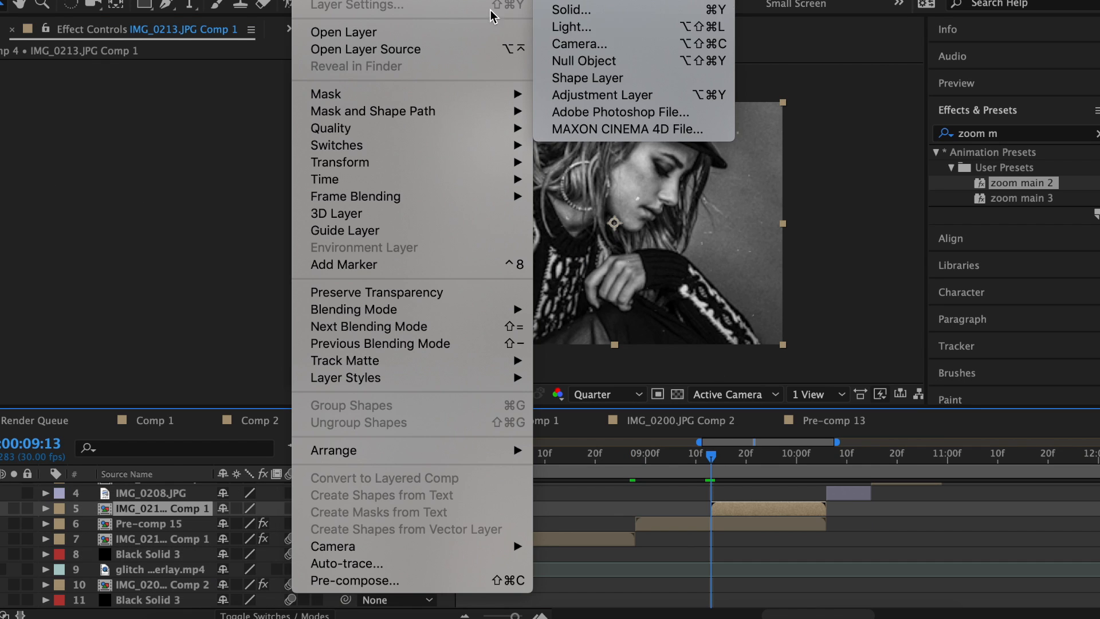
Create a white solid flash and lower its Opacity.
{"action": "left_click", "coordinate": [569, 9]}
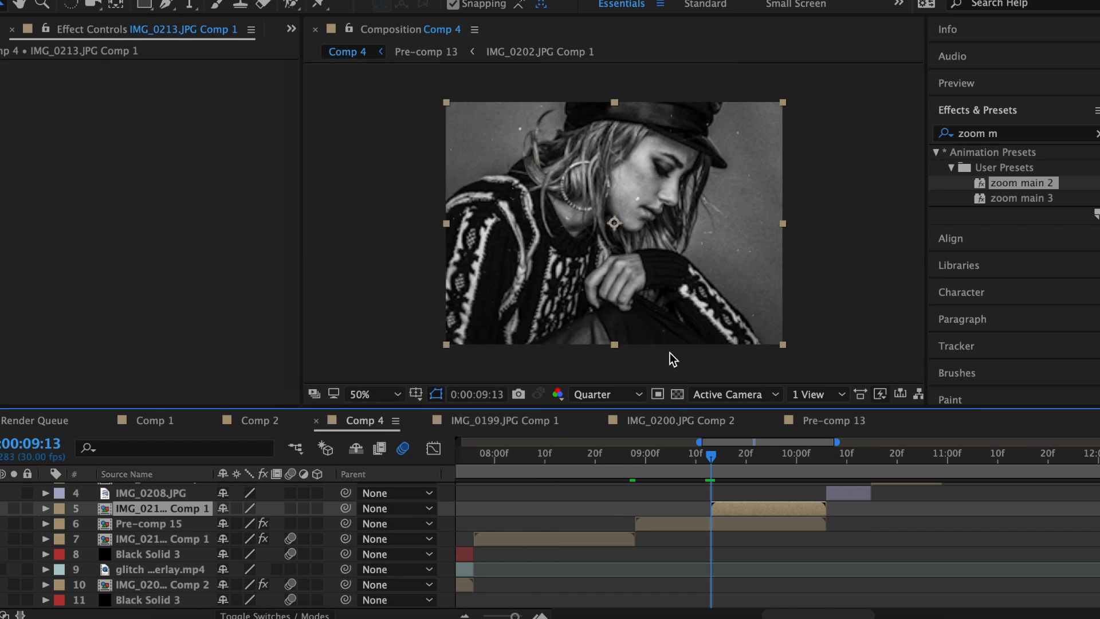
{"action": "left_click", "coordinate": [324, 363]}
{"action": "left_click", "coordinate": [362, 170]}
{"action": "left_click", "coordinate": [751, 170]}
{"action": "left_click", "coordinate": [493, 414]}
{"action": "key", "text": "t"}
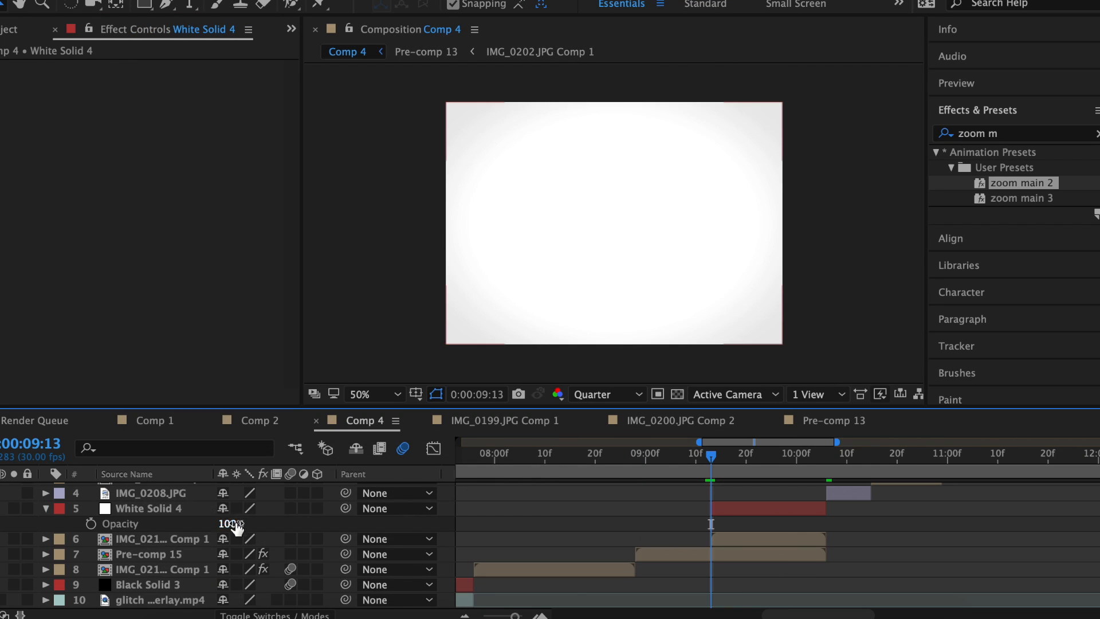
{"action": "left_click_drag", "start_coordinate": [230, 523], "coordinate": [146, 522]}
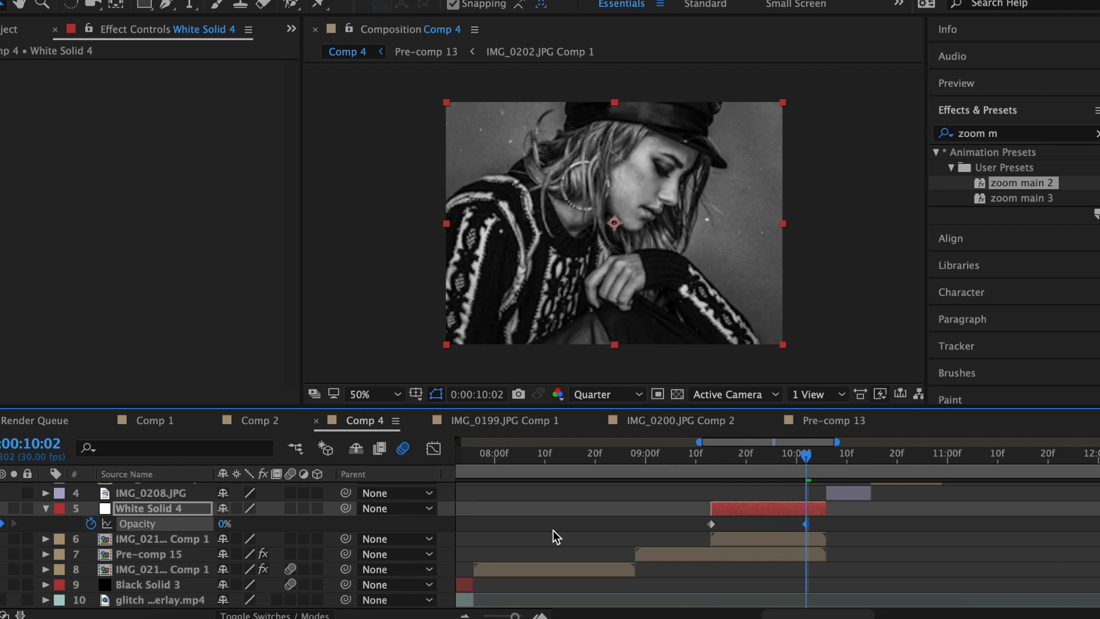
Apply S_WipeCircle at about 72% to the white solid, then add a Null Object.
{"action": "type", "text": "wipec"}
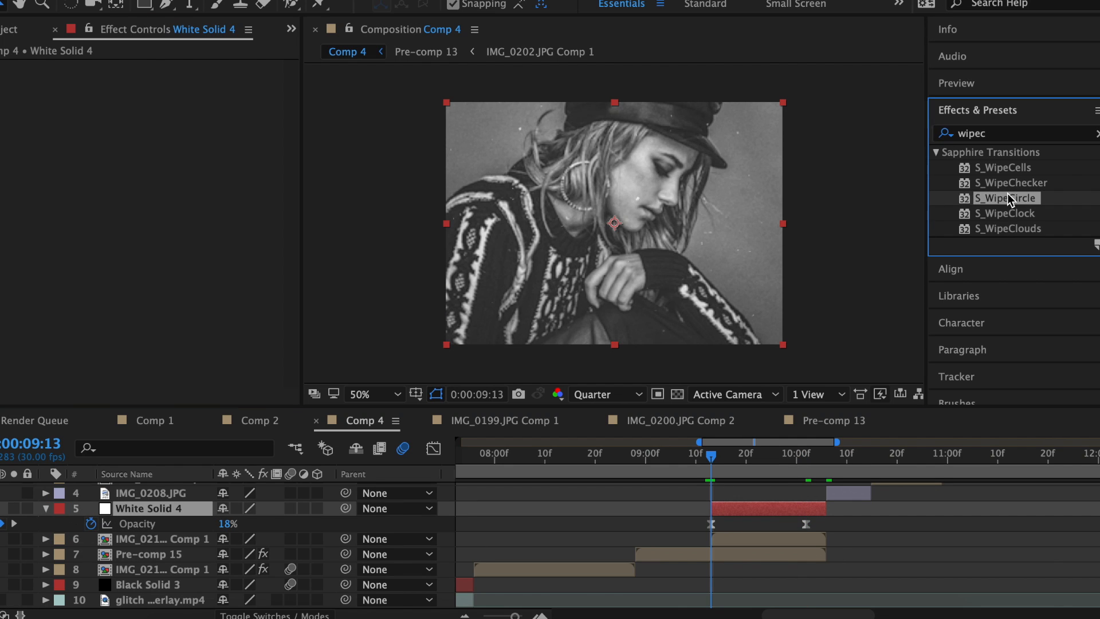
{"action": "double_click", "coordinate": [1006, 197]}
{"action": "left_click_drag", "start_coordinate": [170, 158], "coordinate": [228, 157]}
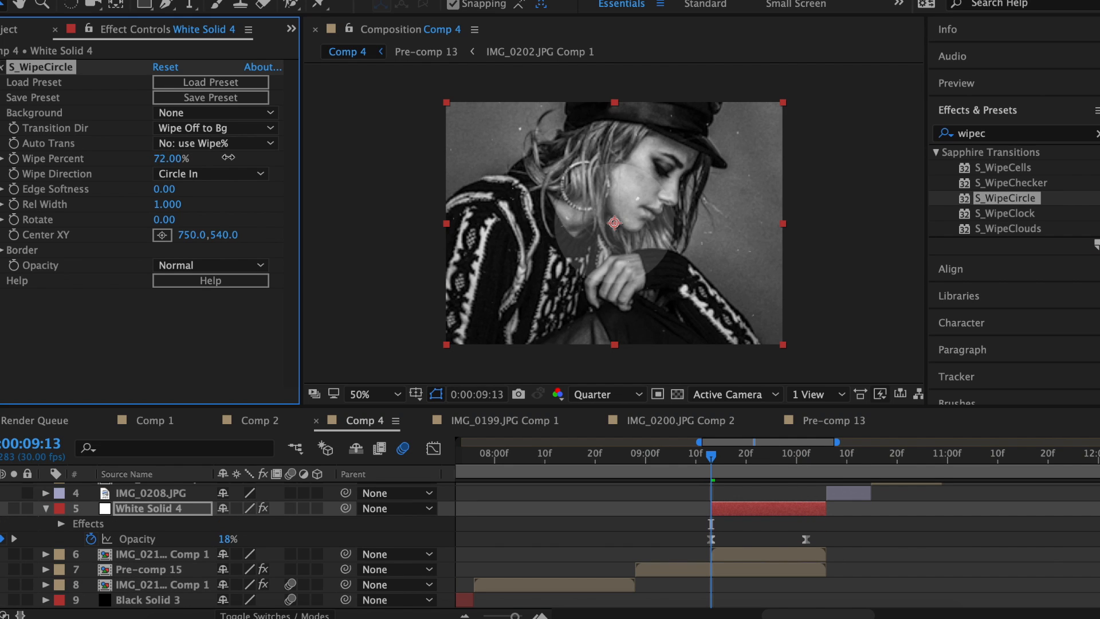
{"action": "left_click_drag", "start_coordinate": [761, 467], "coordinate": [771, 467]}
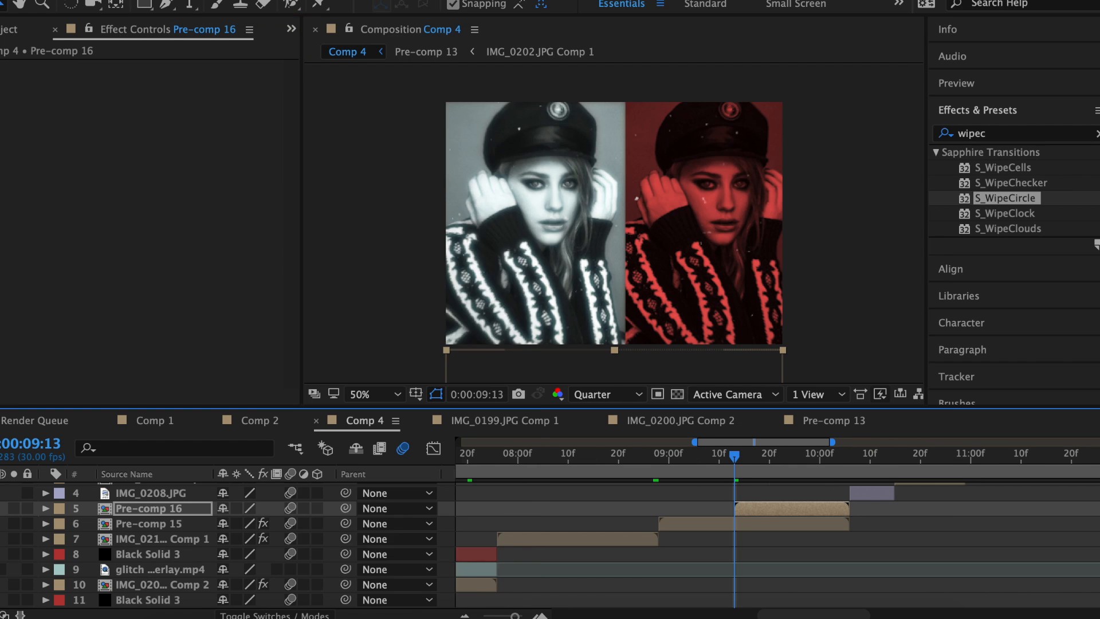
{"action": "right_click", "coordinate": [293, 508]}
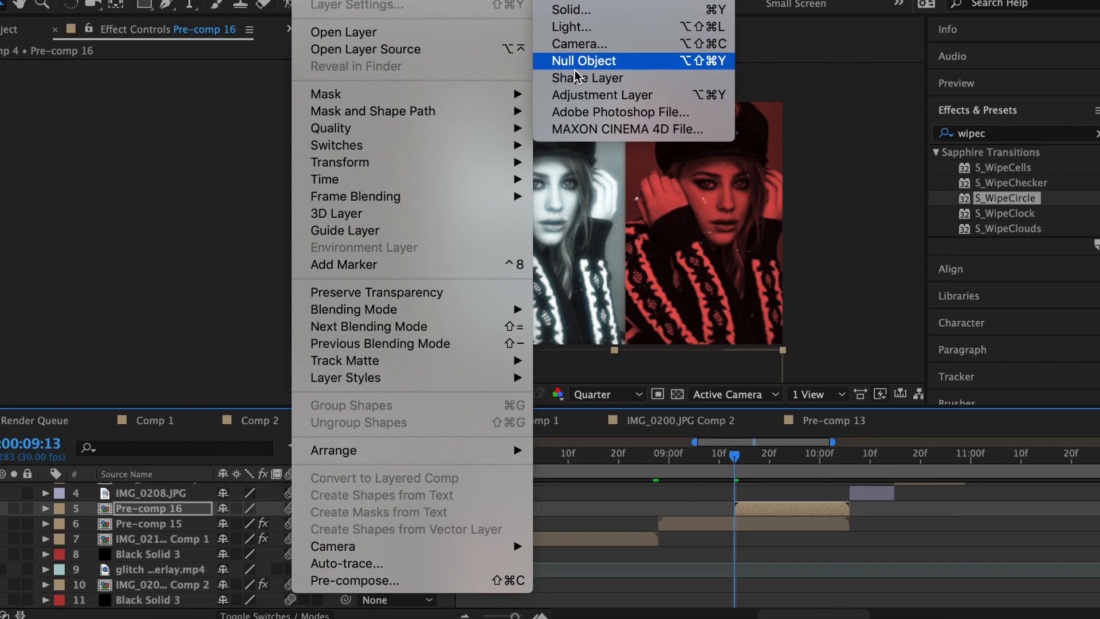
{"action": "left_click", "coordinate": [577, 66]}
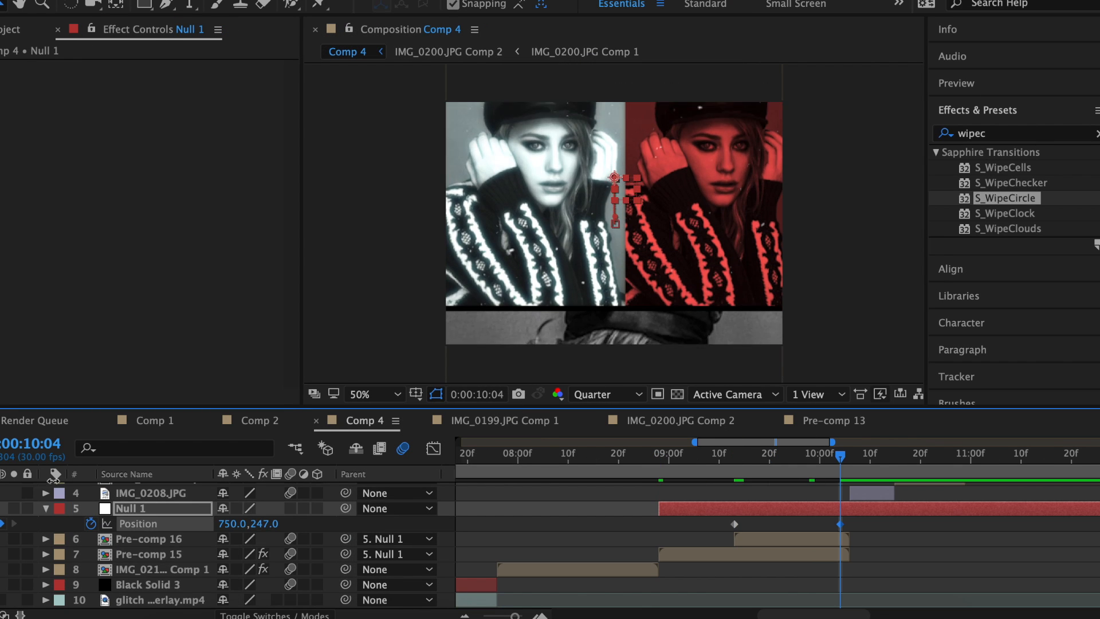
Animate Null 1 upward to push the images out of frame and pre-compose into Pre-comp 17.
{"action": "left_click_drag", "start_coordinate": [267, 523], "coordinate": [142, 522]}
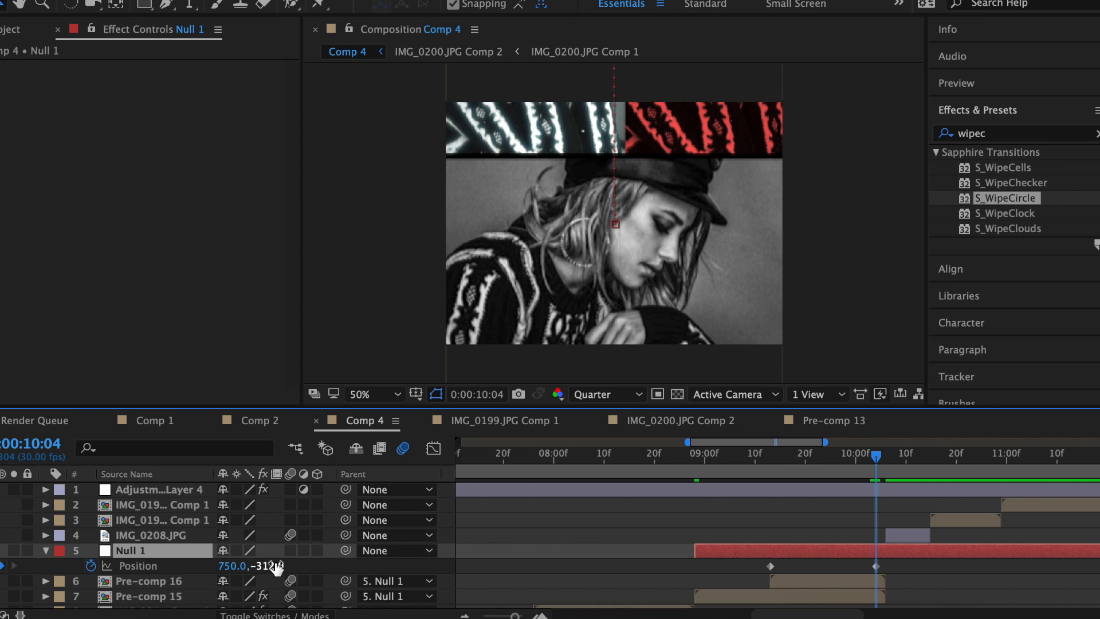
{"action": "left_click_drag", "start_coordinate": [274, 565], "coordinate": [111, 549]}
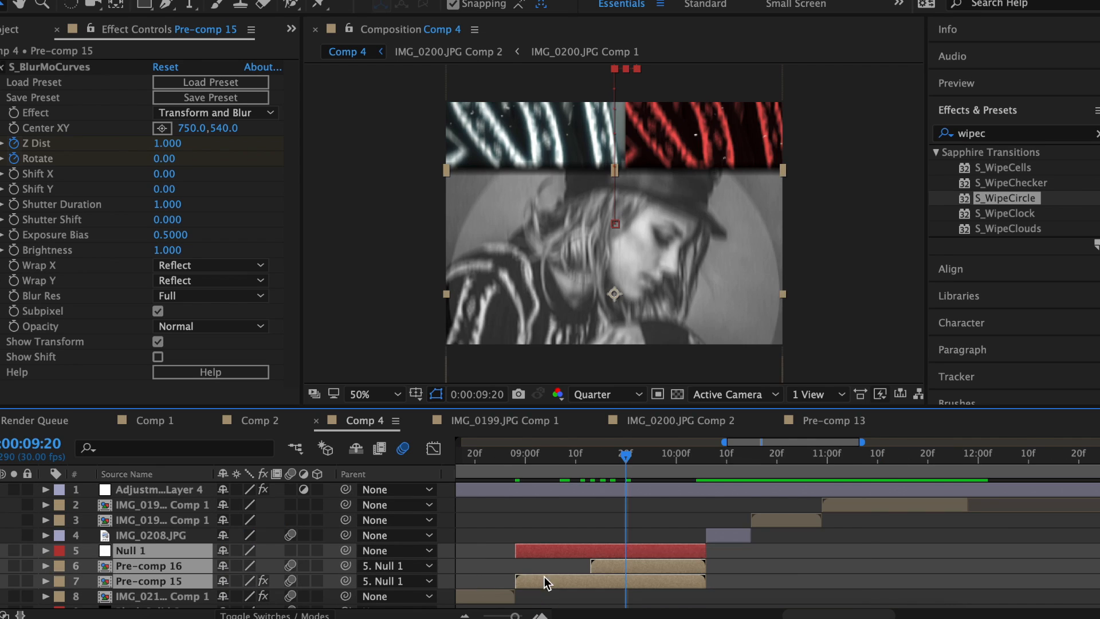
{"action": "right_click", "coordinate": [625, 572]}
{"action": "left_click", "coordinate": [737, 464]}
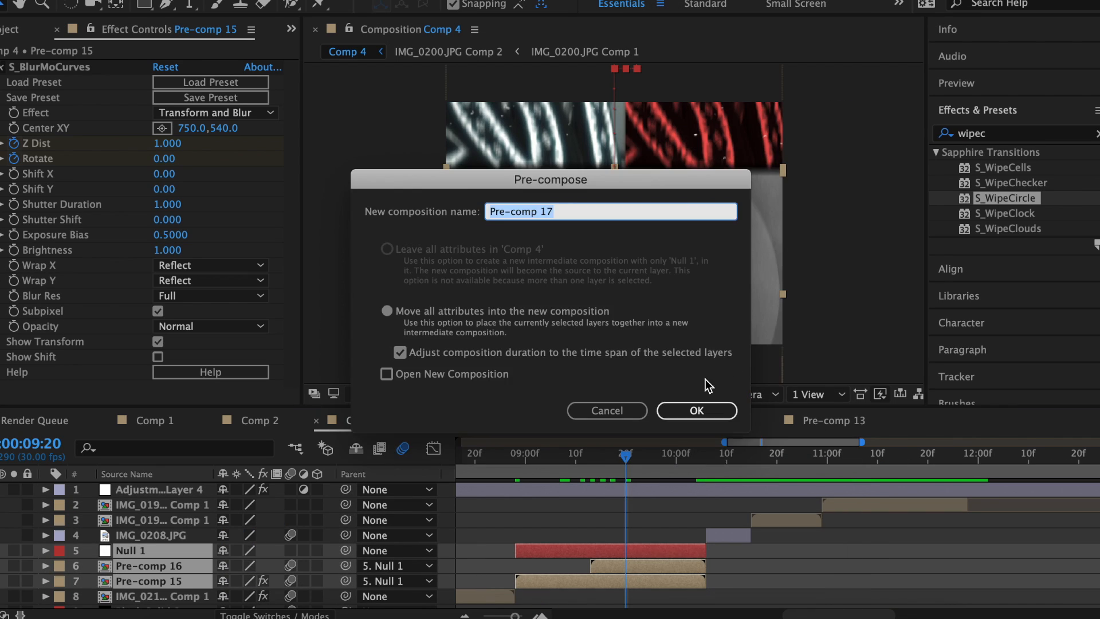
{"action": "left_click", "coordinate": [697, 410]}
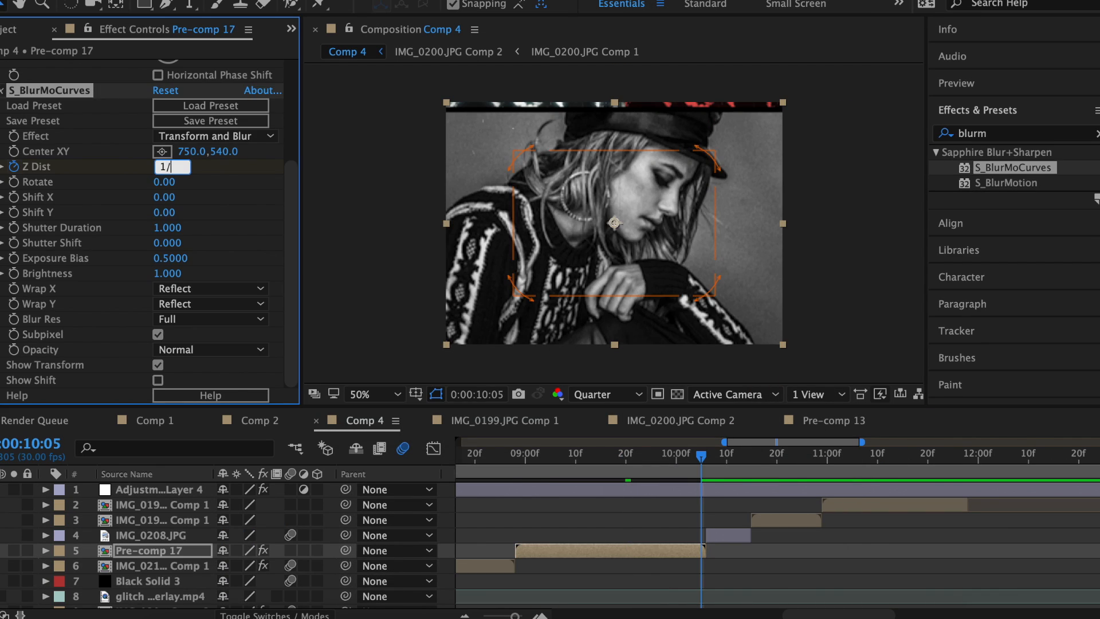
Commit the Z Dist value and sharpen the zoom-blur eases in the Graph Editor.
{"action": "key", "text": "Return"}
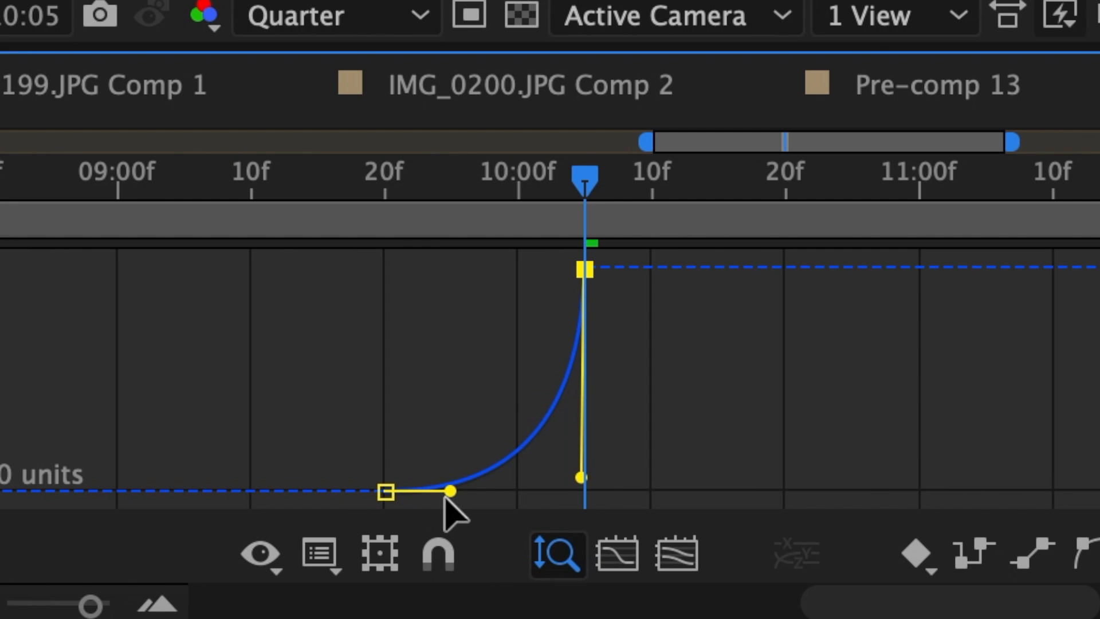
{"action": "left_click_drag", "start_coordinate": [447, 494], "coordinate": [531, 534]}
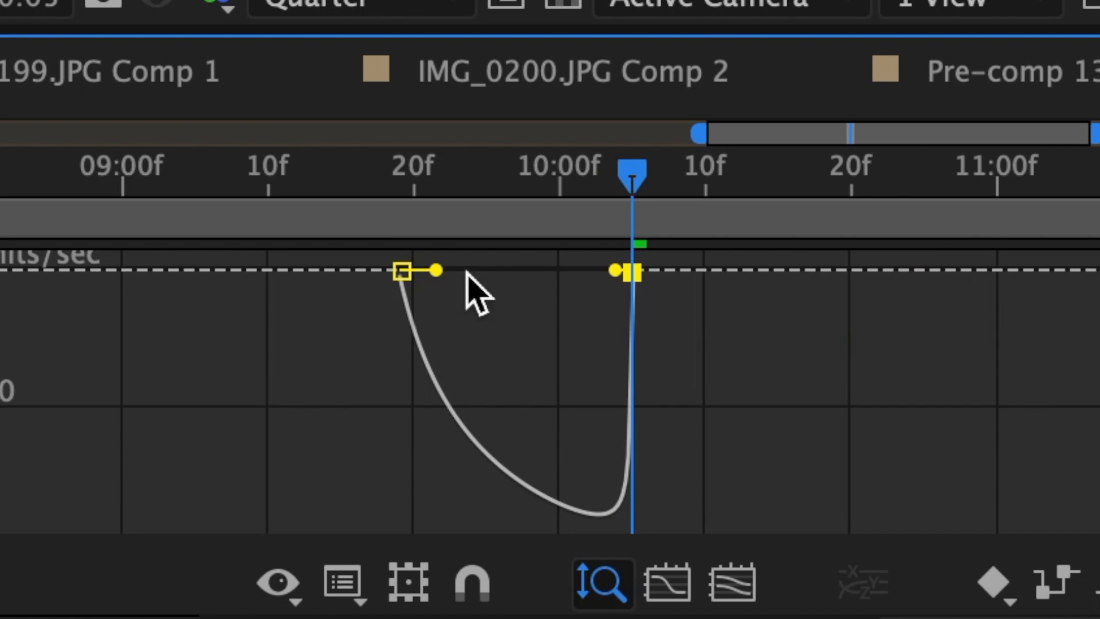
{"action": "left_click_drag", "start_coordinate": [437, 270], "coordinate": [500, 264]}
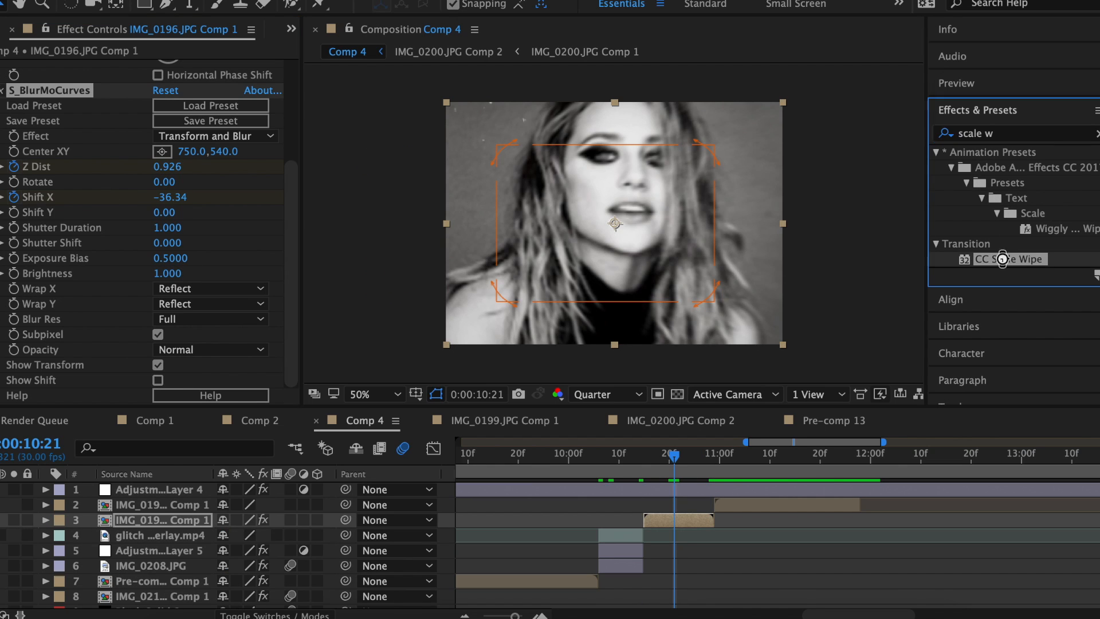
Add CC Scale Wipe with Direction -90° and a Stretch keyframe of 3.00 at 10:28.
{"action": "left_click_drag", "start_coordinate": [1002, 259], "coordinate": [150, 315]}
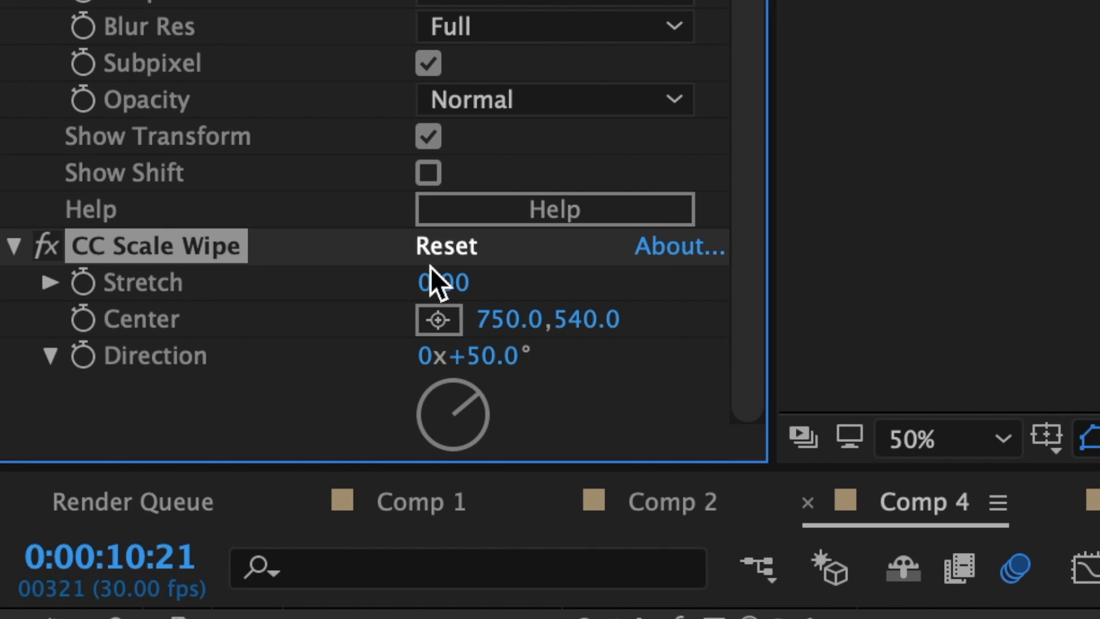
{"action": "left_click", "coordinate": [483, 358]}
{"action": "type", "text": "-90"}
{"action": "key", "text": "Return"}
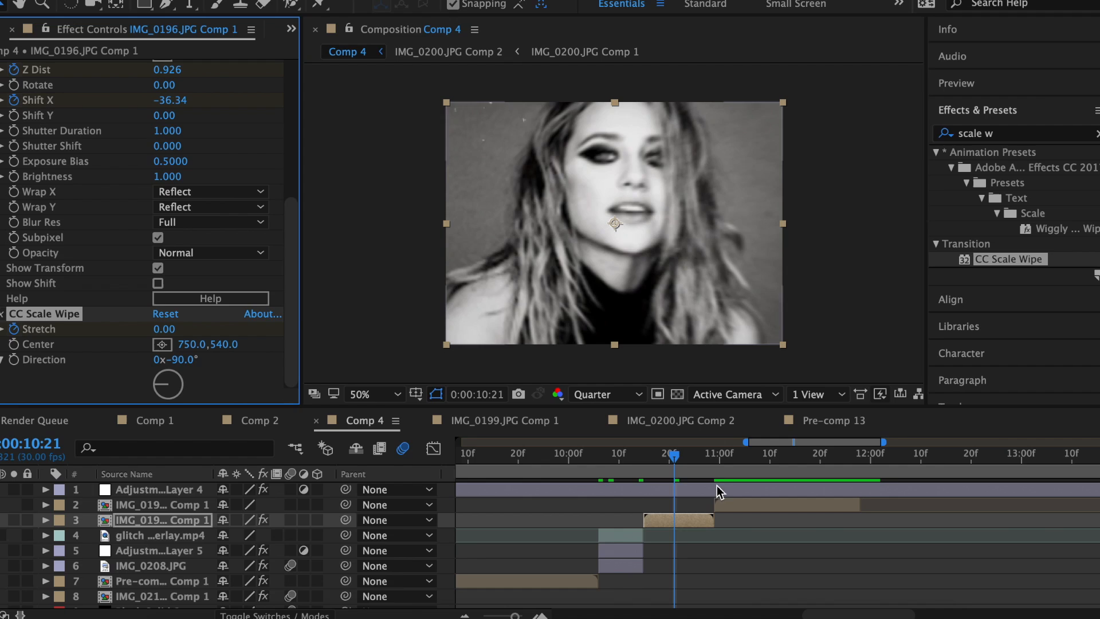
{"action": "left_click", "coordinate": [711, 468]}
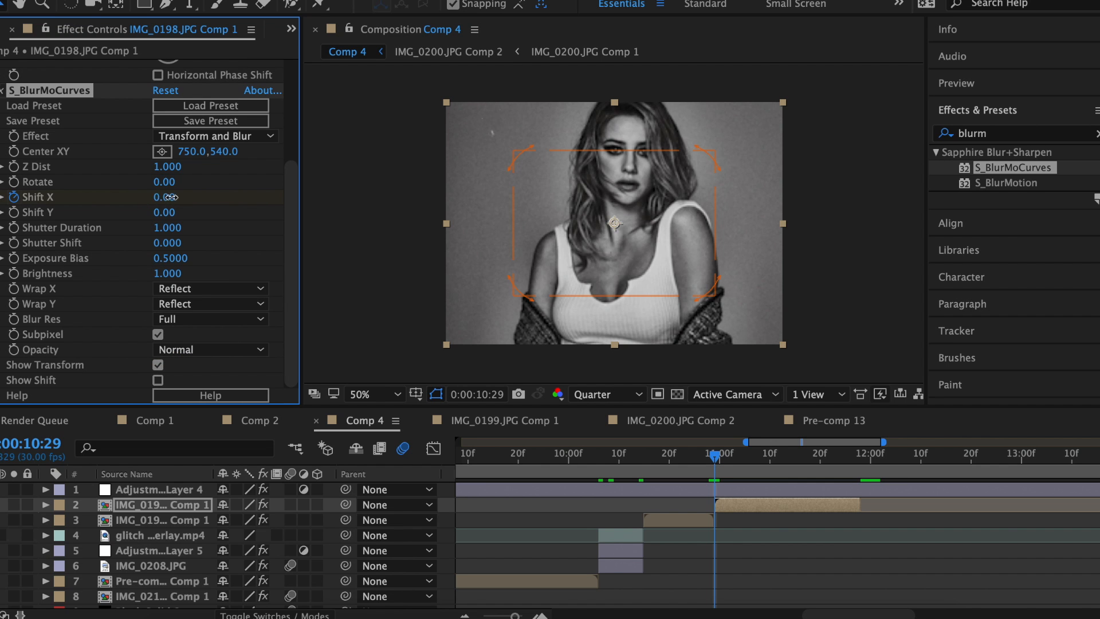
{"action": "left_click_drag", "start_coordinate": [170, 196], "coordinate": [652, 484]}
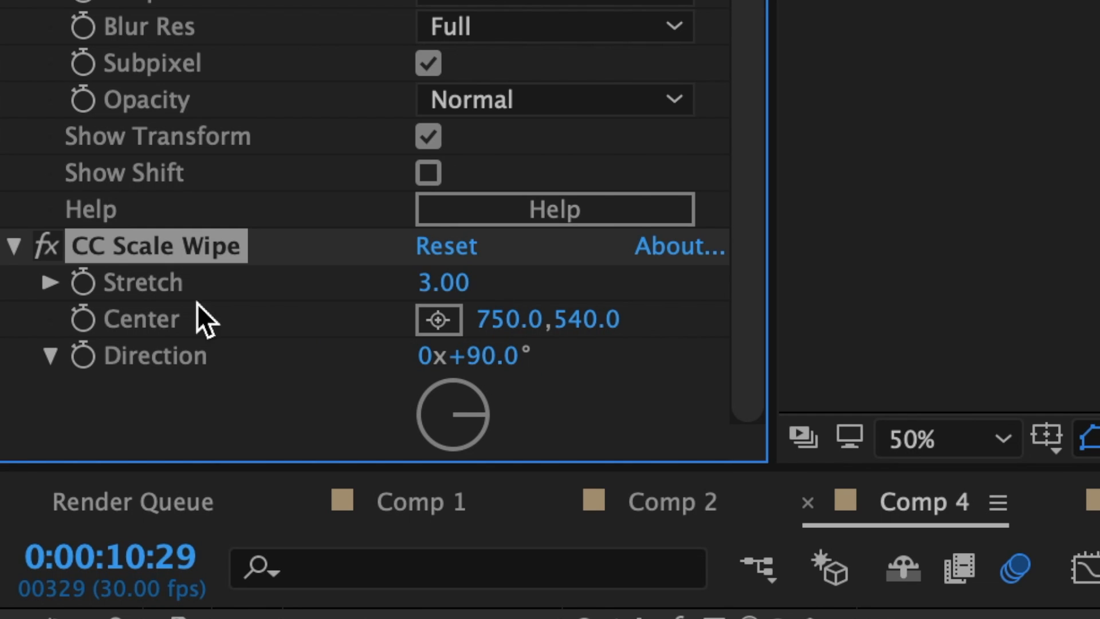
{"action": "left_click", "coordinate": [85, 283]}
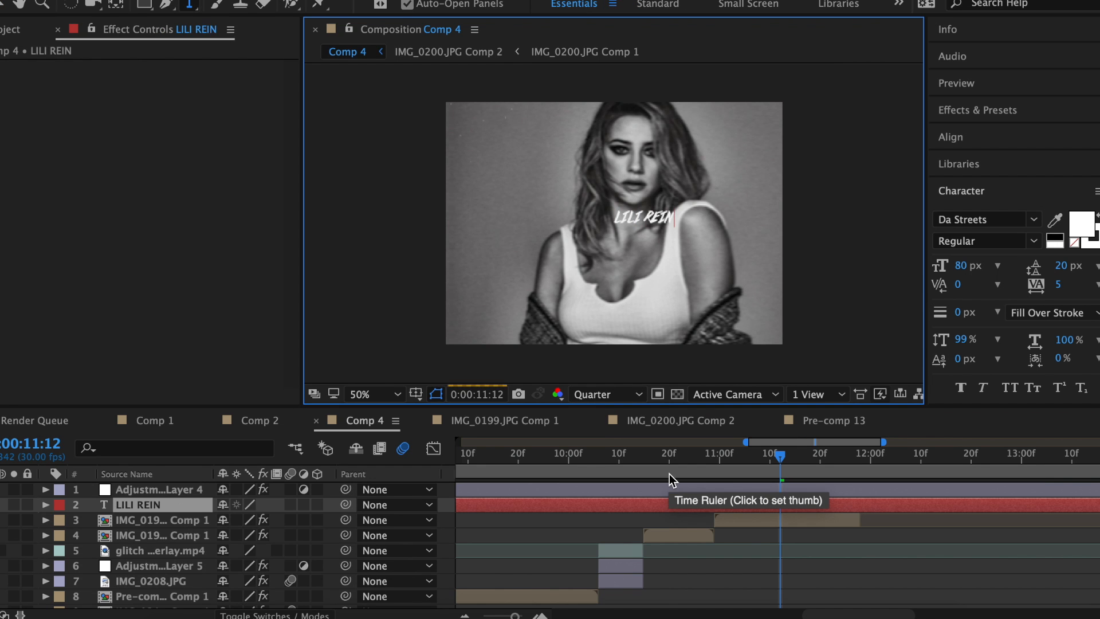
Scale the name caption to 226%, centre it, and add a Drop Shadow.
{"action": "type", "text": "HART"}
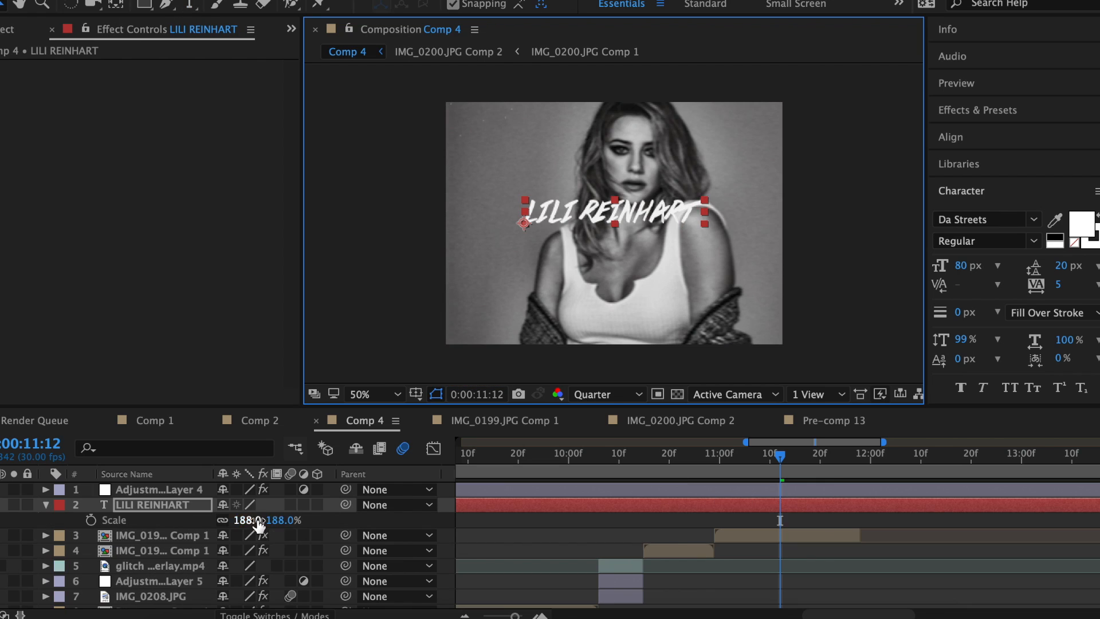
{"action": "left_click_drag", "start_coordinate": [258, 522], "coordinate": [303, 491]}
{"action": "left_click_drag", "start_coordinate": [680, 205], "coordinate": [657, 218]}
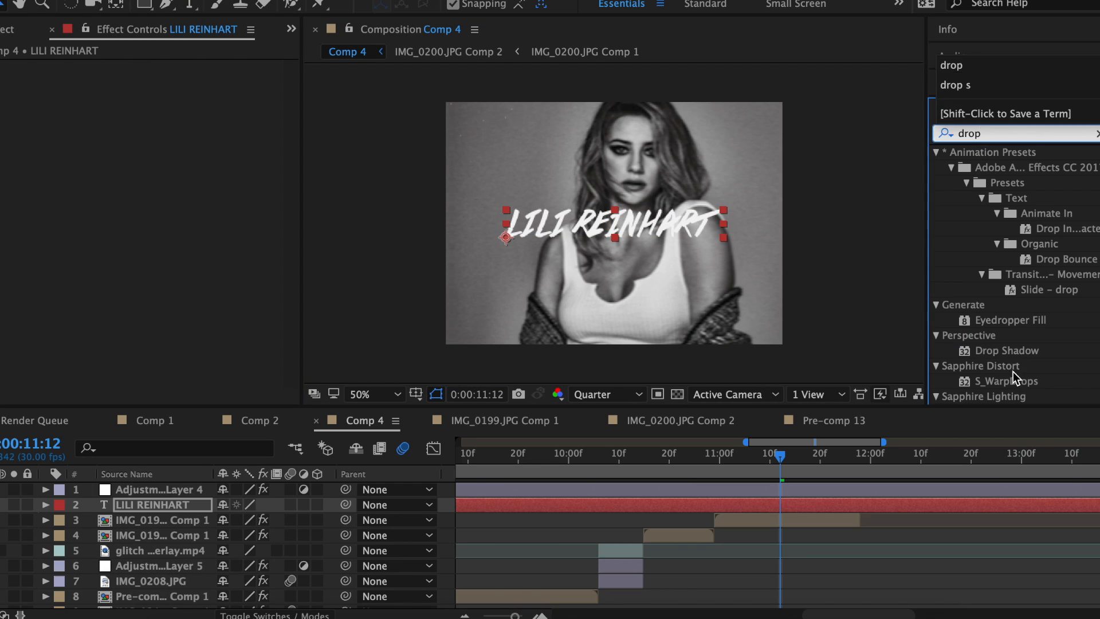
{"action": "double_click", "coordinate": [1006, 350]}
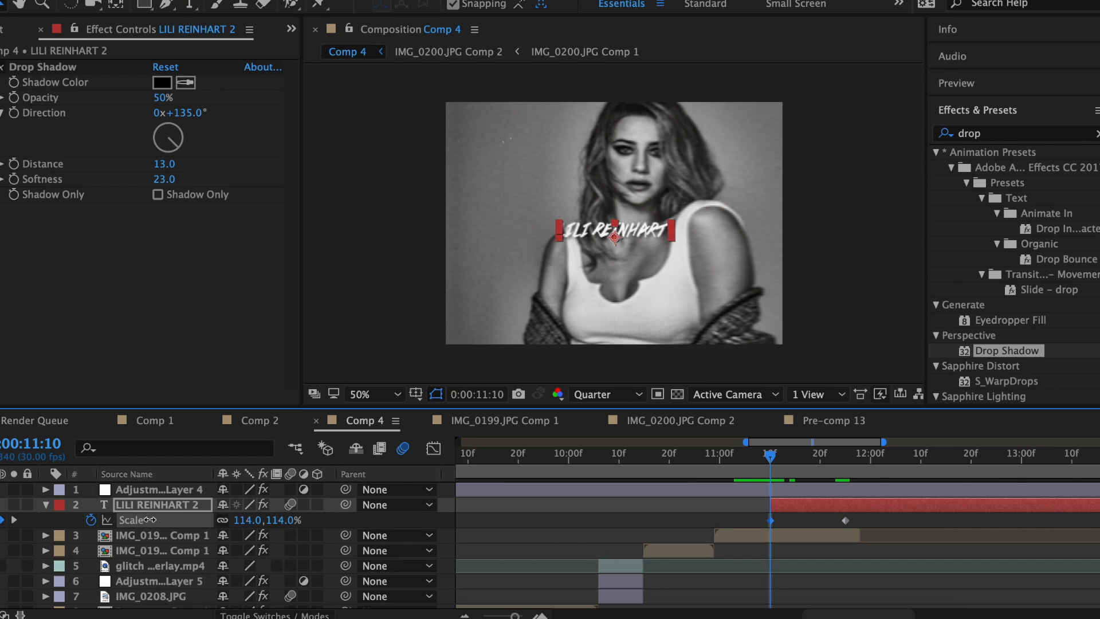
Pre-compose the caption and its clip into Pre-comp 18.
{"action": "left_click_drag", "start_coordinate": [516, 504], "coordinate": [470, 524]}
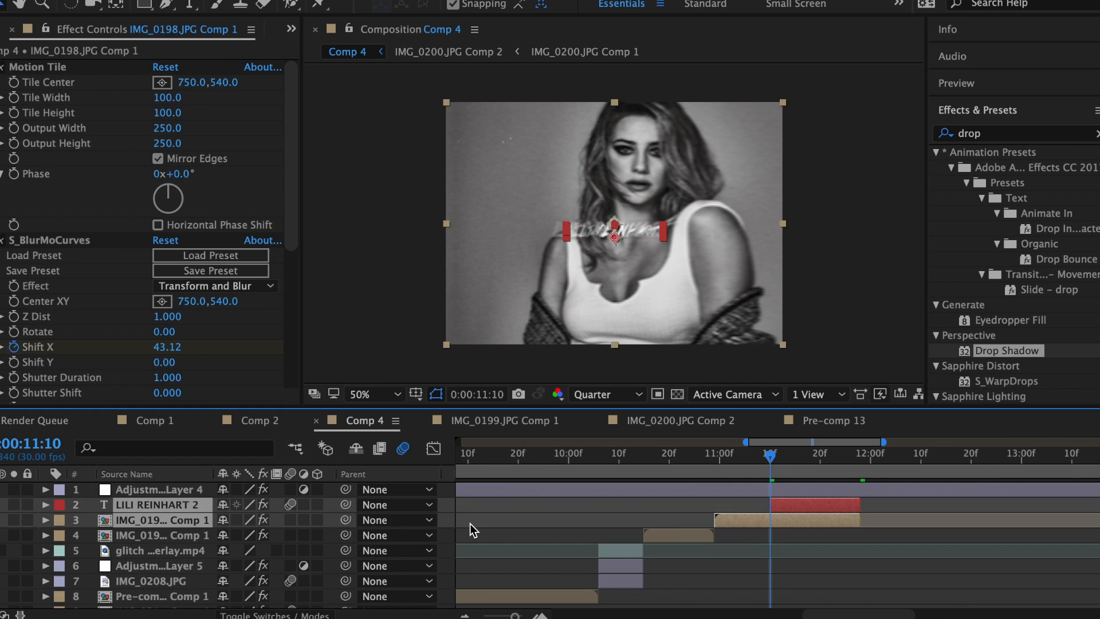
{"action": "right_click", "coordinate": [840, 503]}
{"action": "left_click", "coordinate": [884, 467]}
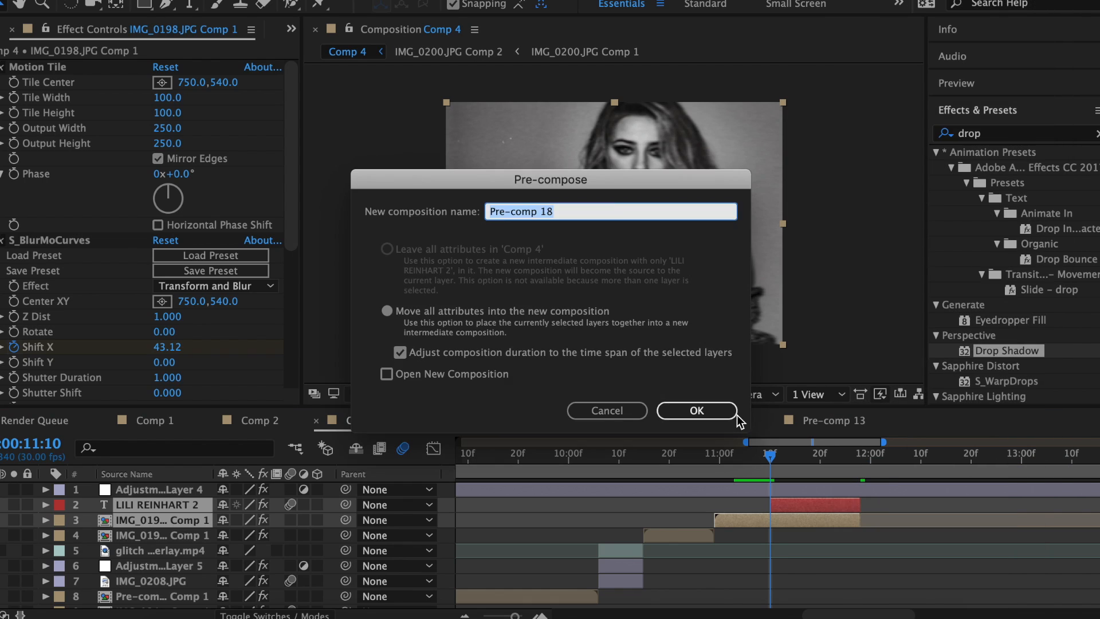
{"action": "left_click", "coordinate": [699, 411]}
Apply S_BlurMoCurves to Pre-comp 18 with a Z Dist change at 11:27, eased out.
{"action": "type", "text": "blurm"}
{"action": "left_click_drag", "start_coordinate": [1014, 167], "coordinate": [849, 307]}
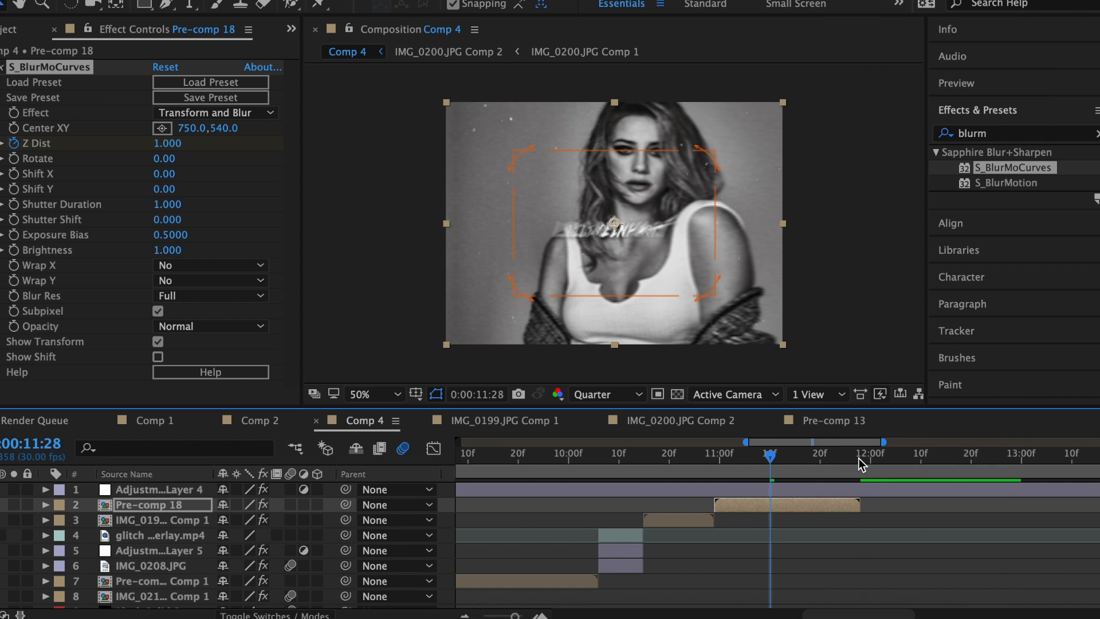
{"action": "left_click_drag", "start_coordinate": [858, 458], "coordinate": [855, 458]}
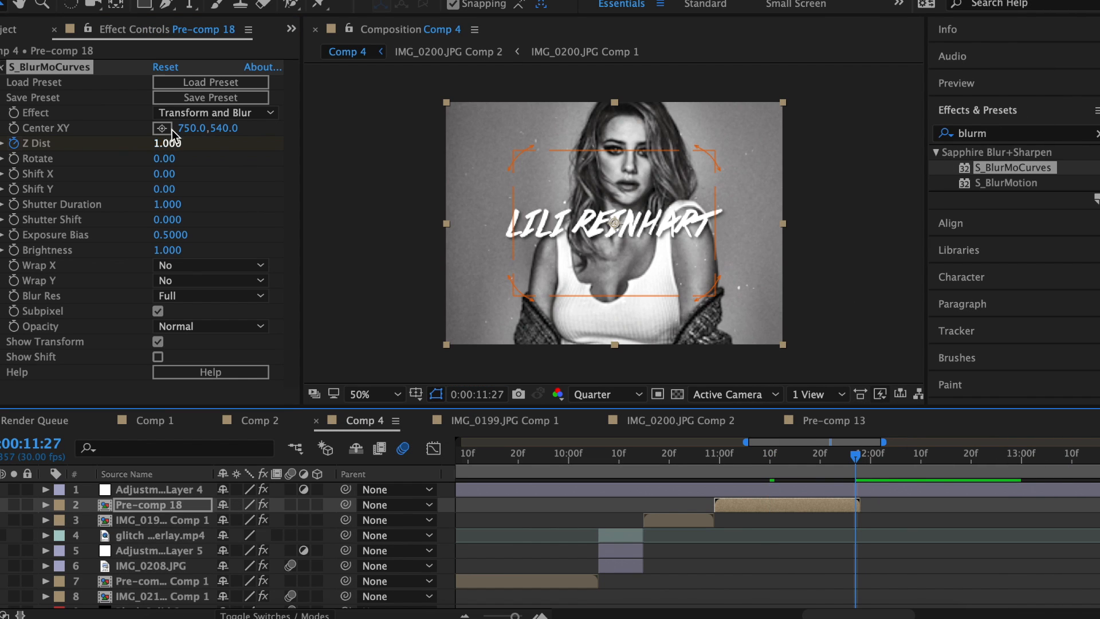
{"action": "left_click_drag", "start_coordinate": [181, 150], "coordinate": [194, 148]}
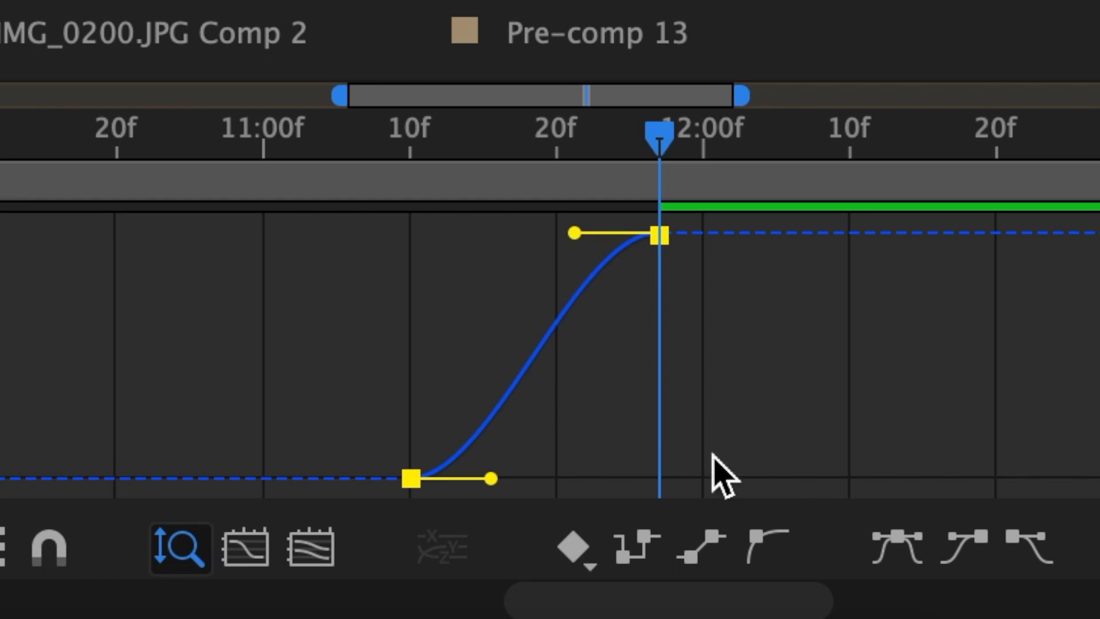
{"action": "left_click_drag", "start_coordinate": [491, 479], "coordinate": [607, 569]}
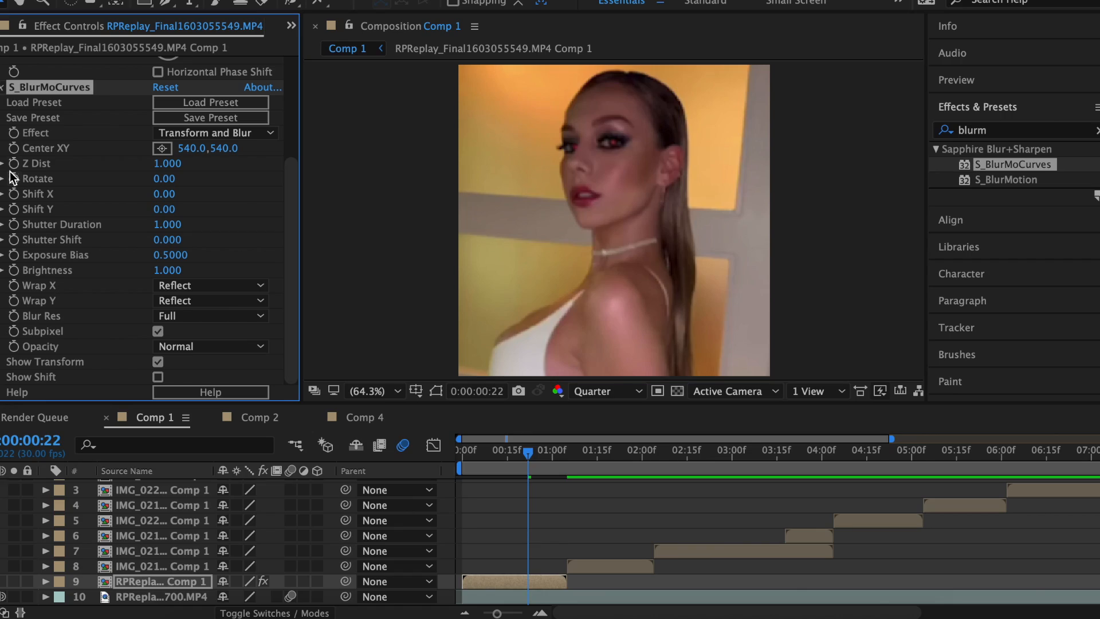
Deepen the zoom ease at 1:04 and paint a roto stroke over the subject.
{"action": "left_click", "coordinate": [566, 469]}
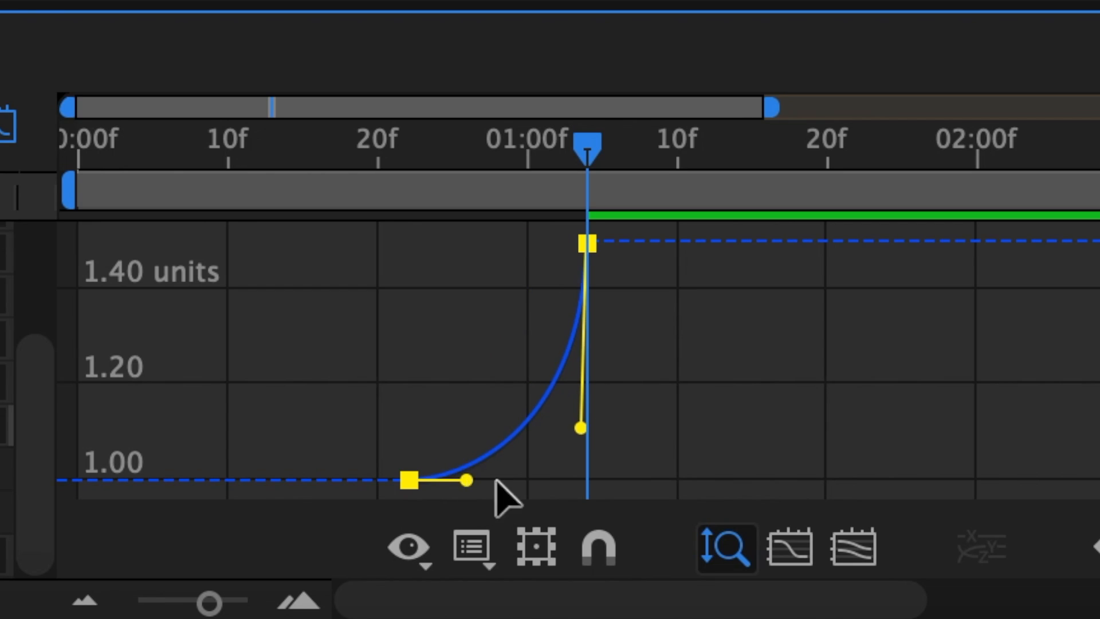
{"action": "left_click_drag", "start_coordinate": [497, 483], "coordinate": [577, 393]}
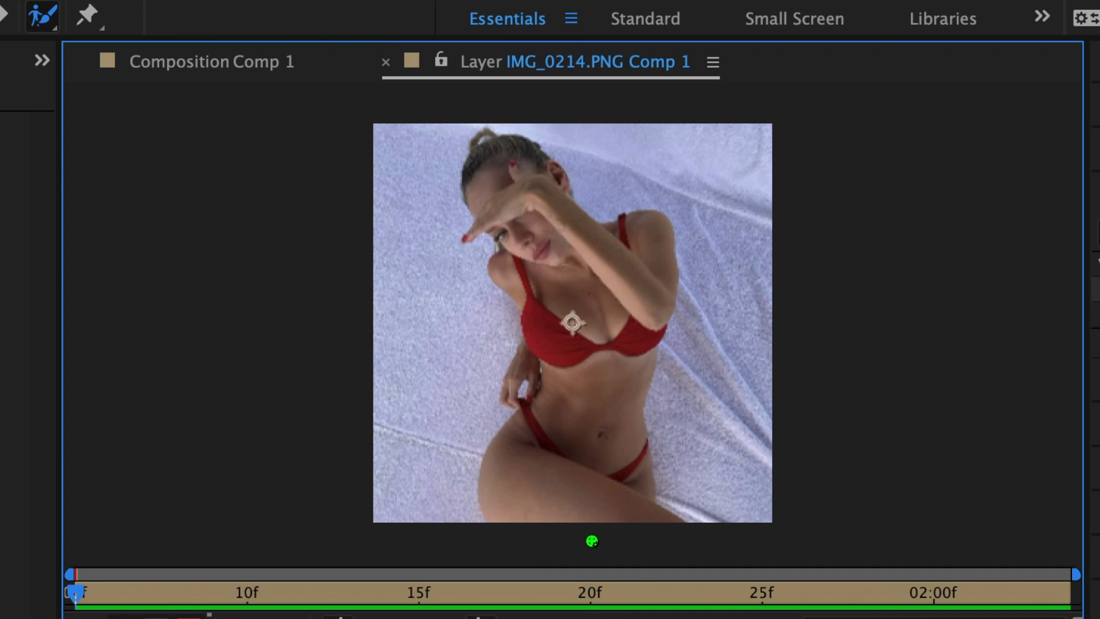
{"action": "left_click_drag", "start_coordinate": [580, 508], "coordinate": [554, 428]}
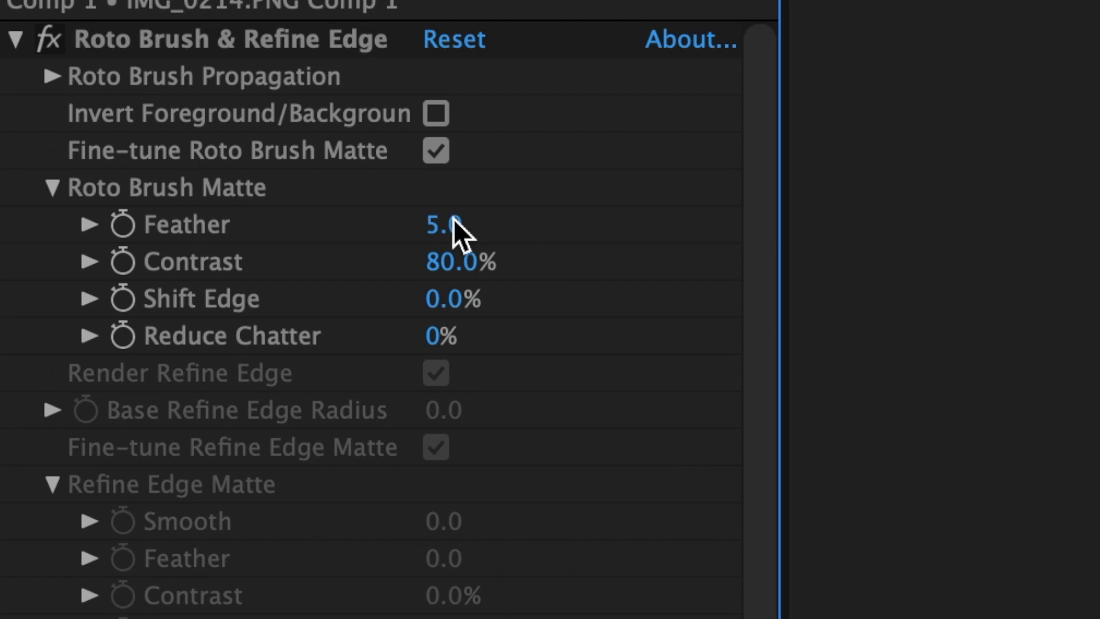
Set the roto matte feather to 40 and apply Hue/Saturation to the cut-out and layer 10.
{"action": "left_click_drag", "start_coordinate": [452, 219], "coordinate": [498, 219]}
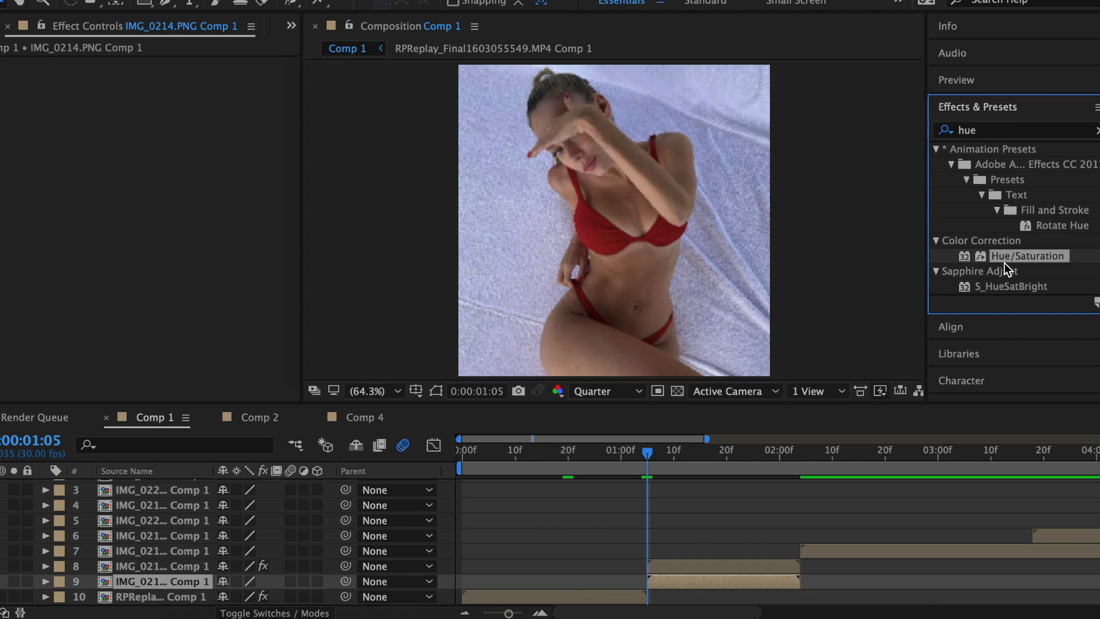
{"action": "left_click_drag", "start_coordinate": [974, 256], "coordinate": [11, 98]}
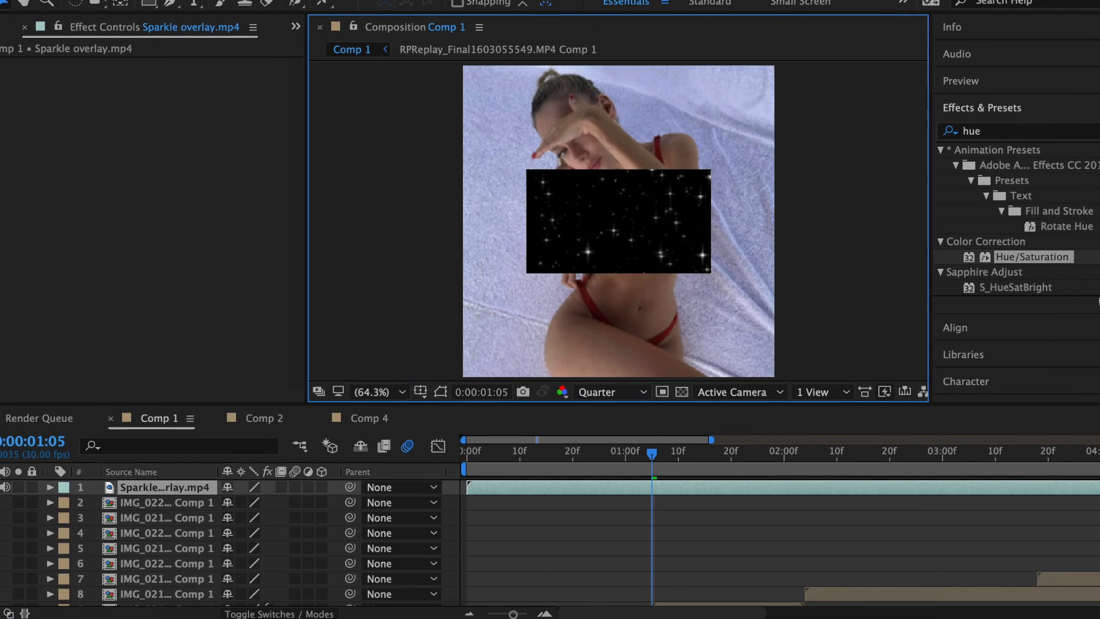
{"action": "left_click_drag", "start_coordinate": [1028, 256], "coordinate": [436, 571]}
Set the sparkle layer's blending mode to Screen.
{"action": "key", "text": "s"}
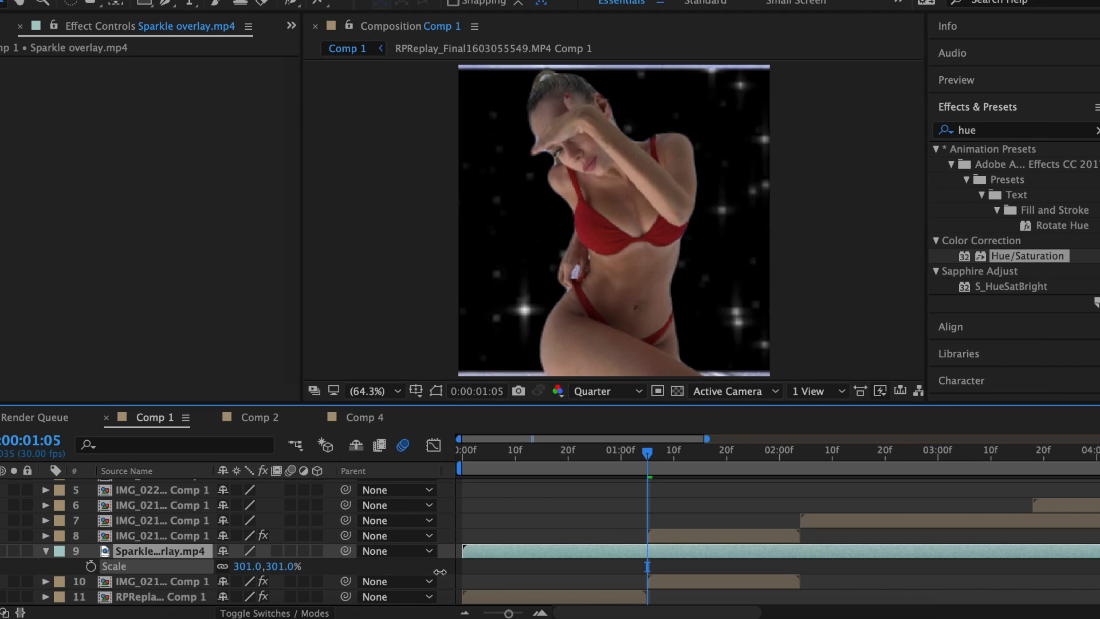
{"action": "right_click", "coordinate": [722, 551]}
{"action": "mouse_move", "coordinate": [744, 150]}
{"action": "left_click", "coordinate": [989, 174]}
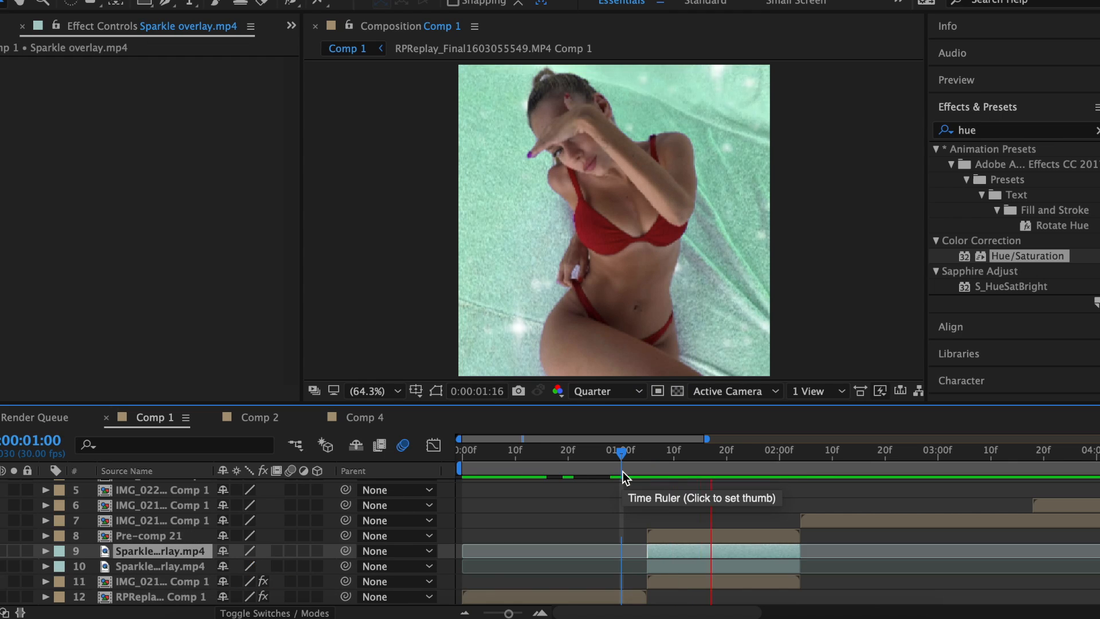
Pre-compose layers 8 through 11 into a new pre-comp.
{"action": "left_click_drag", "start_coordinate": [452, 530], "coordinate": [676, 581]}
{"action": "right_click", "coordinate": [720, 559]}
{"action": "left_click", "coordinate": [756, 464]}
{"action": "left_click", "coordinate": [696, 407]}
Toggle a layer switch, preview, then apply the skew #4 preset to Pre-comp 22 at 1:25.
{"action": "left_click_drag", "start_coordinate": [291, 596], "coordinate": [290, 471]}
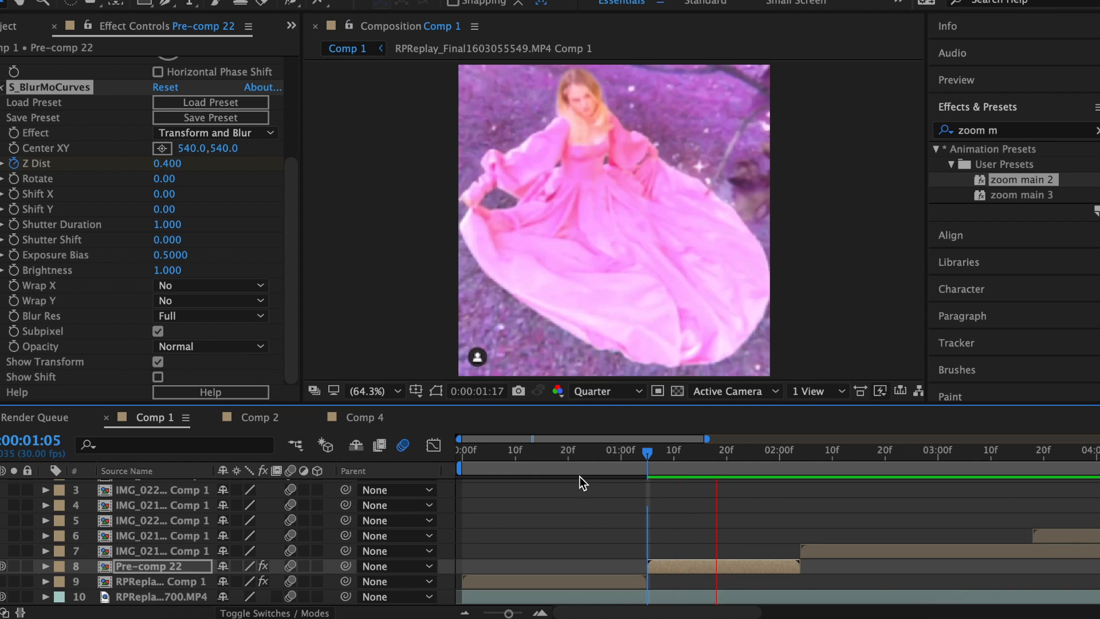
{"action": "left_click", "coordinate": [647, 452]}
{"action": "key", "text": "space"}
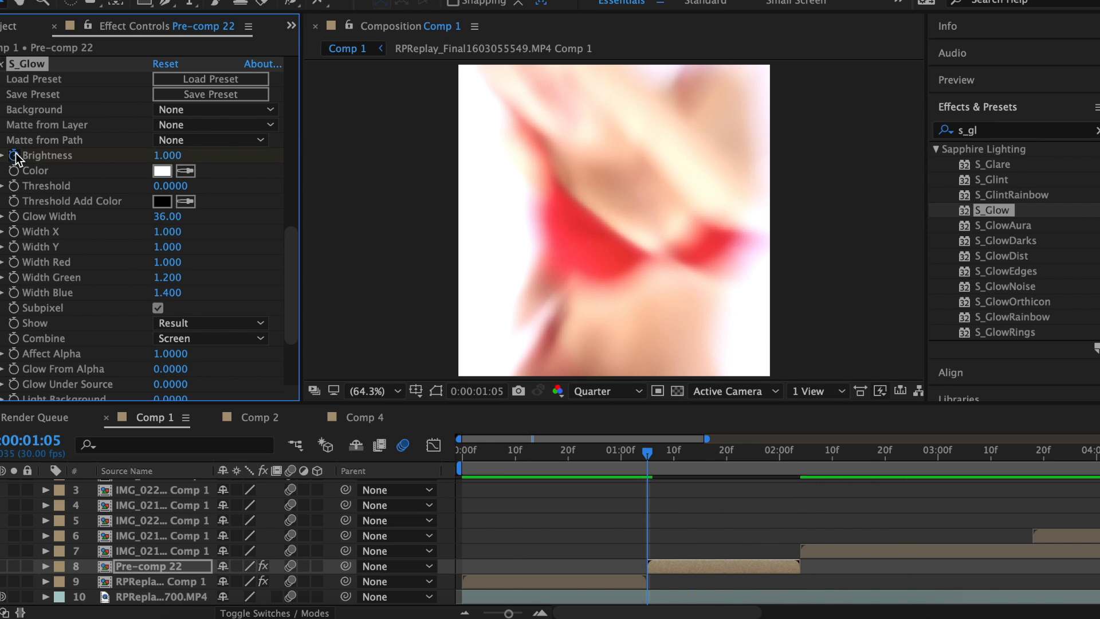
{"action": "left_click_drag", "start_coordinate": [647, 452], "coordinate": [762, 463]}
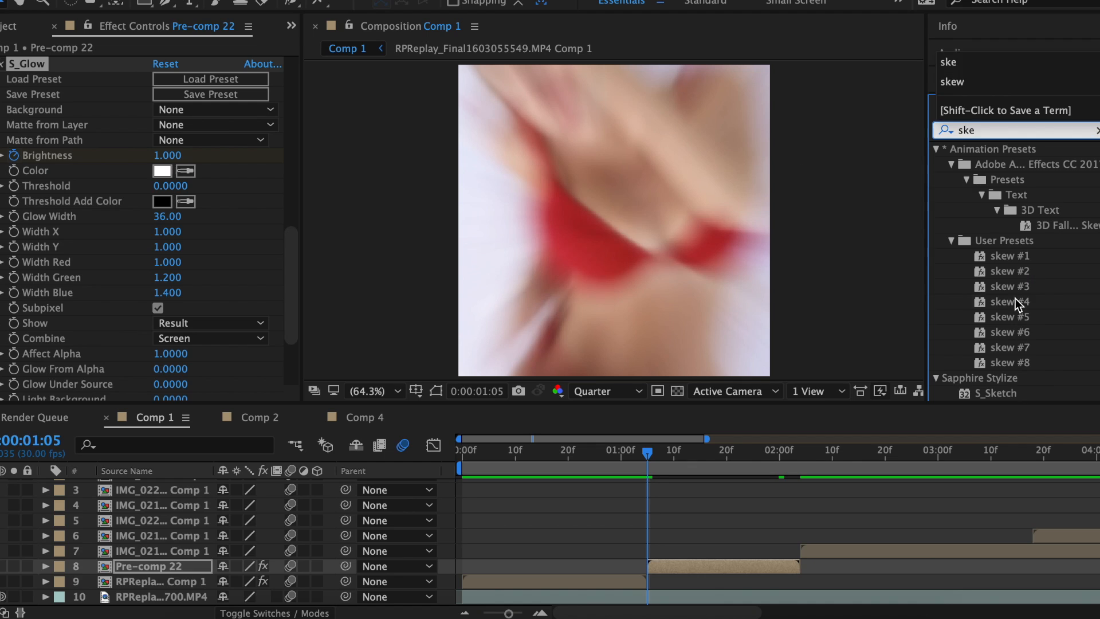
{"action": "left_click_drag", "start_coordinate": [1015, 303], "coordinate": [676, 566]}
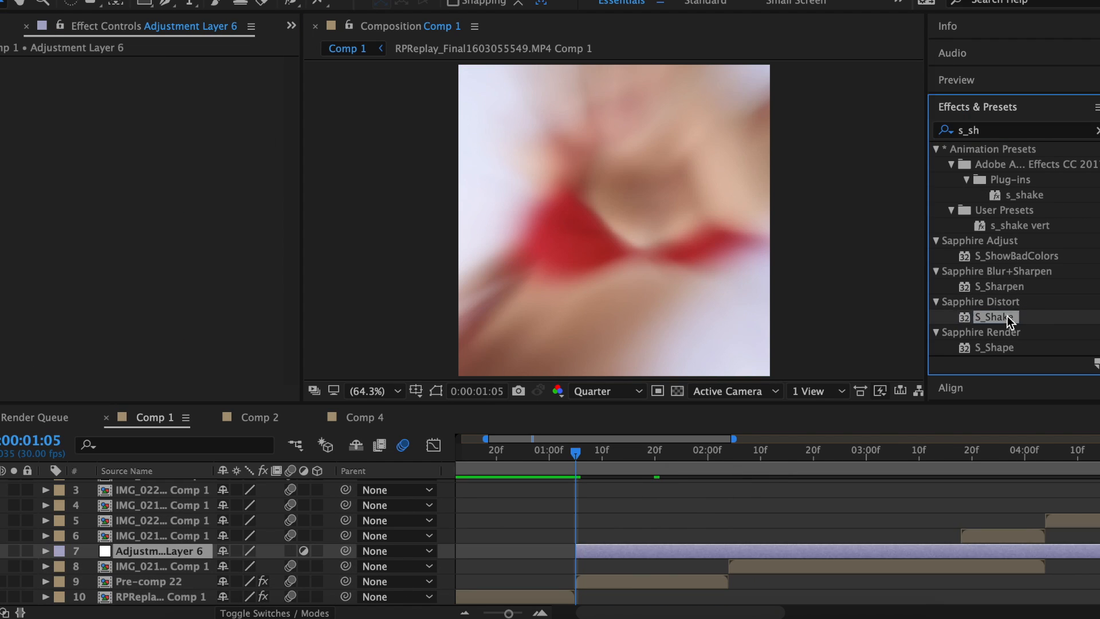
Add S_Shake to Adjustment Layer 6 with tilt amplitude 2, motion blur on, amplitude 0.4.
{"action": "left_click_drag", "start_coordinate": [1006, 316], "coordinate": [659, 549]}
{"action": "left_click", "coordinate": [0, 295]}
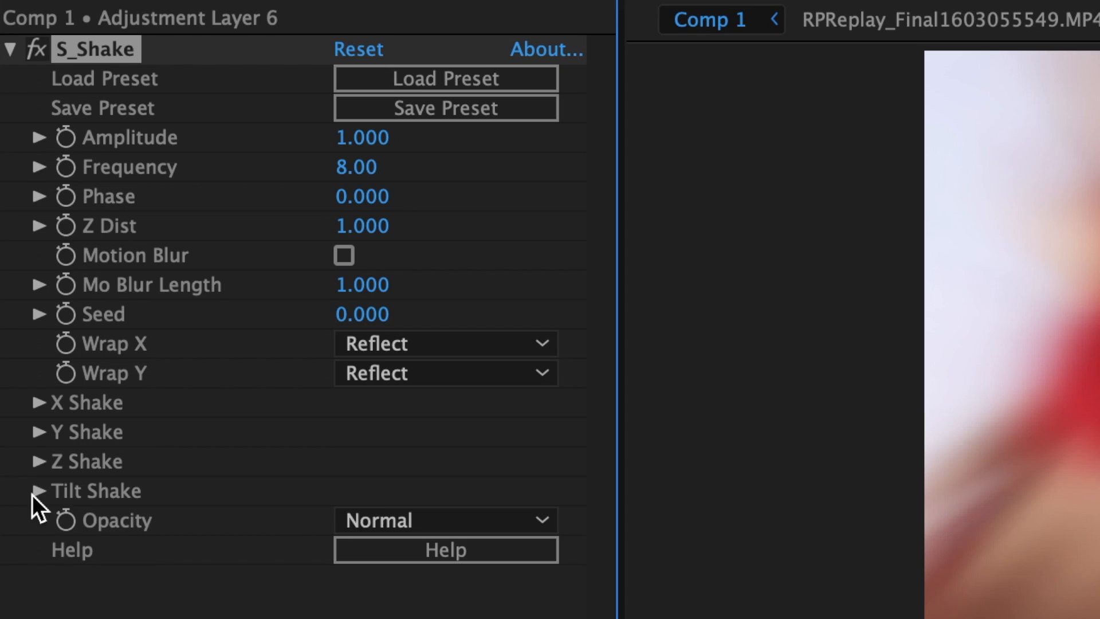
{"action": "left_click_drag", "start_coordinate": [158, 313], "coordinate": [153, 312]}
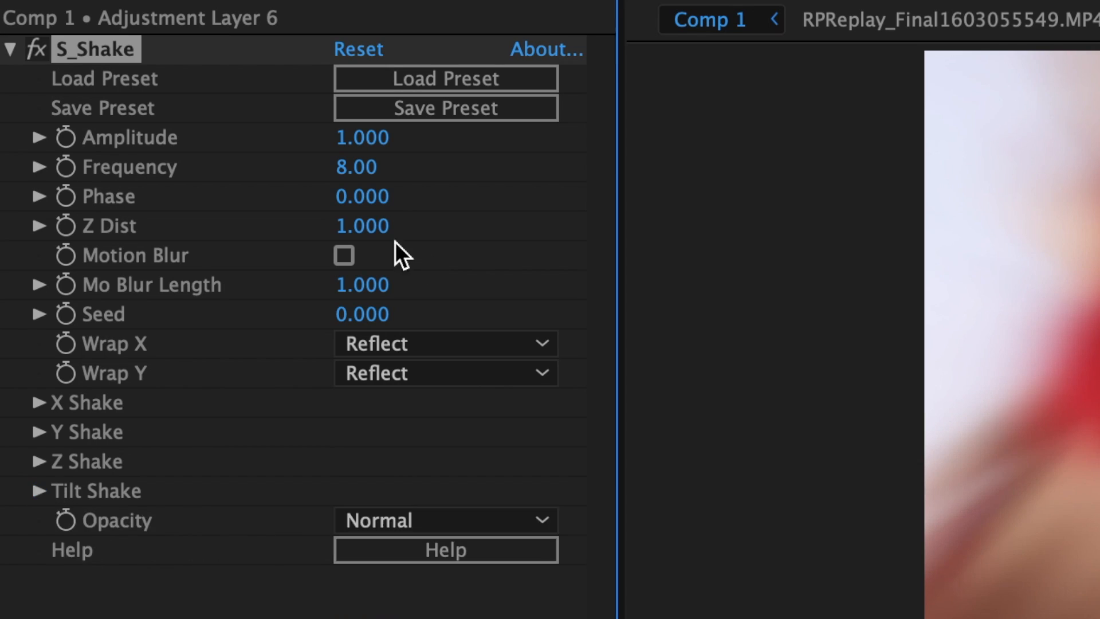
{"action": "left_click", "coordinate": [344, 255]}
{"action": "left_click", "coordinate": [362, 137]}
{"action": "type", "text": ".4"}
{"action": "key", "text": "Return"}
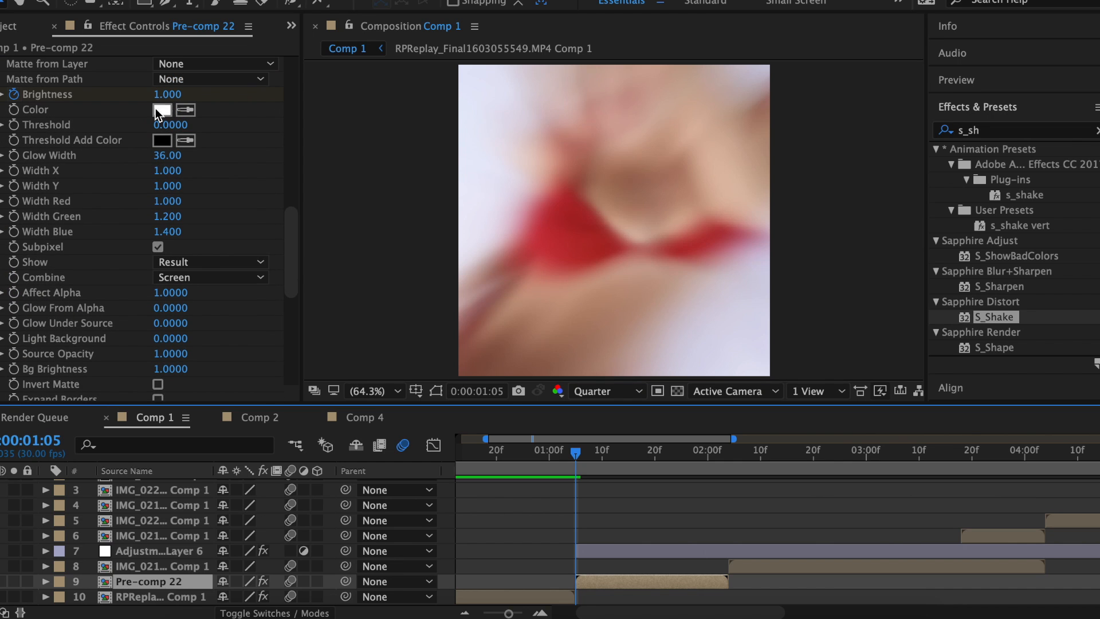
Change the glow colour to a light pink.
{"action": "left_click", "coordinate": [156, 109]}
{"action": "left_click", "coordinate": [613, 203]}
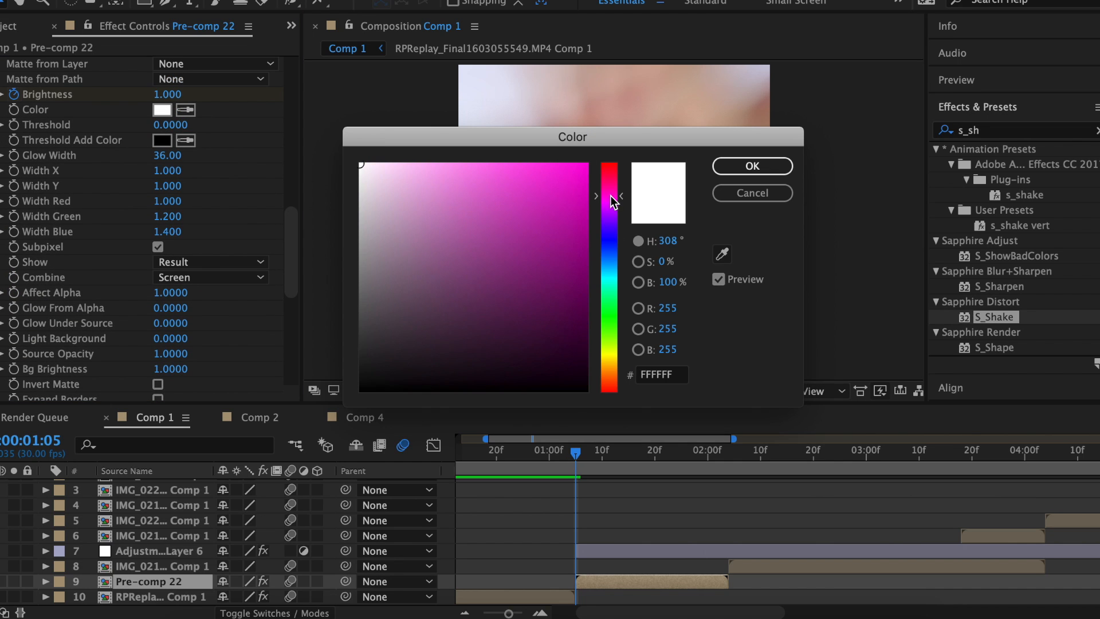
{"action": "left_click", "coordinate": [424, 174]}
{"action": "left_click", "coordinate": [734, 165]}
Keyframe Pre-comp 22's Scale at 110% on 1:20 and 115% on 1:23.
{"action": "key", "text": "s"}
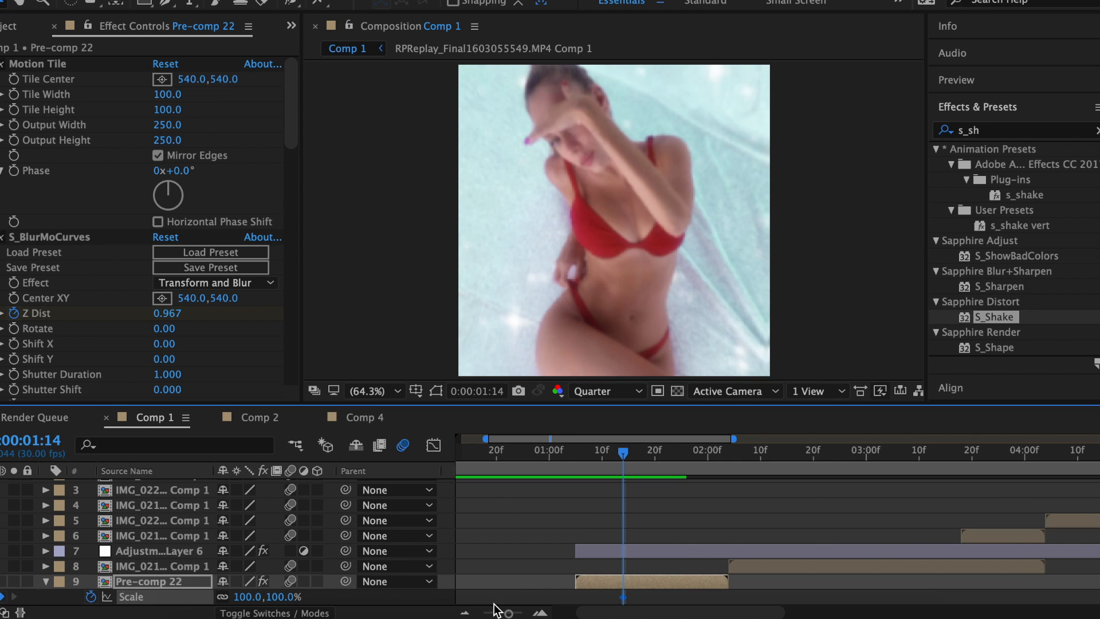
{"action": "scroll", "coordinate": [262, 564], "scroll_direction": "down", "scroll_amount": 2}
{"action": "left_click", "coordinate": [655, 454]}
{"action": "type", "text": "110"}
{"action": "key", "text": "Return"}
{"action": "left_click", "coordinate": [670, 453]}
{"action": "left_click", "coordinate": [246, 567]}
{"action": "type", "text": "115"}
{"action": "key", "text": "Return"}
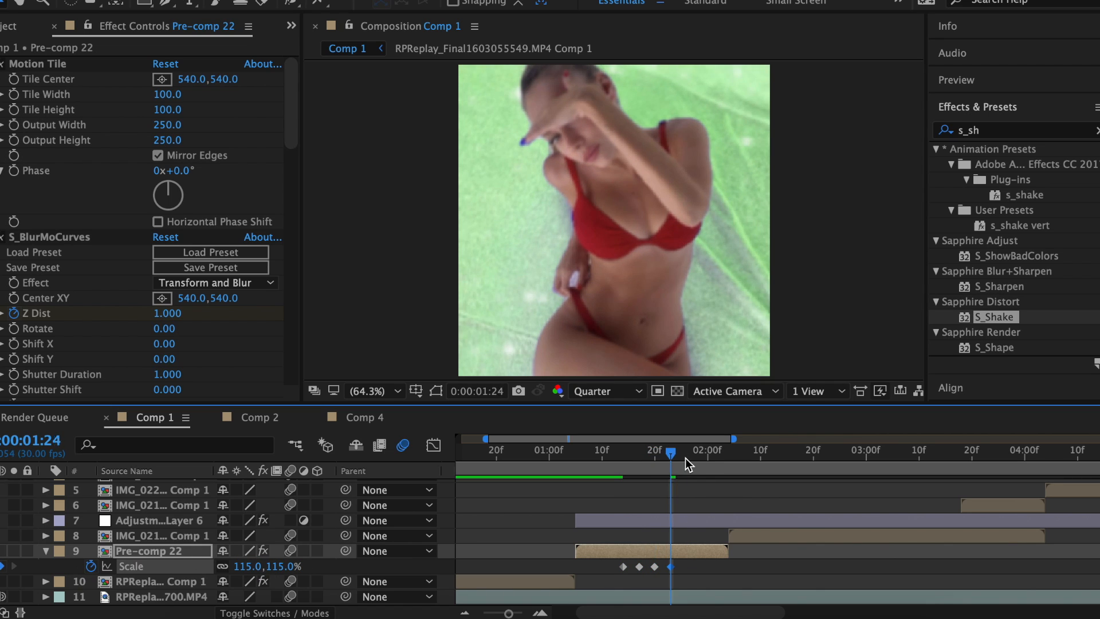
Add a 120% Scale keyframe at 1:26, preview, and drag it slightly later.
{"action": "left_click", "coordinate": [687, 454]}
{"action": "left_click", "coordinate": [253, 566]}
{"action": "type", "text": "120"}
{"action": "key", "text": "Return"}
{"action": "left_click", "coordinate": [591, 457]}
{"action": "key", "text": "space"}
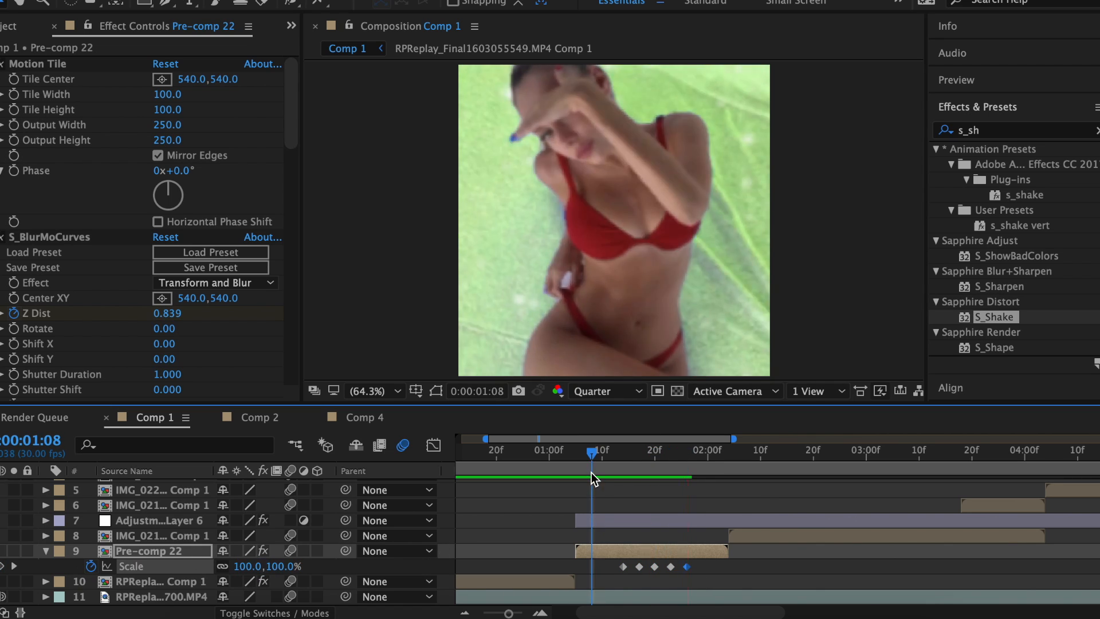
{"action": "key", "text": "space"}
{"action": "left_click_drag", "start_coordinate": [687, 566], "coordinate": [723, 568]}
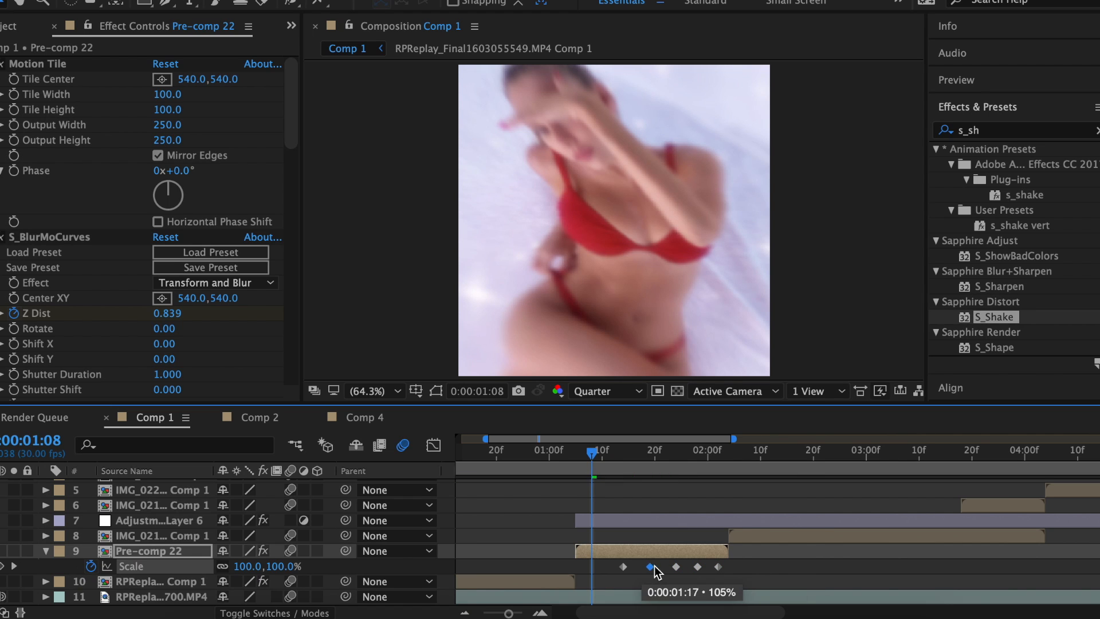
Confirm the Z Dist value and park the time at 2:03.
{"action": "left_click", "coordinate": [560, 453]}
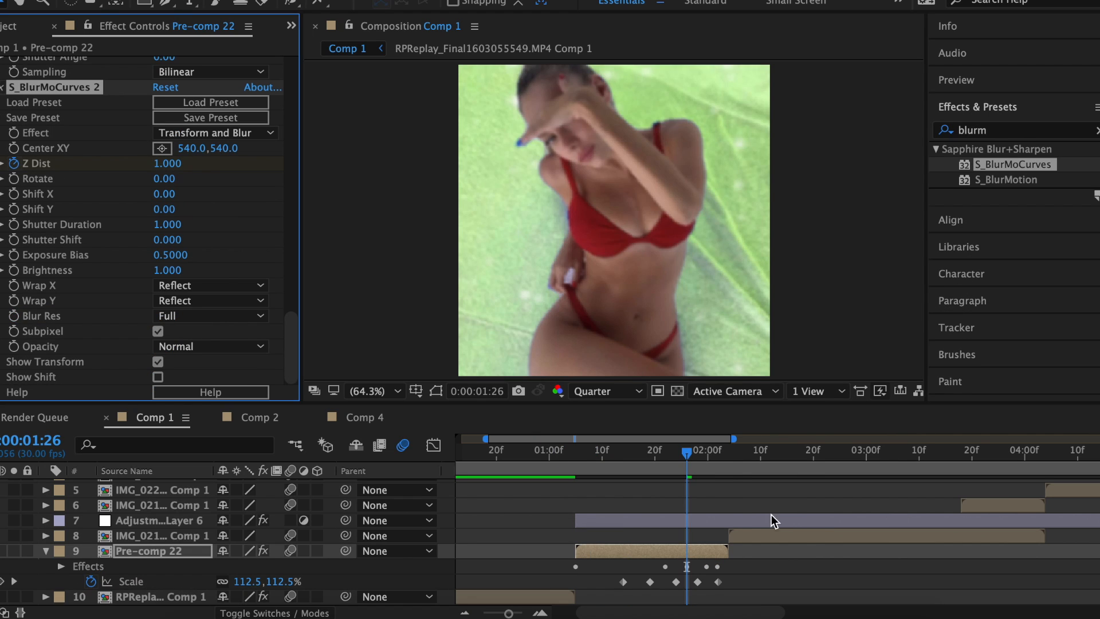
{"action": "left_click_drag", "start_coordinate": [727, 462], "coordinate": [723, 462]}
{"action": "key", "text": "Return"}
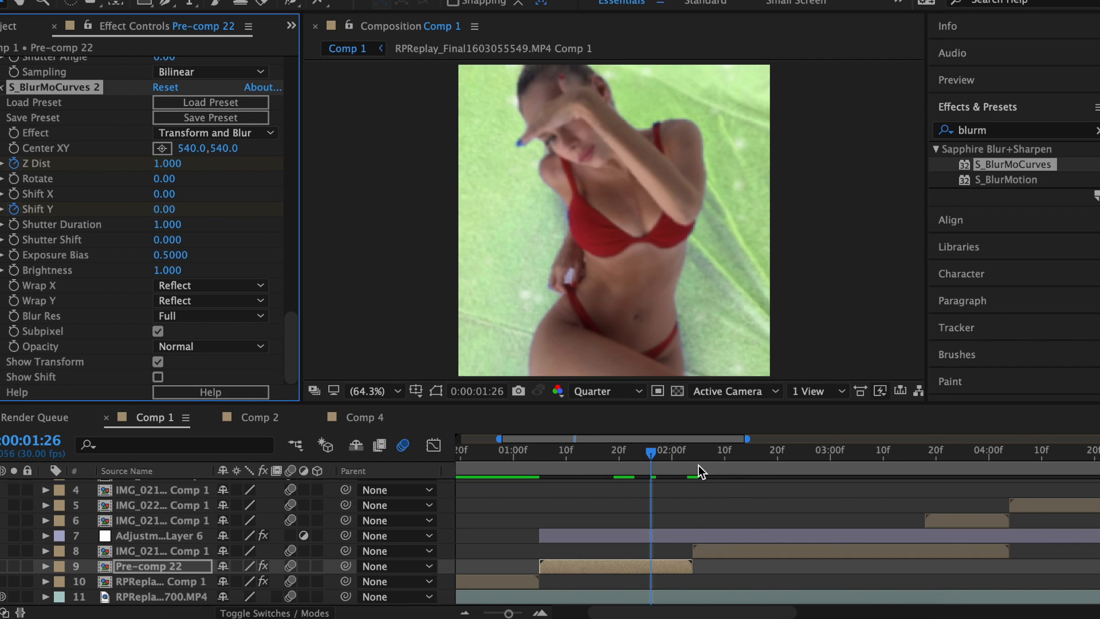
{"action": "left_click", "coordinate": [686, 463]}
Roto-brush the elevator woman in IMG_0216 as foreground, then return to Comp 1.
{"action": "left_click_drag", "start_coordinate": [166, 210], "coordinate": [149, 209]}
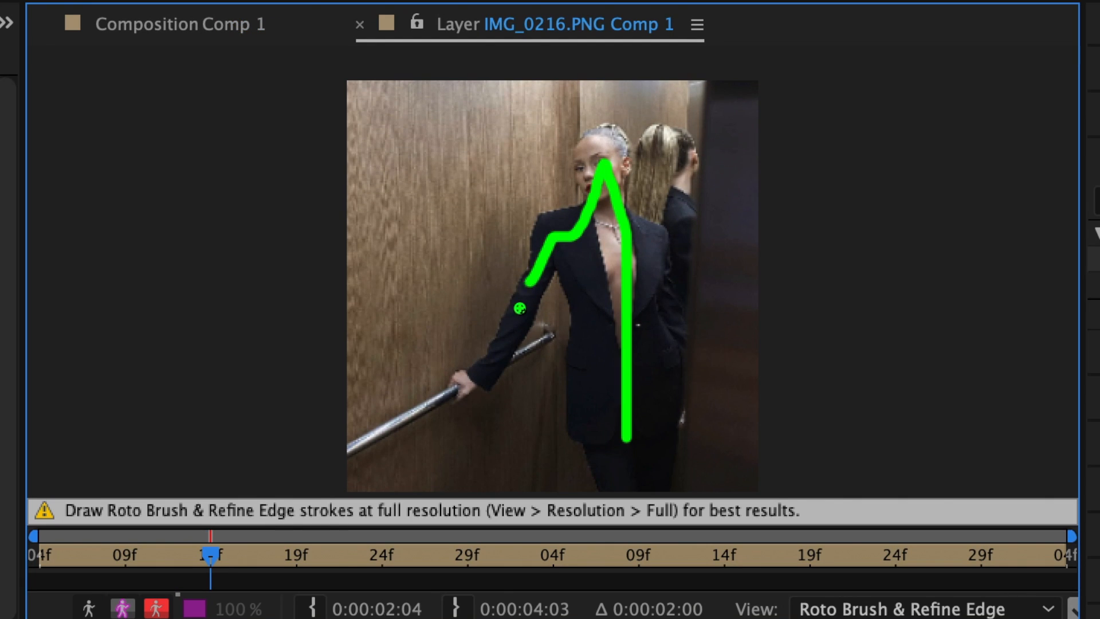
{"action": "left_click_drag", "start_coordinate": [530, 285], "coordinate": [477, 385]}
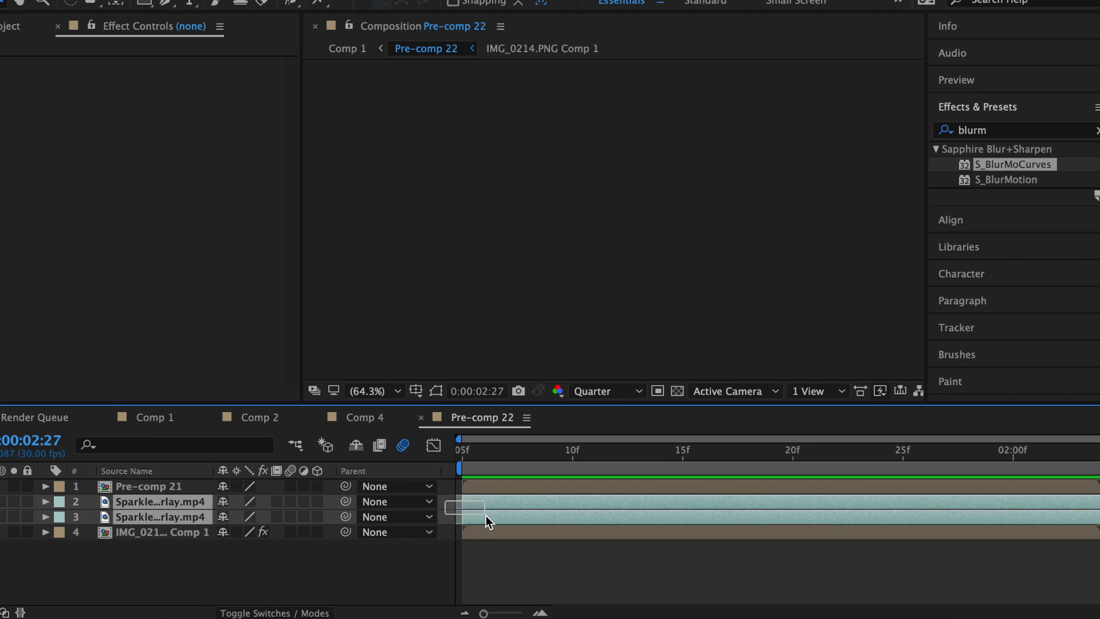
{"action": "left_click", "coordinate": [361, 417]}
{"action": "left_click", "coordinate": [260, 423]}
{"action": "left_click", "coordinate": [155, 418]}
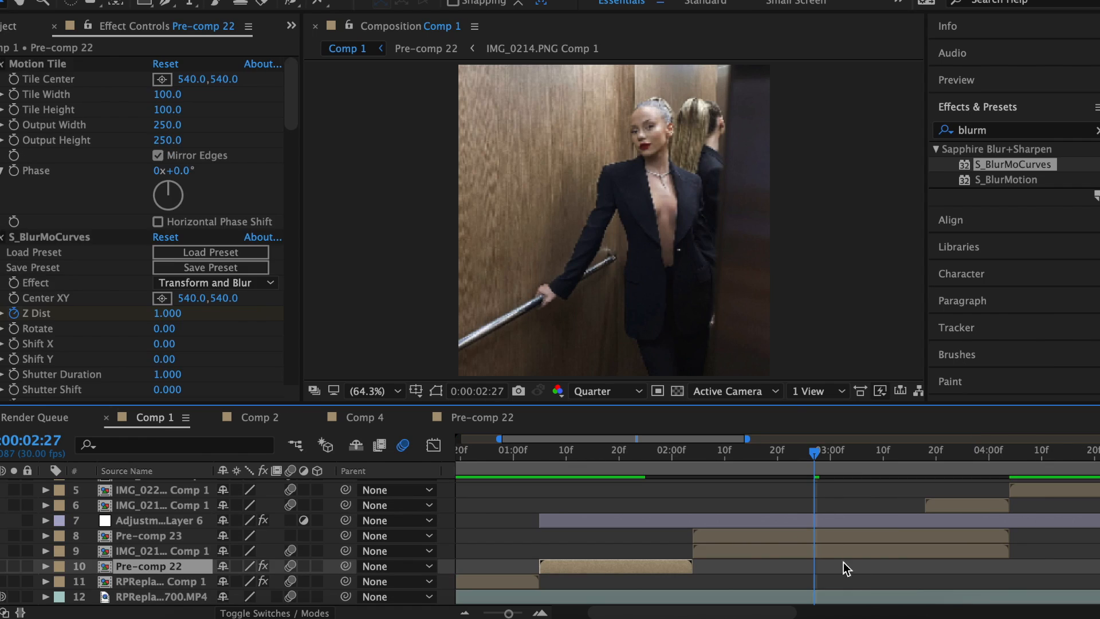
Paste the two sparkle layers, align them with the elevator photo, and pre-compose them.
{"action": "left_click", "coordinate": [825, 553]}
{"action": "key", "text": "super+v"}
{"action": "scroll", "coordinate": [825, 554], "scroll_direction": "left", "scroll_amount": 4}
{"action": "left_click_drag", "start_coordinate": [578, 564], "coordinate": [916, 558]}
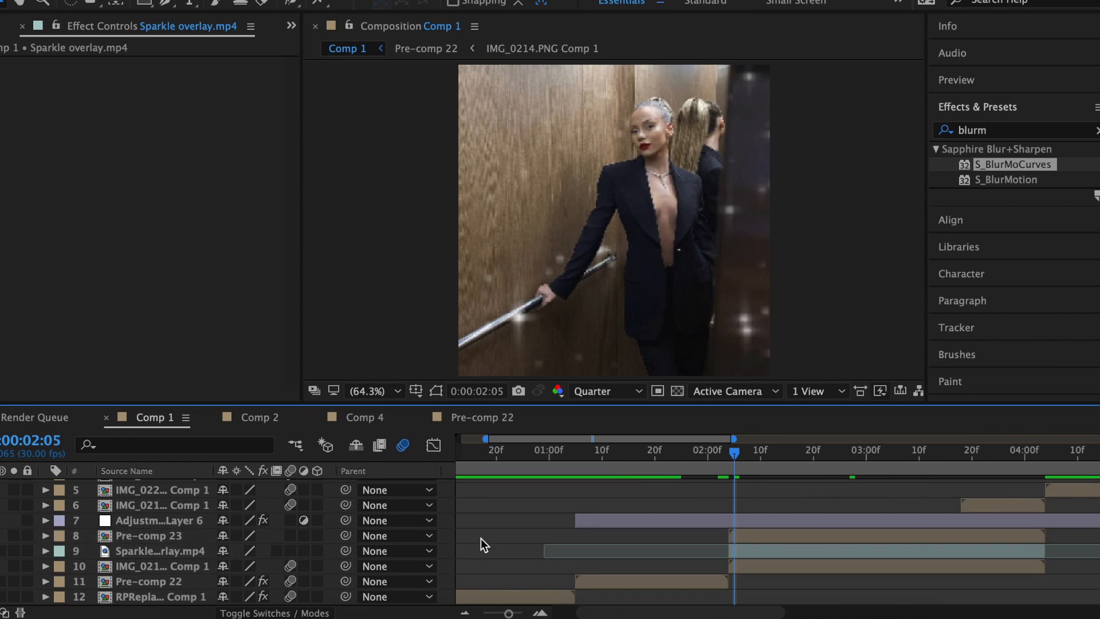
{"action": "left_click_drag", "start_coordinate": [480, 538], "coordinate": [837, 545]}
{"action": "right_click", "coordinate": [837, 545]}
{"action": "left_click", "coordinate": [867, 463]}
{"action": "left_click", "coordinate": [695, 414]}
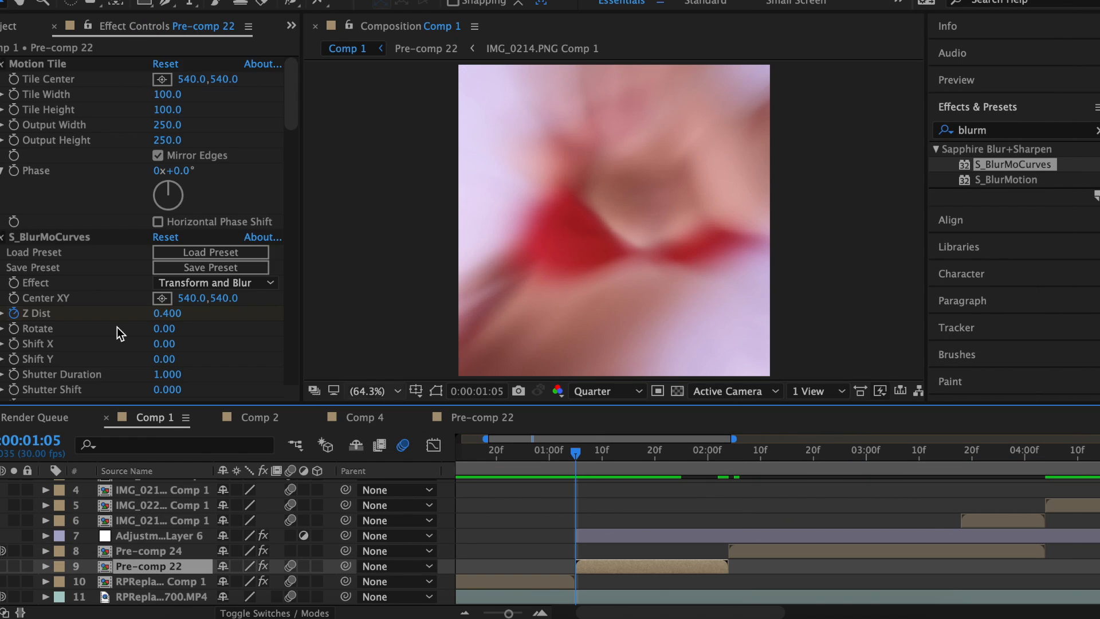
Apply the zoom main 2 preset to Pre-comp 24 at 2:04.
{"action": "scroll", "coordinate": [86, 304], "scroll_direction": "down", "scroll_amount": 5}
{"action": "left_click", "coordinate": [26, 247]}
{"action": "left_click", "coordinate": [726, 469]}
{"action": "left_click", "coordinate": [754, 551]}
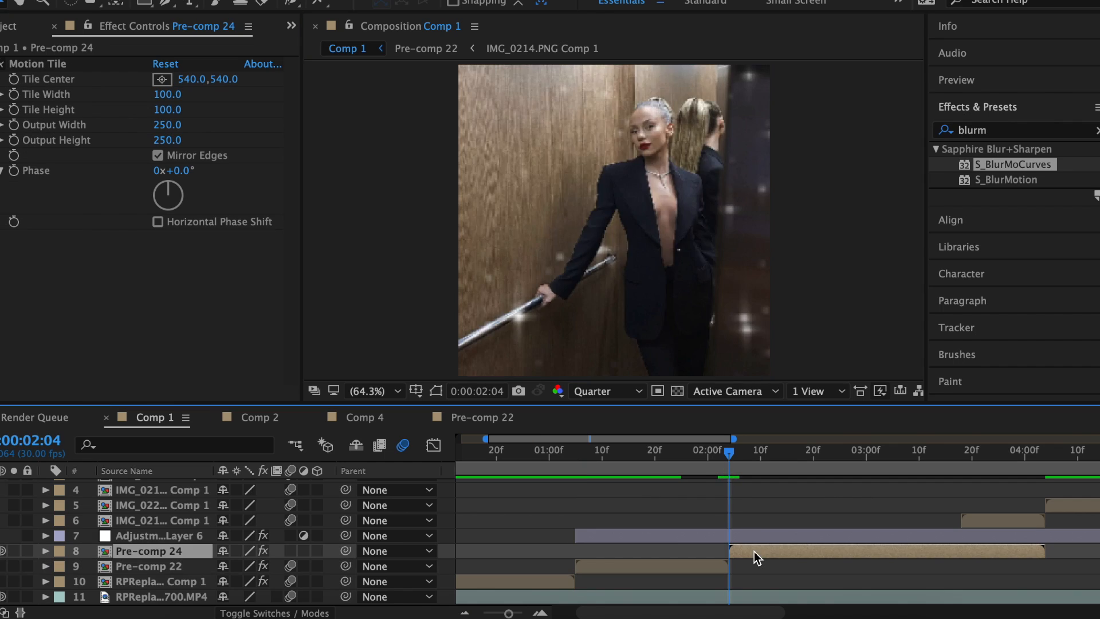
{"action": "key", "text": "u"}
{"action": "left_click", "coordinate": [861, 582]}
{"action": "left_click_drag", "start_coordinate": [1021, 180], "coordinate": [704, 543]}
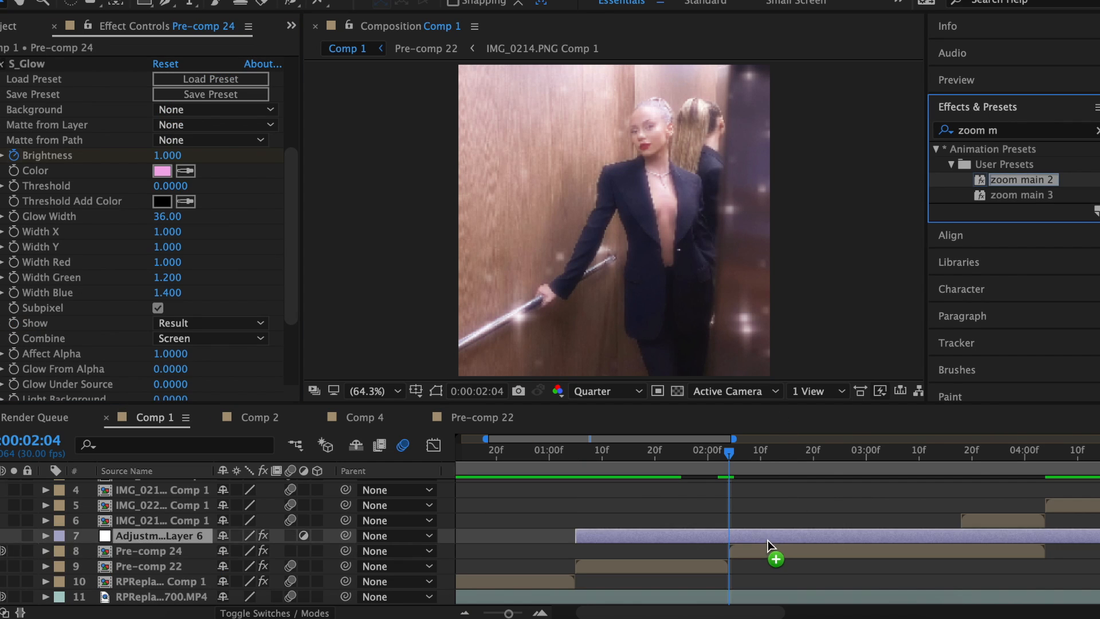
Set Motion Tile Wrap X and Wrap Y to Reflect and keyframe Shift Y at 150.
{"action": "left_click", "coordinate": [200, 282]}
{"action": "left_click", "coordinate": [195, 336]}
{"action": "left_click", "coordinate": [195, 300]}
{"action": "left_click", "coordinate": [193, 352]}
{"action": "left_click", "coordinate": [15, 208]}
{"action": "left_click", "coordinate": [168, 210]}
{"action": "type", "text": "150"}
{"action": "key", "text": "Return"}
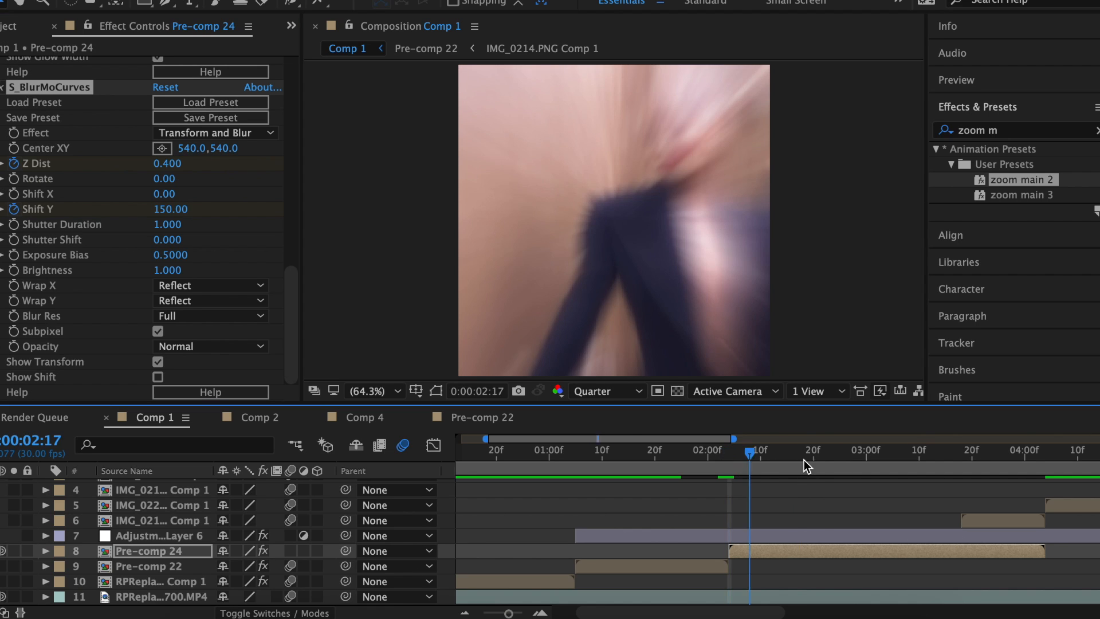
Apply Easy Ease to Pre-comp 22's scale keyframes.
{"action": "left_click_drag", "start_coordinate": [797, 465], "coordinate": [835, 467]}
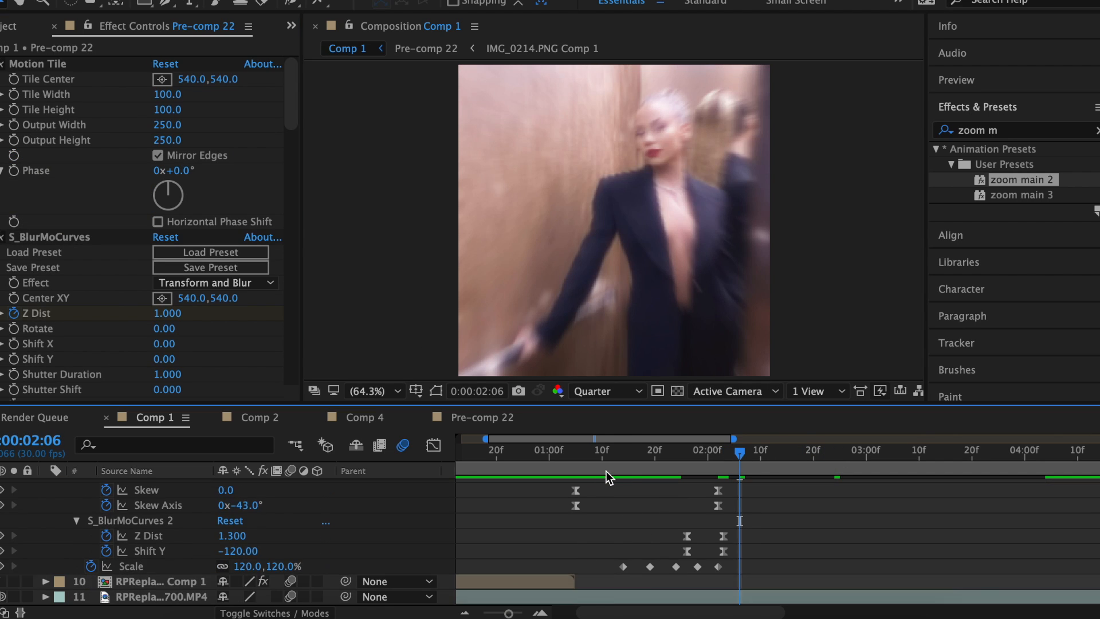
{"action": "left_click_drag", "start_coordinate": [606, 470], "coordinate": [621, 472]}
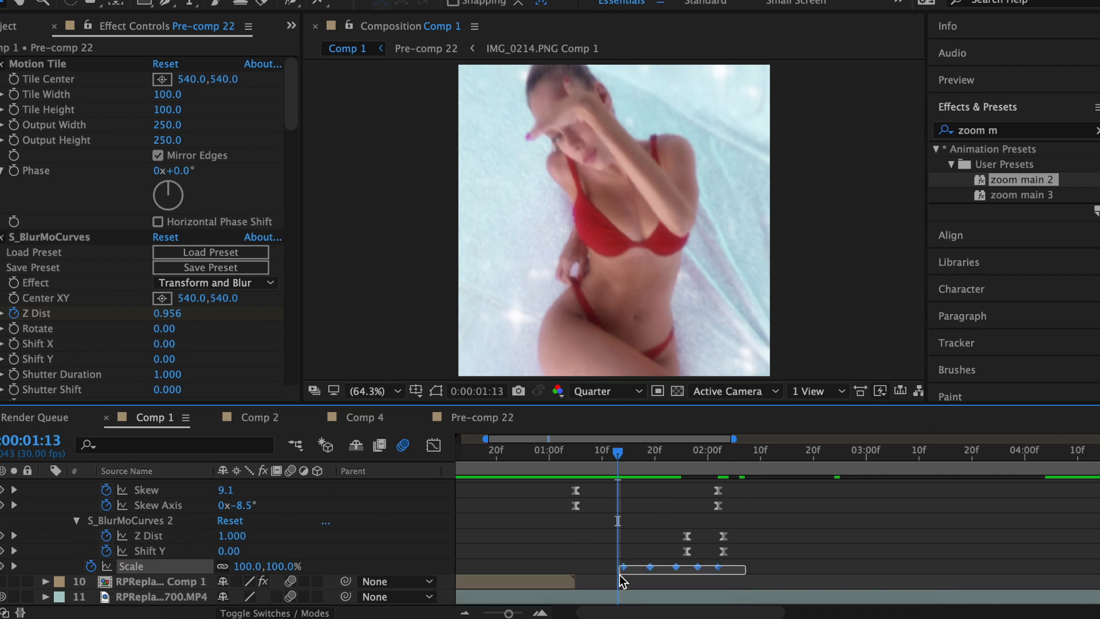
{"action": "left_click", "coordinate": [623, 459]}
{"action": "right_click", "coordinate": [623, 567]}
{"action": "mouse_move", "coordinate": [656, 602]}
{"action": "left_click", "coordinate": [870, 502]}
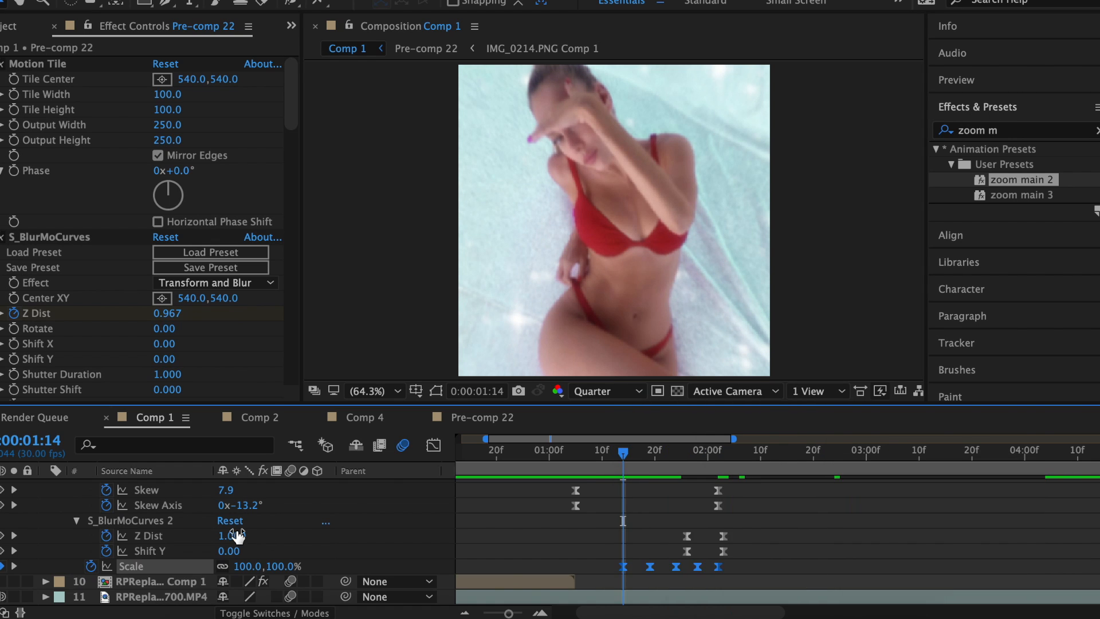
{"action": "scroll", "coordinate": [45, 519], "scroll_direction": "up", "scroll_amount": 5}
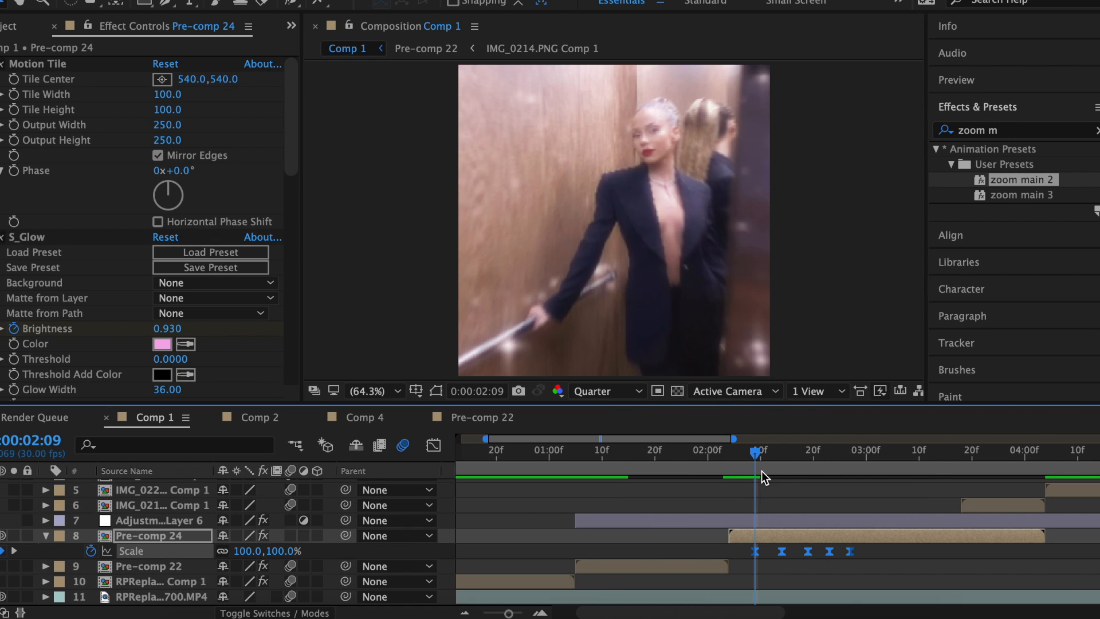
Keyframe Pre-comp 24's Scale at 125% on 2:28 and 130% on 3:02.
{"action": "mouse_move", "coordinate": [761, 470]}
{"action": "left_mouse_down"}
{"action": "mouse_move", "coordinate": [726, 466]}
{"action": "mouse_move", "coordinate": [764, 467]}
{"action": "left_mouse_up"}
{"action": "left_click", "coordinate": [796, 551]}
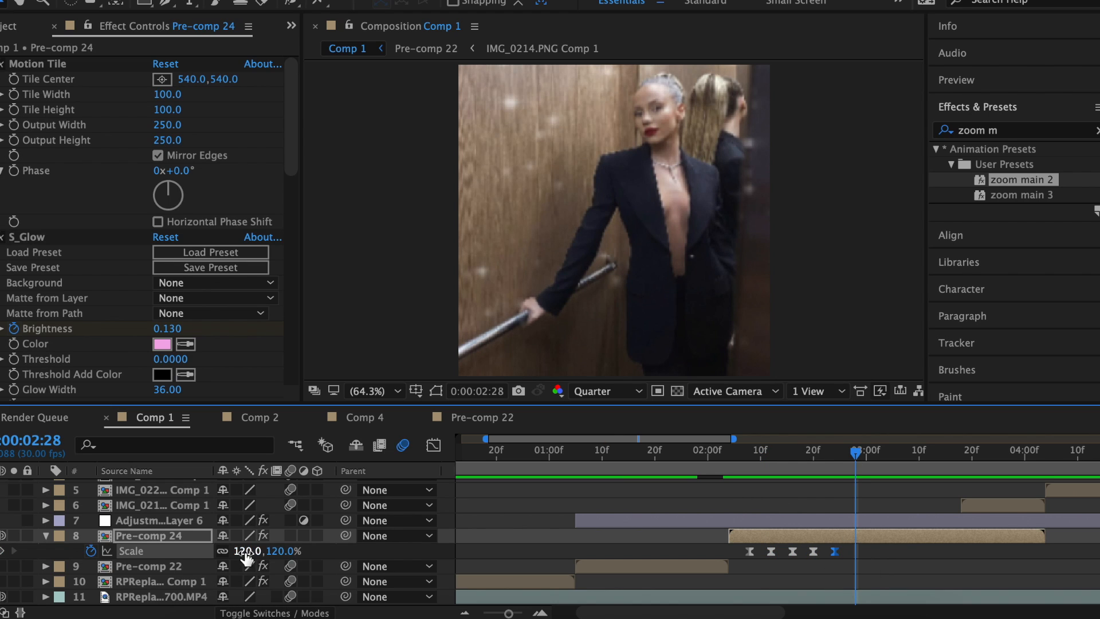
{"action": "left_click", "coordinate": [246, 551]}
{"action": "type", "text": "125"}
{"action": "key", "text": "Return"}
{"action": "left_click_drag", "start_coordinate": [856, 465], "coordinate": [878, 465]}
{"action": "type", "text": "130"}
{"action": "key", "text": "Return"}
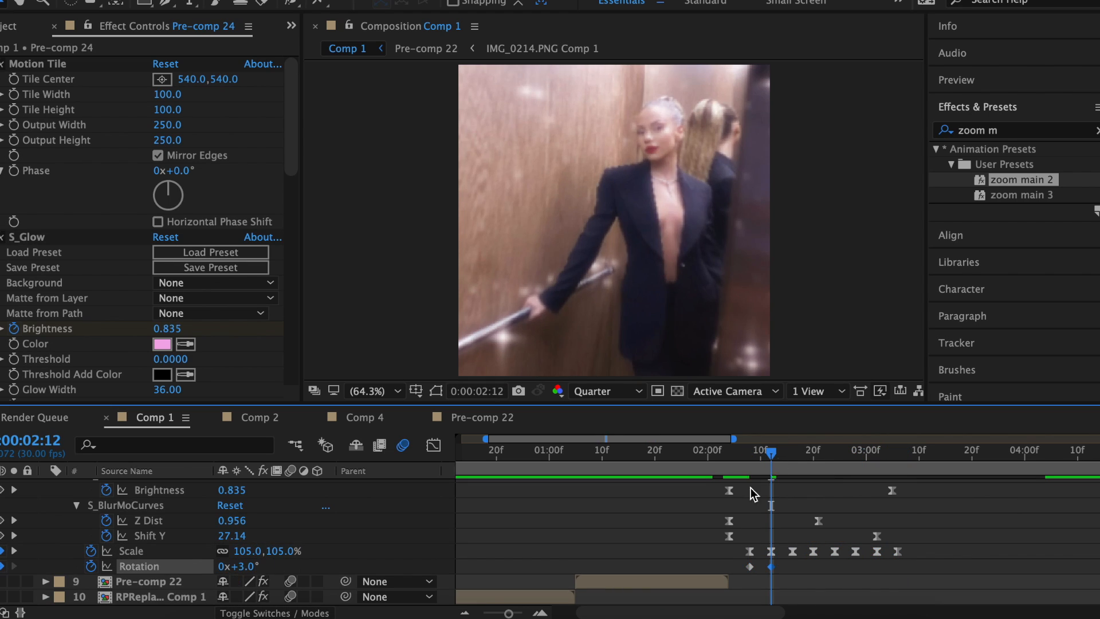
{"action": "key", "text": "k"}
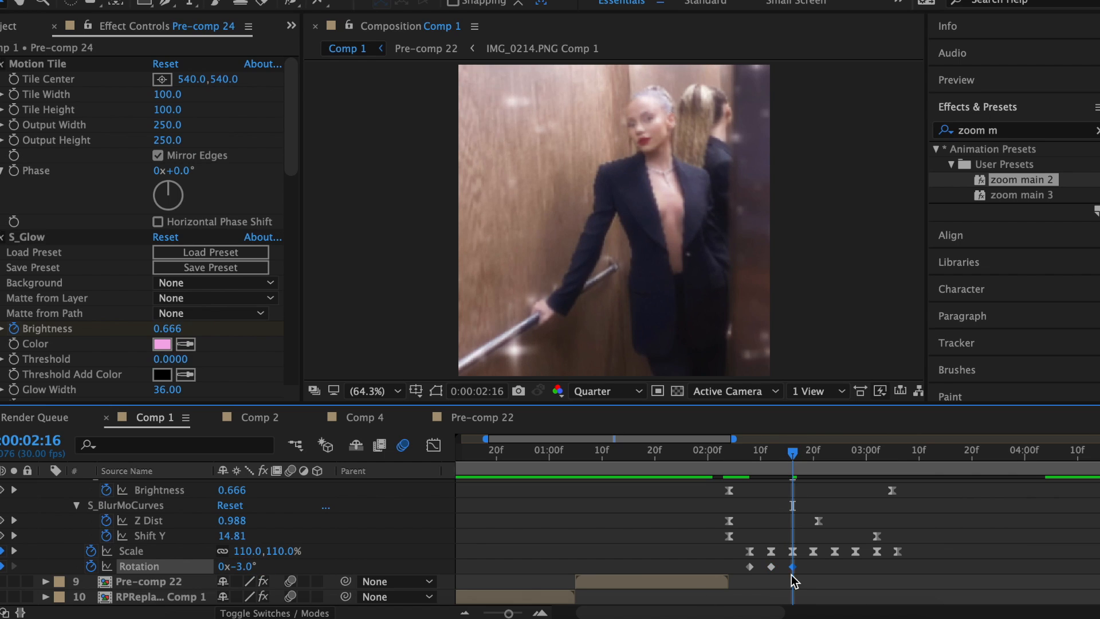
Set Rotation to 3° at 3:06 and Easy Ease the rotation keyframes.
{"action": "left_click_drag", "start_coordinate": [792, 453], "coordinate": [899, 455]}
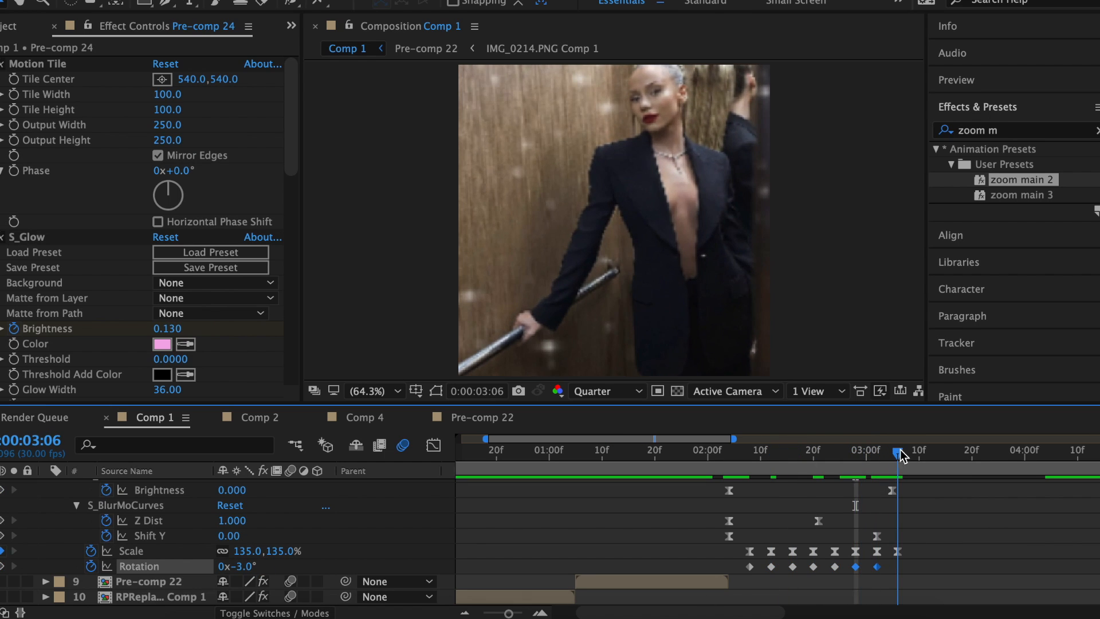
{"action": "left_click", "coordinate": [242, 566]}
{"action": "type", "text": "3"}
{"action": "key", "text": "Return"}
{"action": "right_click", "coordinate": [749, 566]}
{"action": "left_click", "coordinate": [624, 513]}
{"action": "left_click", "coordinate": [730, 466]}
{"action": "key", "text": "space"}
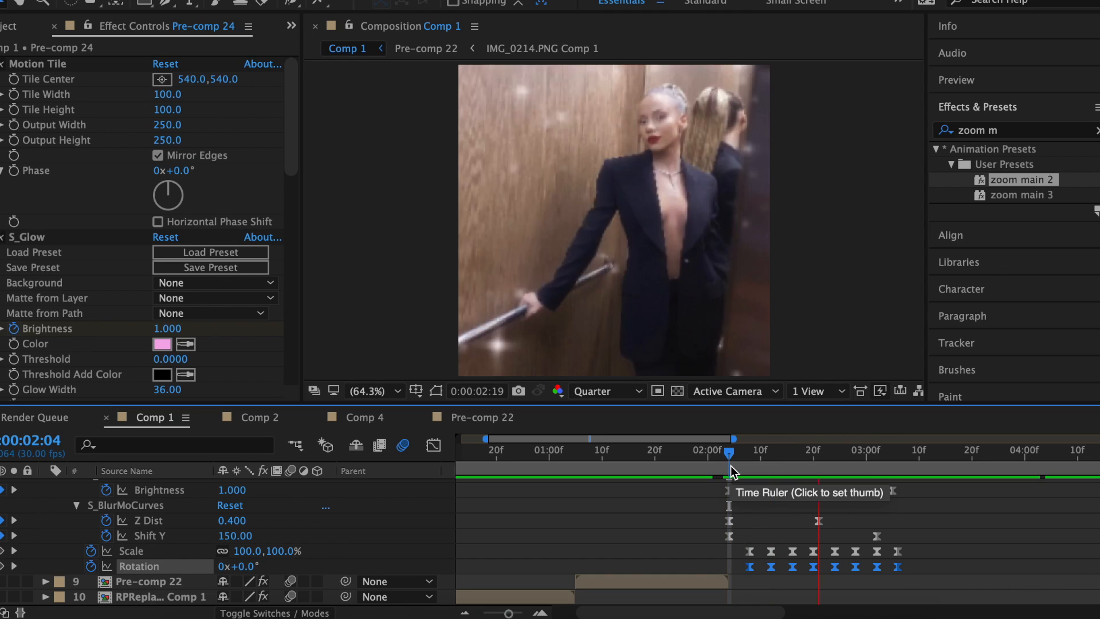
Set Rotation to -1° at 2:16.
{"action": "left_click_drag", "start_coordinate": [730, 465], "coordinate": [796, 456]}
{"action": "left_click", "coordinate": [245, 566]}
{"action": "type", "text": "-1"}
{"action": "key", "text": "Return"}
{"action": "left_click", "coordinate": [791, 567]}
Repeat the rotation wiggle by pasting its keyframes again at 2:20.
{"action": "key", "text": "j"}
{"action": "left_click", "coordinate": [815, 466]}
{"action": "key", "text": "super+v"}
{"action": "left_click_drag", "start_coordinate": [850, 466], "coordinate": [899, 466]}
{"action": "key", "text": "super+v"}
{"action": "left_click", "coordinate": [287, 553]}
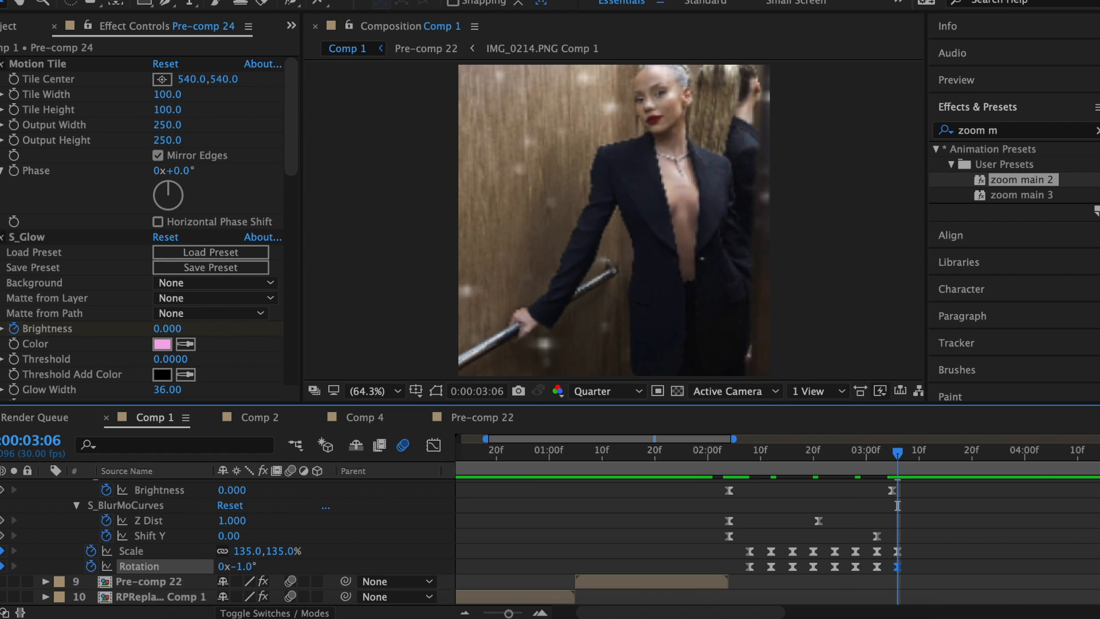
Select the later Scale and Rotation keyframes and preview the animation.
{"action": "left_click", "coordinate": [697, 453]}
{"action": "left_click_drag", "start_coordinate": [906, 576], "coordinate": [762, 549]}
{"action": "left_click_drag", "start_coordinate": [918, 576], "coordinate": [804, 555]}
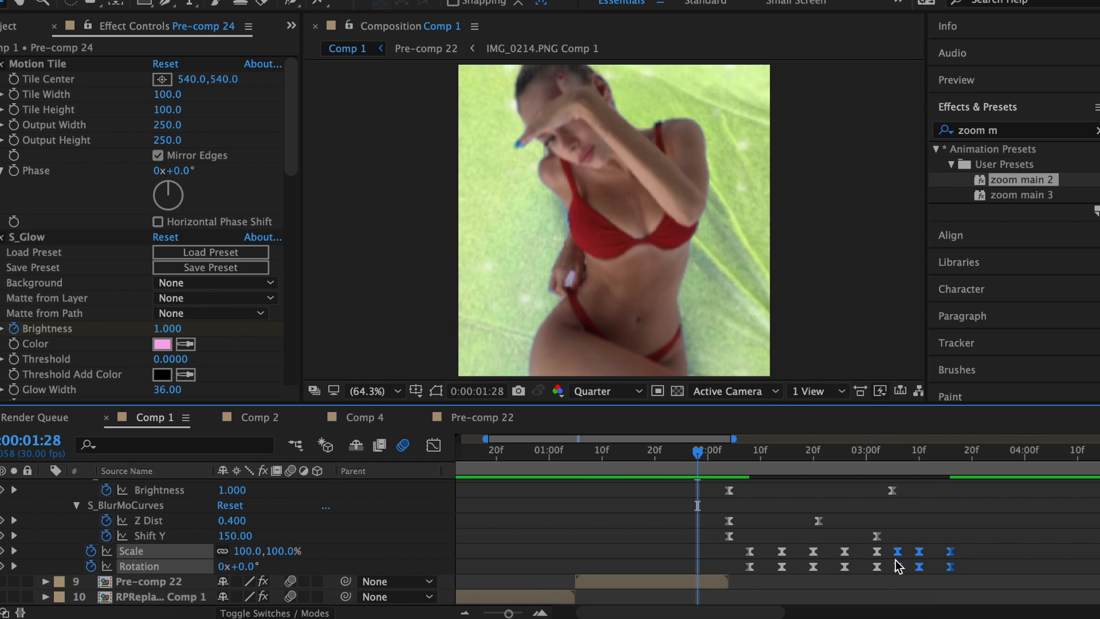
{"action": "key", "text": "space"}
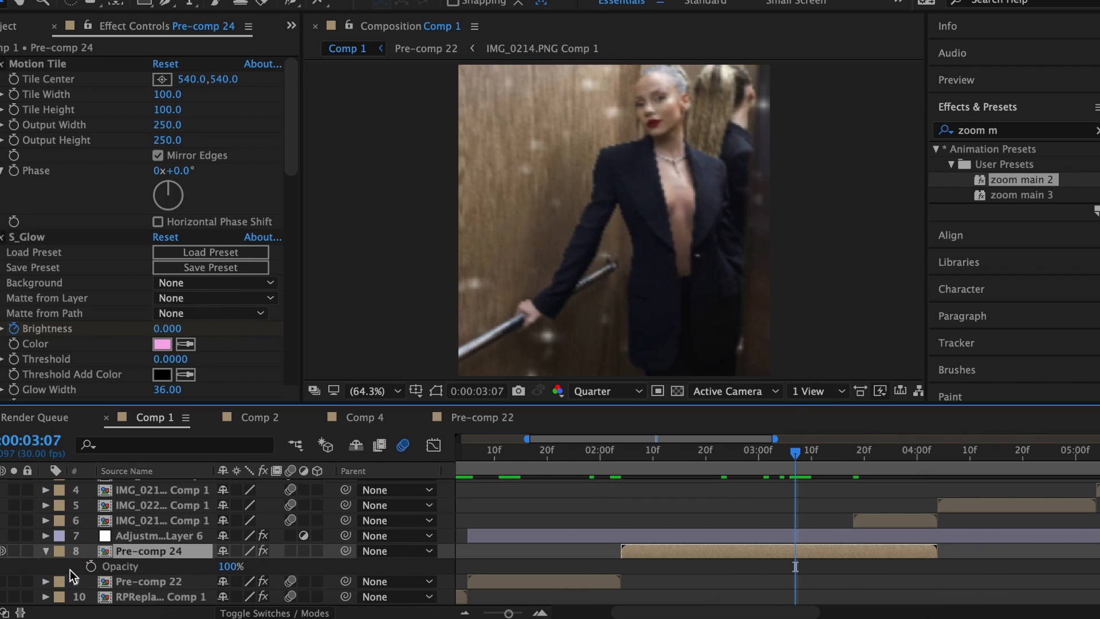
{"action": "left_click_drag", "start_coordinate": [856, 463], "coordinate": [850, 459]}
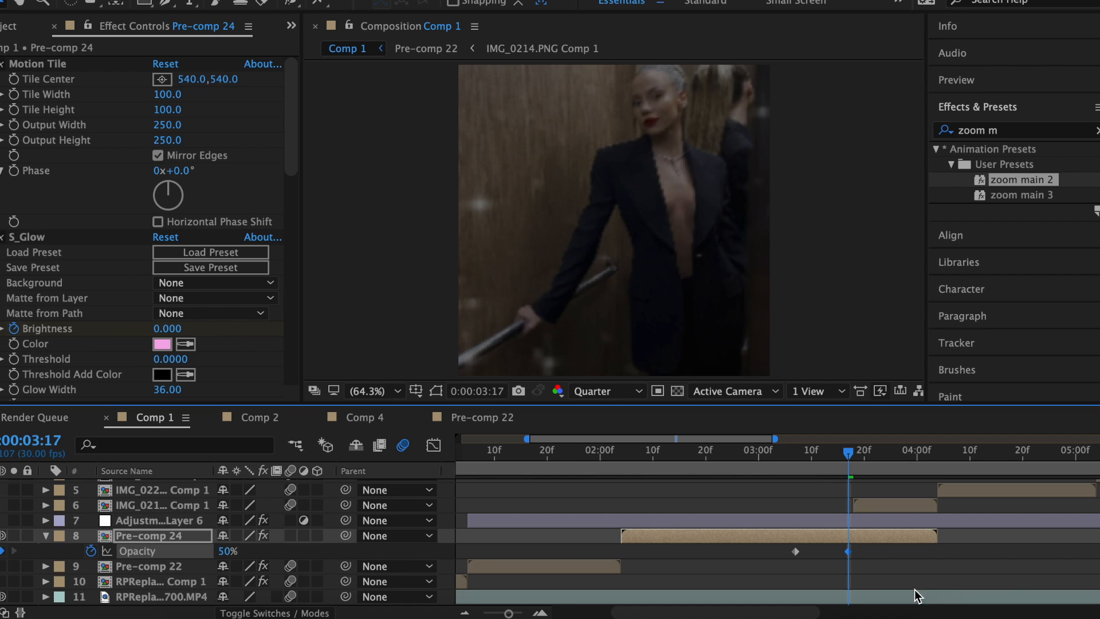
Easy Ease the opacity keyframes and shift them one frame later.
{"action": "right_click", "coordinate": [795, 551]}
{"action": "mouse_move", "coordinate": [884, 601]}
{"action": "left_click", "coordinate": [630, 499]}
{"action": "left_click_drag", "start_coordinate": [847, 551], "coordinate": [853, 552]}
At 3:28, add a new white solid layer.
{"action": "left_click_drag", "start_coordinate": [852, 453], "coordinate": [907, 456]}
{"action": "left_click", "coordinate": [933, 566]}
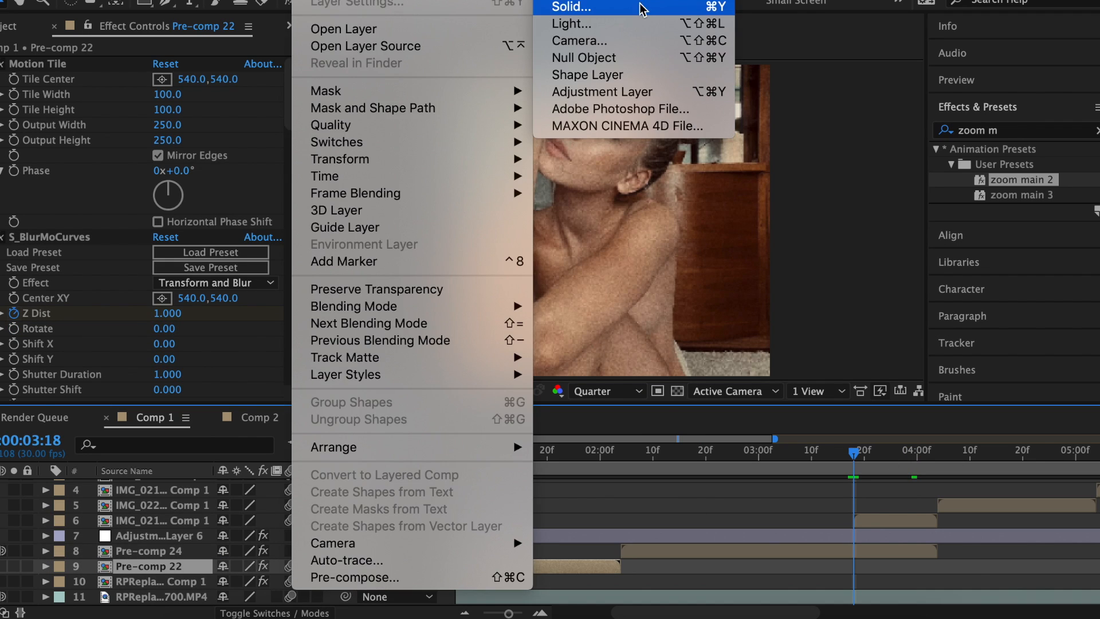
{"action": "left_click", "coordinate": [641, 6]}
{"action": "left_click", "coordinate": [325, 357]}
{"action": "left_click", "coordinate": [778, 162]}
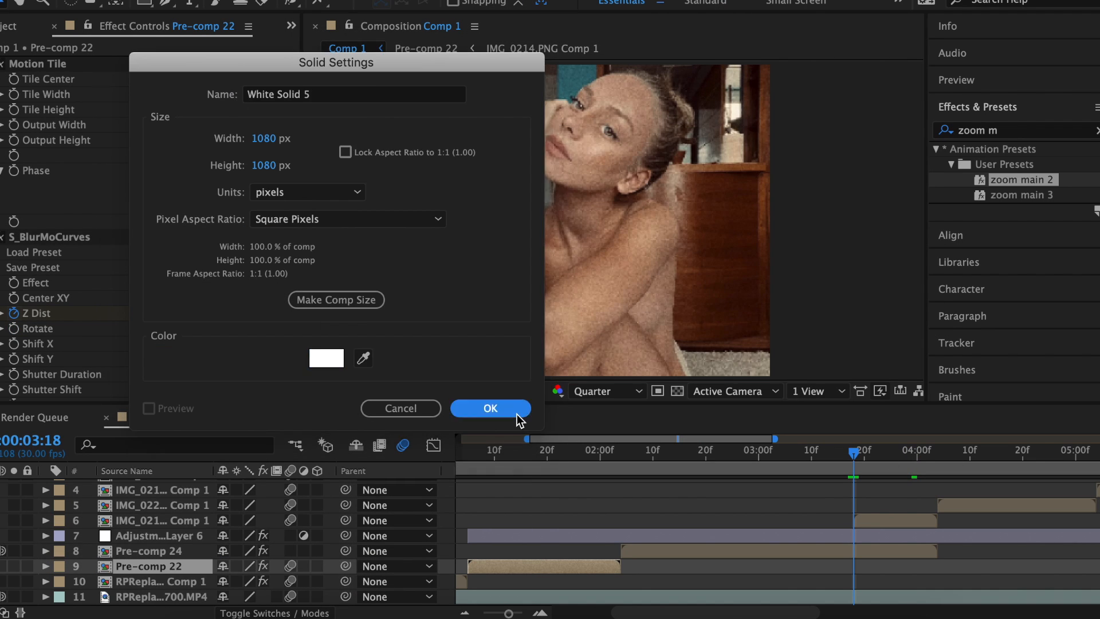
{"action": "left_click", "coordinate": [516, 414]}
At 3:23, set layer 8's Y Rotation to -90° and move that face into place on the cube.
{"action": "mouse_move", "coordinate": [850, 459]}
{"action": "left_mouse_down"}
{"action": "mouse_move", "coordinate": [929, 469]}
{"action": "mouse_move", "coordinate": [855, 461]}
{"action": "left_mouse_up"}
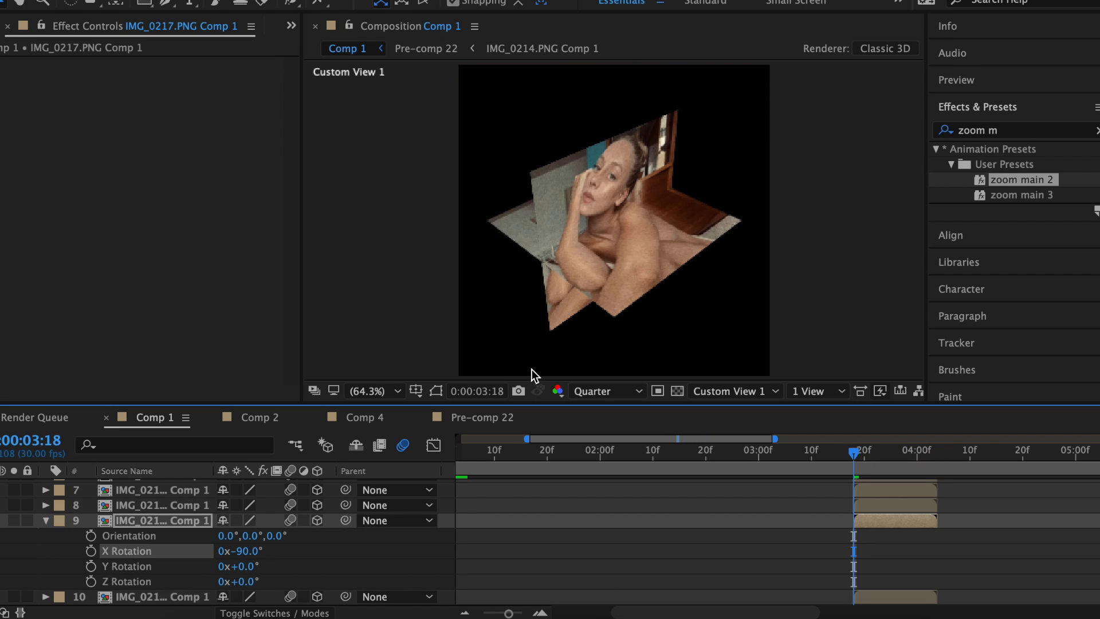
{"action": "left_click_drag", "start_coordinate": [663, 274], "coordinate": [591, 277]}
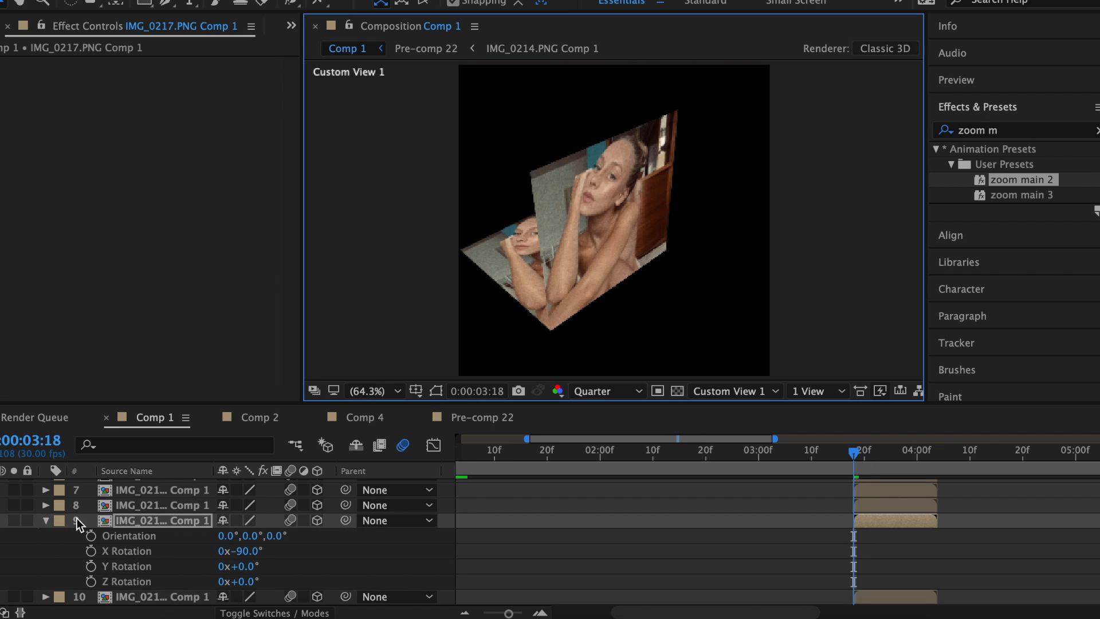
{"action": "key", "text": "r"}
{"action": "left_click", "coordinate": [102, 505]}
Set layer 7's Y Rotation to +90° and position layers 7 and 6 as cube faces.
{"action": "key", "text": "r"}
{"action": "left_click", "coordinate": [247, 551]}
{"action": "type", "text": "-90"}
{"action": "key", "text": "Return"}
{"action": "left_click_drag", "start_coordinate": [690, 246], "coordinate": [671, 180]}
{"action": "left_click", "coordinate": [882, 490]}
{"action": "key", "text": "r"}
{"action": "left_click", "coordinate": [249, 536]}
{"action": "type", "text": "90"}
{"action": "key", "text": "Return"}
{"action": "left_click_drag", "start_coordinate": [688, 246], "coordinate": [541, 250]}
Add Null 2 trimmed to the current time, parent image layers 7–11 to it, and scale it down.
{"action": "key", "text": "r"}
{"action": "scroll", "coordinate": [902, 511], "scroll_direction": "up", "scroll_amount": 3}
{"action": "left_click_drag", "start_coordinate": [290, 551], "coordinate": [252, 551]}
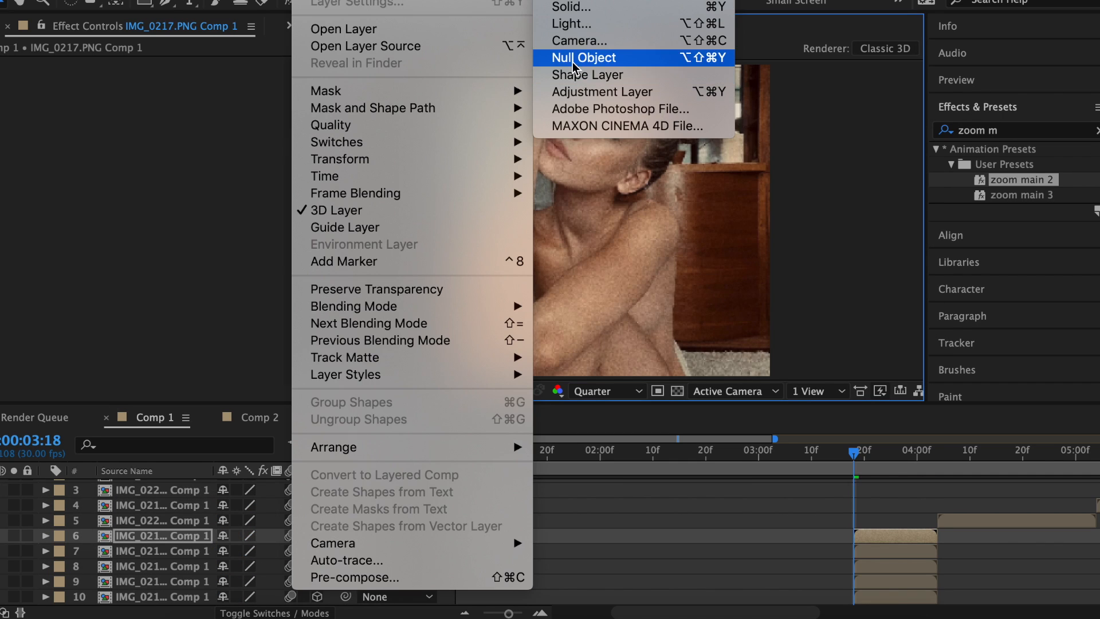
{"action": "left_click", "coordinate": [573, 62]}
{"action": "key", "text": "alt+["}
{"action": "scroll", "coordinate": [922, 499], "scroll_direction": "down", "scroll_amount": 4}
{"action": "left_click_drag", "start_coordinate": [998, 554], "coordinate": [451, 495]}
{"action": "scroll", "coordinate": [451, 496], "scroll_direction": "up", "scroll_amount": 2}
{"action": "left_click_drag", "start_coordinate": [346, 520], "coordinate": [920, 505]}
{"action": "left_click", "coordinate": [954, 505]}
{"action": "scroll", "coordinate": [954, 506], "scroll_direction": "right", "scroll_amount": 2}
{"action": "key", "text": "s"}
{"action": "left_click_drag", "start_coordinate": [232, 520], "coordinate": [205, 523]}
{"action": "key", "text": "r"}
Keyframe Null 2's Y Rotation to about -78° by 4:03 with eased keyframes, and move layer 11's anchor toward its edge.
{"action": "left_click", "coordinate": [91, 551]}
{"action": "left_click_drag", "start_coordinate": [819, 454], "coordinate": [889, 461]}
{"action": "left_click_drag", "start_coordinate": [238, 550], "coordinate": [172, 551]}
{"action": "left_click_drag", "start_coordinate": [914, 541], "coordinate": [821, 550]}
{"action": "right_click", "coordinate": [821, 550]}
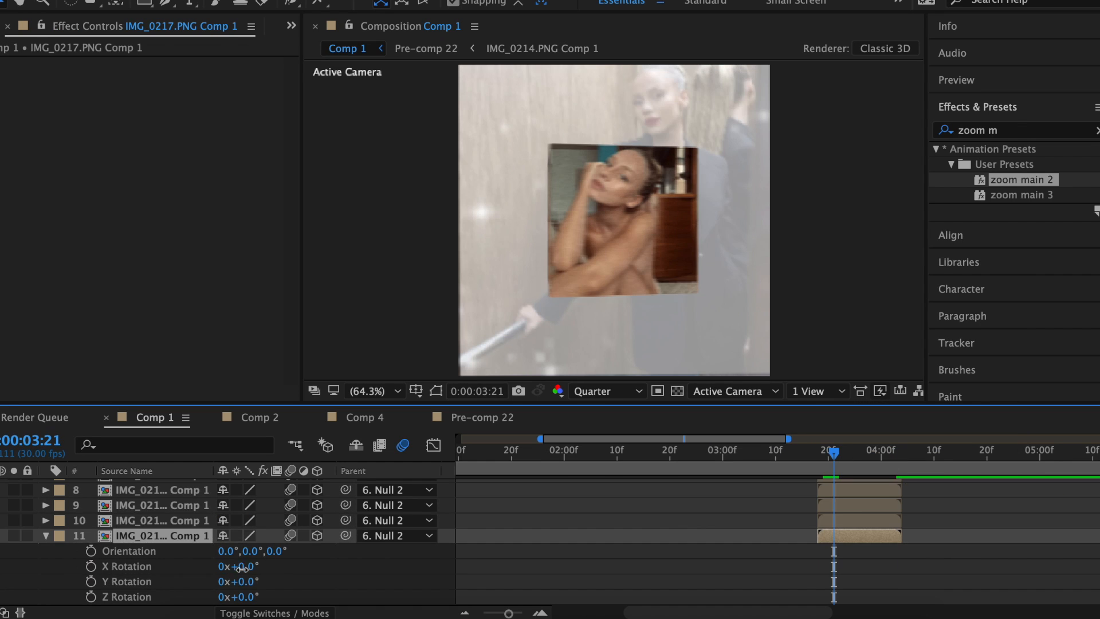
{"action": "key", "text": "a"}
{"action": "left_click_drag", "start_coordinate": [262, 550], "coordinate": [433, 564]}
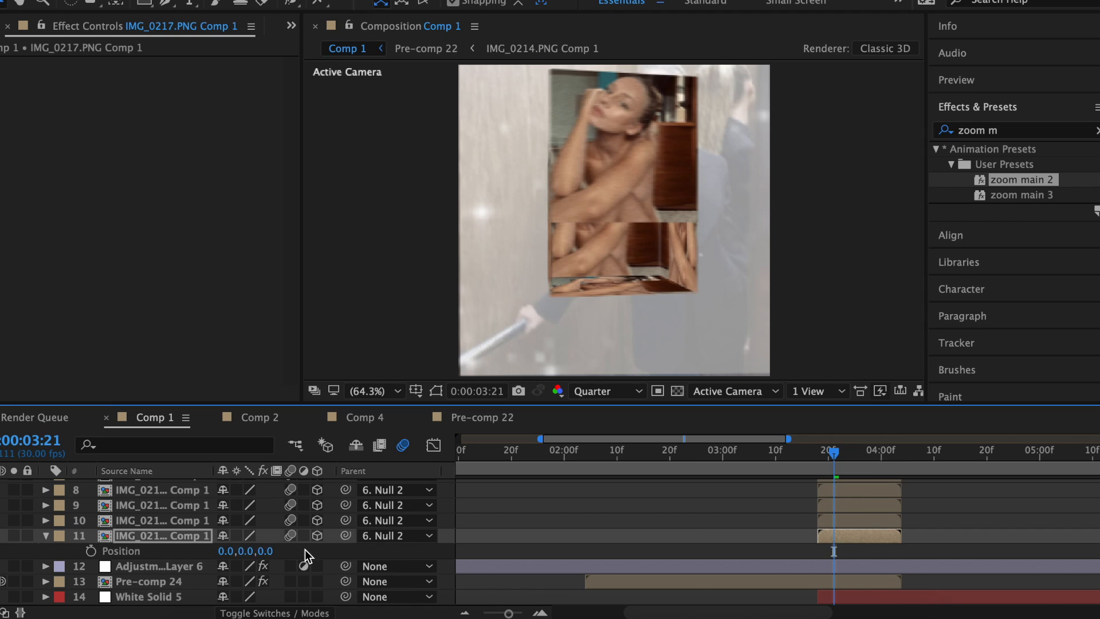
Set layer 11's Position Y to 1066, then 591, and tilt it to +46° X Rotation.
{"action": "left_click", "coordinate": [245, 550]}
{"action": "type", "text": "1066"}
{"action": "key", "text": "Return"}
{"action": "left_click_drag", "start_coordinate": [256, 551], "coordinate": [26, 551]}
{"action": "key", "text": "r"}
{"action": "left_click_drag", "start_coordinate": [255, 566], "coordinate": [285, 572]}
At 4:03, ease both fold keyframes in the speed graph and preview the fold.
{"action": "left_click", "coordinate": [903, 458]}
{"action": "key", "text": "super+Left"}
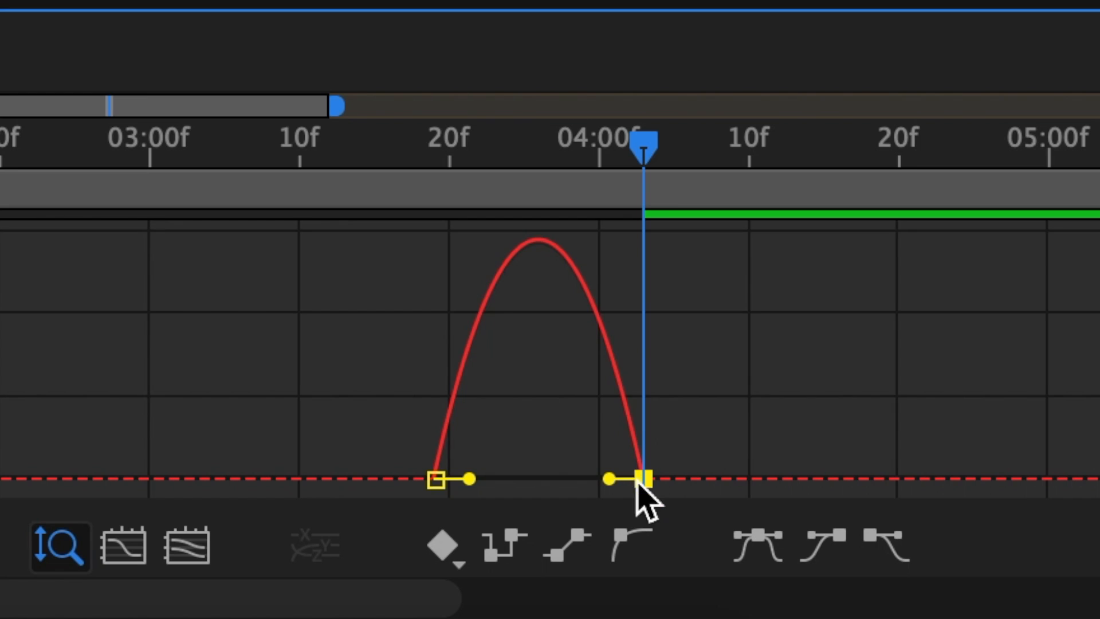
{"action": "left_click_drag", "start_coordinate": [609, 479], "coordinate": [640, 480]}
{"action": "left_click_drag", "start_coordinate": [469, 478], "coordinate": [543, 478]}
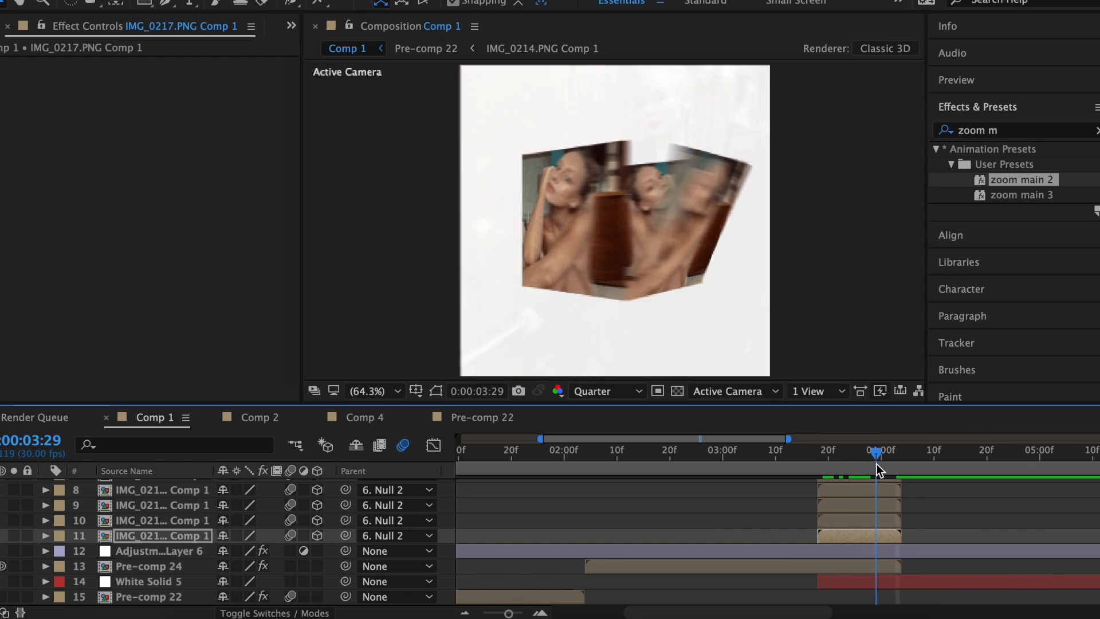
{"action": "mouse_move", "coordinate": [876, 464]}
{"action": "left_mouse_down"}
{"action": "mouse_move", "coordinate": [889, 467]}
{"action": "mouse_move", "coordinate": [817, 466]}
{"action": "mouse_move", "coordinate": [897, 465]}
{"action": "left_mouse_up"}
Set Anchor Point Y to 1080 and Position Y to 387, then select layer 11's X Rotation keyframes.
{"action": "type", "text": "1080"}
{"action": "key", "text": "Return"}
{"action": "key", "text": "p"}
{"action": "left_click_drag", "start_coordinate": [261, 551], "coordinate": [342, 551]}
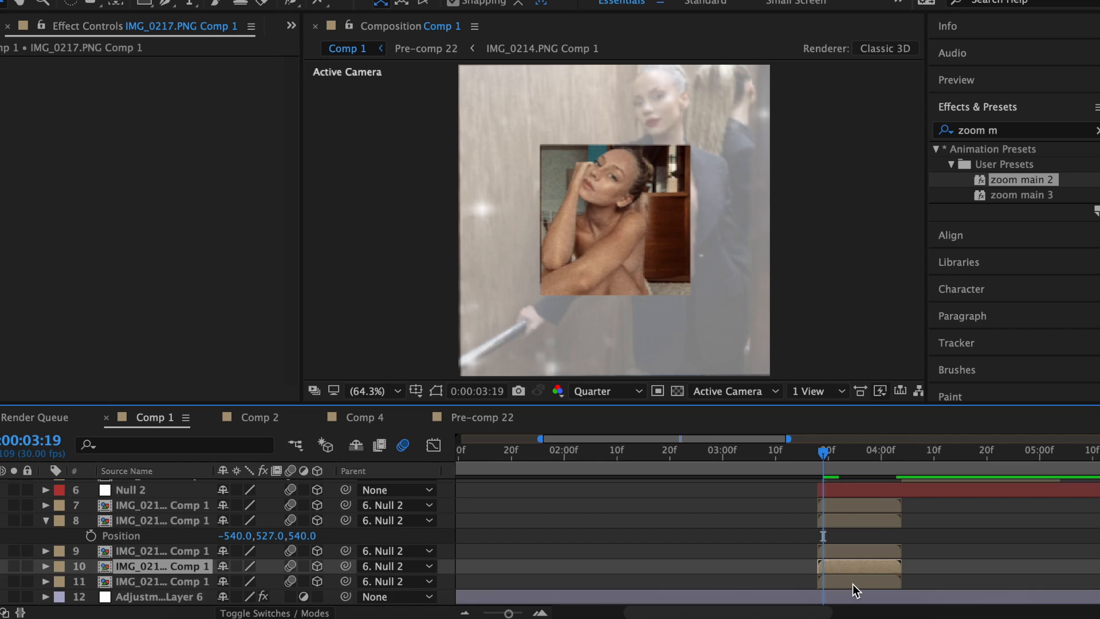
{"action": "left_click", "coordinate": [852, 583]}
{"action": "key", "text": "r"}
{"action": "left_click_drag", "start_coordinate": [907, 583], "coordinate": [820, 610]}
{"action": "left_click", "coordinate": [46, 566]}
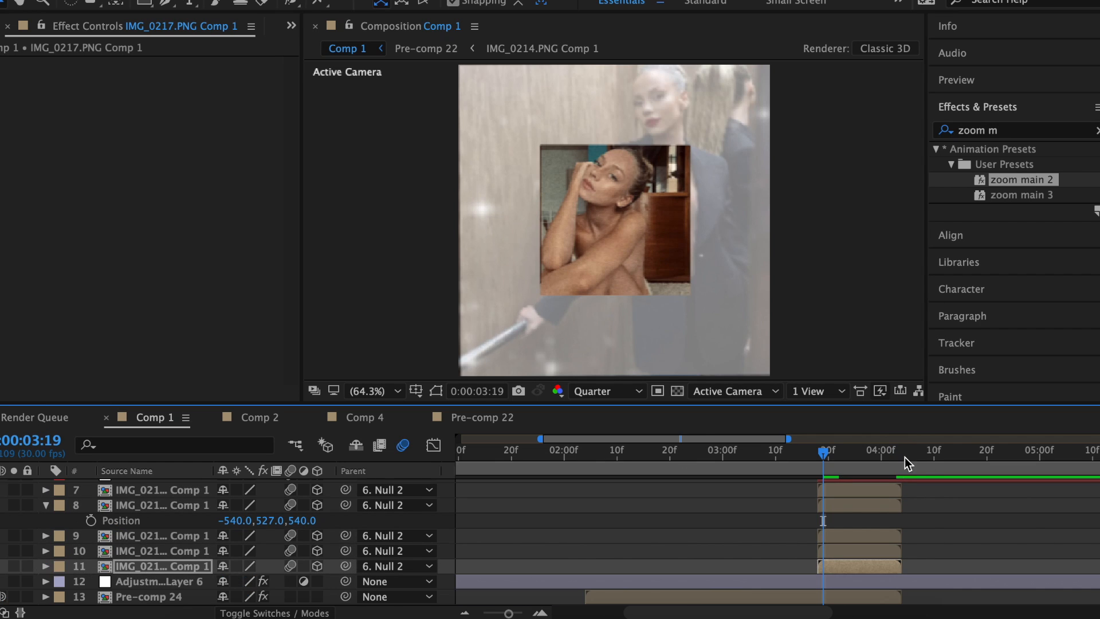
At 3:27, rotate layer 8 by 42° Z and set Orientation Z to 266°. Ease its keyframes and set X Rotation to -89°.
{"action": "left_click", "coordinate": [840, 507]}
{"action": "left_click", "coordinate": [864, 453]}
{"action": "left_click_drag", "start_coordinate": [867, 458], "coordinate": [886, 457]}
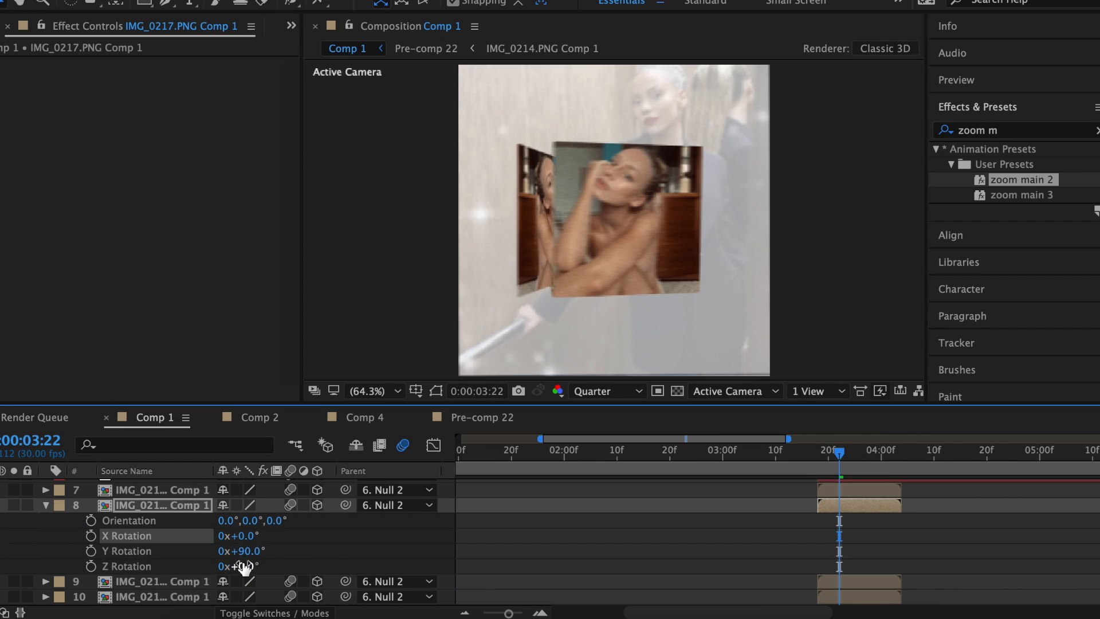
{"action": "left_click_drag", "start_coordinate": [244, 567], "coordinate": [281, 563]}
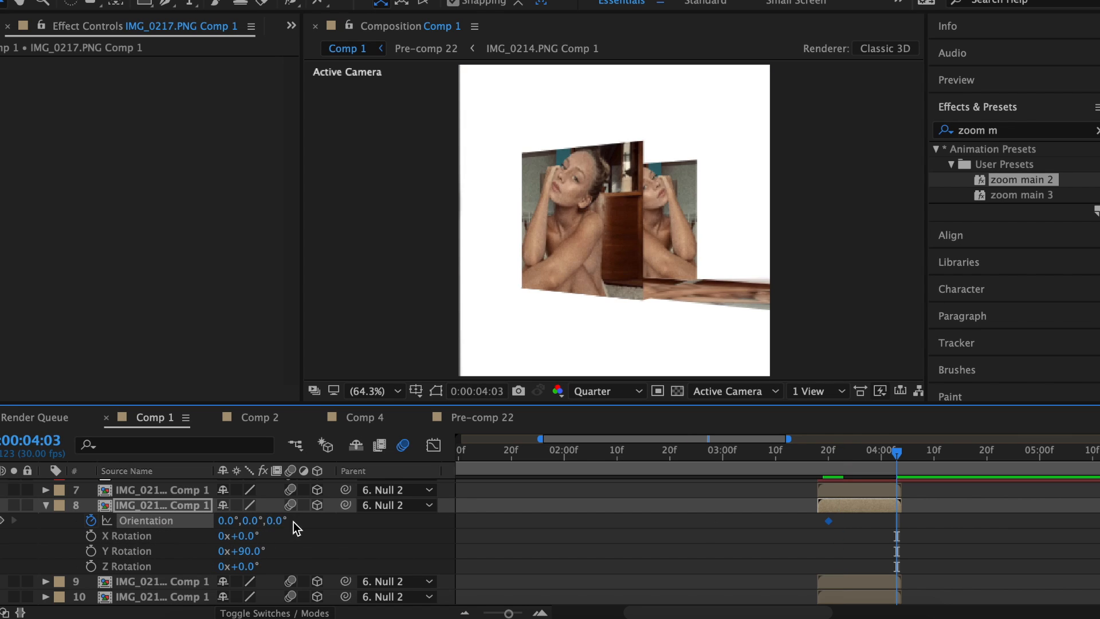
{"action": "left_click_drag", "start_coordinate": [292, 521], "coordinate": [223, 556]}
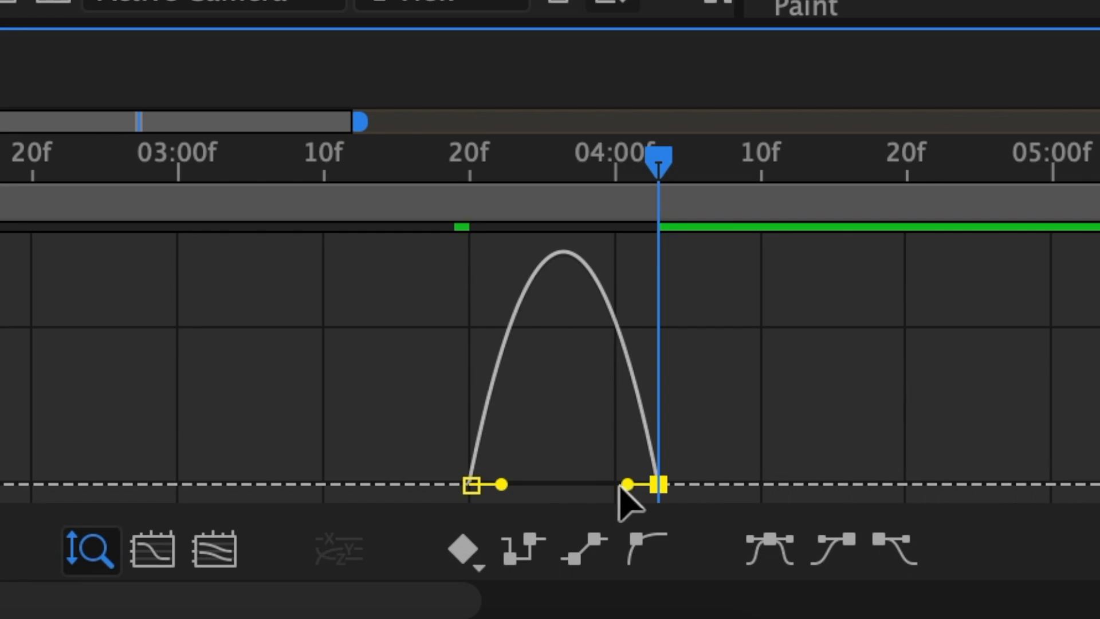
{"action": "left_click_drag", "start_coordinate": [625, 485], "coordinate": [659, 487]}
{"action": "left_click_drag", "start_coordinate": [500, 485], "coordinate": [550, 487]}
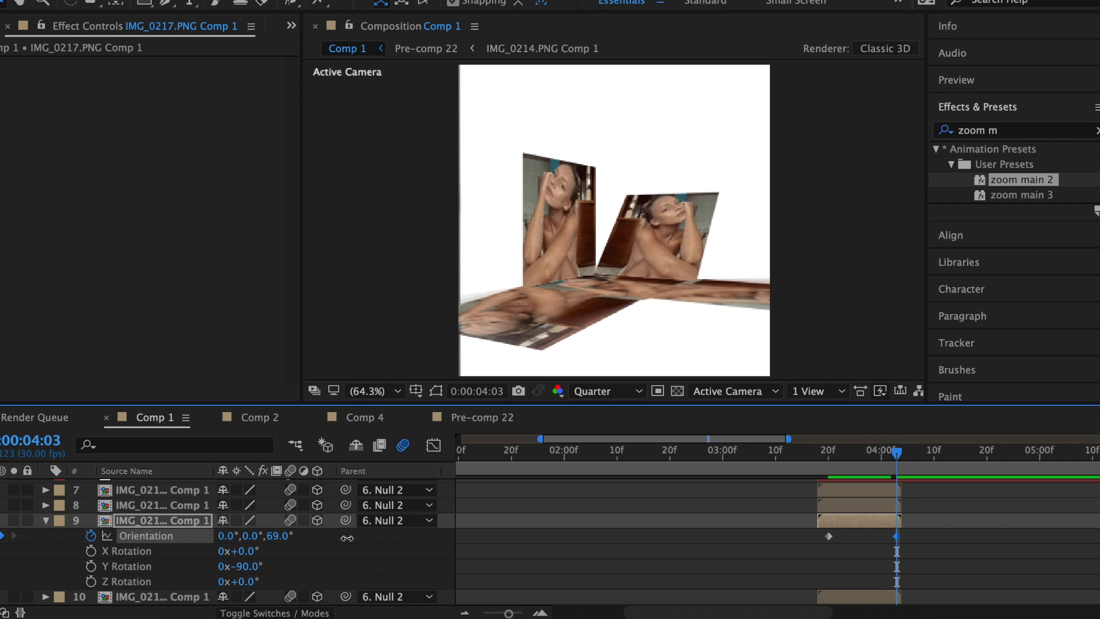
{"action": "left_click_drag", "start_coordinate": [279, 535], "coordinate": [166, 524]}
{"action": "scroll", "coordinate": [229, 538], "scroll_direction": "down", "scroll_amount": 2}
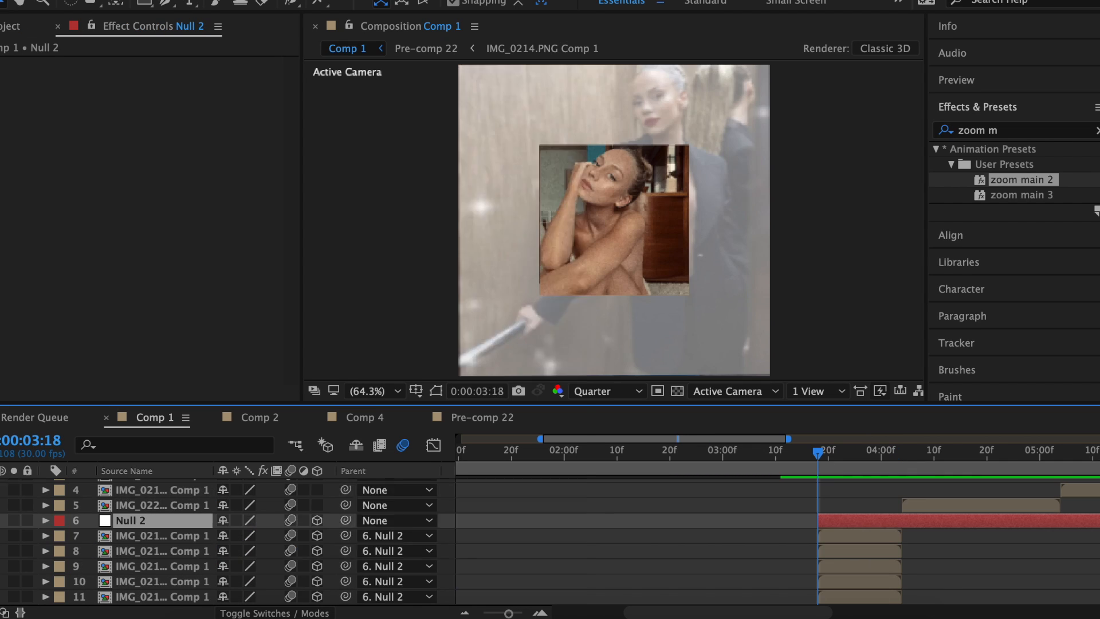
Add a new Spot light to the composition.
{"action": "right_click", "coordinate": [292, 520]}
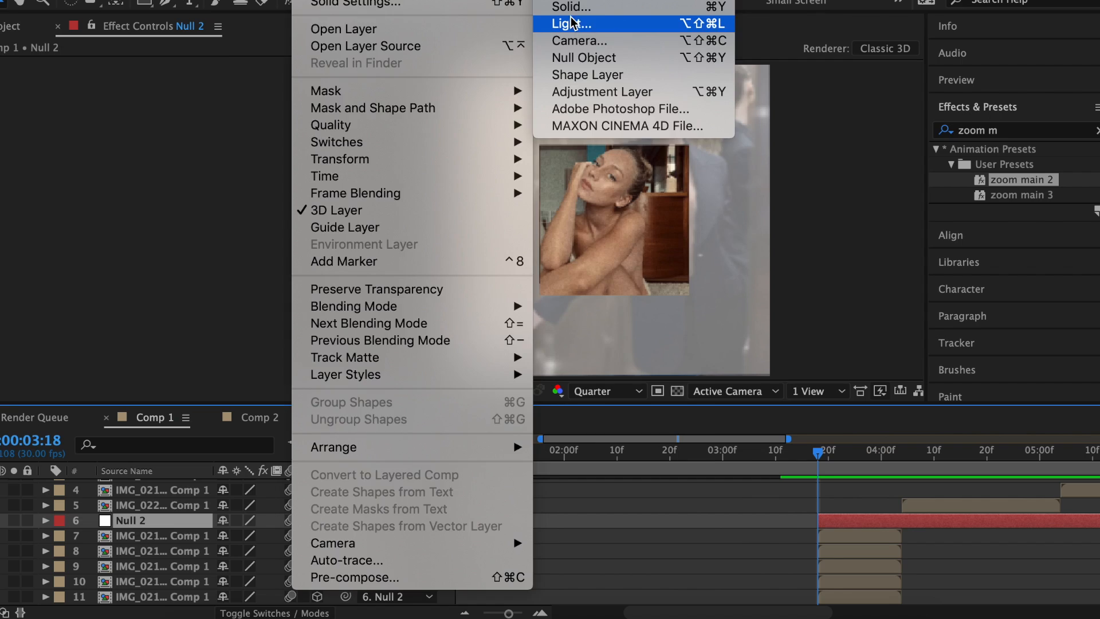
{"action": "left_click", "coordinate": [571, 23]}
{"action": "left_click", "coordinate": [592, 152]}
{"action": "left_click", "coordinate": [576, 189]}
{"action": "left_click", "coordinate": [659, 502]}
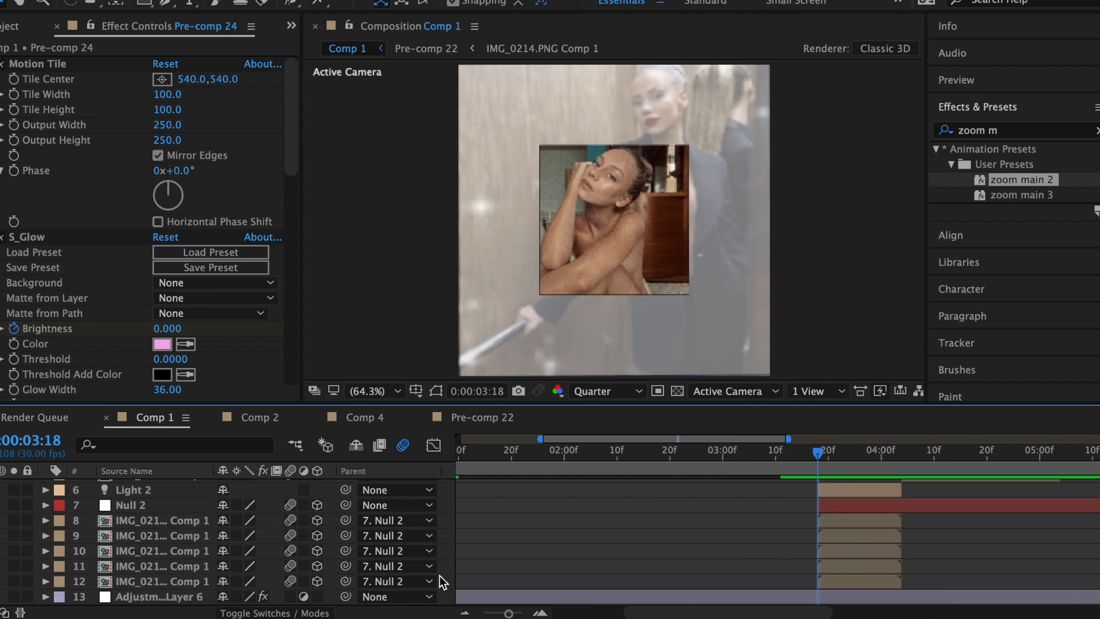
Precompose the cube layers 6–12 into Pre-comp 25.
{"action": "left_click_drag", "start_coordinate": [464, 584], "coordinate": [460, 494]}
{"action": "right_click", "coordinate": [877, 548]}
{"action": "left_click", "coordinate": [912, 461]}
{"action": "left_click", "coordinate": [726, 361]}
Apply S_Shake to Pre-comp 25 with motion blur on and Wrap X and Wrap Y set to No.
{"action": "left_click", "coordinate": [999, 130]}
{"action": "type", "text": "s_sh"}
{"action": "double_click", "coordinate": [994, 317]}
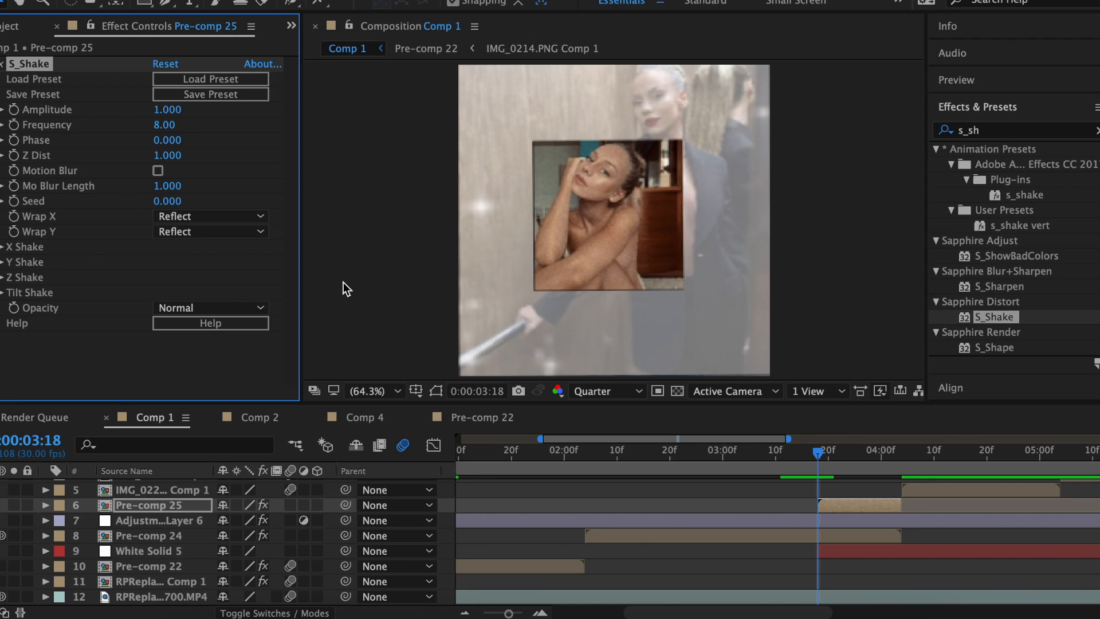
{"action": "left_click", "coordinate": [157, 170]}
{"action": "left_click", "coordinate": [182, 216]}
{"action": "left_click", "coordinate": [187, 234]}
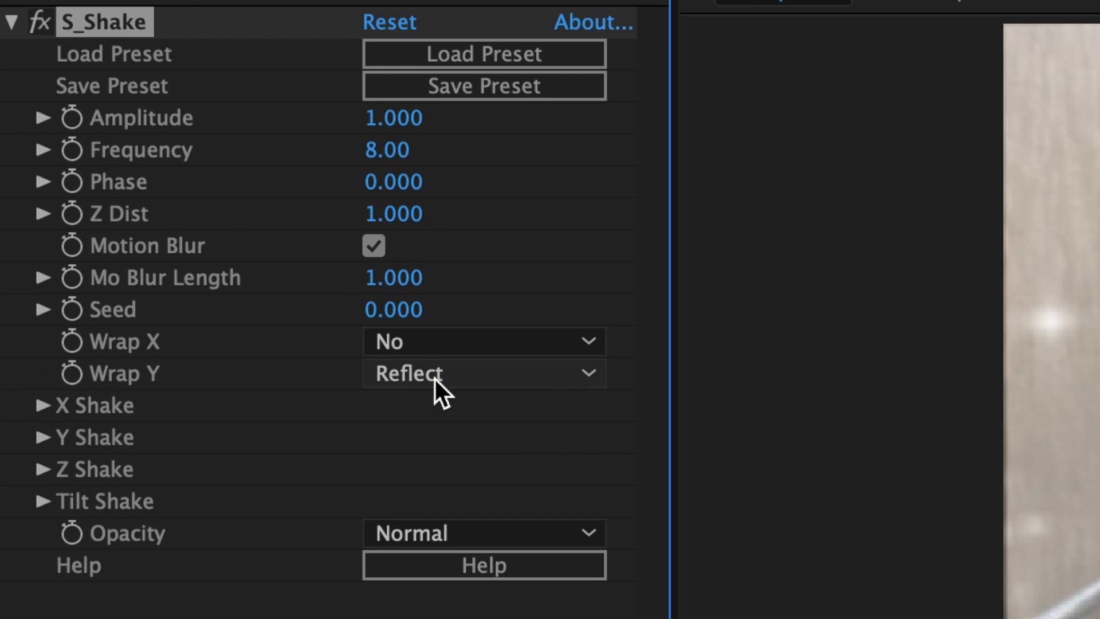
{"action": "left_click", "coordinate": [434, 379]}
{"action": "left_click", "coordinate": [412, 399]}
Zero S_Shake's Tilt and X Rand Amp and Amplitude, and raise Frequency to about 9.40.
{"action": "left_click", "coordinate": [43, 501]}
{"action": "left_click", "coordinate": [388, 527]}
{"action": "type", "text": "0"}
{"action": "left_click", "coordinate": [121, 403]}
{"action": "key", "text": "Return"}
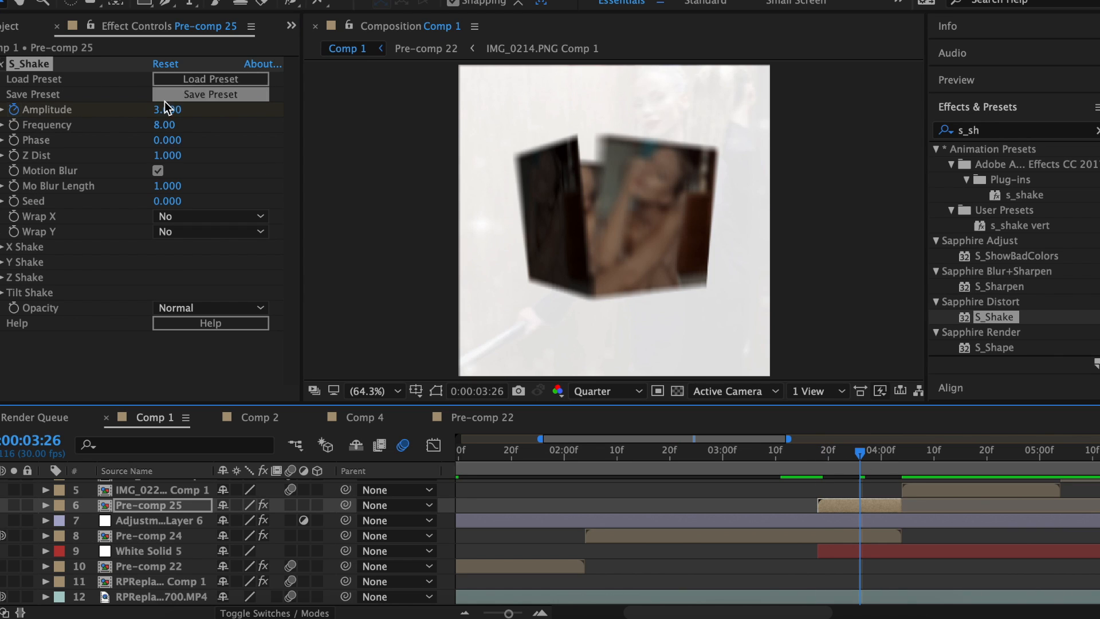
{"action": "left_click", "coordinate": [167, 109]}
{"action": "type", "text": "0"}
{"action": "key", "text": "Return"}
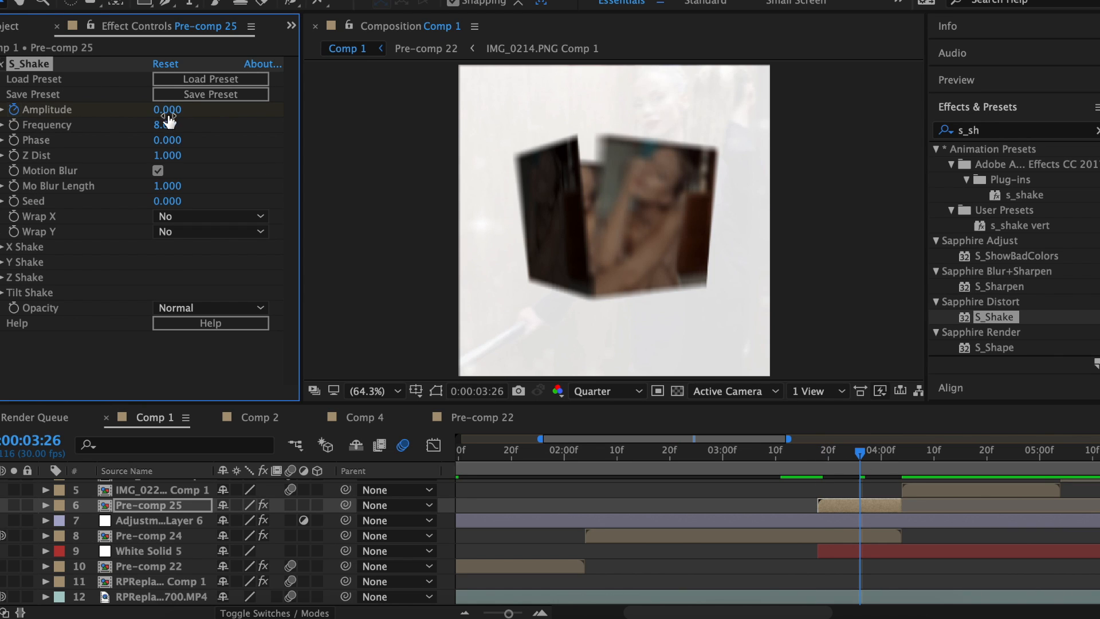
{"action": "left_click_drag", "start_coordinate": [374, 140], "coordinate": [400, 139]}
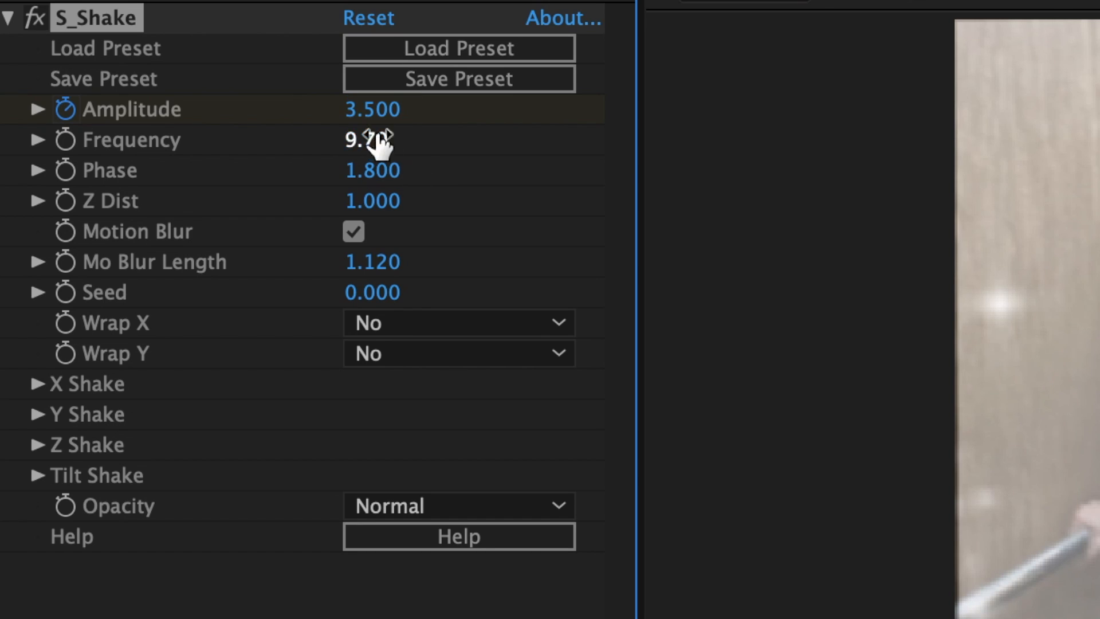
Apply the vert shake preset to the next clip.
{"action": "key", "text": "Return"}
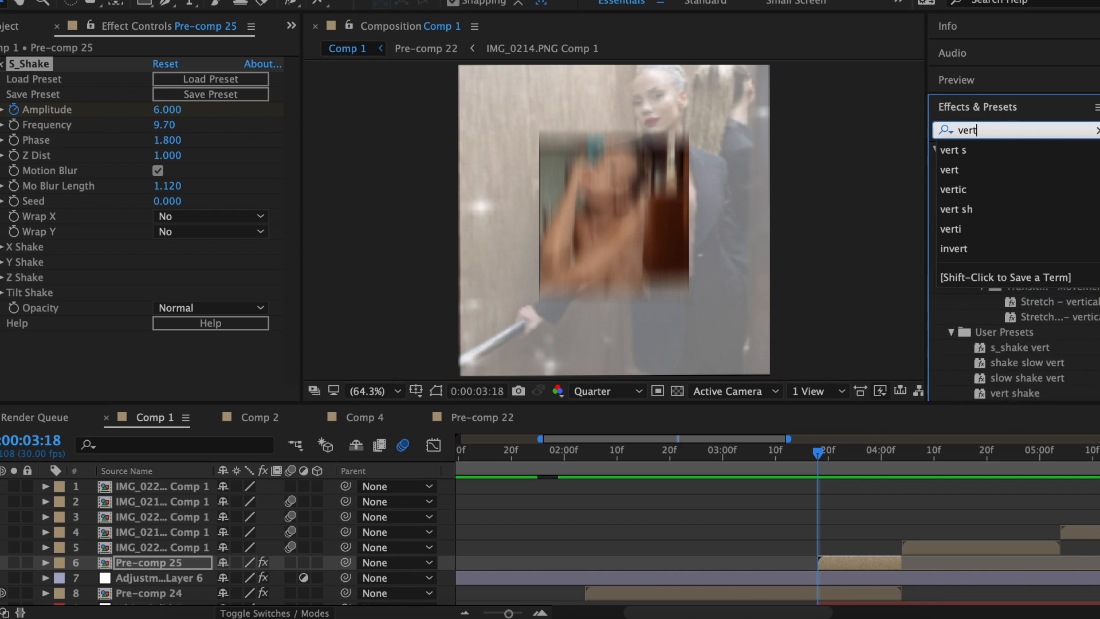
{"action": "type", "text": "s"}
{"action": "left_click_drag", "start_coordinate": [1014, 179], "coordinate": [853, 562]}
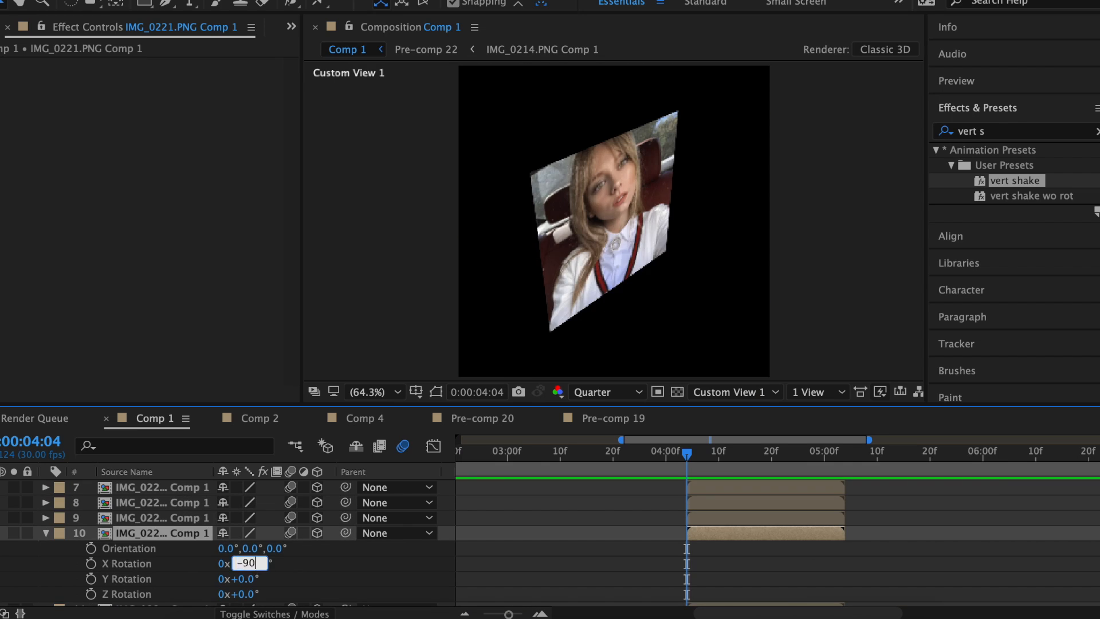
Rotate the image copies to -90°, +90° (layer 9) and -90° (layer 8) Y, placing each face.
{"action": "key", "text": "Return"}
{"action": "left_click_drag", "start_coordinate": [639, 229], "coordinate": [671, 140]}
{"action": "left_click", "coordinate": [245, 563]}
{"action": "type", "text": "90"}
{"action": "key", "text": "Return"}
{"action": "left_click", "coordinate": [45, 518]}
{"action": "left_click", "coordinate": [162, 502]}
{"action": "key", "text": "r"}
{"action": "left_click", "coordinate": [245, 579]}
{"action": "type", "text": "-90"}
{"action": "left_click_drag", "start_coordinate": [687, 221], "coordinate": [539, 221]}
Push layer 7 back to Z 1078 and place layer 10 as the cube's top face.
{"action": "left_click", "coordinate": [750, 518]}
{"action": "key", "text": "p"}
{"action": "left_click_drag", "start_coordinate": [291, 533], "coordinate": [729, 525]}
{"action": "key", "text": "p"}
{"action": "left_click", "coordinate": [729, 564]}
{"action": "key", "text": "p"}
{"action": "left_click_drag", "start_coordinate": [262, 579], "coordinate": [33, 551]}
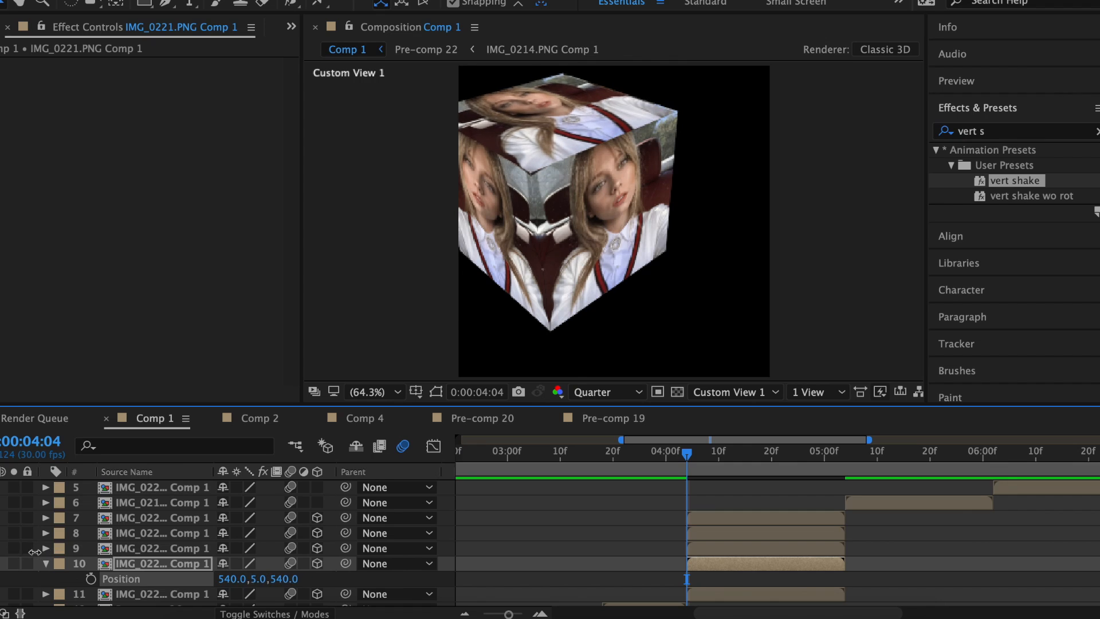
{"action": "key", "text": "p"}
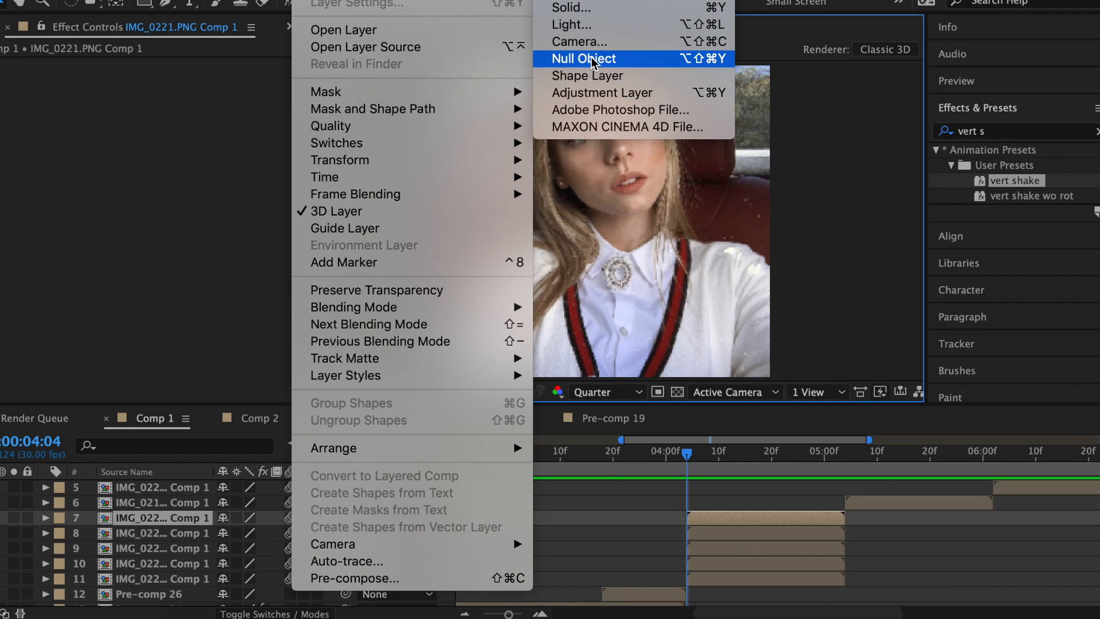
Add a 3D Null 3, parent image layers 8–12 to it, and scale it to 50%.
{"action": "left_click", "coordinate": [592, 59]}
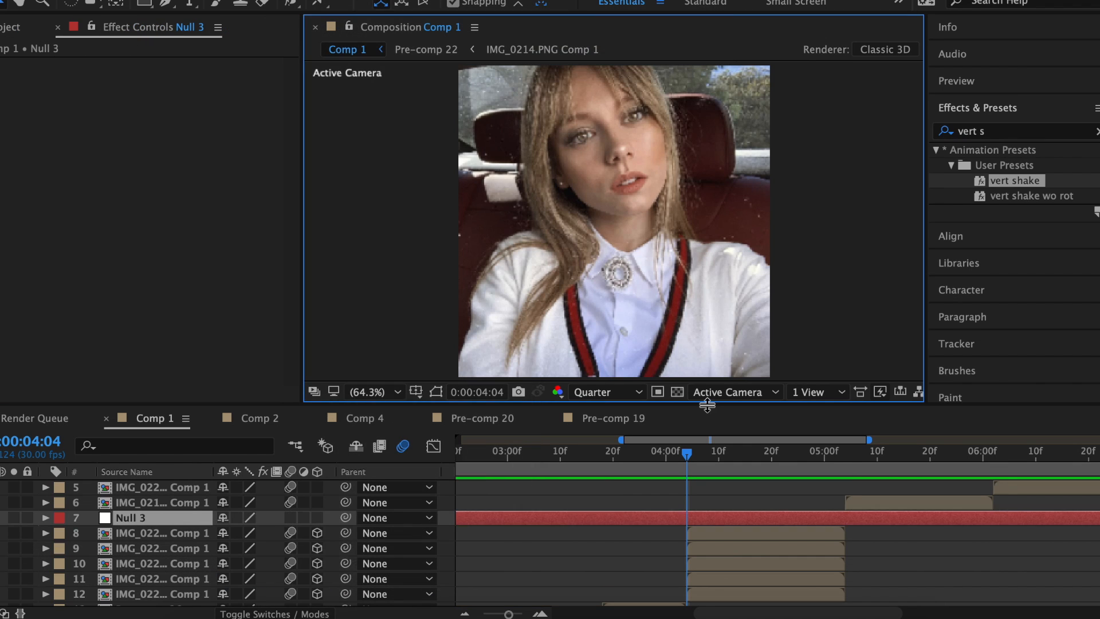
{"action": "left_click", "coordinate": [318, 518]}
{"action": "left_click_drag", "start_coordinate": [330, 530], "coordinate": [360, 594]}
{"action": "left_click_drag", "start_coordinate": [346, 533], "coordinate": [744, 520]}
{"action": "left_click", "coordinate": [739, 518]}
{"action": "key", "text": "s"}
{"action": "left_click_drag", "start_coordinate": [240, 534], "coordinate": [194, 536]}
{"action": "key", "text": "s"}
{"action": "left_click", "coordinate": [183, 534]}
Add an EWFWV caption with Drop Shadow softness 25 and motion blur, parented to Null 3. Turn the cube to 57°.
{"action": "key", "text": "alt+shift+super+t"}
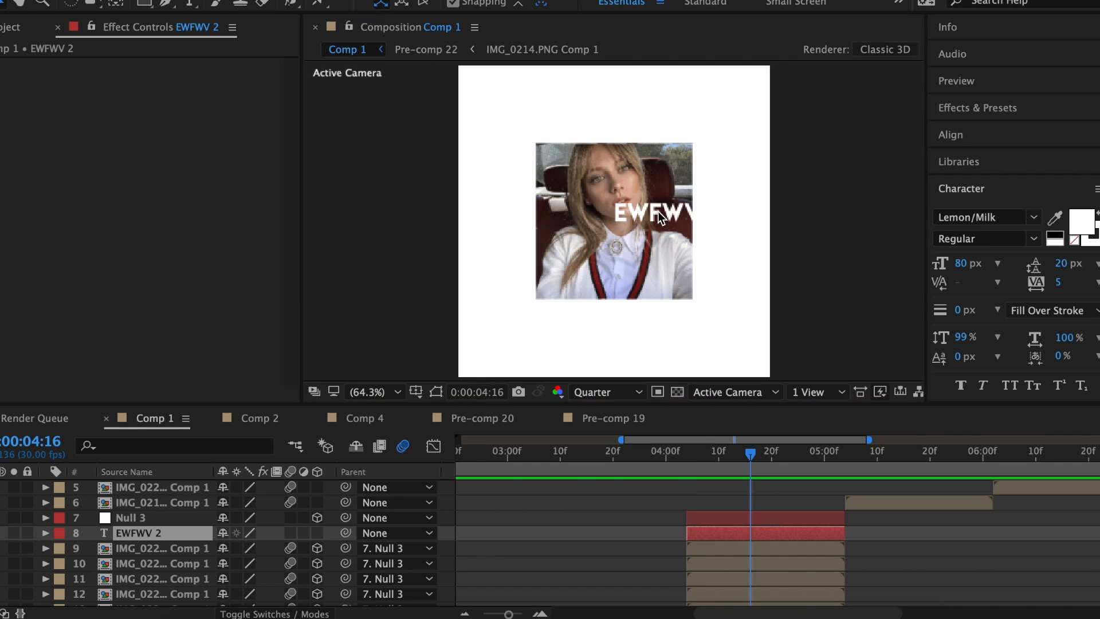
{"action": "left_click", "coordinate": [977, 108]}
{"action": "left_click_drag", "start_coordinate": [1007, 348], "coordinate": [768, 538]}
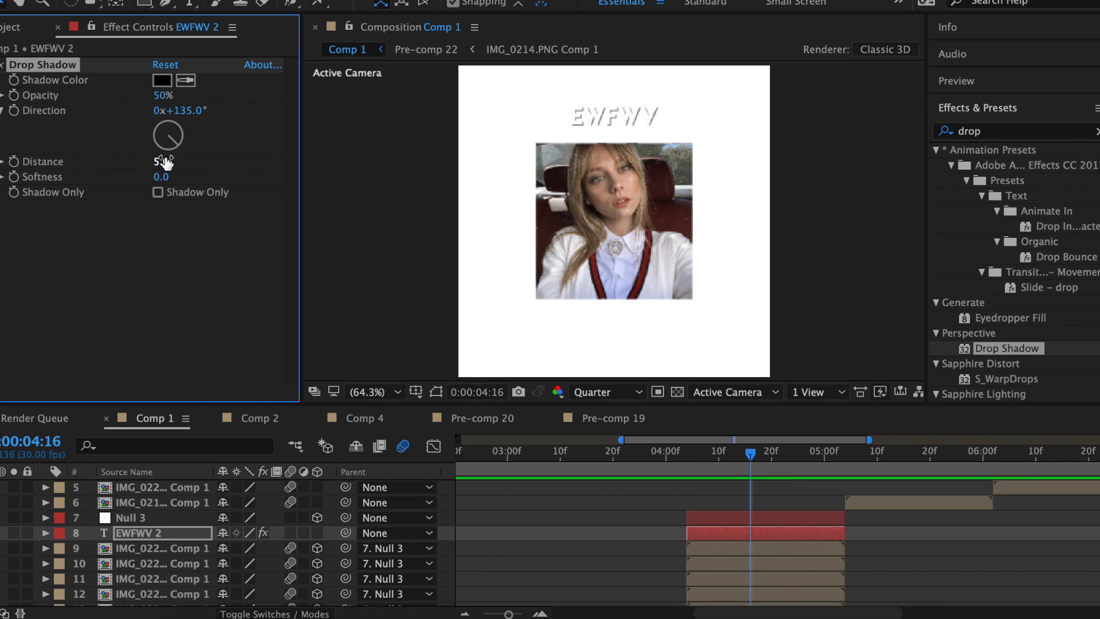
{"action": "left_click_drag", "start_coordinate": [252, 548], "coordinate": [275, 548]}
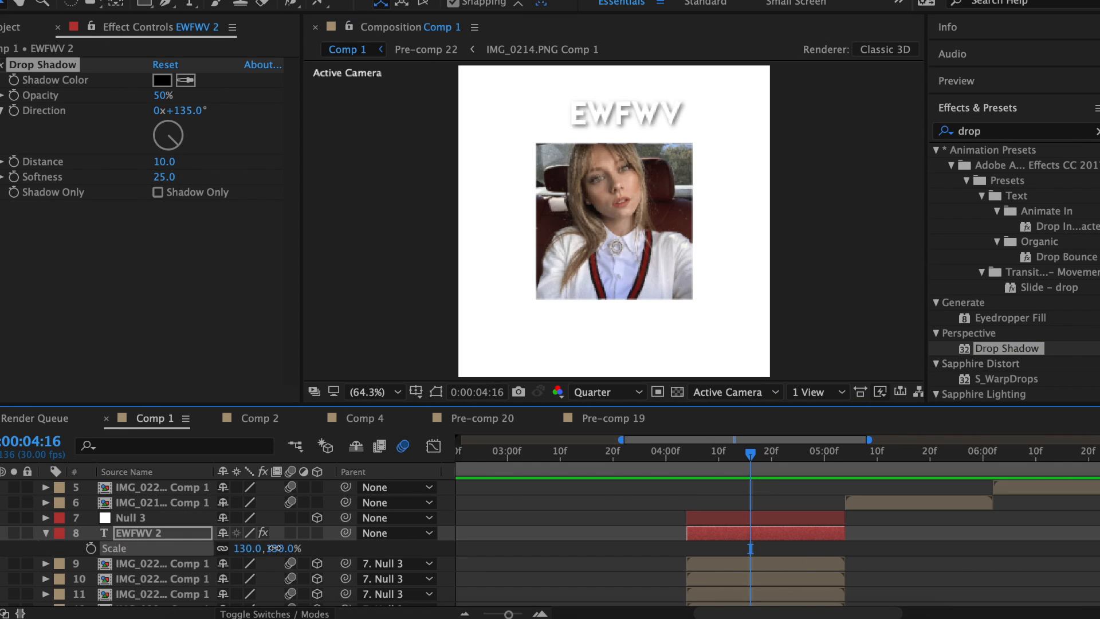
{"action": "left_click_drag", "start_coordinate": [646, 105], "coordinate": [632, 108]}
{"action": "key", "text": "s"}
{"action": "left_click", "coordinate": [290, 532]}
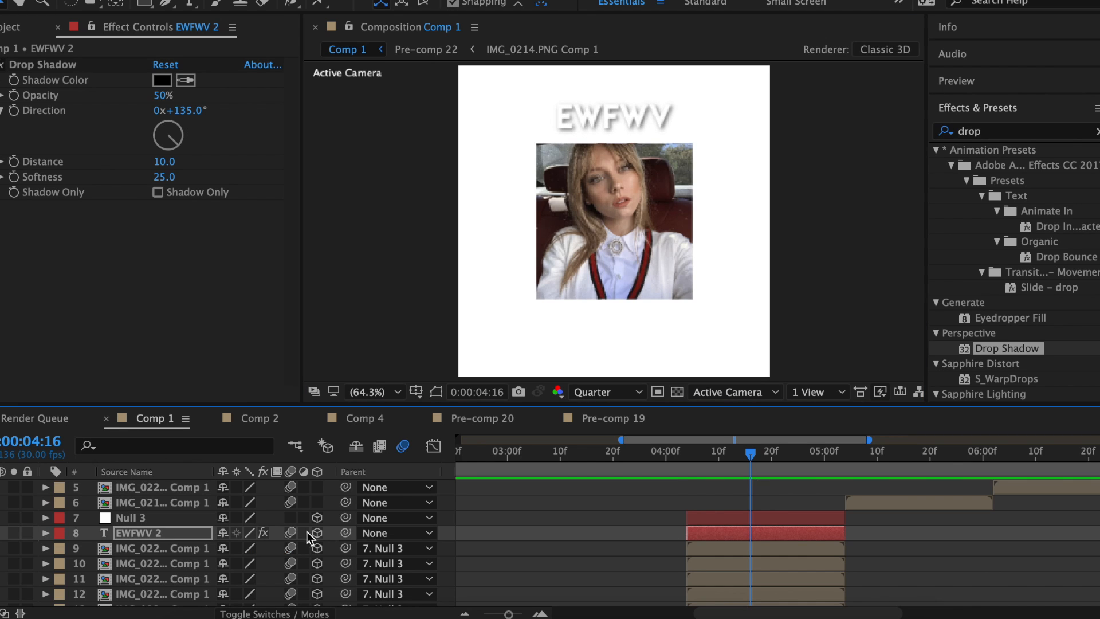
{"action": "left_click_drag", "start_coordinate": [748, 530], "coordinate": [747, 517]}
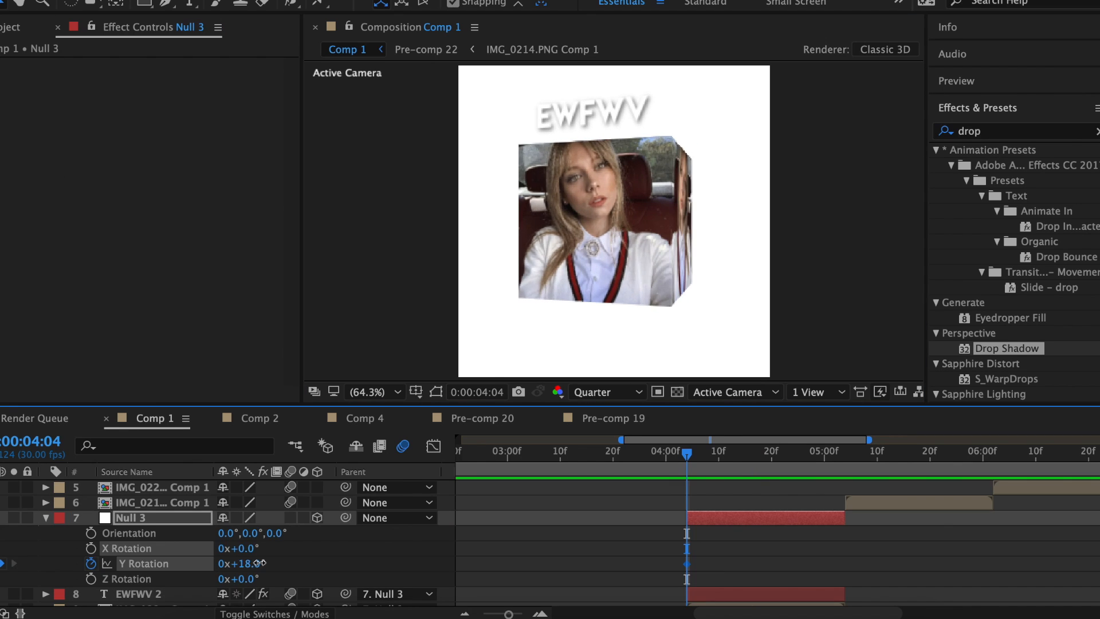
{"action": "left_click_drag", "start_coordinate": [241, 563], "coordinate": [286, 568]}
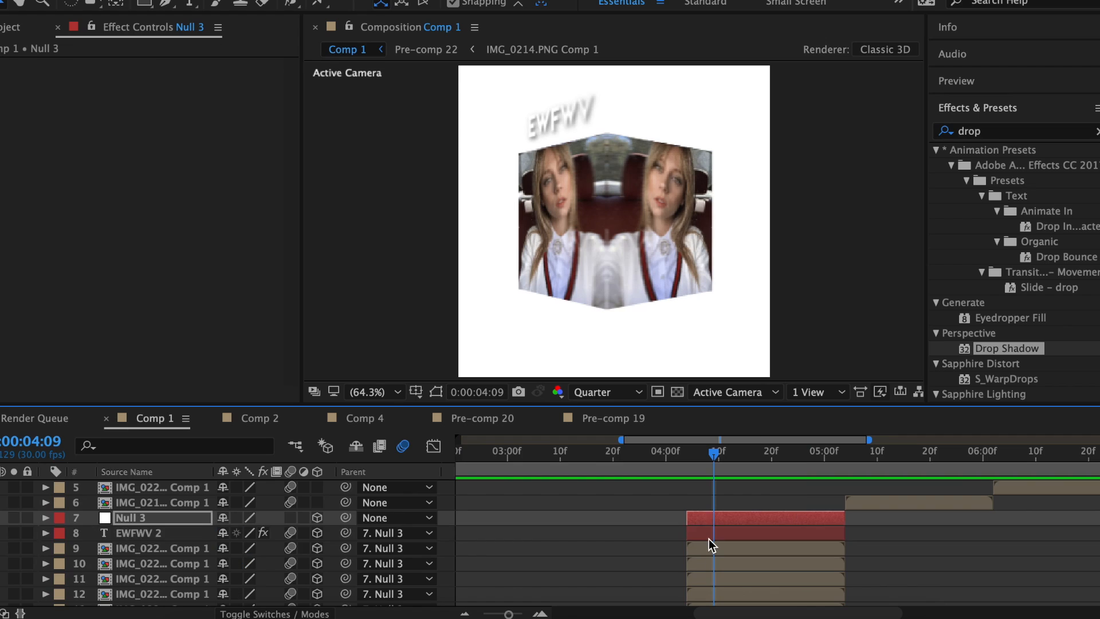
Re-pivot layer 9 to anchor Y 14, raise it to Position Y 179, and tilt it to 108° X Rotation.
{"action": "left_click", "coordinate": [710, 538]}
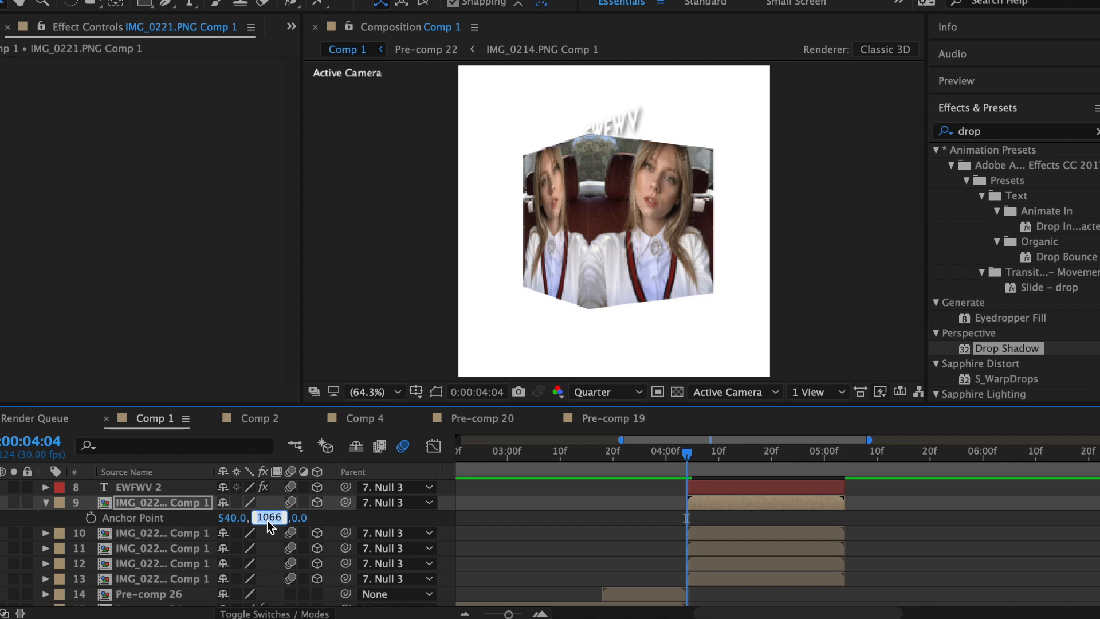
{"action": "key", "text": "Return"}
{"action": "left_click_drag", "start_coordinate": [256, 524], "coordinate": [284, 542]}
{"action": "key", "text": "r"}
{"action": "left_click_drag", "start_coordinate": [384, 543], "coordinate": [348, 539]}
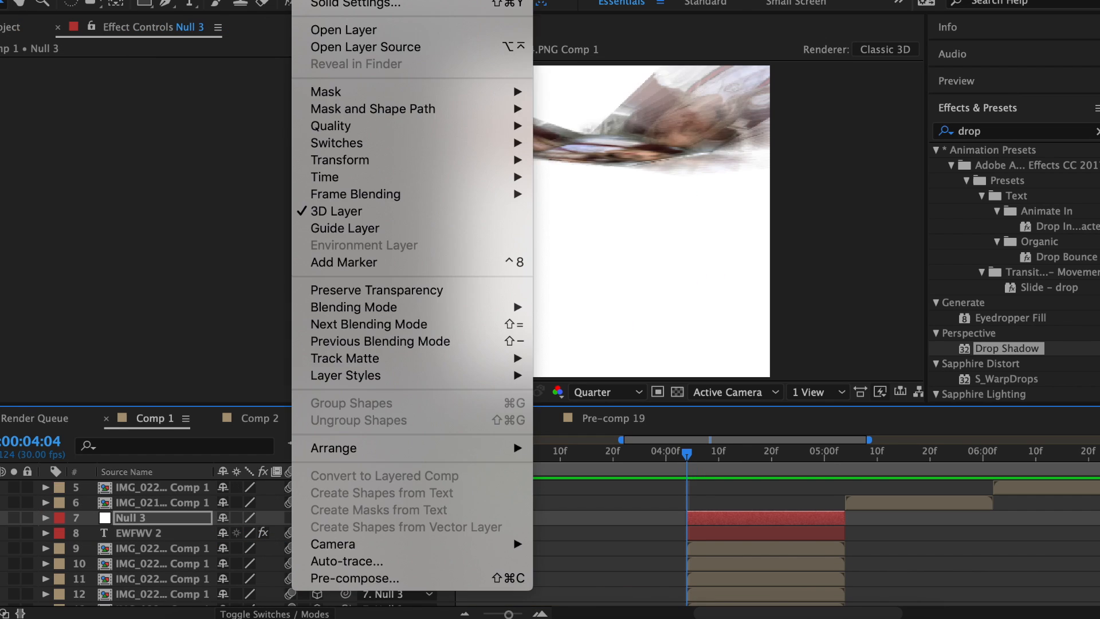
{"action": "mouse_move", "coordinate": [367, 0]}
{"action": "left_click", "coordinate": [607, 27]}
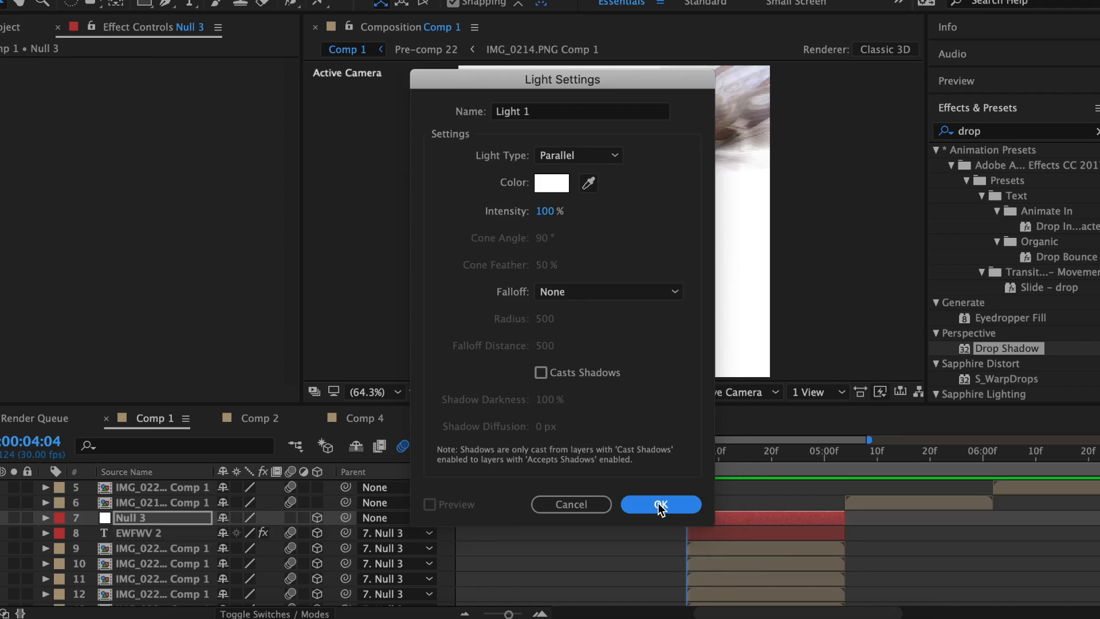
Confirm the parallel light and keyframe Null 4's rotation, turning the cube to -33° Y at 5:03.
{"action": "left_click", "coordinate": [659, 507]}
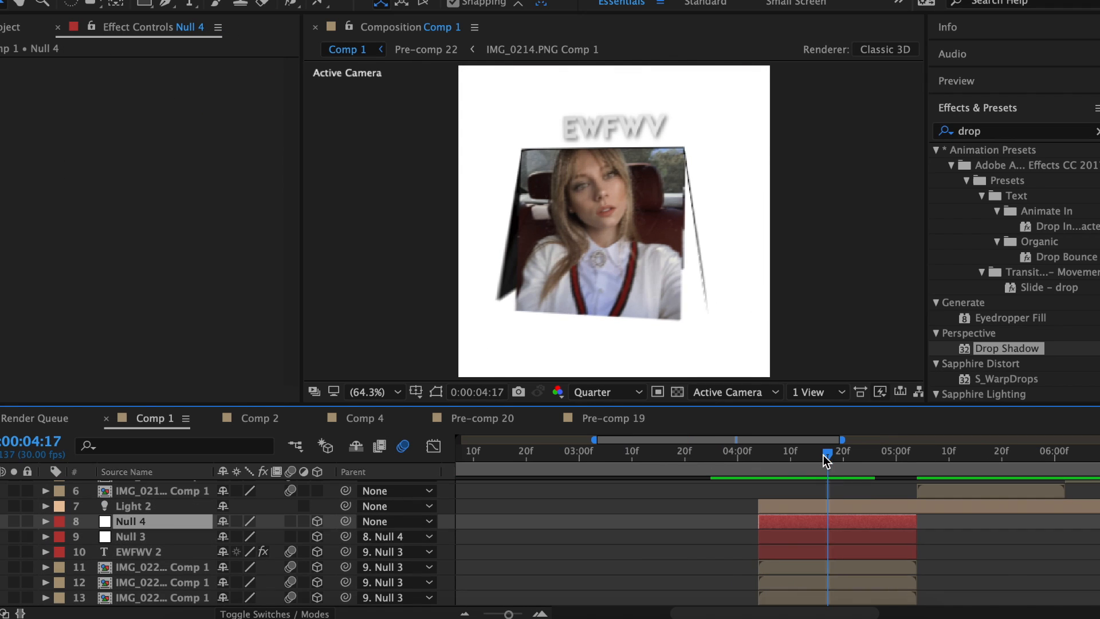
{"action": "key", "text": "r"}
{"action": "left_click", "coordinate": [91, 552]}
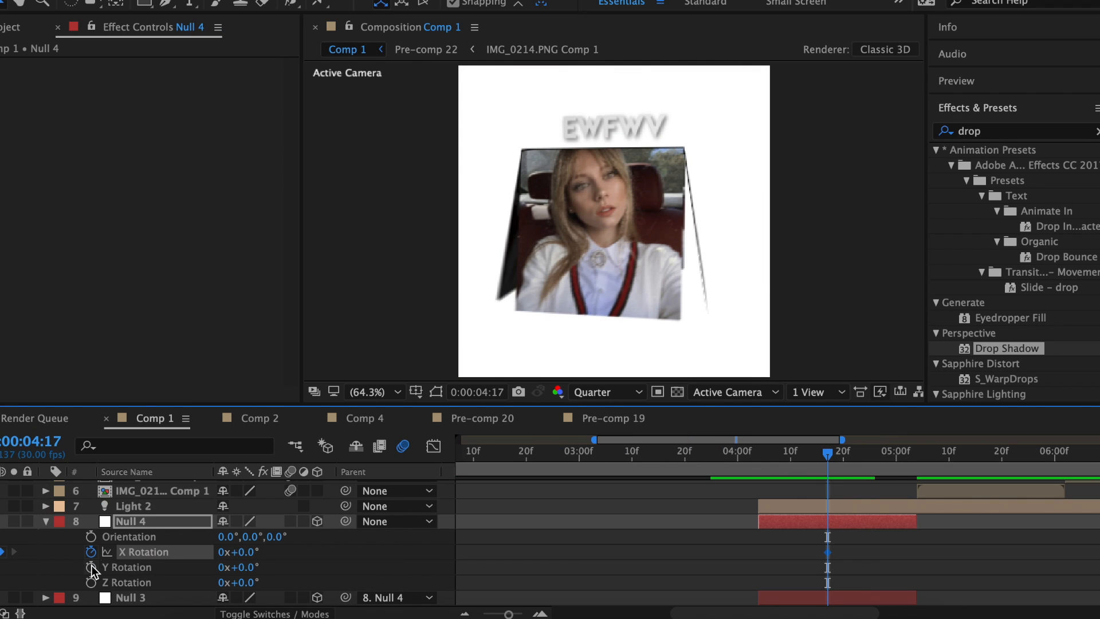
{"action": "left_click_drag", "start_coordinate": [917, 462], "coordinate": [913, 462]}
{"action": "left_click_drag", "start_coordinate": [238, 568], "coordinate": [197, 551]}
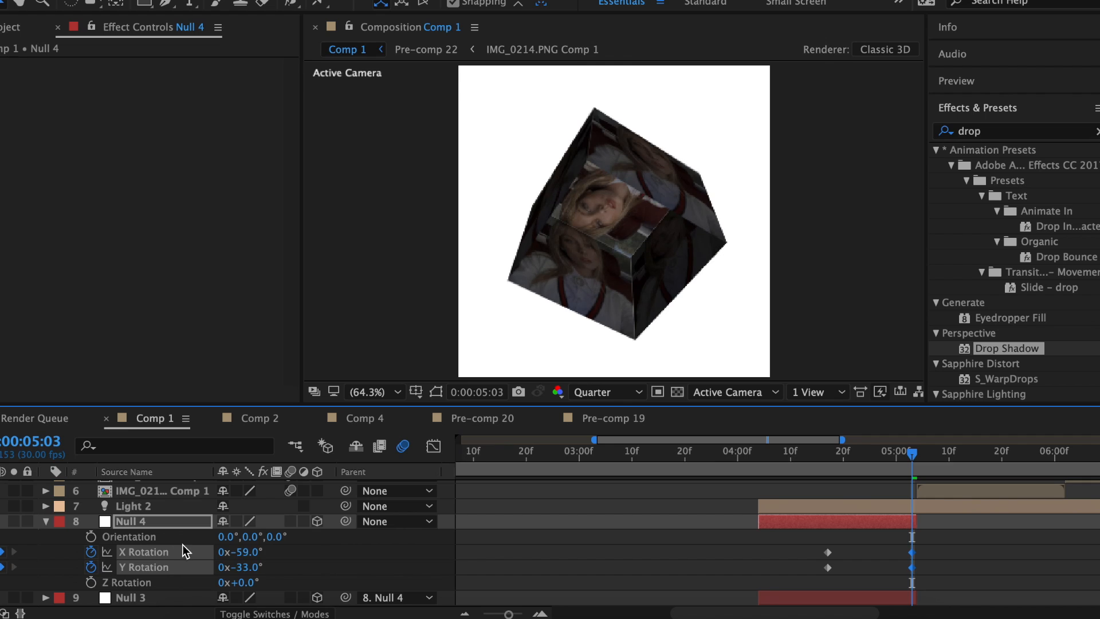
{"action": "key", "text": "j"}
{"action": "key", "text": "s"}
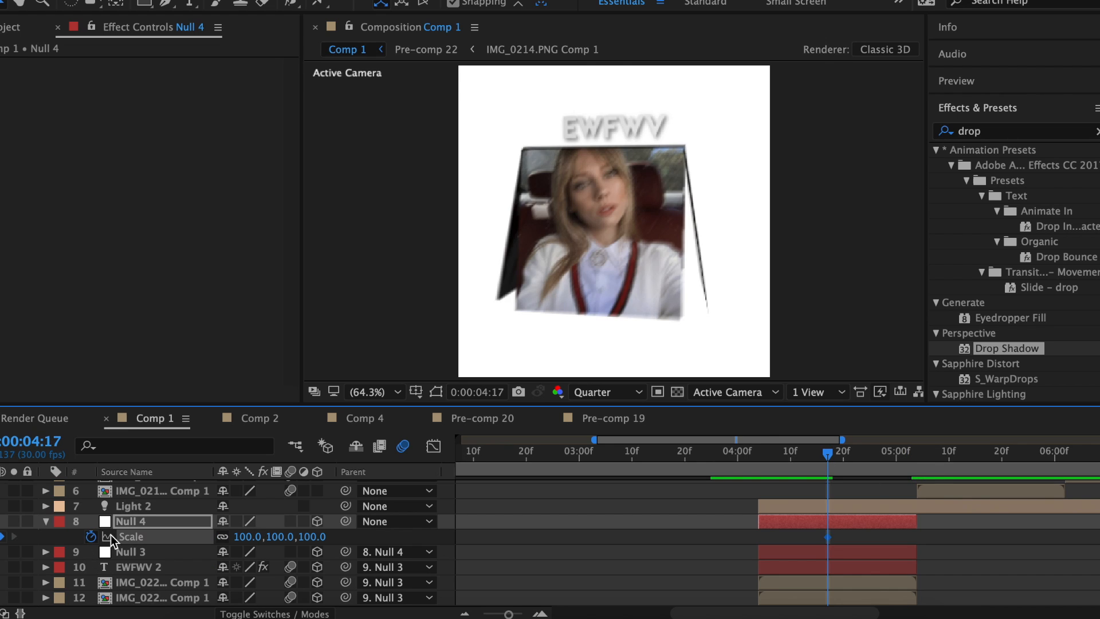
{"action": "key", "text": "k"}
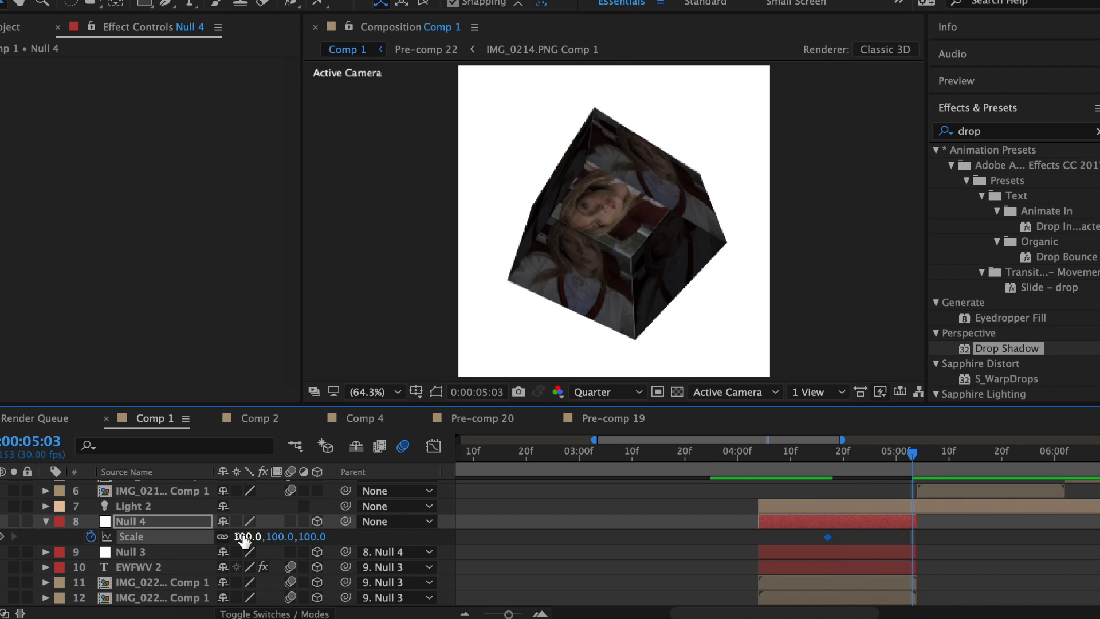
{"action": "key", "text": "r"}
Easy-ease Null 4's X and Y rotation keys with 100% incoming and minimum outgoing influence, then preview.
{"action": "left_click_drag", "start_coordinate": [926, 535], "coordinate": [820, 572]}
{"action": "right_click", "coordinate": [829, 567]}
{"action": "mouse_move", "coordinate": [845, 608]}
{"action": "left_click", "coordinate": [650, 507]}
{"action": "left_click_drag", "start_coordinate": [668, 228], "coordinate": [700, 247]}
{"action": "left_click_drag", "start_coordinate": [643, 233], "coordinate": [743, 233]}
{"action": "left_click_drag", "start_coordinate": [481, 234], "coordinate": [696, 226]}
{"action": "left_click", "coordinate": [527, 238]}
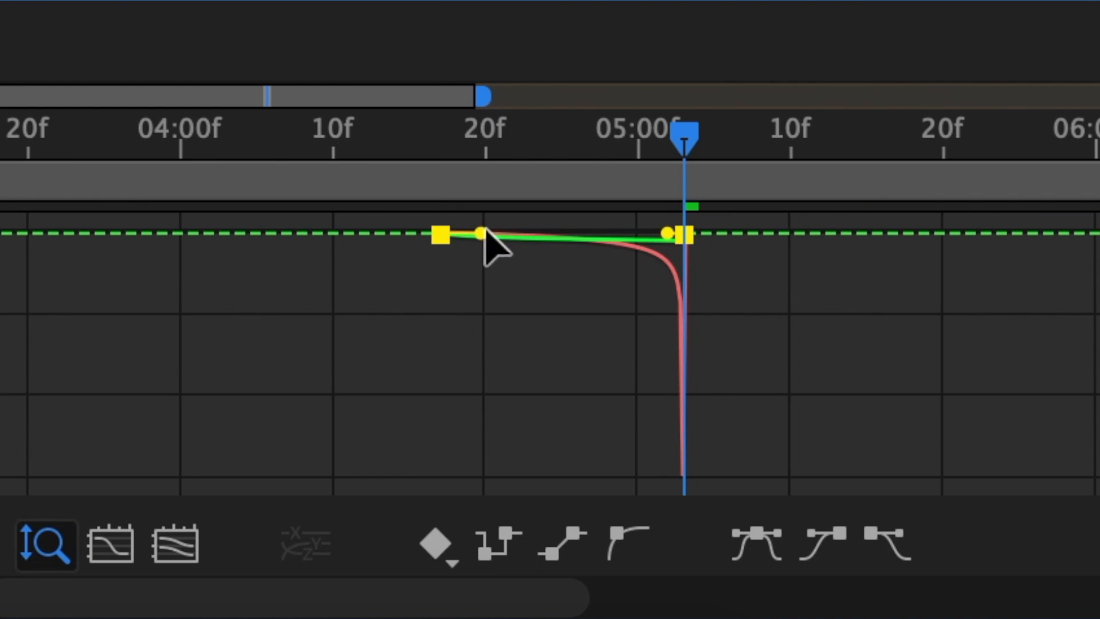
{"action": "left_click_drag", "start_coordinate": [482, 232], "coordinate": [626, 218]}
{"action": "left_click", "coordinate": [336, 143]}
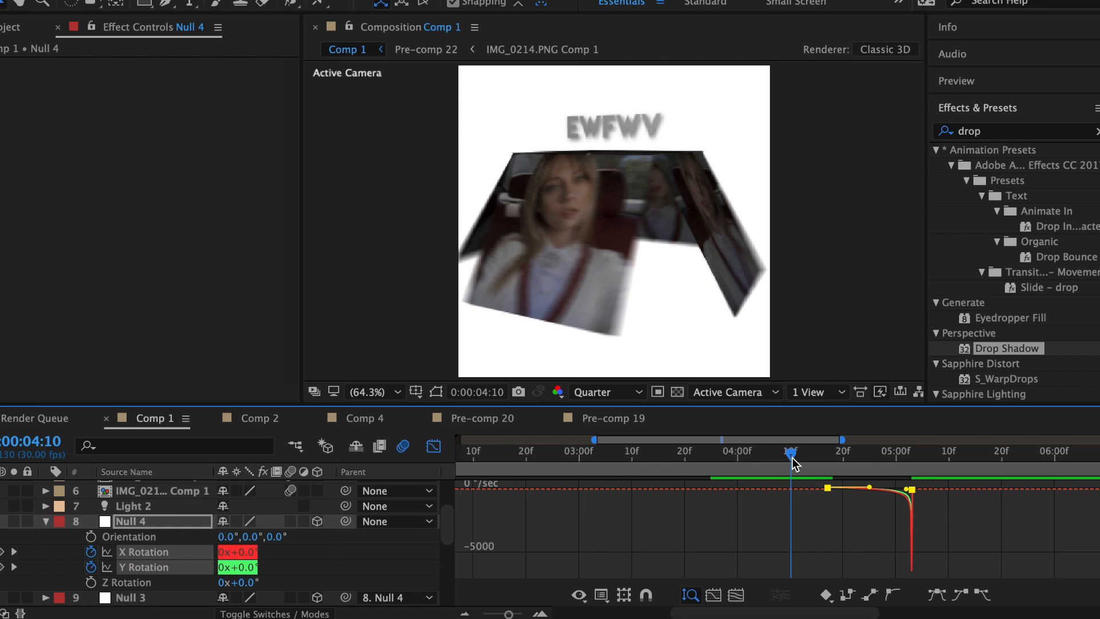
{"action": "key", "text": "space"}
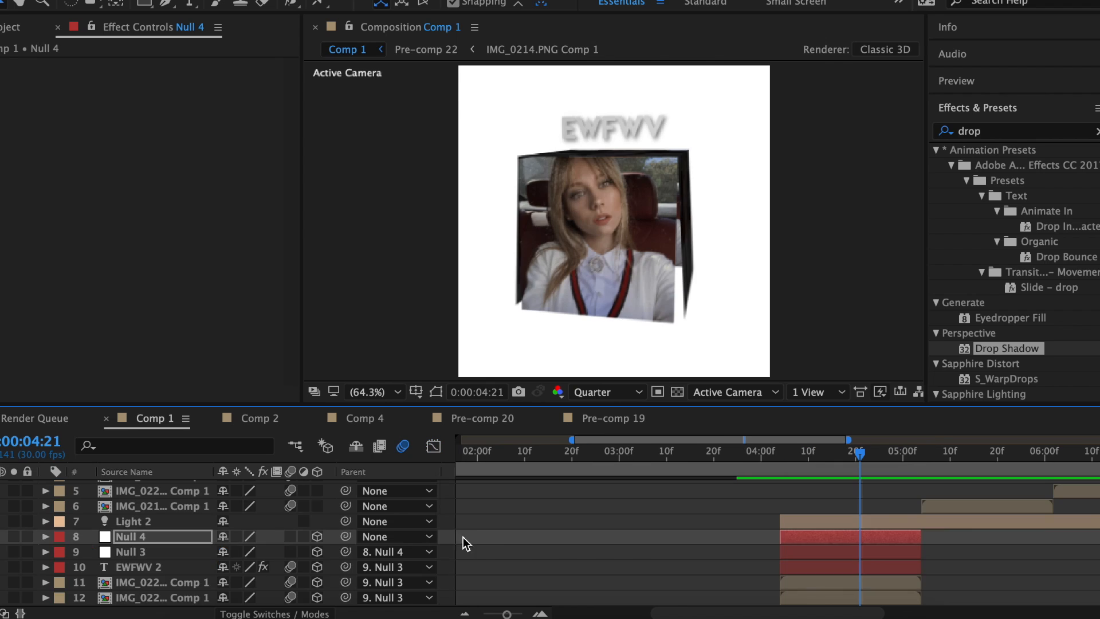
Pre-compose the cube layers into Pre-comp 27 and trim it at the current time.
{"action": "left_click_drag", "start_coordinate": [445, 521], "coordinate": [561, 575]}
{"action": "right_click", "coordinate": [893, 516]}
{"action": "left_click", "coordinate": [741, 385]}
{"action": "key", "text": "Return"}
{"action": "key", "text": "alt+bracketright"}
{"action": "left_click", "coordinate": [808, 453]}
Duplicate the Pre-comp 27 layer and scale the duplicate to 236%.
{"action": "key", "text": "super+d"}
{"action": "left_click", "coordinate": [822, 522]}
{"action": "key", "text": "s"}
{"action": "left_click", "coordinate": [246, 536]}
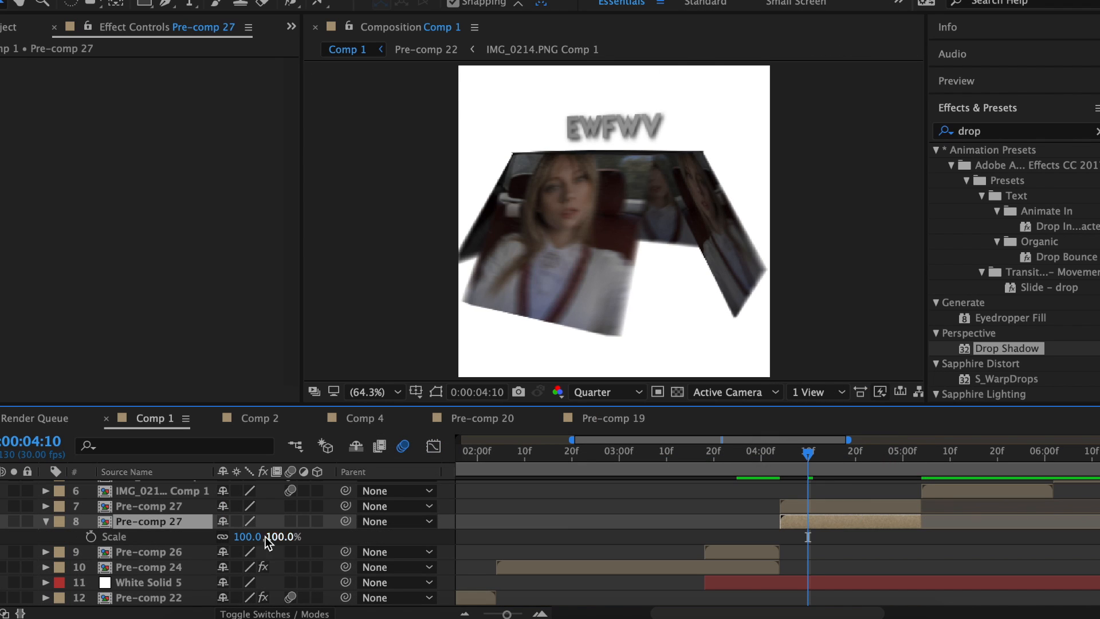
{"action": "type", "text": "236"}
{"action": "key", "text": "Return"}
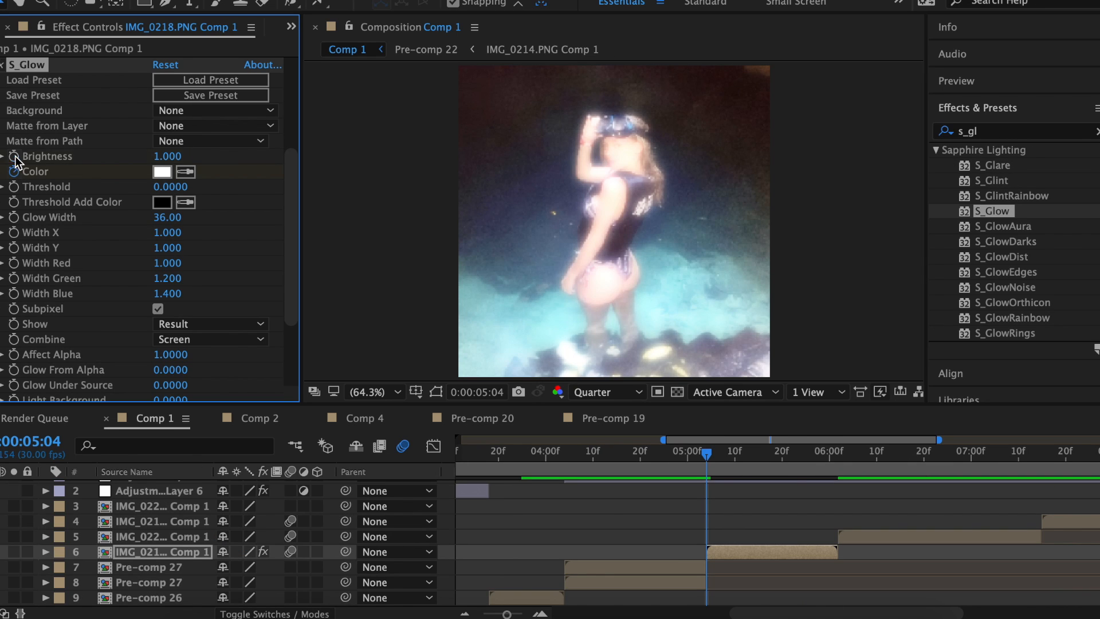
Keyframe S_Glow Brightness, apply the zoom main preset, and set S_BlurMoCurves Rotate to 60 at 06:01.
{"action": "left_click", "coordinate": [14, 157]}
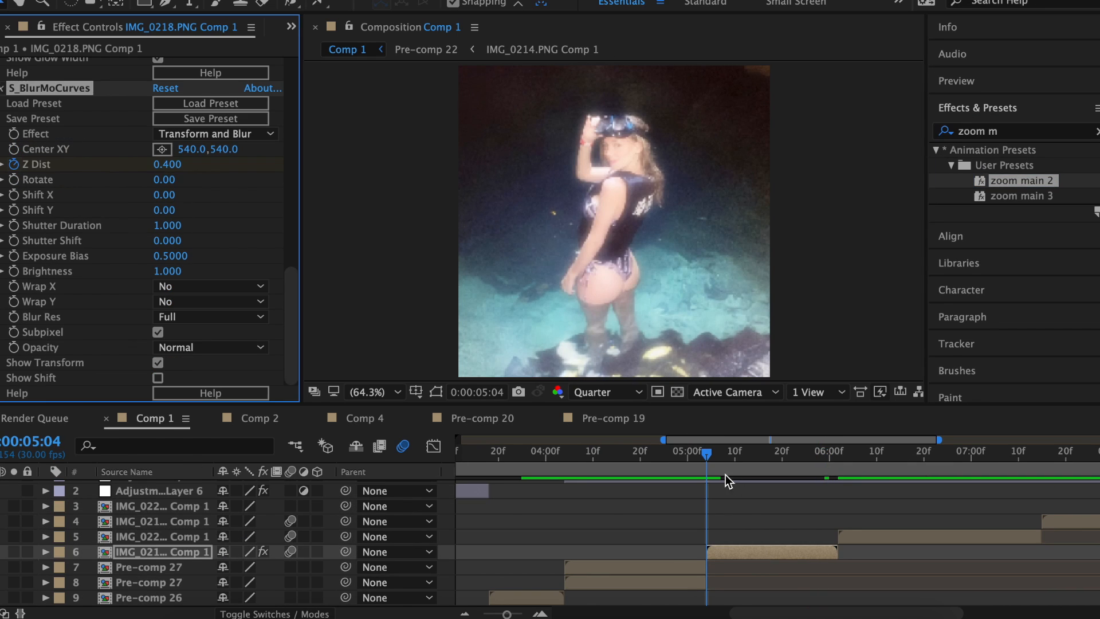
{"action": "left_click", "coordinate": [733, 462]}
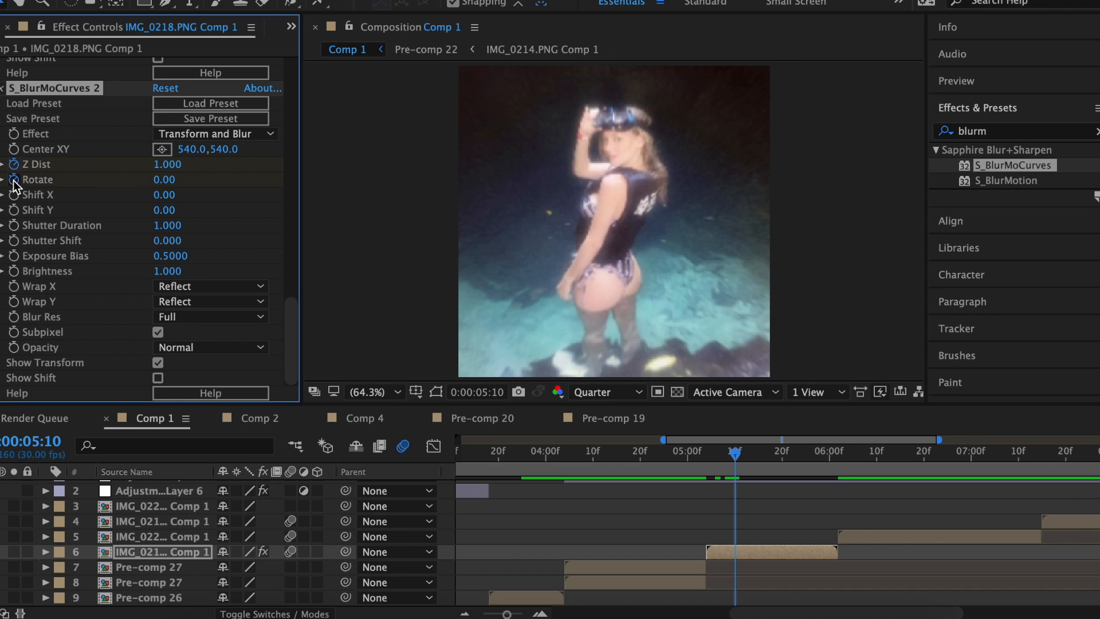
{"action": "left_click_drag", "start_coordinate": [734, 462], "coordinate": [834, 463]}
{"action": "left_click", "coordinate": [165, 180]}
{"action": "type", "text": "60"}
{"action": "key", "text": "Return"}
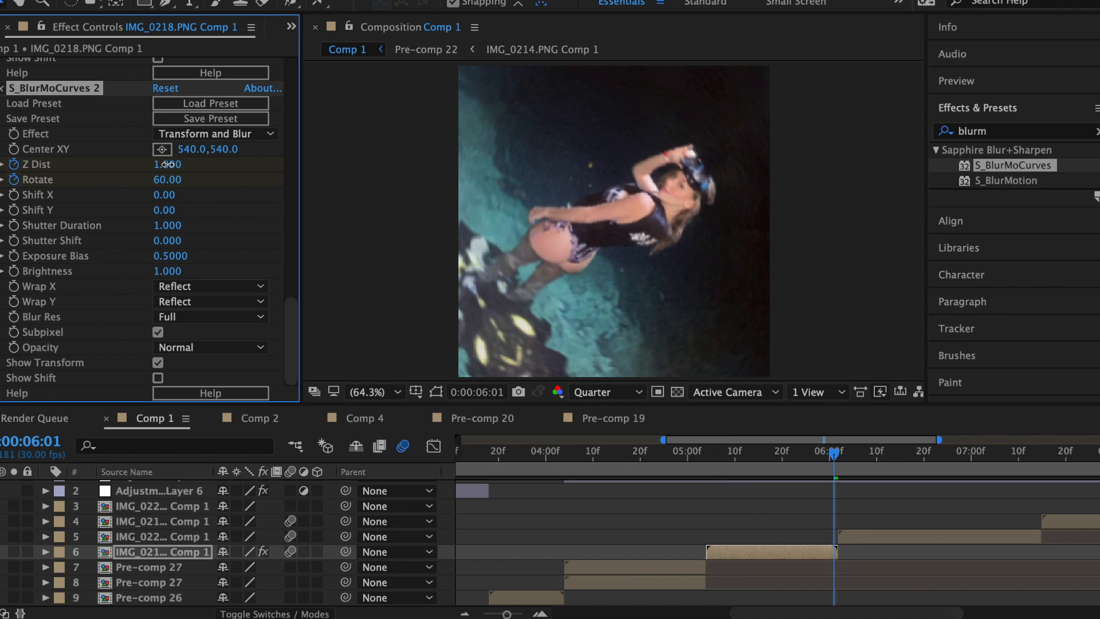
{"action": "key", "text": "Return"}
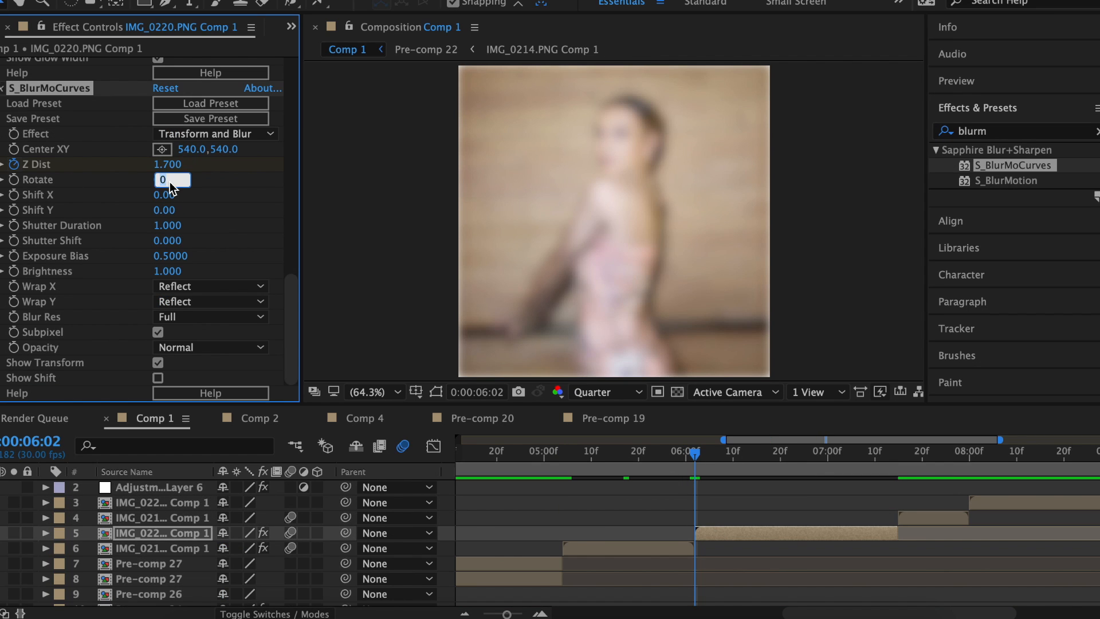
{"action": "key", "text": "Return"}
Adjust the blur's Z Dist around 07:07 and set Rotate to 30 at the next cut.
{"action": "scroll", "coordinate": [37, 67], "scroll_direction": "up", "scroll_amount": 10}
{"action": "left_click_drag", "start_coordinate": [696, 461], "coordinate": [860, 464]}
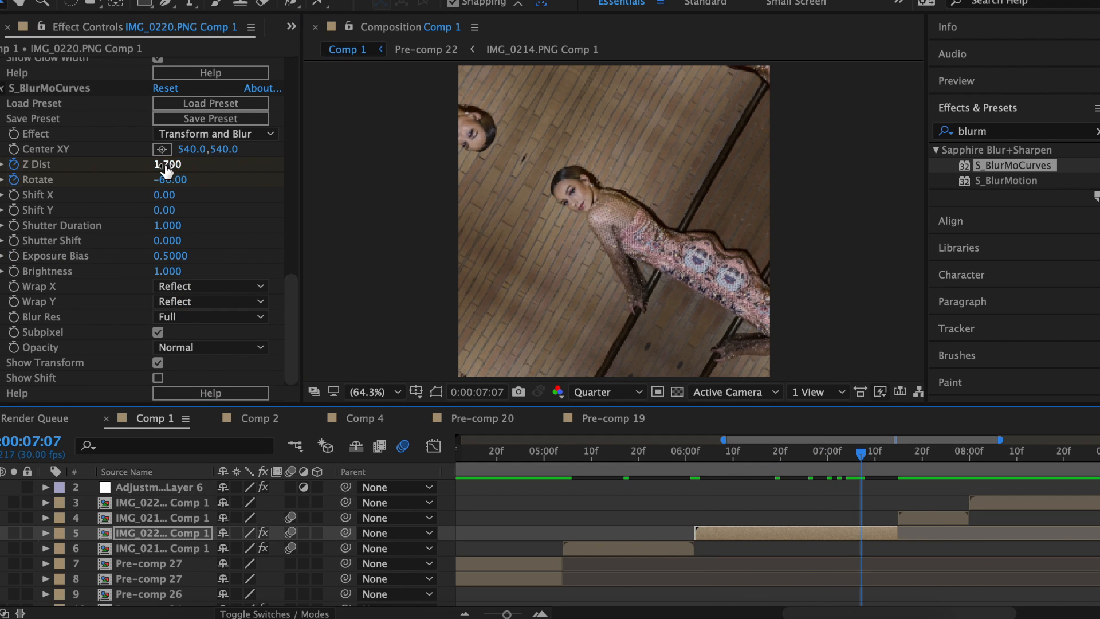
{"action": "left_click_drag", "start_coordinate": [166, 170], "coordinate": [226, 220]}
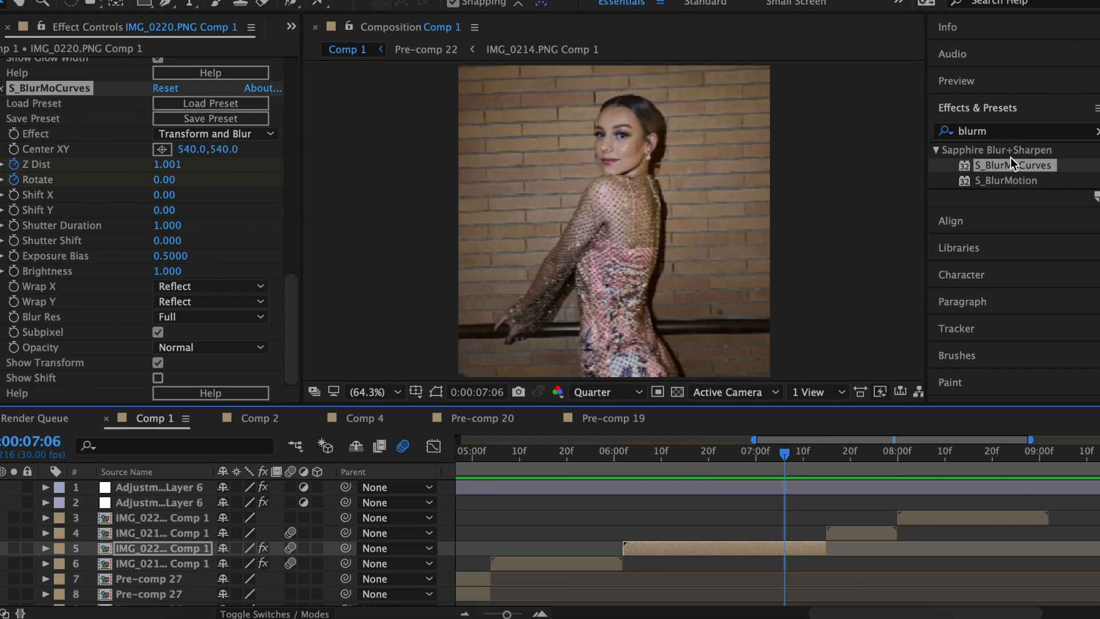
{"action": "left_click", "coordinate": [824, 469]}
{"action": "left_click", "coordinate": [165, 180]}
{"action": "type", "text": "30"}
{"action": "key", "text": "Return"}
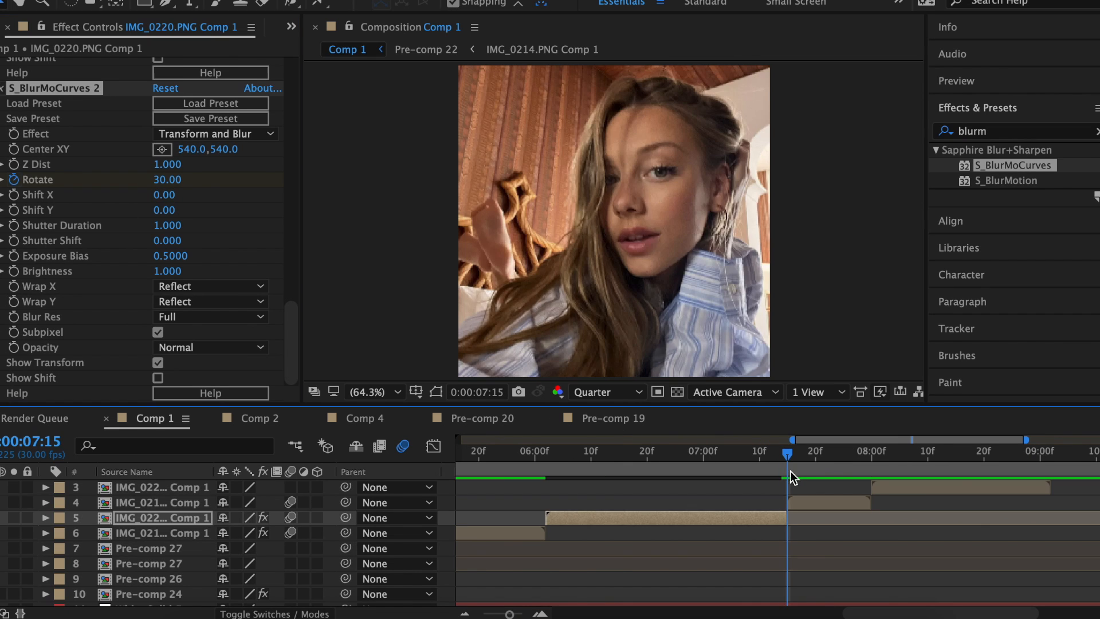
Set the IMG_0215 clip's S_BlurMoCurves Rotate to 0 at 07:29.
{"action": "left_click", "coordinate": [802, 502]}
{"action": "left_click", "coordinate": [864, 463]}
{"action": "left_click", "coordinate": [170, 180]}
{"action": "type", "text": "0"}
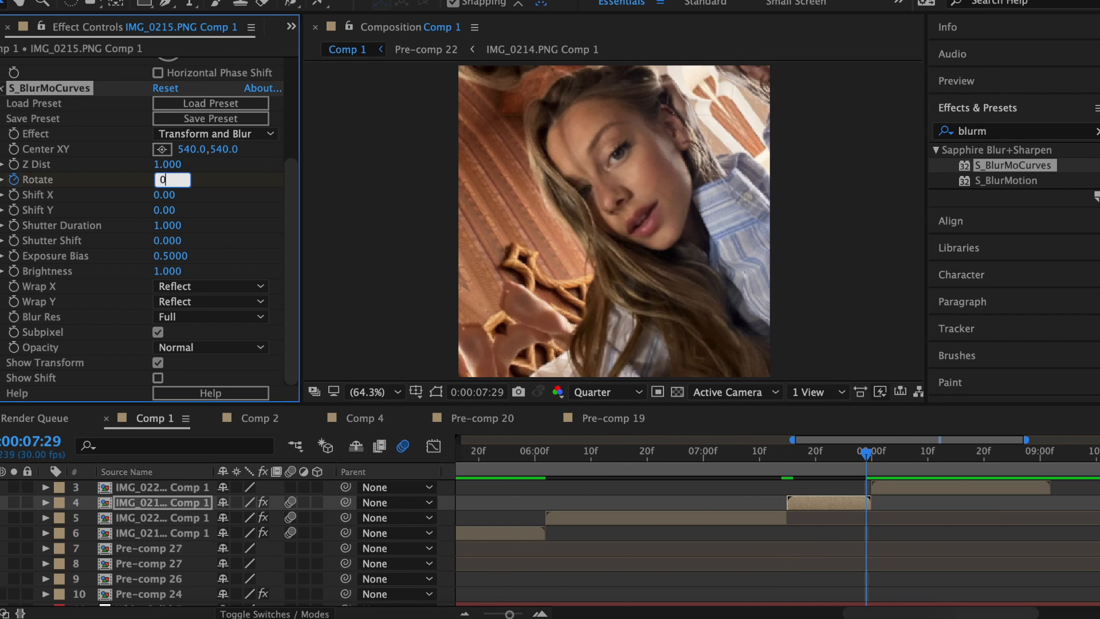
{"action": "key", "text": "Return"}
{"action": "key", "text": "u"}
{"action": "key", "text": "u"}
{"action": "left_click_drag", "start_coordinate": [444, 502], "coordinate": [476, 518]}
Pre-compose the two clips into Pre-comp 28, enable motion blur, and view at 50%.
{"action": "right_click", "coordinate": [560, 517]}
{"action": "left_click", "coordinate": [609, 464]}
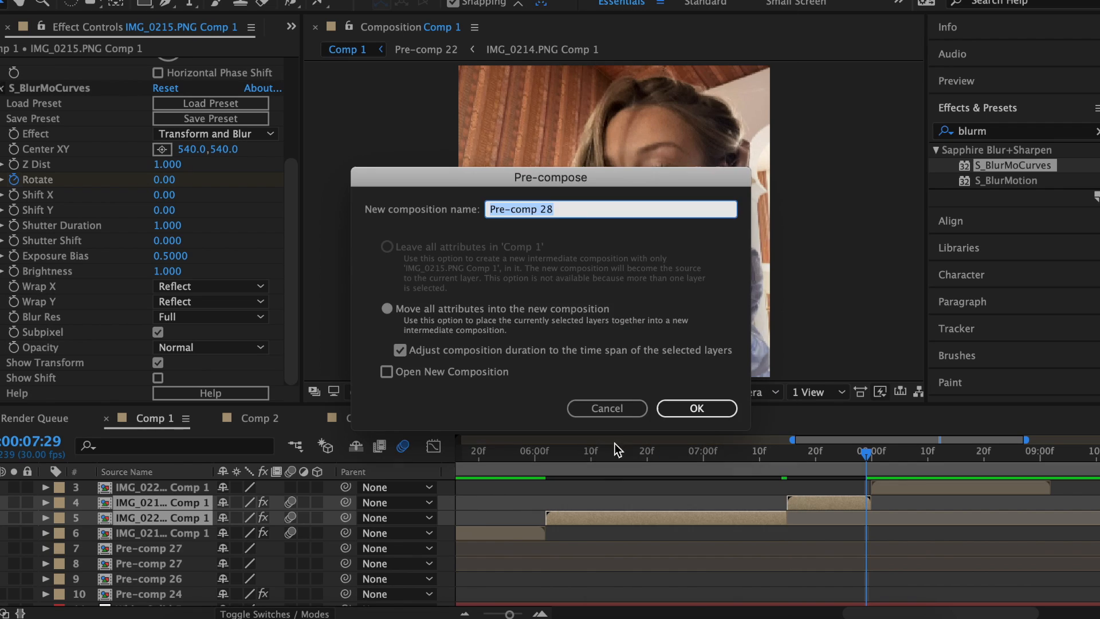
{"action": "left_click", "coordinate": [688, 408]}
{"action": "left_click", "coordinate": [143, 2]}
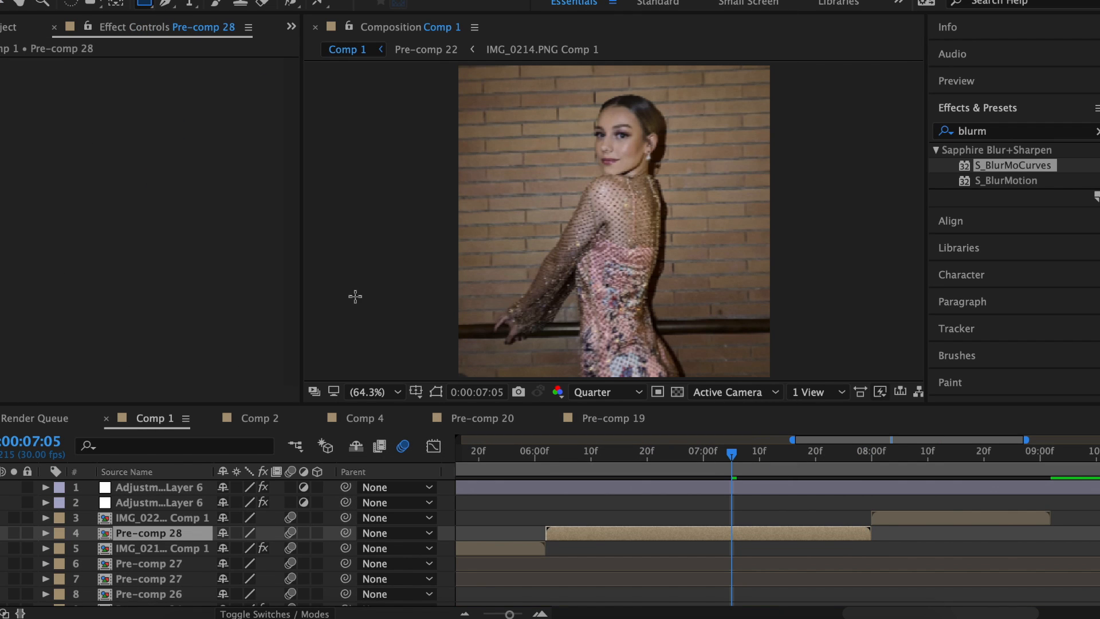
{"action": "left_click", "coordinate": [372, 391]}
{"action": "left_click", "coordinate": [375, 483]}
Draw a full-frame rectangle mask and drag its corners into a tilted square.
{"action": "left_click_drag", "start_coordinate": [488, 94], "coordinate": [746, 353]}
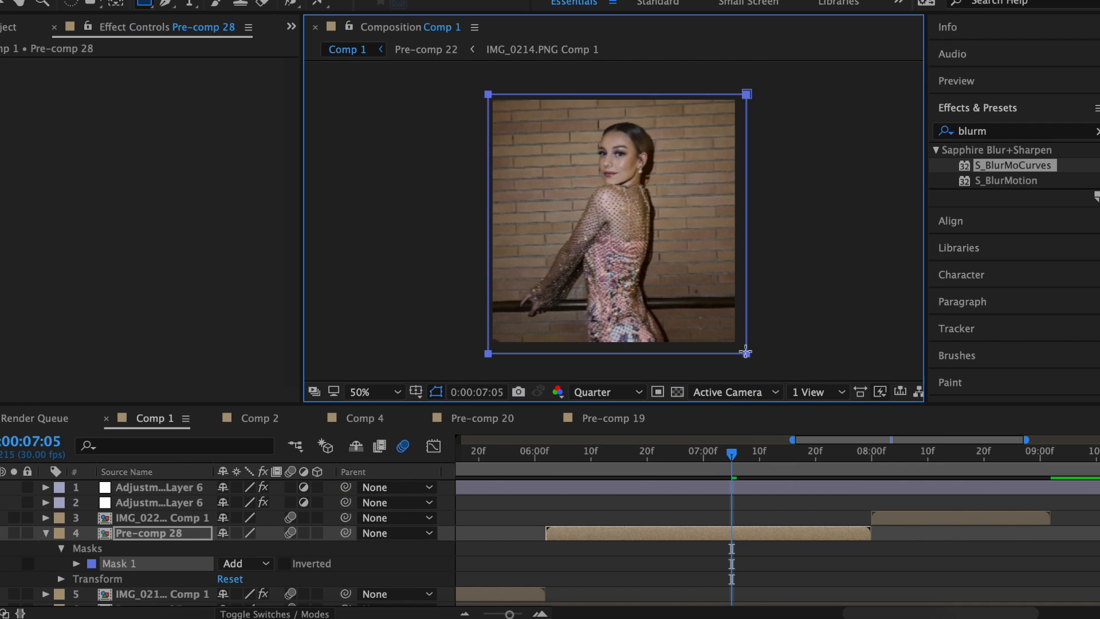
{"action": "left_click_drag", "start_coordinate": [488, 94], "coordinate": [626, 108]}
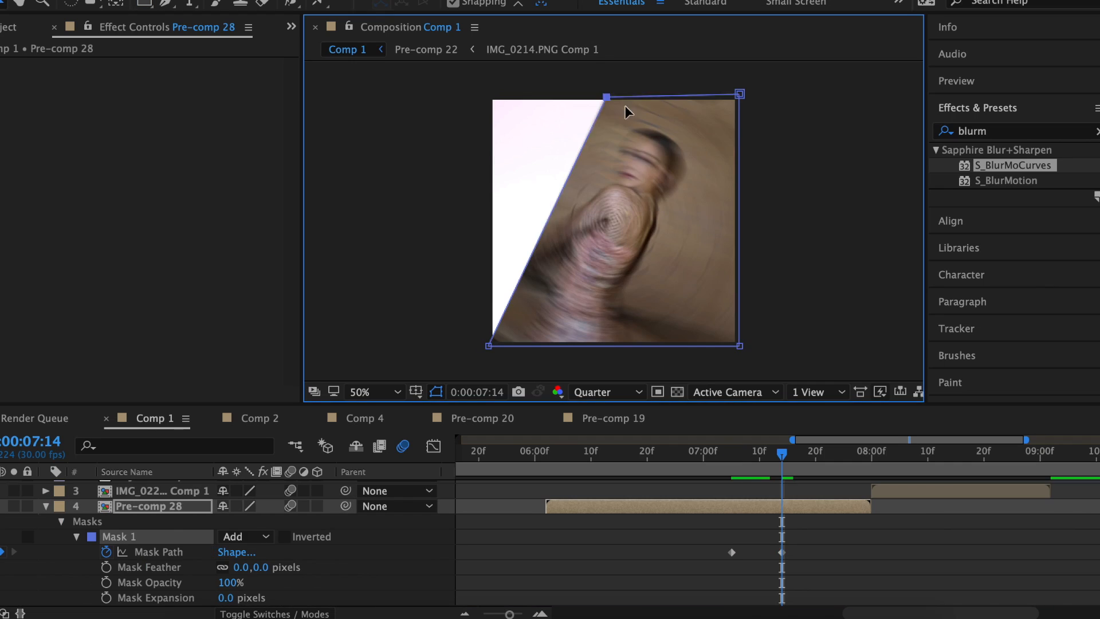
{"action": "left_click_drag", "start_coordinate": [740, 94], "coordinate": [716, 221]}
{"action": "left_click_drag", "start_coordinate": [488, 346], "coordinate": [536, 210]}
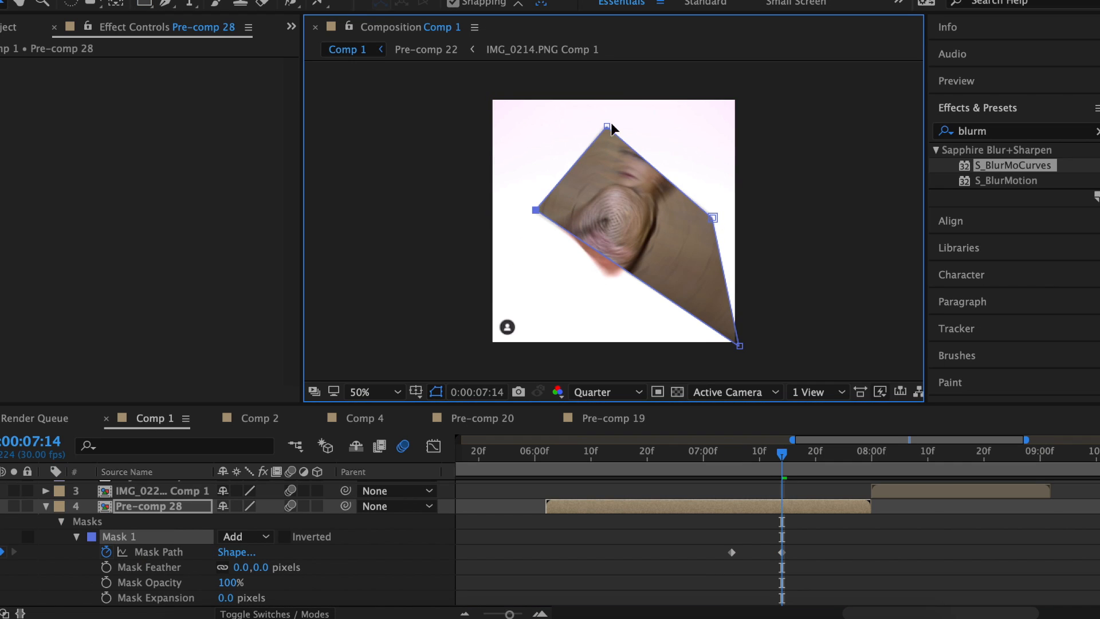
{"action": "left_click_drag", "start_coordinate": [610, 283], "coordinate": [611, 285]}
{"action": "left_click_drag", "start_coordinate": [692, 220], "coordinate": [692, 224]}
{"action": "left_click_drag", "start_coordinate": [633, 138], "coordinate": [640, 137]}
{"action": "left_click_drag", "start_coordinate": [610, 285], "coordinate": [603, 292]}
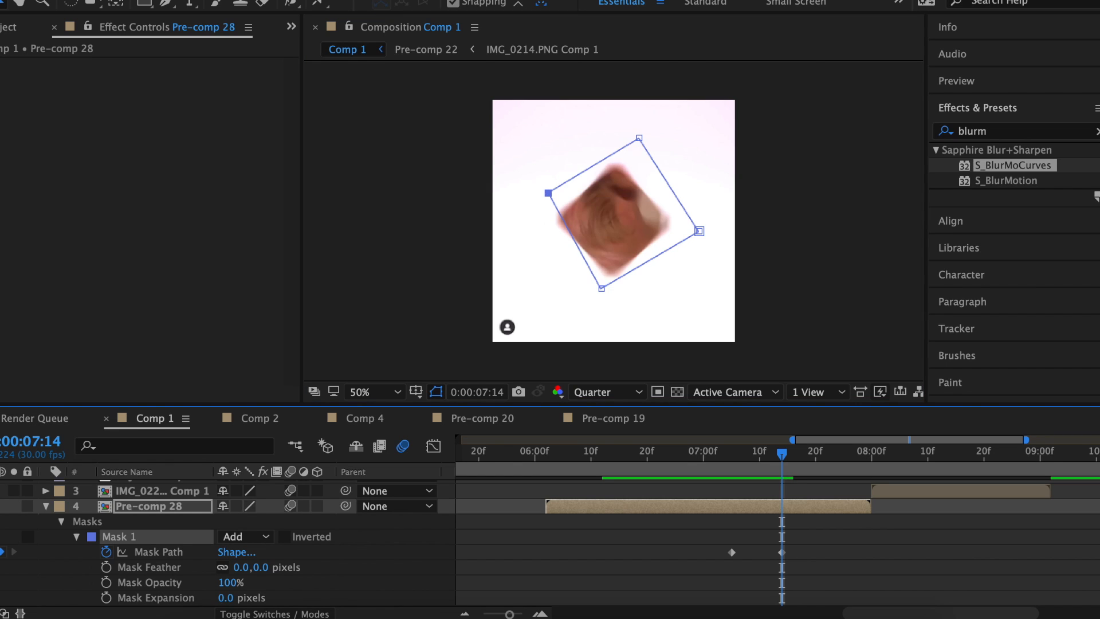
{"action": "left_click_drag", "start_coordinate": [638, 139], "coordinate": [617, 150]}
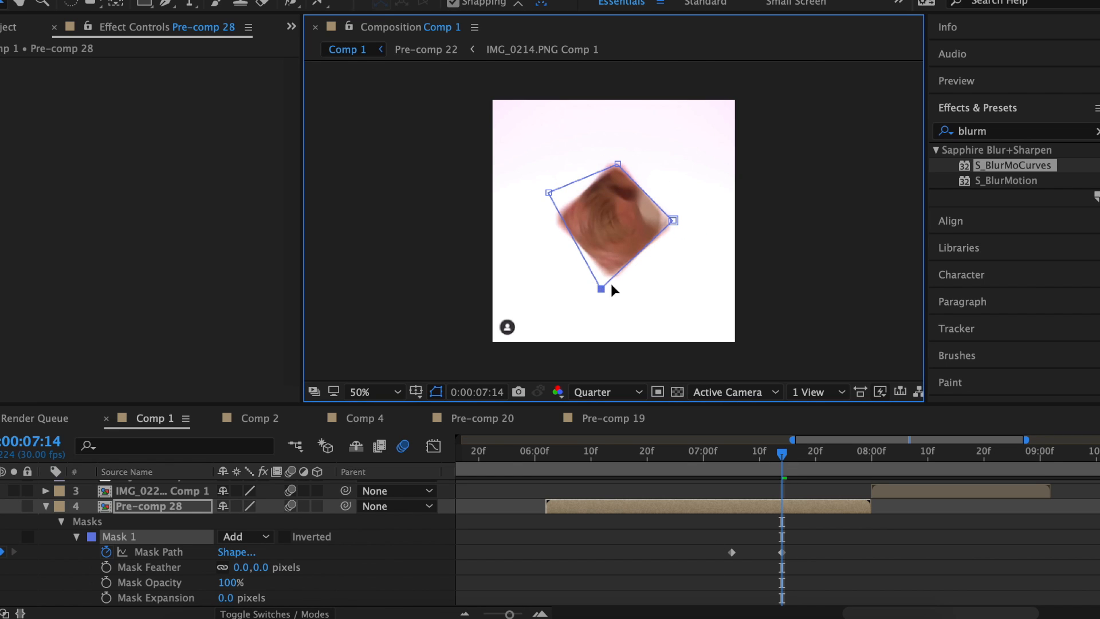
Keyframe the mask corners to the image's edges at 07:27 with 100% curve influence.
{"action": "mouse_move", "coordinate": [807, 456]}
{"action": "left_mouse_down"}
{"action": "mouse_move", "coordinate": [825, 459]}
{"action": "mouse_move", "coordinate": [792, 467]}
{"action": "left_mouse_up"}
{"action": "left_click_drag", "start_coordinate": [617, 163], "coordinate": [541, 197]}
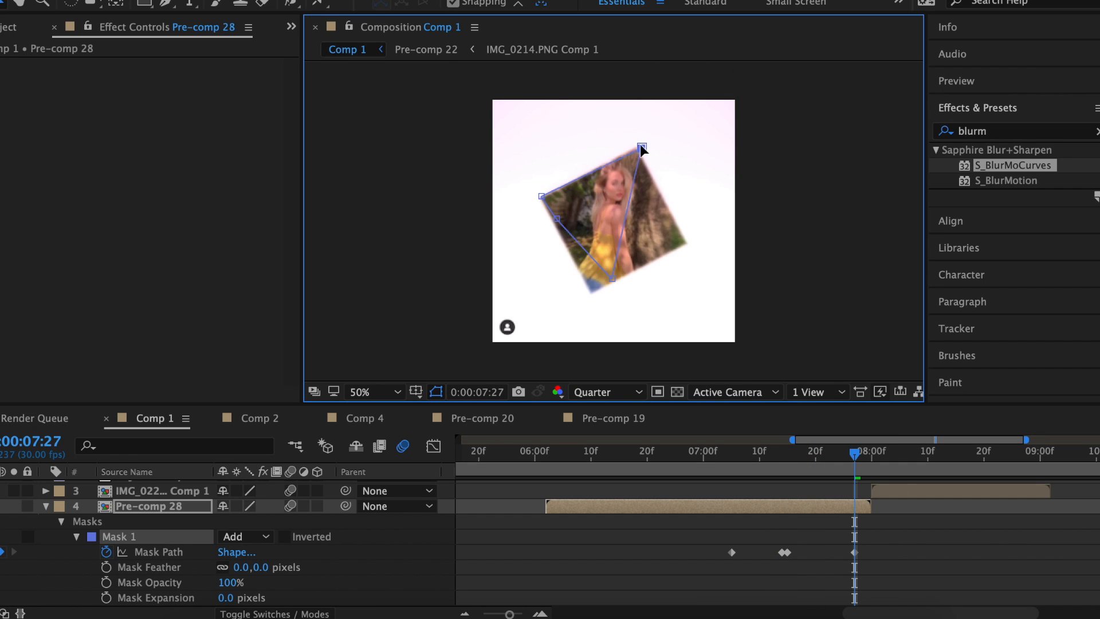
{"action": "left_click_drag", "start_coordinate": [613, 279], "coordinate": [685, 245]}
{"action": "left_click_drag", "start_coordinate": [557, 218], "coordinate": [594, 290]}
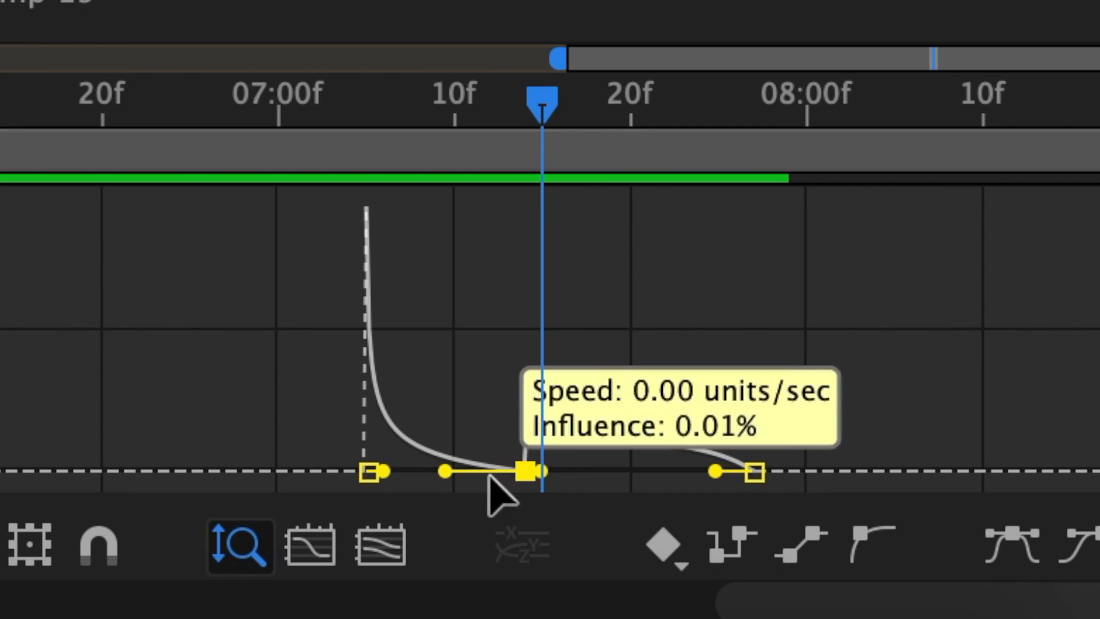
{"action": "left_click_drag", "start_coordinate": [489, 478], "coordinate": [543, 471]}
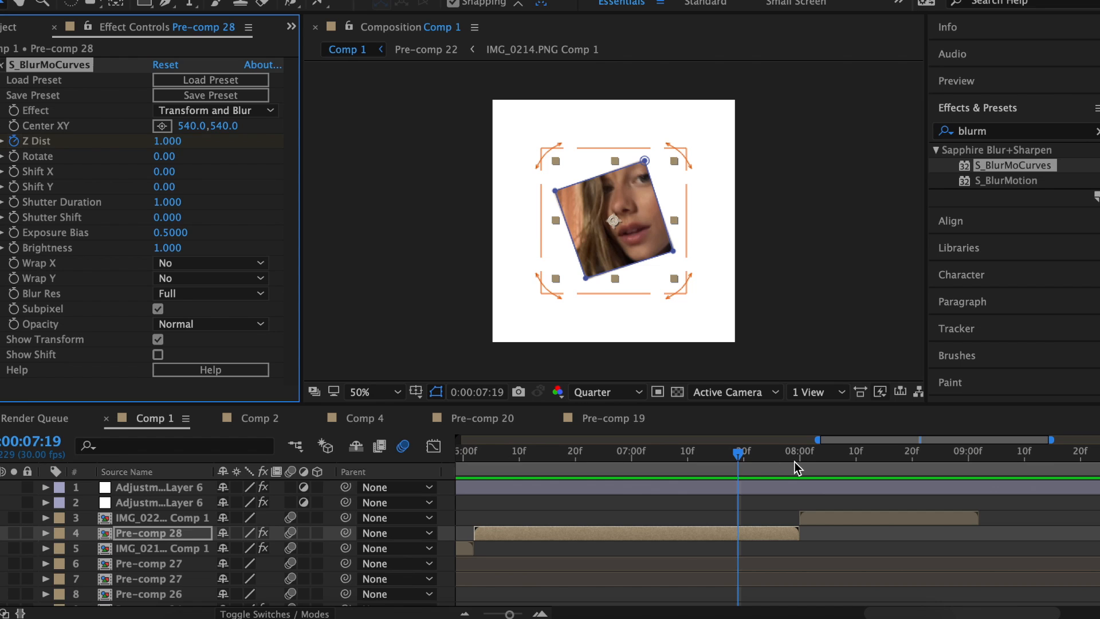
Set S_BlurMoCurves Z Dist to 1.4 at 07:29 and lengthen its easing curve.
{"action": "left_click", "coordinate": [794, 462]}
{"action": "left_click", "coordinate": [174, 141]}
{"action": "type", "text": "1,"}
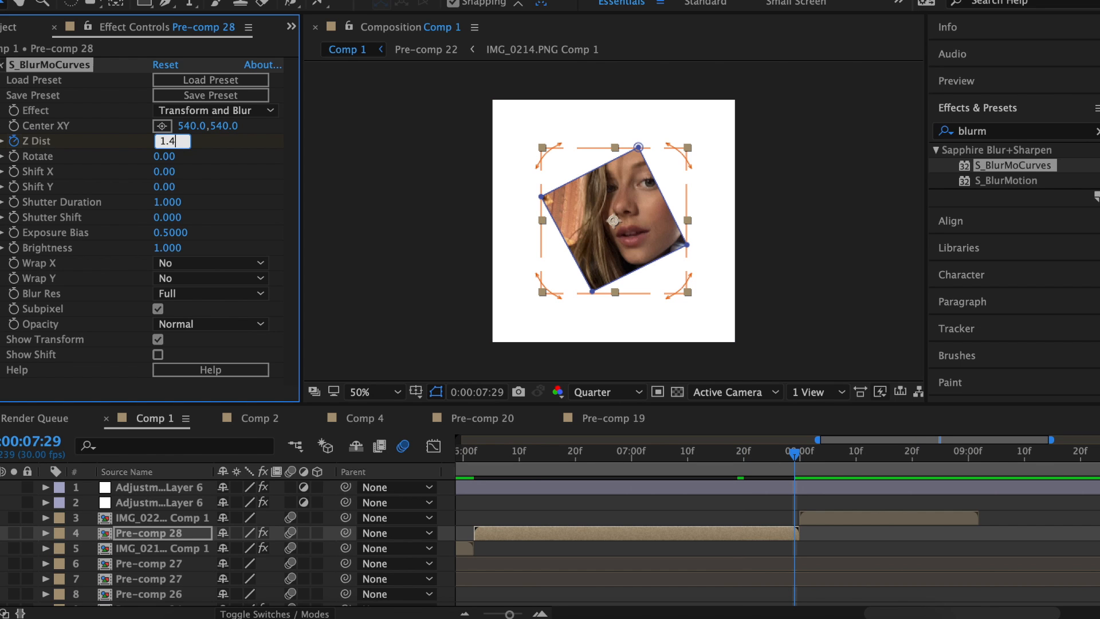
{"action": "key", "text": "Return"}
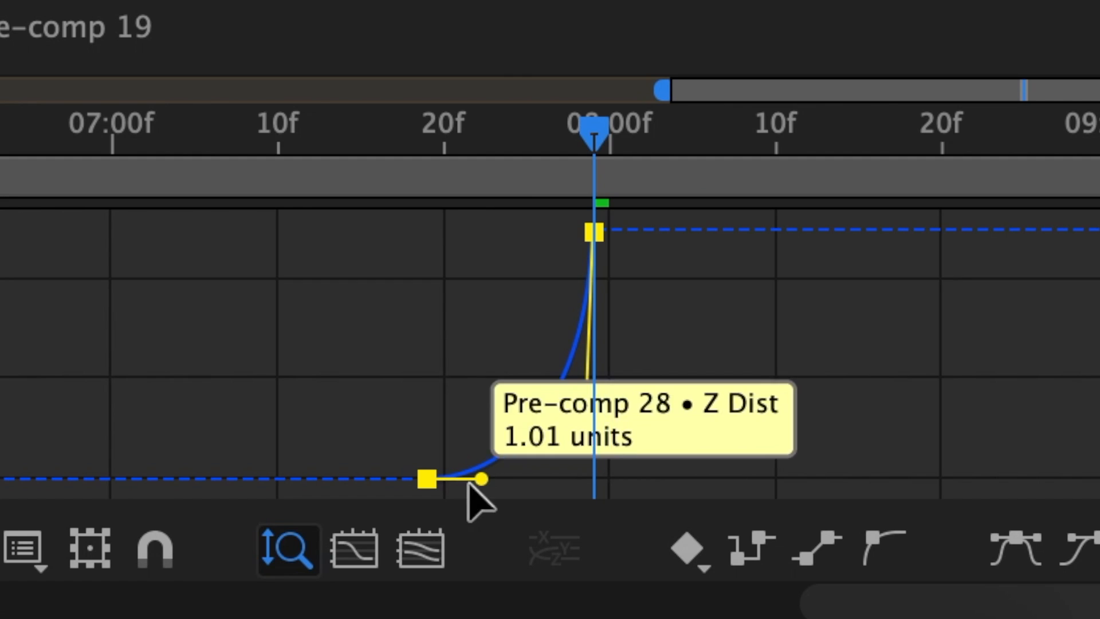
{"action": "left_click_drag", "start_coordinate": [479, 479], "coordinate": [540, 489]}
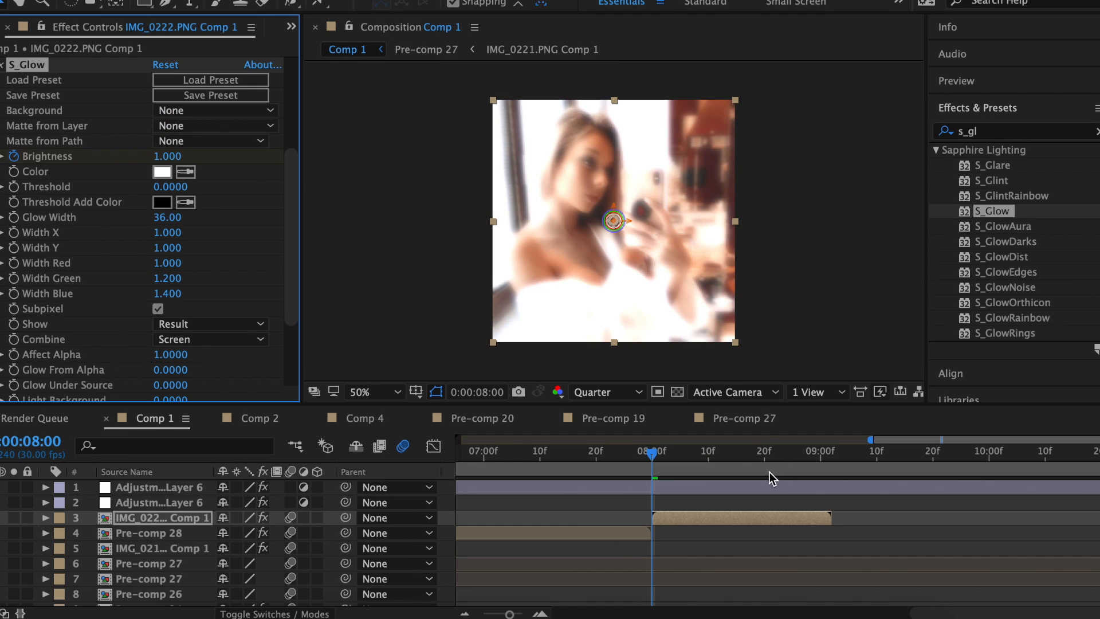
{"action": "left_click", "coordinate": [765, 475]}
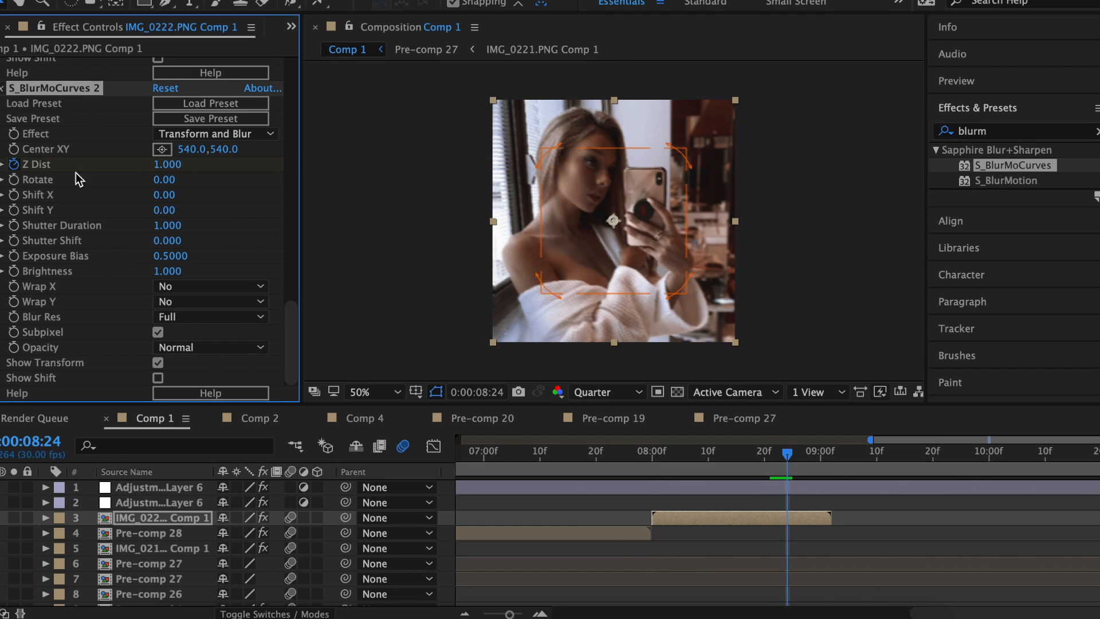
Scrub the timeline around 09:01 to check the S_Glow brightness animation.
{"action": "left_click_drag", "start_coordinate": [831, 457], "coordinate": [825, 458]}
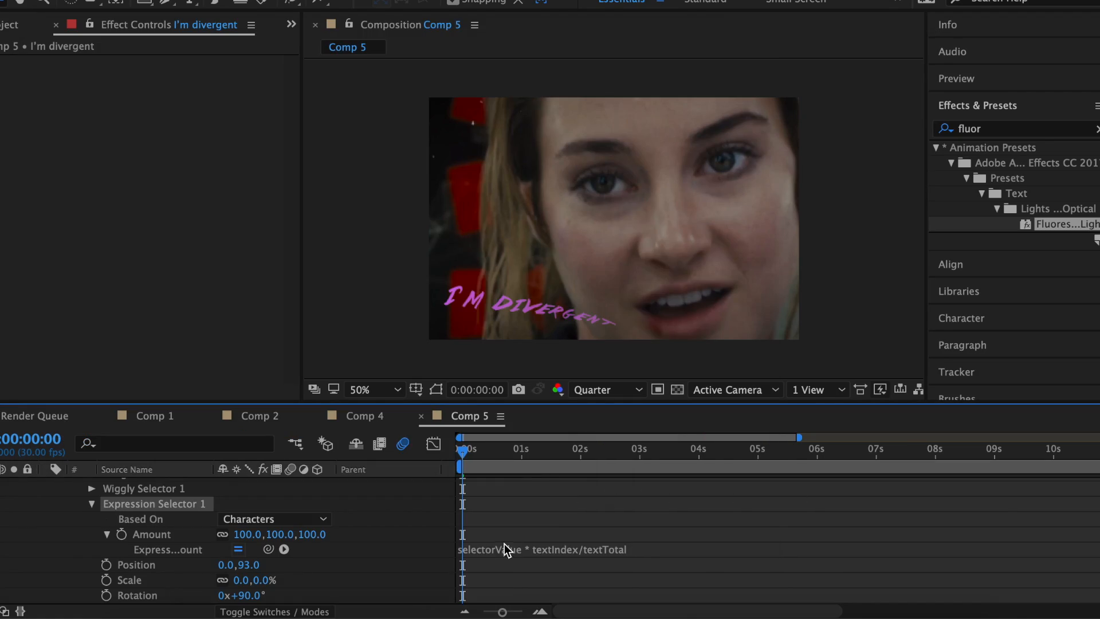
Pre-compose the I'm divergent text layer in Comp 5.
{"action": "left_click", "coordinate": [504, 544]}
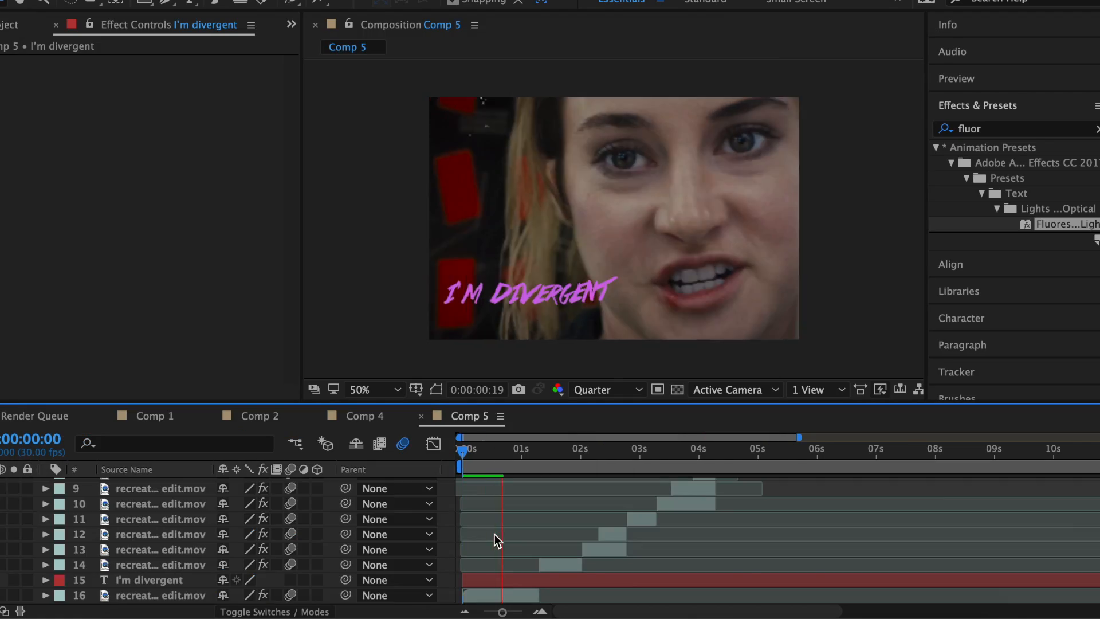
{"action": "left_click", "coordinate": [481, 579]}
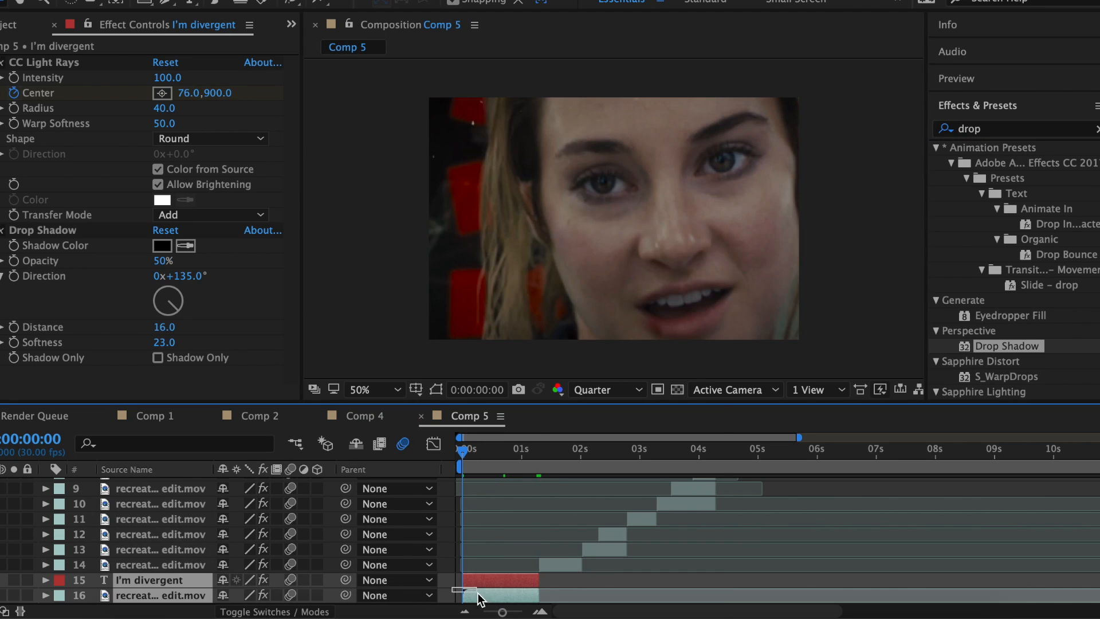
{"action": "right_click", "coordinate": [488, 590]}
{"action": "left_click", "coordinate": [532, 457]}
Use glitch stock overlay as the displacement map layer and set Bend to -80.
{"action": "left_click", "coordinate": [695, 406]}
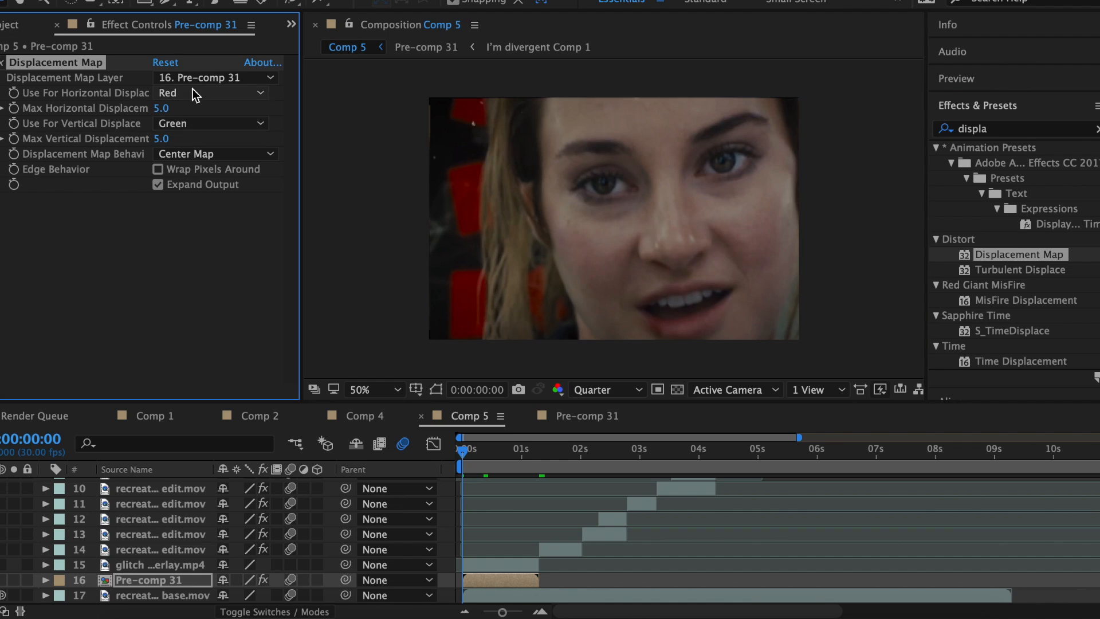
{"action": "left_click", "coordinate": [212, 77]}
{"action": "left_click", "coordinate": [241, 360]}
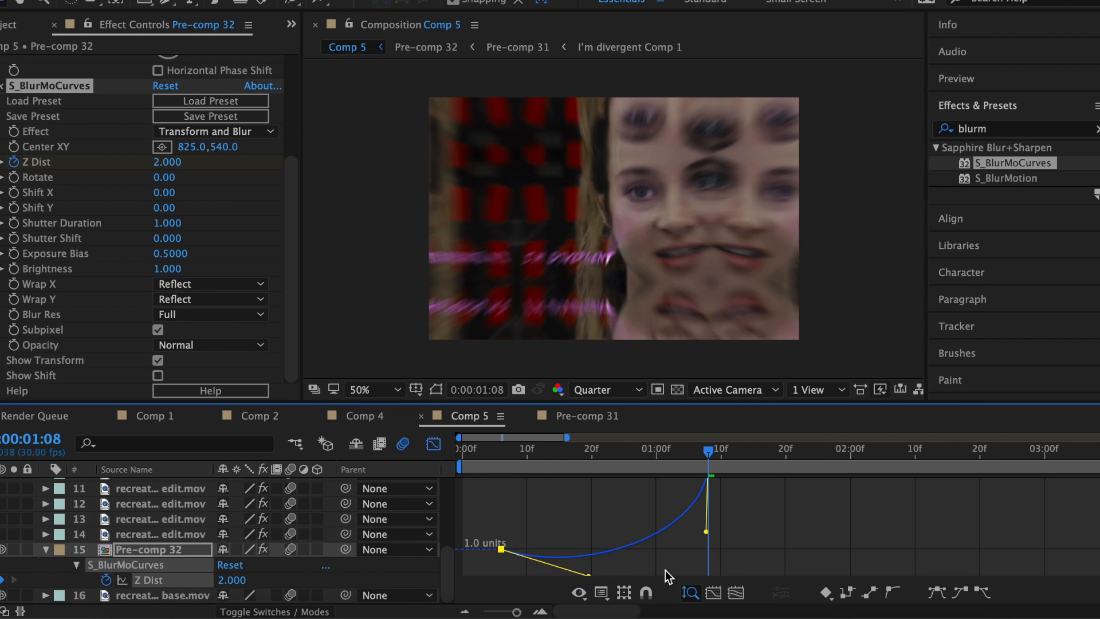
{"action": "left_click_drag", "start_coordinate": [504, 545], "coordinate": [641, 558]}
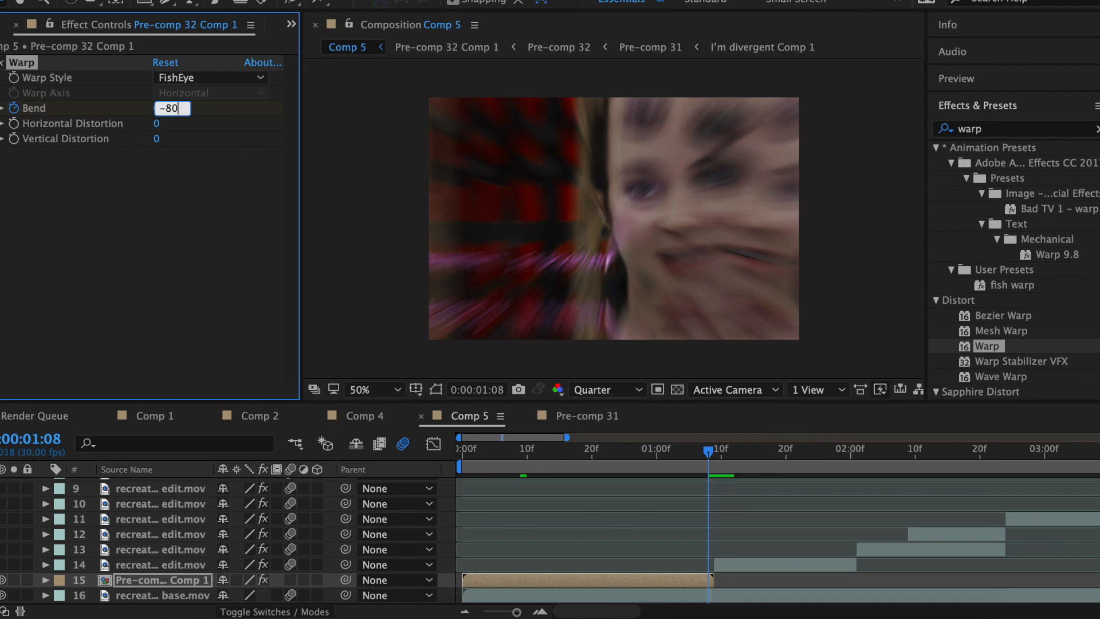
{"action": "key", "text": "Return"}
{"action": "key", "text": "u"}
{"action": "scroll", "coordinate": [605, 527], "scroll_direction": "down", "scroll_amount": 2}
{"action": "left_click_drag", "start_coordinate": [732, 582], "coordinate": [554, 589]}
Create a new solid layer with a chosen colour.
{"action": "left_click", "coordinate": [312, 0]}
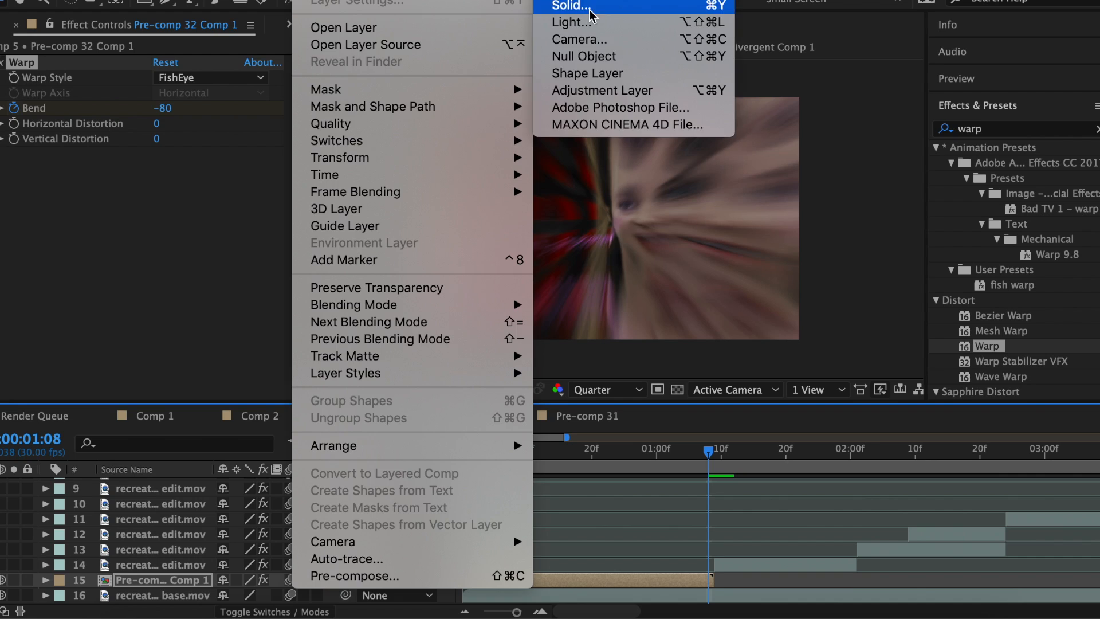
{"action": "left_click", "coordinate": [589, 7]}
{"action": "left_click", "coordinate": [339, 359]}
{"action": "left_click", "coordinate": [779, 164]}
{"action": "left_click", "coordinate": [490, 407]}
Trim the solid between 0:29 and 1:08, keyframe its opacity from 0% with easing.
{"action": "key", "text": "alt+]"}
{"action": "mouse_move", "coordinate": [708, 450]}
{"action": "left_mouse_down"}
{"action": "mouse_move", "coordinate": [650, 450]}
{"action": "mouse_move", "coordinate": [710, 465]}
{"action": "left_mouse_up"}
{"action": "key", "text": "alt+["}
{"action": "scroll", "coordinate": [649, 565], "scroll_direction": "down", "scroll_amount": 1}
{"action": "key", "text": "t"}
{"action": "left_click", "coordinate": [234, 579]}
{"action": "type", "text": "0"}
{"action": "key", "text": "Return"}
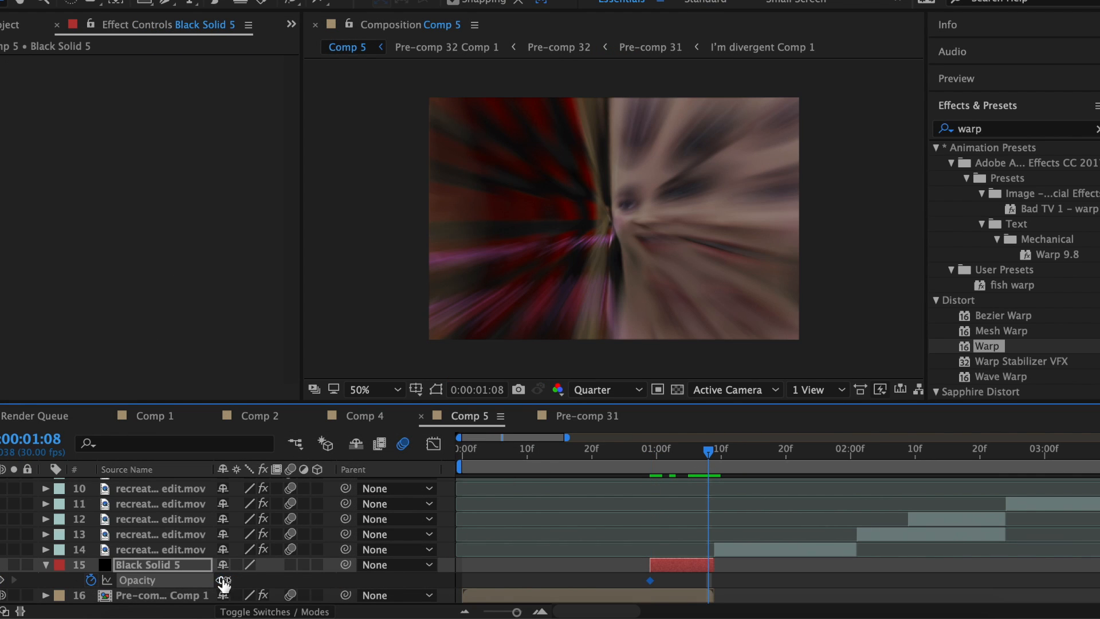
{"action": "right_click", "coordinate": [650, 580]}
{"action": "left_click", "coordinate": [667, 606]}
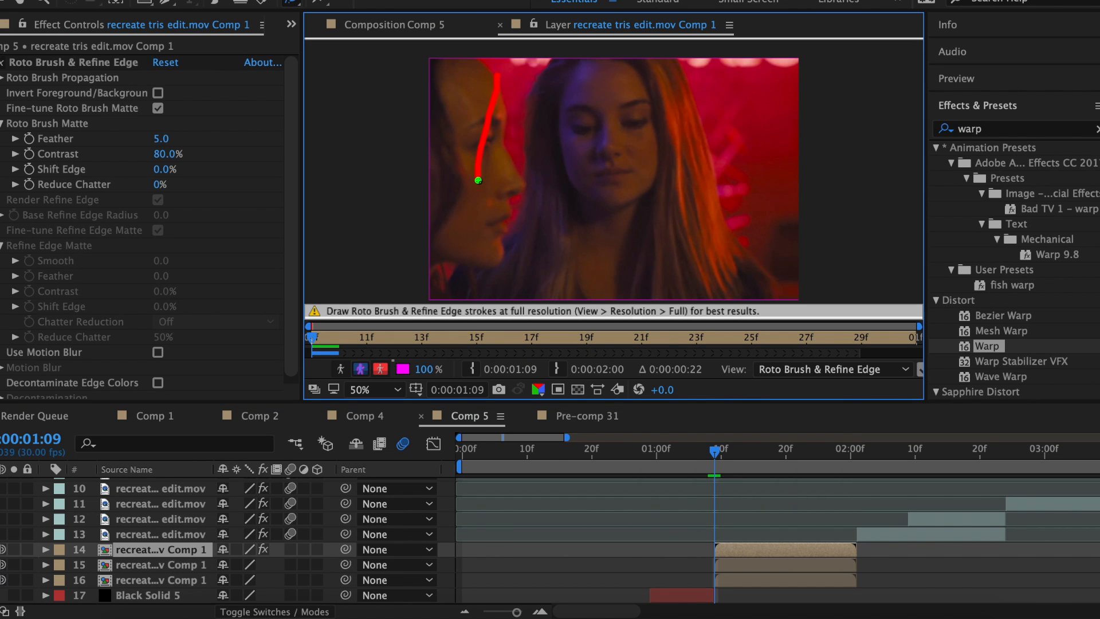
{"action": "left_click_drag", "start_coordinate": [478, 180], "coordinate": [477, 181]}
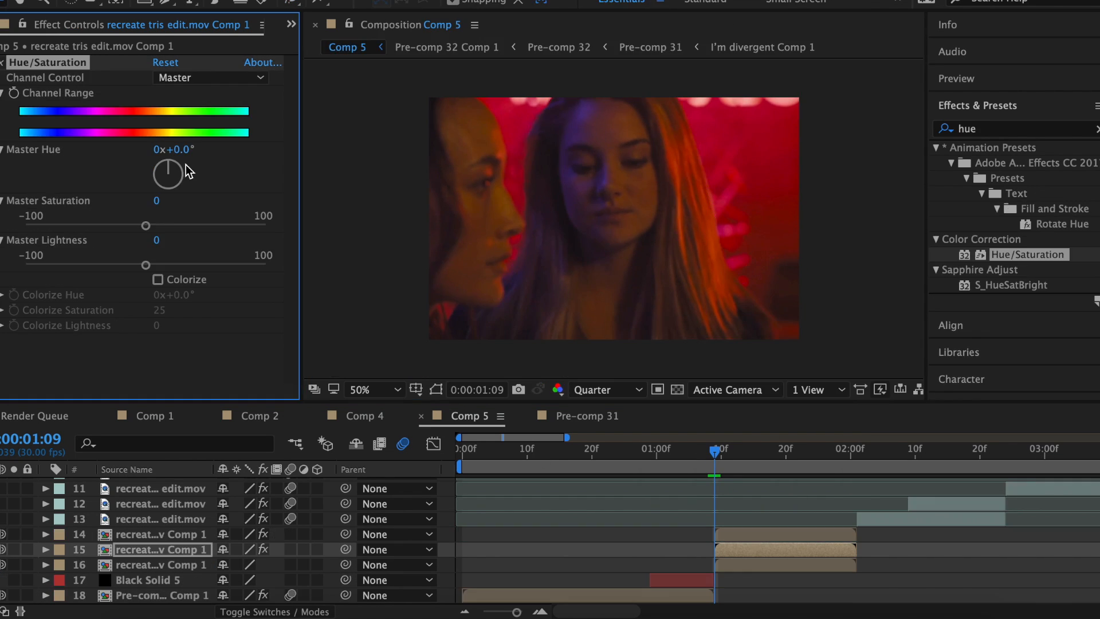
Shift the clip's hue, lower its saturation, and enlarge the plasma wipe to 58%.
{"action": "mouse_move", "coordinate": [186, 164]}
{"action": "left_mouse_down"}
{"action": "mouse_move", "coordinate": [181, 188]}
{"action": "mouse_move", "coordinate": [162, 191]}
{"action": "left_mouse_up"}
{"action": "left_click", "coordinate": [85, 225]}
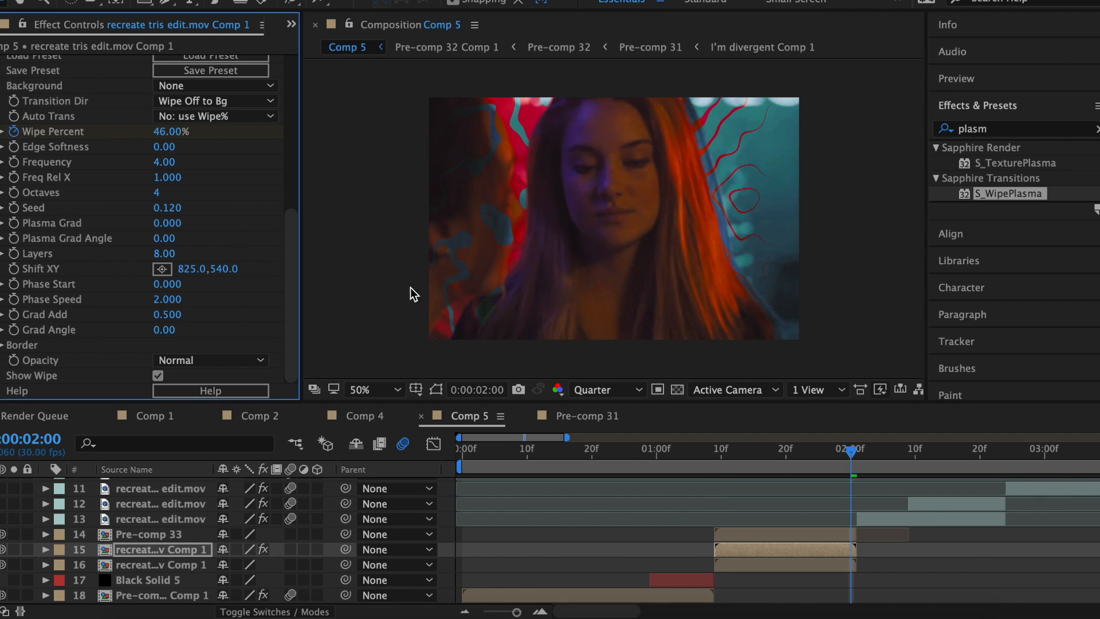
{"action": "left_click_drag", "start_coordinate": [172, 131], "coordinate": [188, 131]}
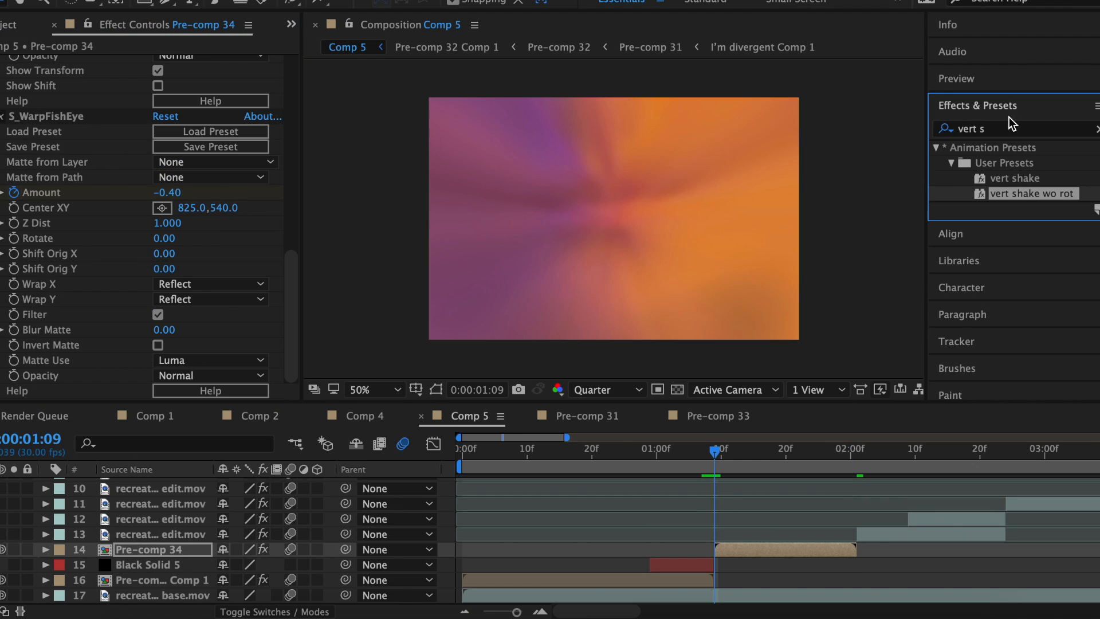
Apply the turbulence 2 preset to Pre-comp 34, set its Rotate, and shape the easing curve.
{"action": "left_click", "coordinate": [1009, 127]}
{"action": "type", "text": "turb"}
{"action": "left_click_drag", "start_coordinate": [1035, 197], "coordinate": [738, 552]}
{"action": "key", "text": "u"}
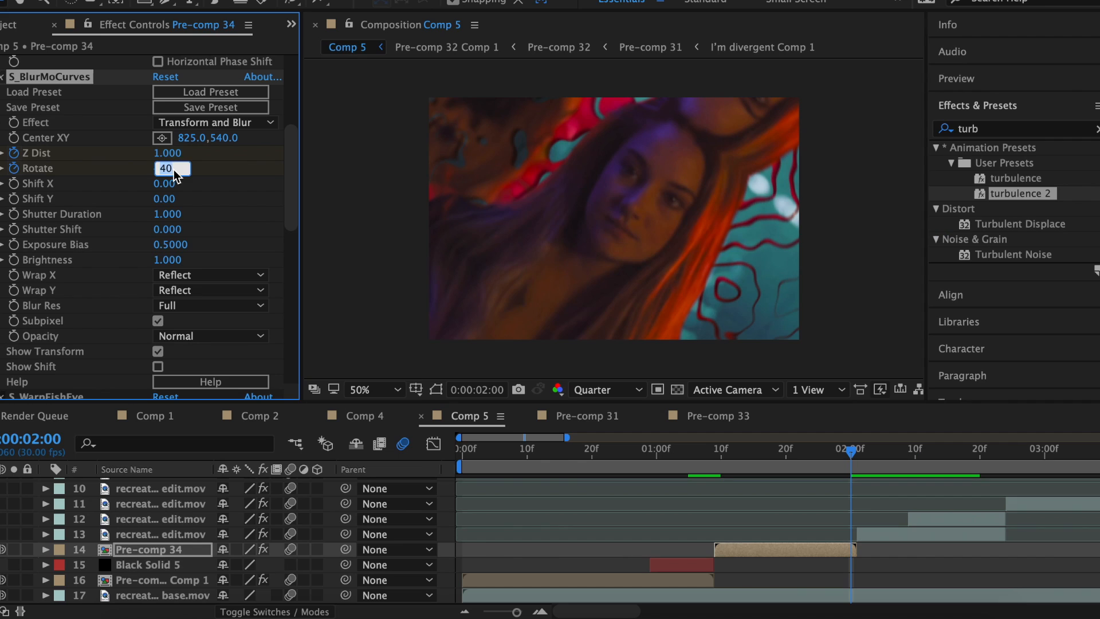
{"action": "key", "text": "Return"}
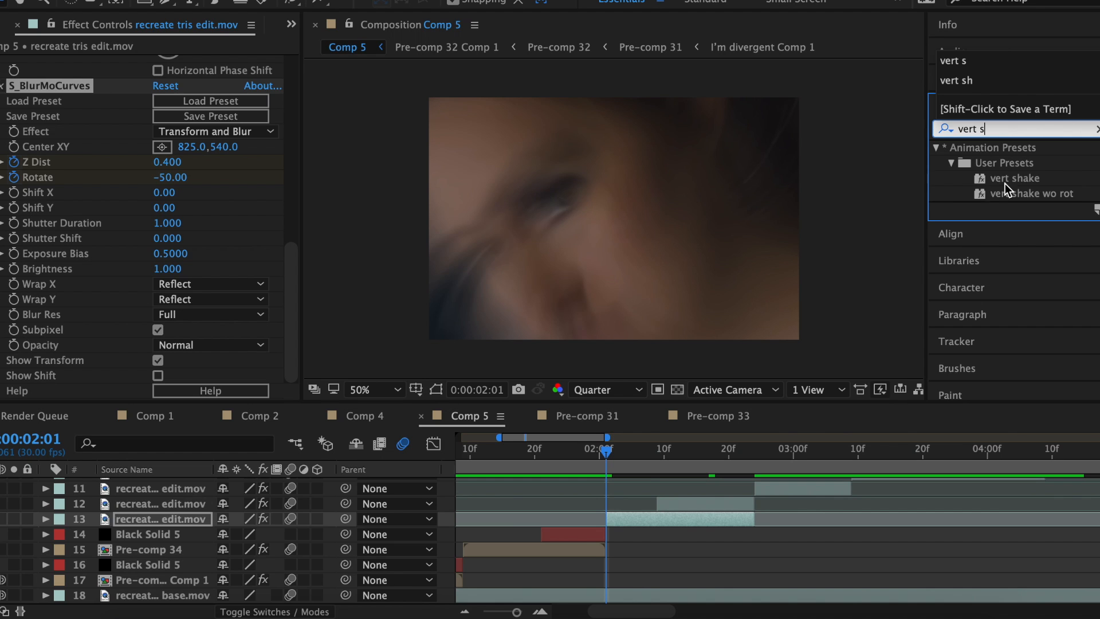
{"action": "left_click_drag", "start_coordinate": [1008, 190], "coordinate": [633, 520]}
Apply the new squeeze Warp preset to layer 13.
{"action": "type", "text": "new s"}
{"action": "left_click", "coordinate": [244, 330]}
{"action": "left_click", "coordinate": [205, 589]}
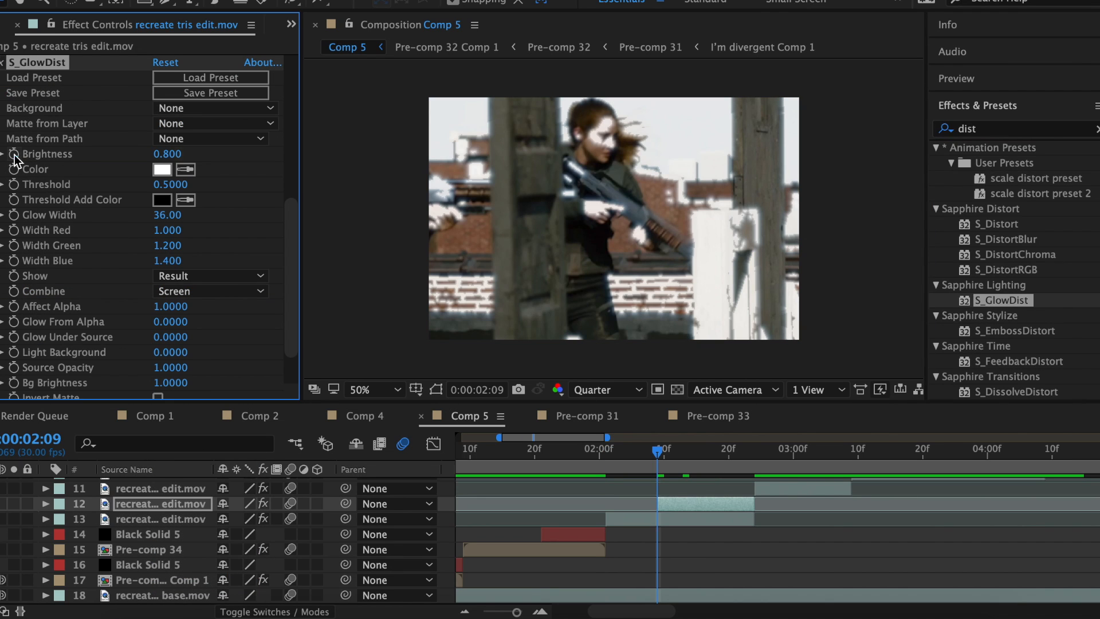
Apply S_WipeCircle to the rifle clip and keyframe Wipe Percent from 75.
{"action": "left_click", "coordinate": [1014, 129]}
{"action": "type", "text": "wipeci"}
{"action": "double_click", "coordinate": [1005, 163]}
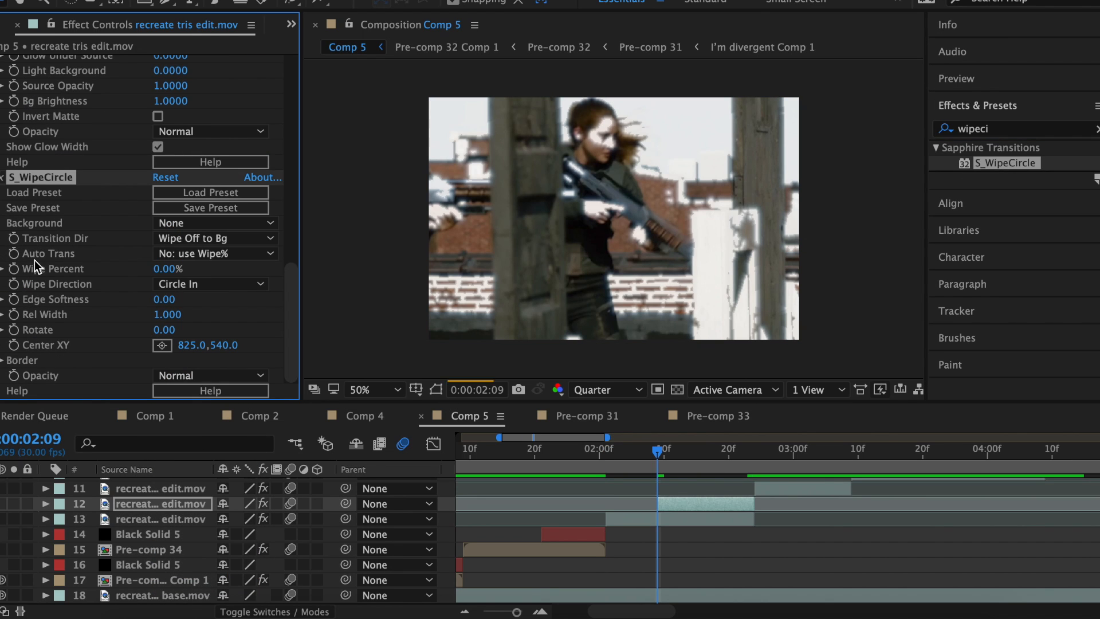
{"action": "left_click_drag", "start_coordinate": [169, 271], "coordinate": [109, 272]}
{"action": "left_click", "coordinate": [735, 457]}
{"action": "key", "text": "Page_Down"}
{"action": "key", "text": "Page_Down"}
{"action": "key", "text": "u"}
Pre-compose the two overlapping clip layers as Pre-comp 35 and ease the keyframes in the Graph Editor.
{"action": "left_click_drag", "start_coordinate": [445, 513], "coordinate": [485, 528]}
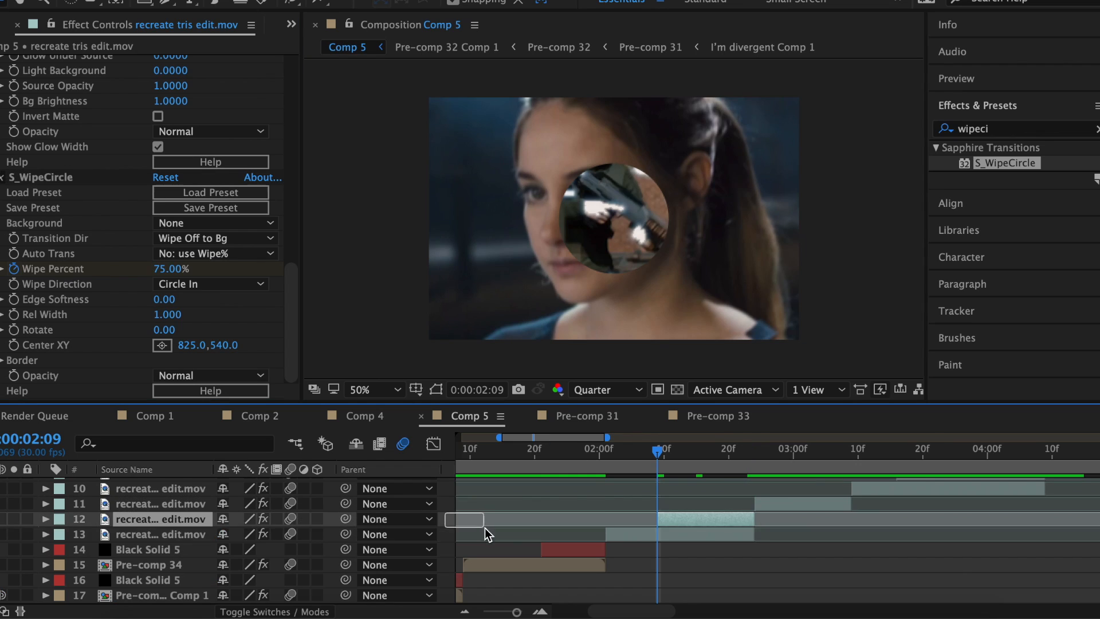
{"action": "right_click", "coordinate": [694, 518]}
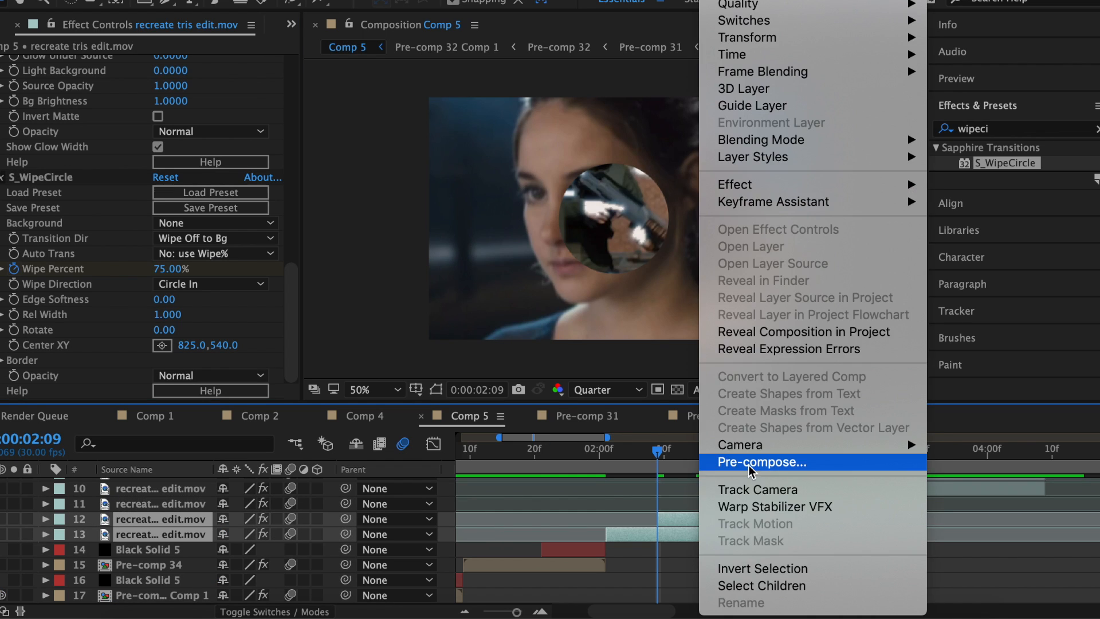
{"action": "left_click", "coordinate": [748, 461]}
{"action": "left_click", "coordinate": [715, 405]}
{"action": "left_click_drag", "start_coordinate": [577, 247], "coordinate": [657, 485]}
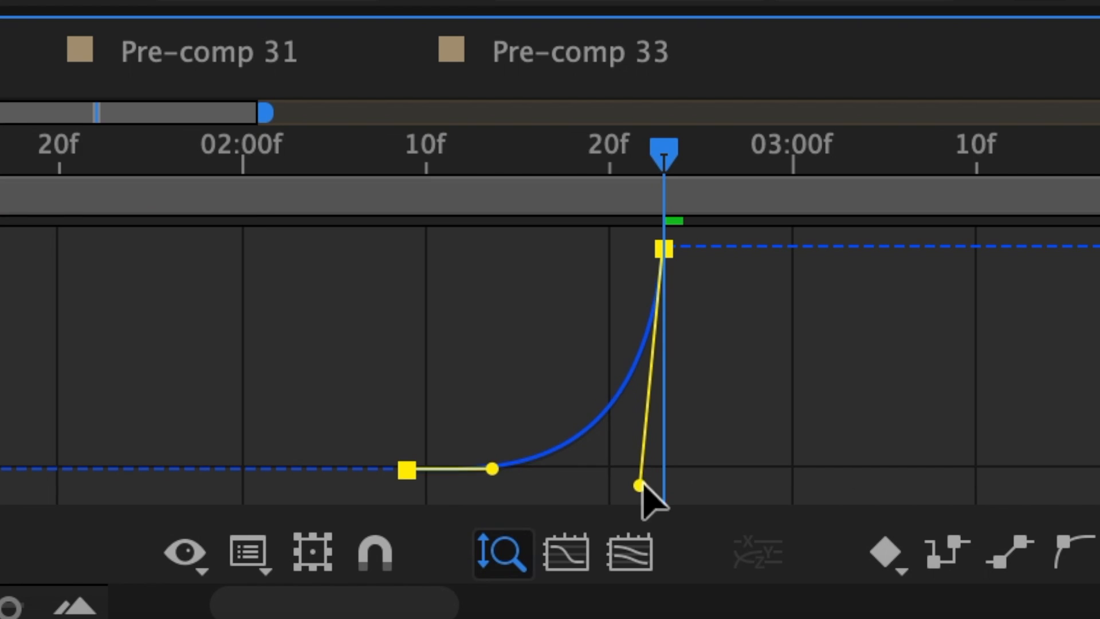
{"action": "left_click_drag", "start_coordinate": [491, 466], "coordinate": [635, 479]}
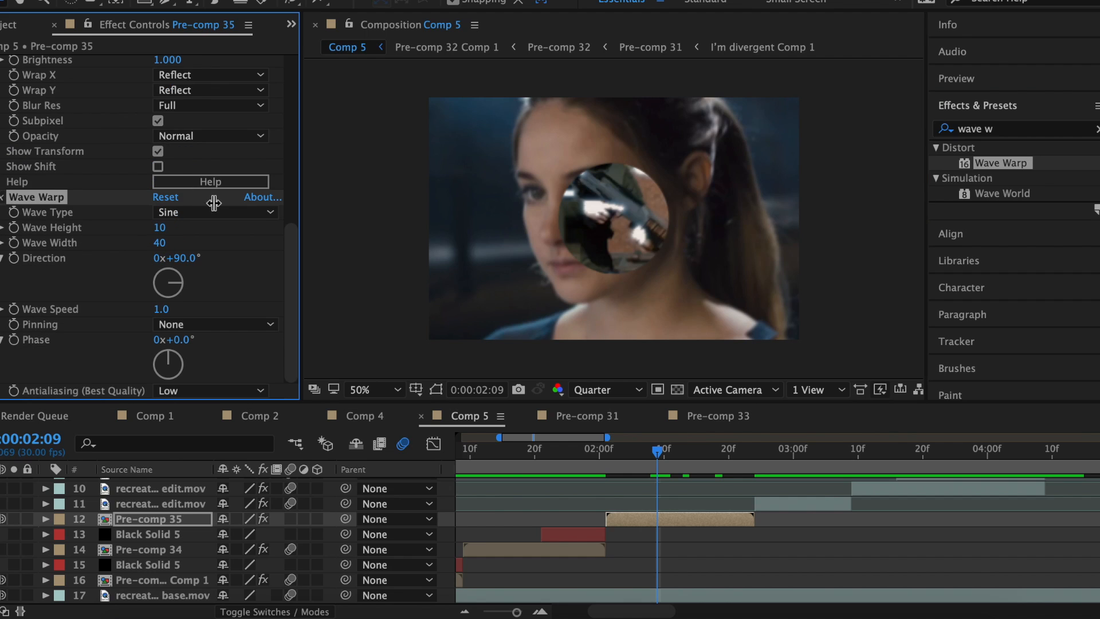
Keyframe Wave Warp height from 0 to 80 with Smooth Noise waves, easing at 92.78%.
{"action": "type", "text": "80"}
{"action": "key", "text": "Return"}
{"action": "left_click", "coordinate": [651, 452]}
{"action": "left_click", "coordinate": [158, 227]}
{"action": "type", "text": "0"}
{"action": "key", "text": "Return"}
{"action": "left_click", "coordinate": [214, 212]}
{"action": "left_click", "coordinate": [183, 363]}
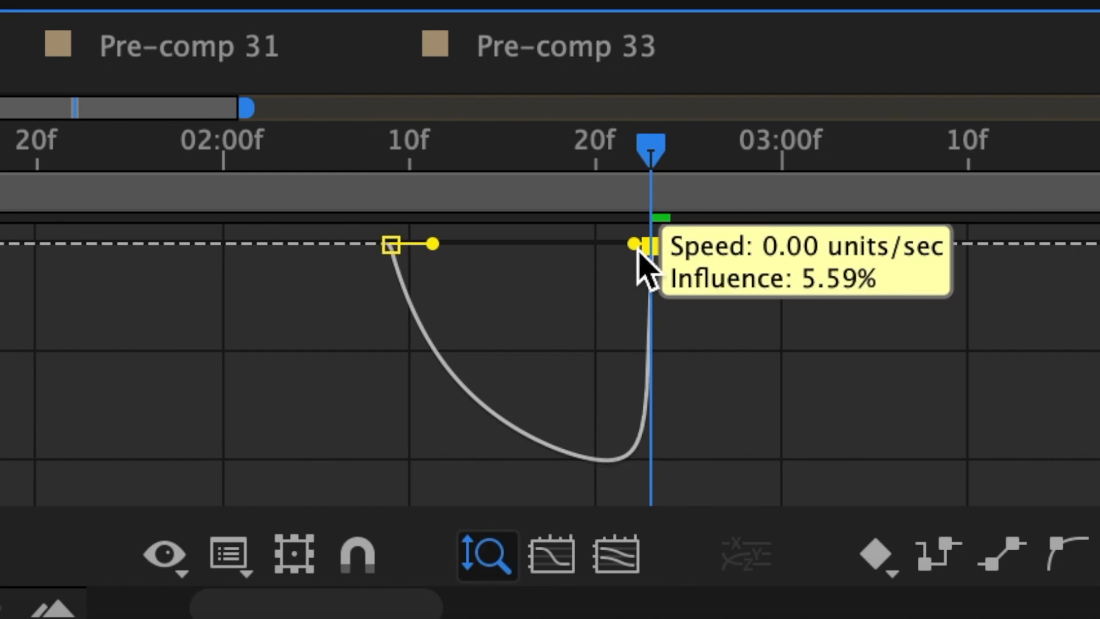
{"action": "left_click_drag", "start_coordinate": [639, 248], "coordinate": [521, 229]}
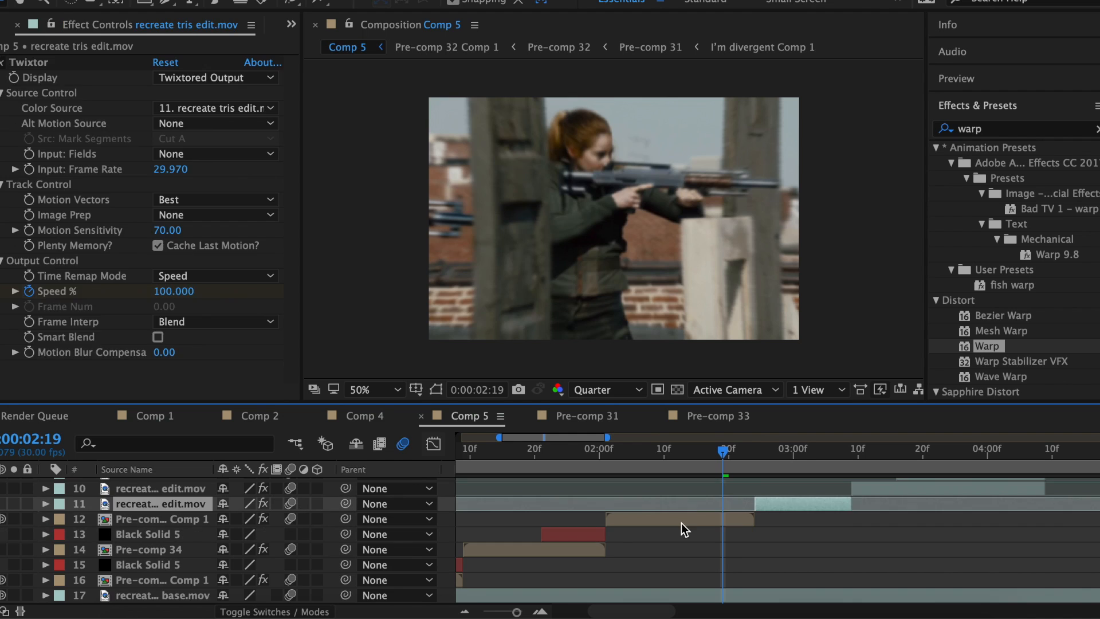
Slide Black Solid 5 later in the timeline.
{"action": "left_click", "coordinate": [588, 517]}
{"action": "left_click_drag", "start_coordinate": [588, 517], "coordinate": [744, 519]}
{"action": "left_click_drag", "start_coordinate": [714, 457], "coordinate": [839, 459]}
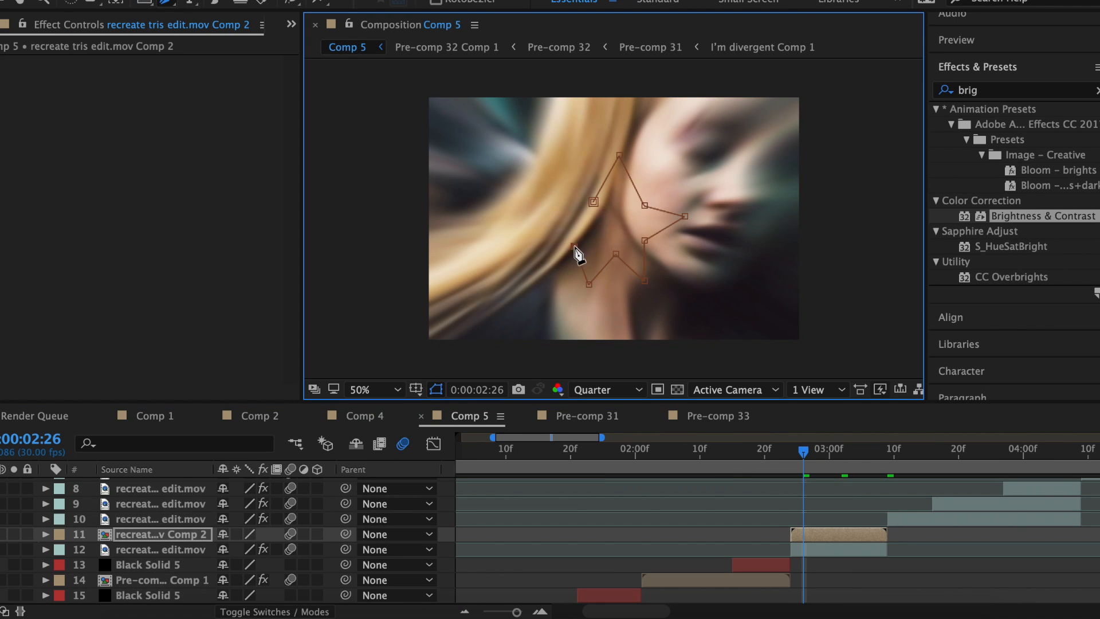
Close the star-shaped mask on the blonde clip and adjust its points.
{"action": "left_click", "coordinate": [593, 202]}
{"action": "left_click_drag", "start_coordinate": [575, 245], "coordinate": [584, 233]}
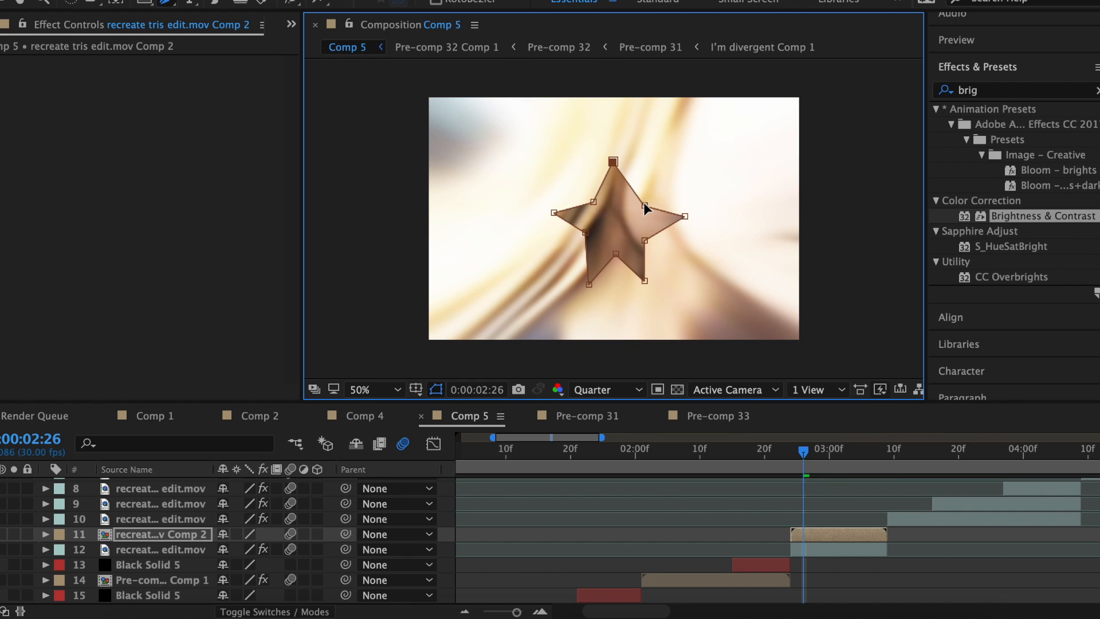
{"action": "left_click_drag", "start_coordinate": [681, 219], "coordinate": [670, 215]}
{"action": "left_click_drag", "start_coordinate": [589, 283], "coordinate": [590, 272]}
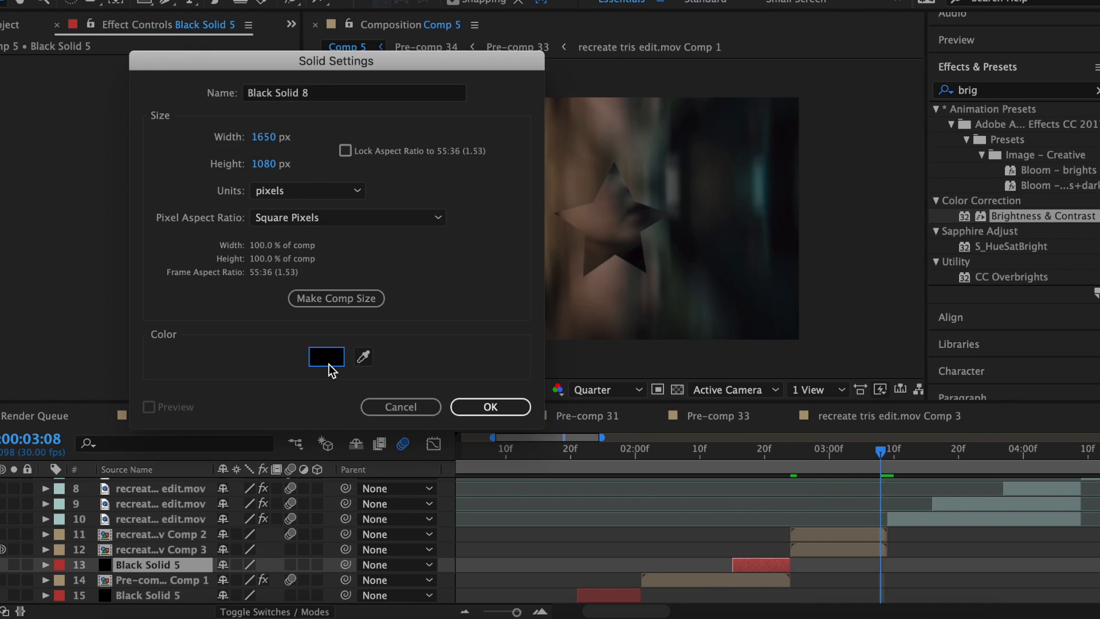
Create a magenta solid, then a blue solid above layer 10.
{"action": "left_click", "coordinate": [329, 365]}
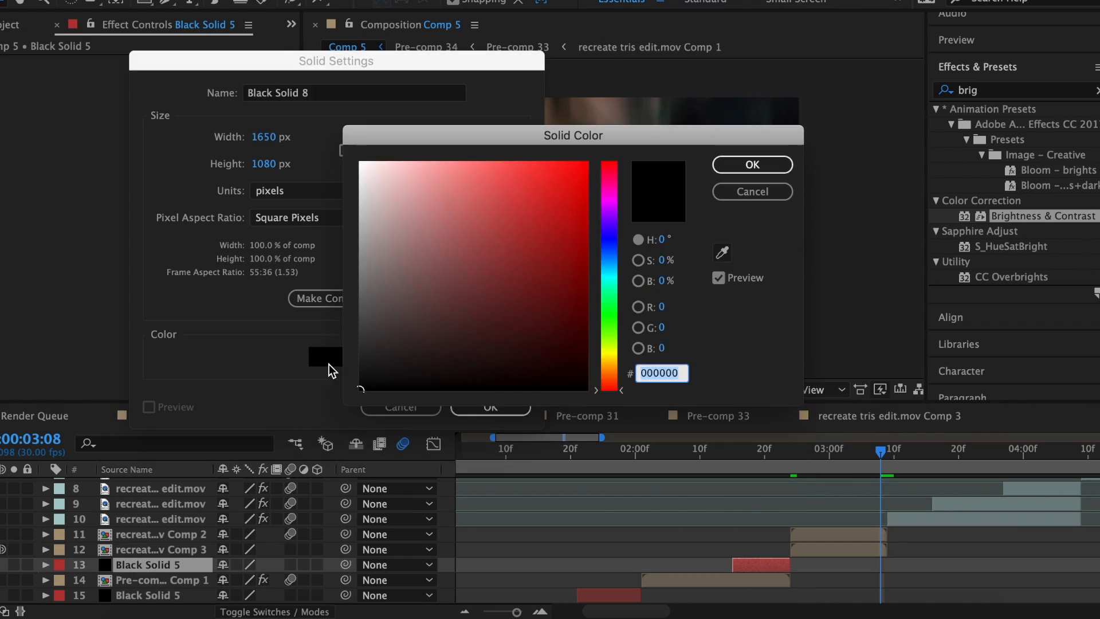
{"action": "left_click", "coordinate": [752, 164]}
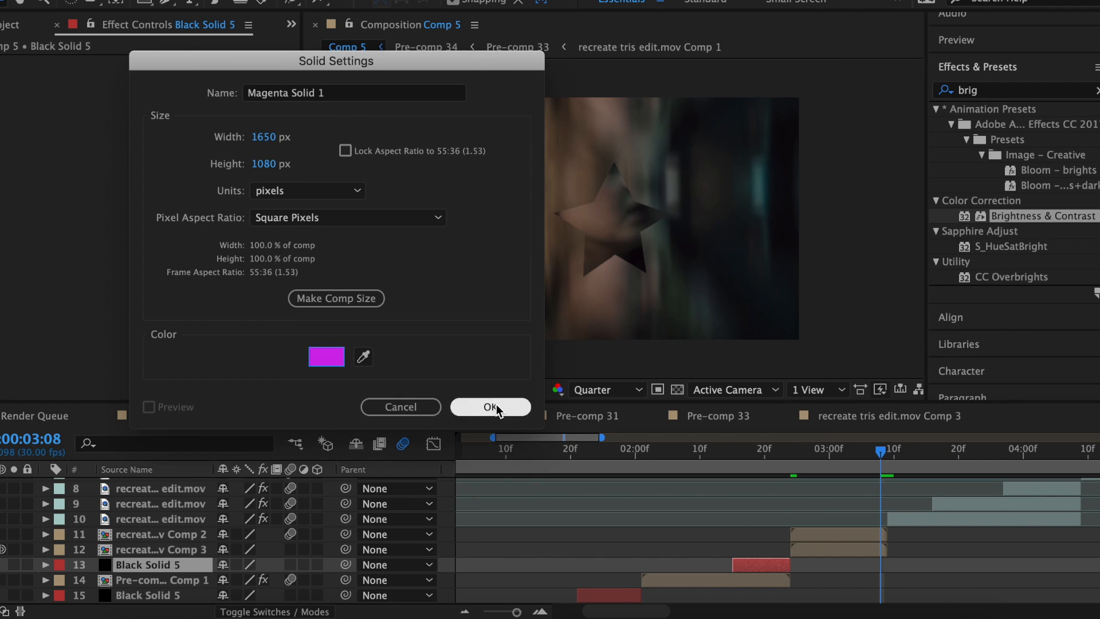
{"action": "left_click", "coordinate": [492, 406]}
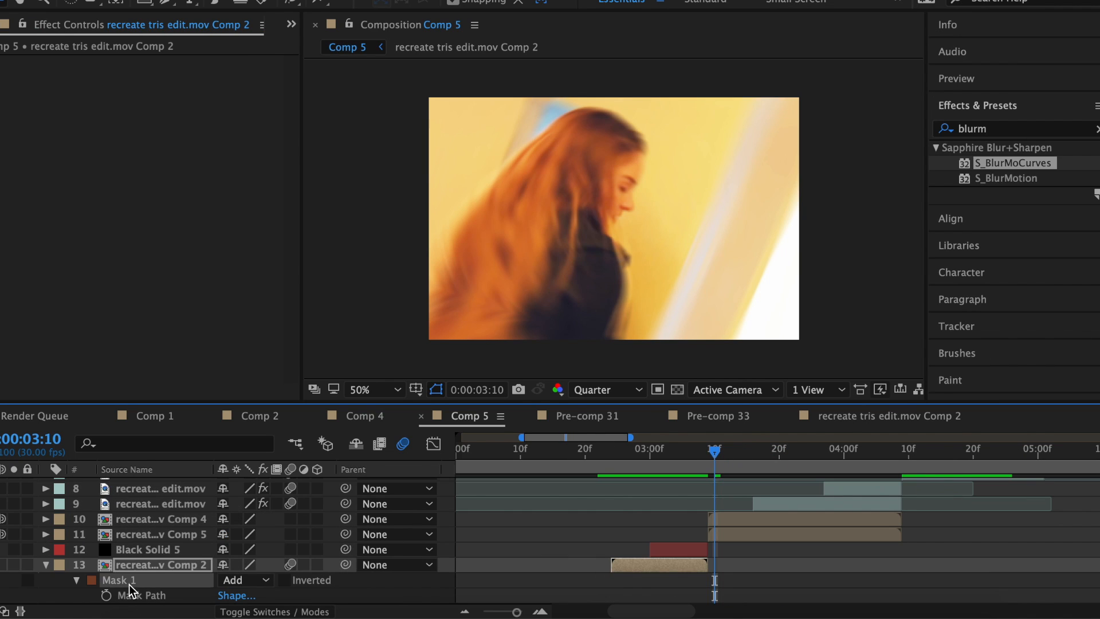
{"action": "left_click", "coordinate": [789, 521]}
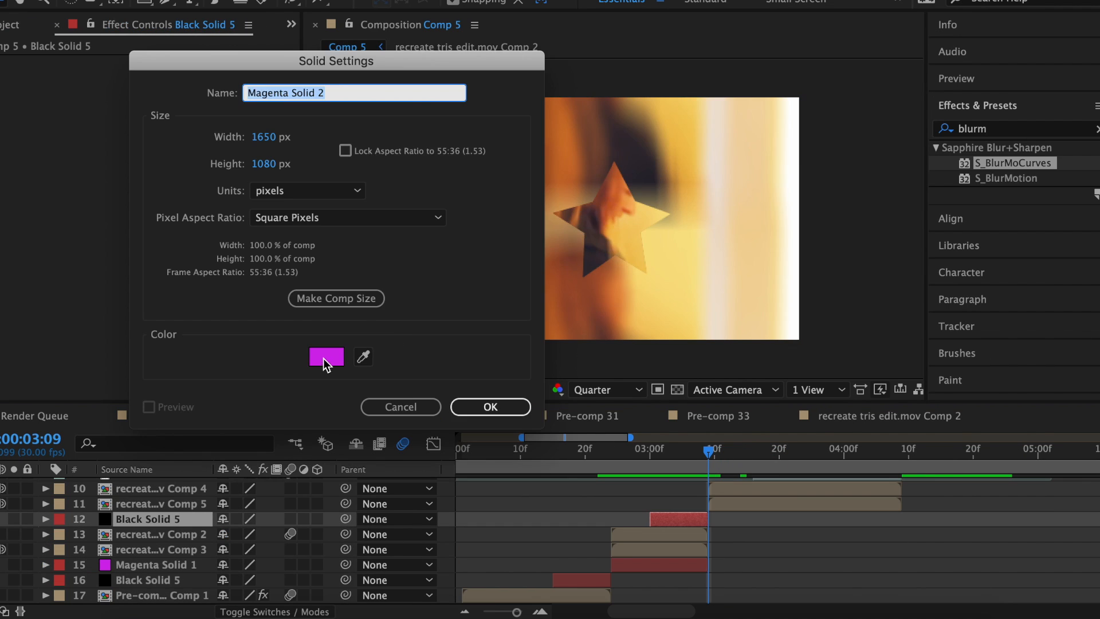
{"action": "left_click", "coordinate": [322, 358]}
{"action": "left_click", "coordinate": [606, 224]}
{"action": "left_click_drag", "start_coordinate": [607, 228], "coordinate": [608, 258]}
{"action": "left_click", "coordinate": [737, 173]}
Keyframe an eased rectangle mask sliding up off frame from 3:16, and slide Mask 2 down.
{"action": "key", "text": "Return"}
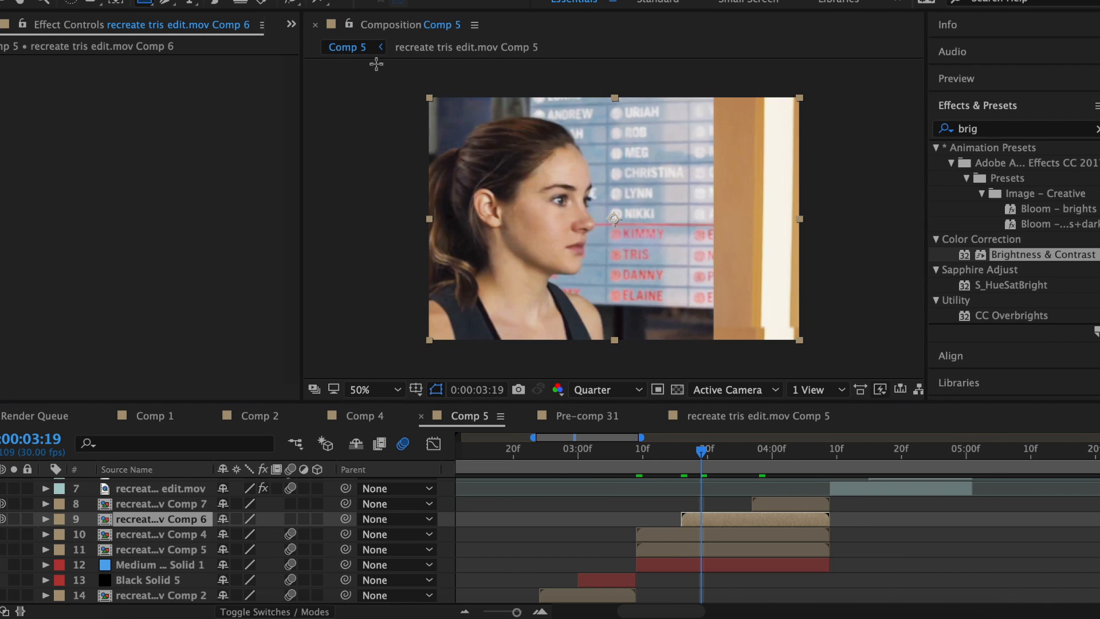
{"action": "left_click_drag", "start_coordinate": [403, 64], "coordinate": [620, 353]}
{"action": "key", "text": "Page_Up"}
{"action": "key", "text": "Page_Up"}
{"action": "key", "text": "Page_Up"}
{"action": "key", "text": "m"}
{"action": "left_click", "coordinate": [106, 549]}
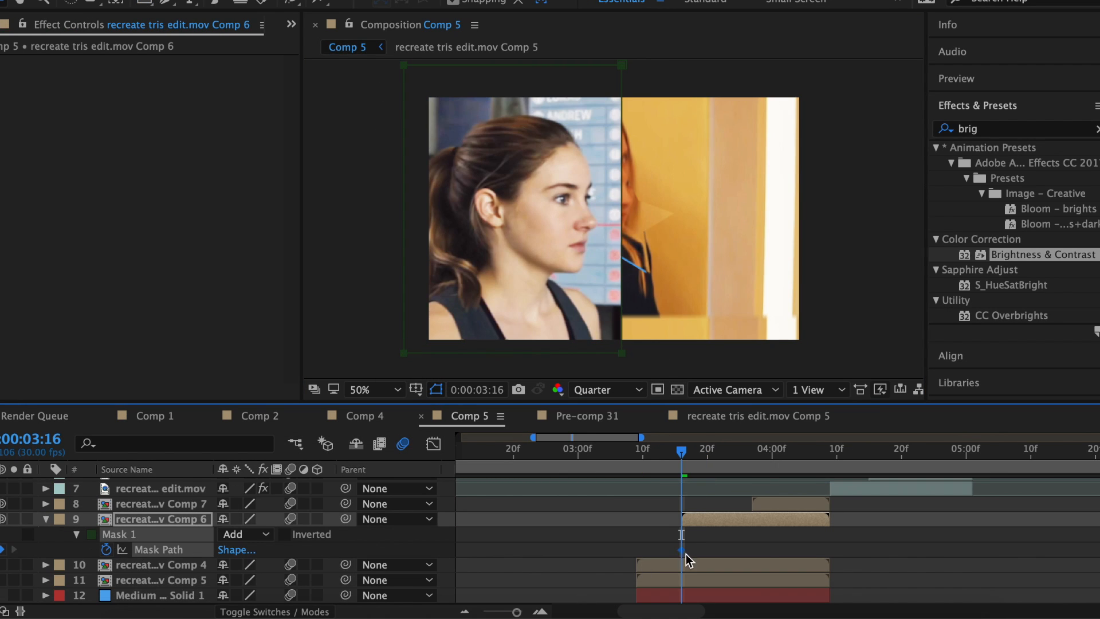
{"action": "left_click_drag", "start_coordinate": [504, 352], "coordinate": [523, 160]}
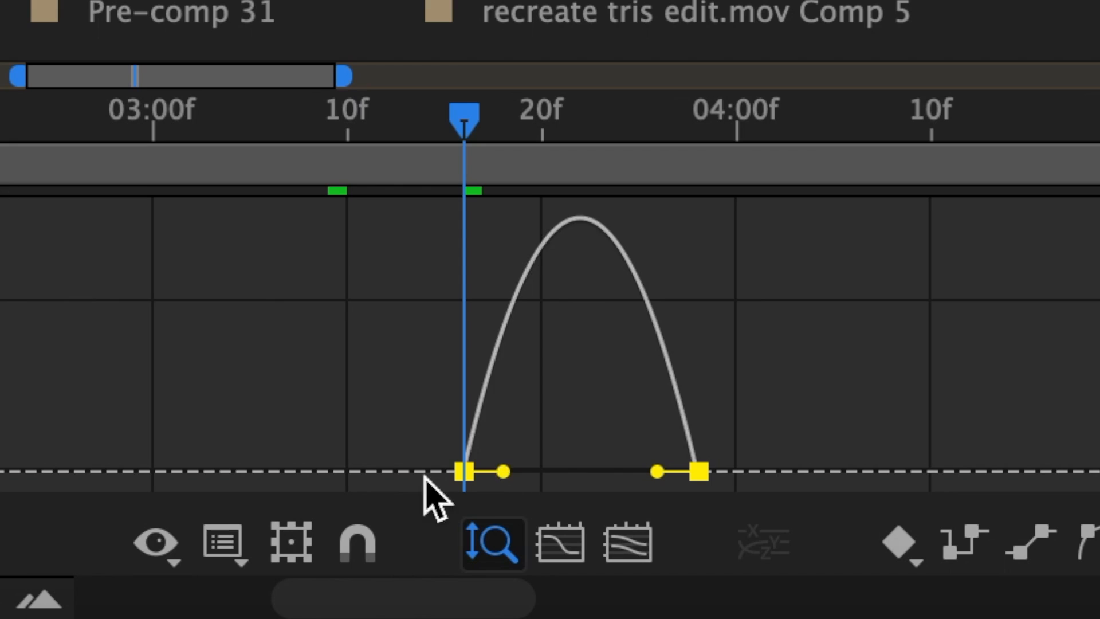
{"action": "left_click_drag", "start_coordinate": [657, 471], "coordinate": [535, 479]}
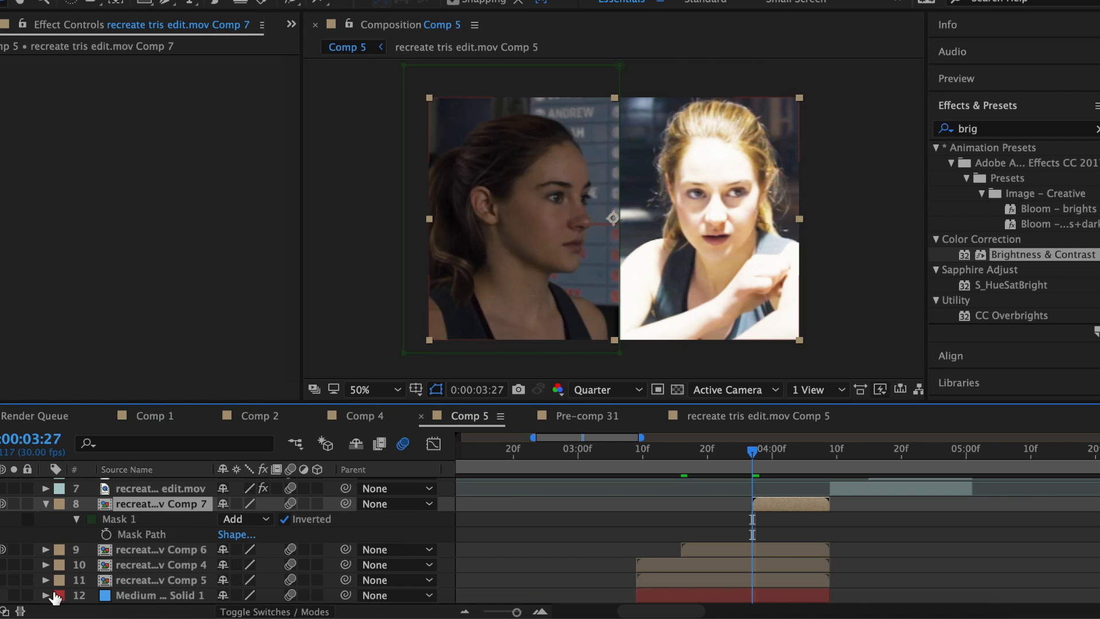
{"action": "left_click", "coordinate": [76, 533]}
{"action": "left_click", "coordinate": [81, 536]}
{"action": "left_click_drag", "start_coordinate": [806, 86], "coordinate": [807, 289]}
Pre-compose layers 8–12 and ease the fish-eye Bend keyframe to about 93% influence.
{"action": "left_click_drag", "start_coordinate": [446, 503], "coordinate": [681, 571]}
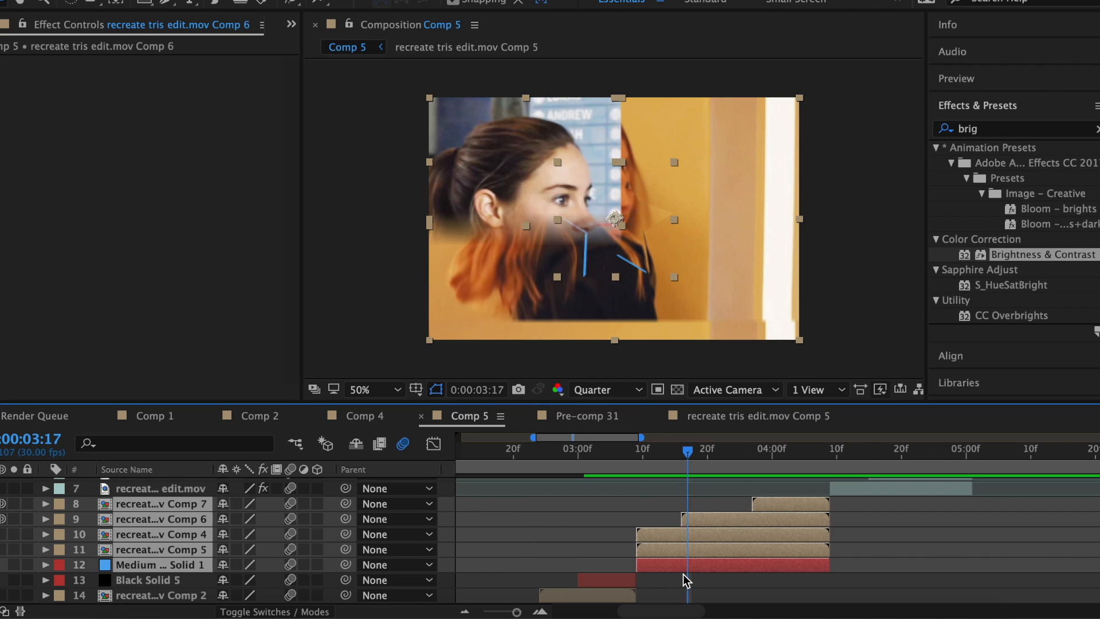
{"action": "left_click", "coordinate": [637, 453]}
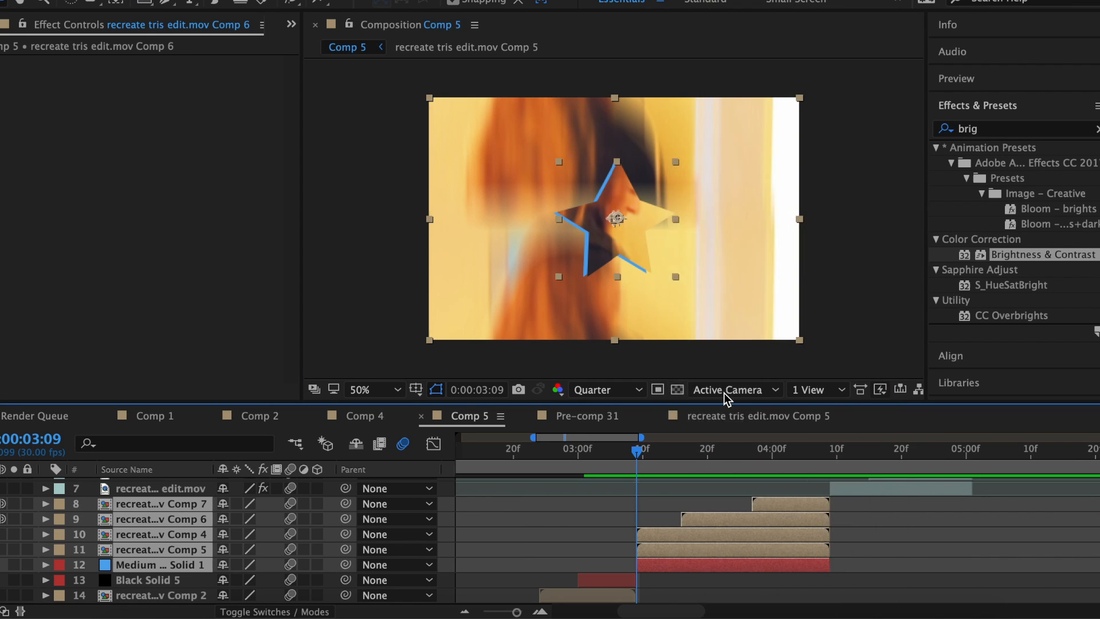
{"action": "key", "text": "ctrl+shift+c"}
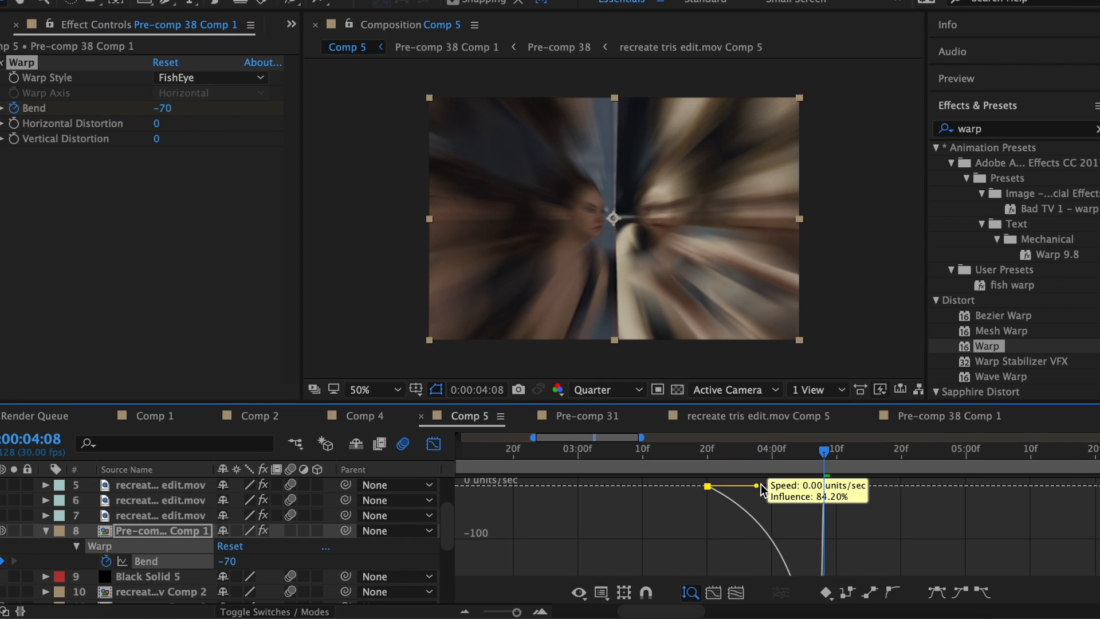
{"action": "left_click_drag", "start_coordinate": [727, 484], "coordinate": [765, 491]}
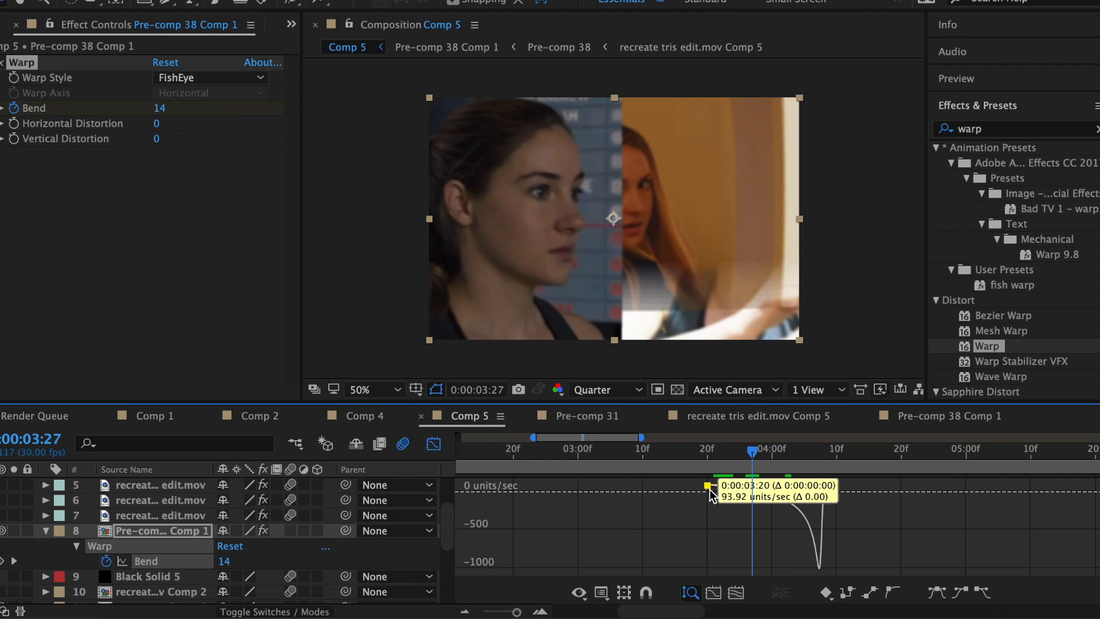
{"action": "left_click_drag", "start_coordinate": [726, 483], "coordinate": [668, 474]}
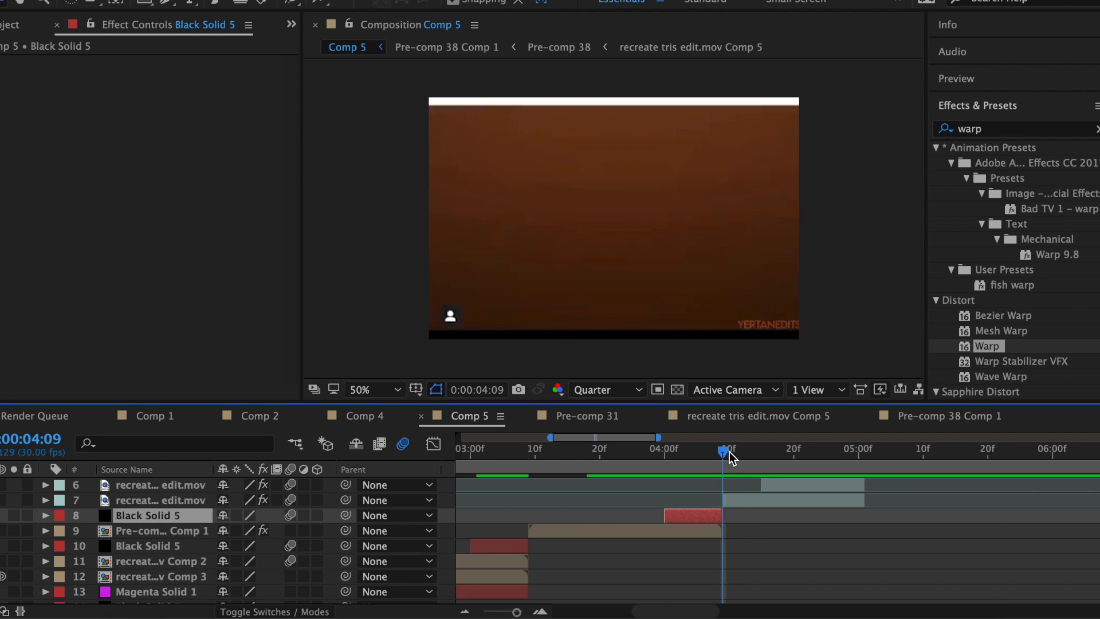
{"action": "left_click_drag", "start_coordinate": [728, 457], "coordinate": [793, 452]}
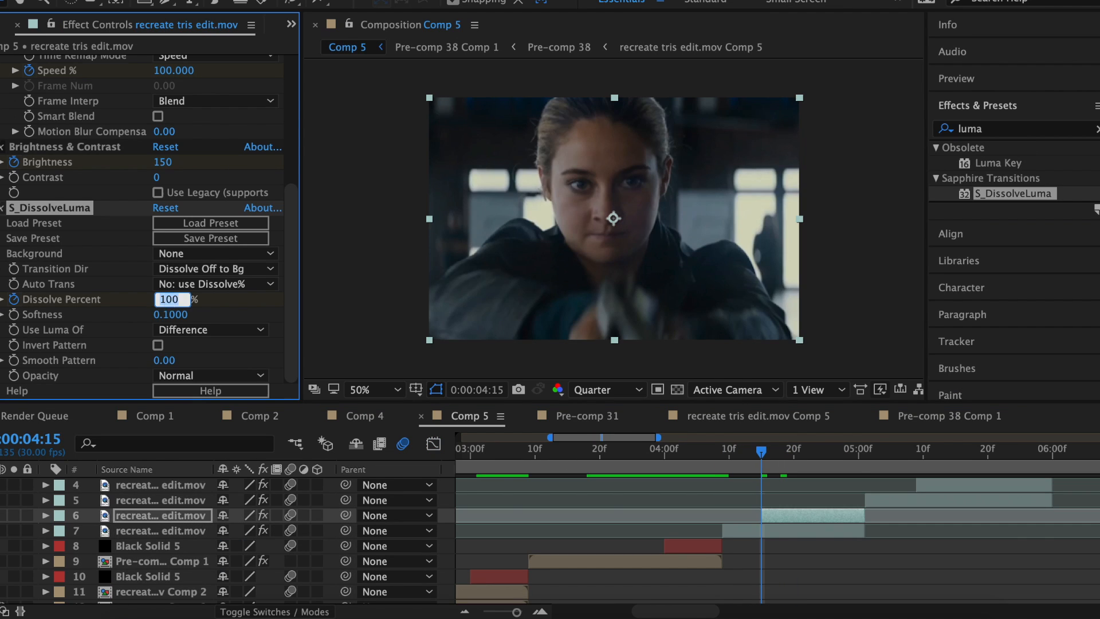
Keyframe Dissolve Percent from 70 up to 100 at 5:00.
{"action": "type", "text": "70"}
{"action": "key", "text": "Return"}
{"action": "left_click", "coordinate": [858, 454]}
{"action": "left_click_drag", "start_coordinate": [165, 300], "coordinate": [271, 300]}
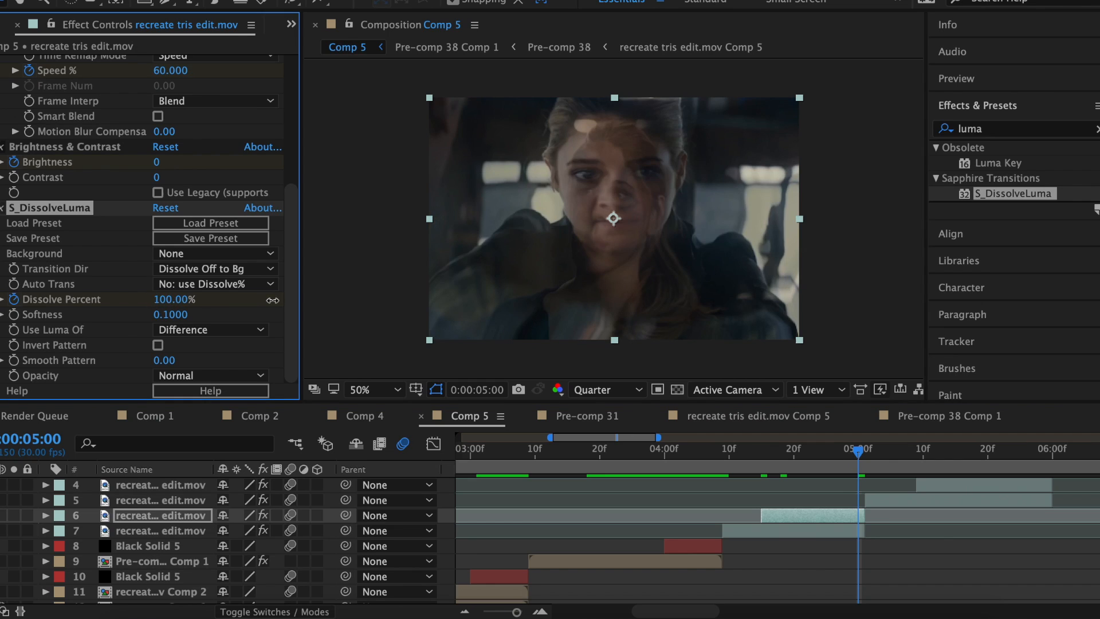
{"action": "key", "text": "u"}
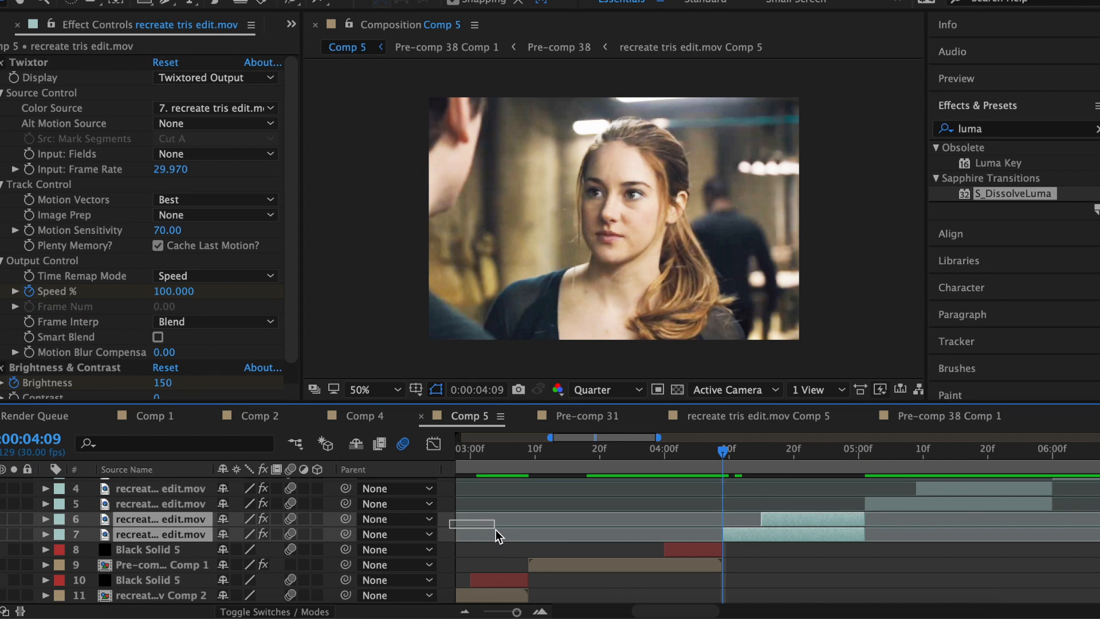
Pre-compose the layer into Pre-comp 39 and preview its shake from 4:13 to 4:19.
{"action": "right_click", "coordinate": [838, 520]}
{"action": "left_click", "coordinate": [901, 461]}
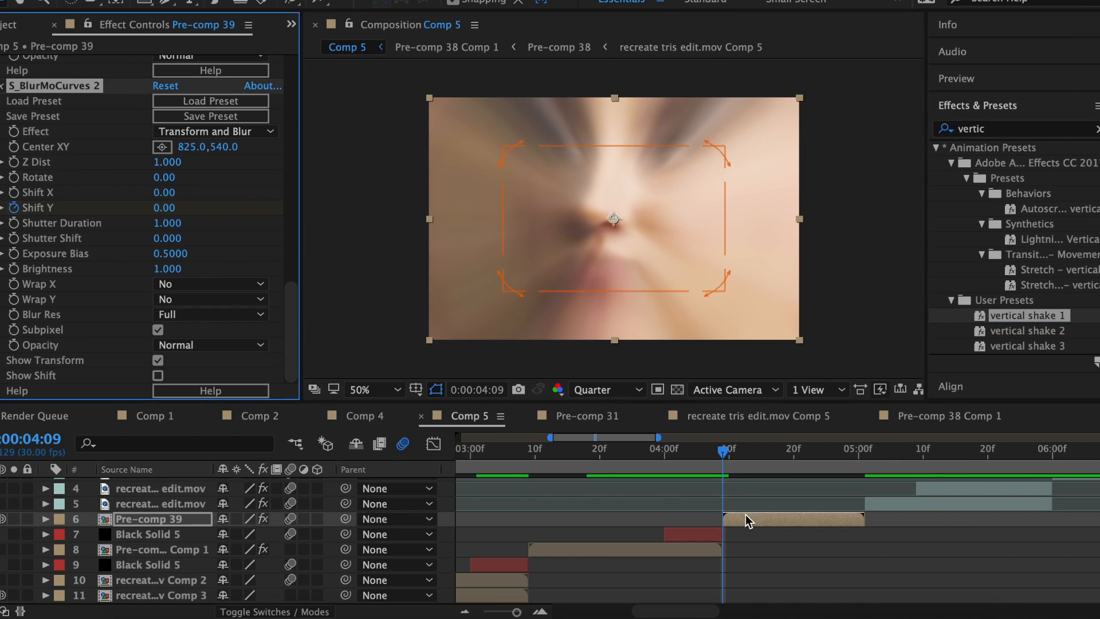
{"action": "key", "text": "u"}
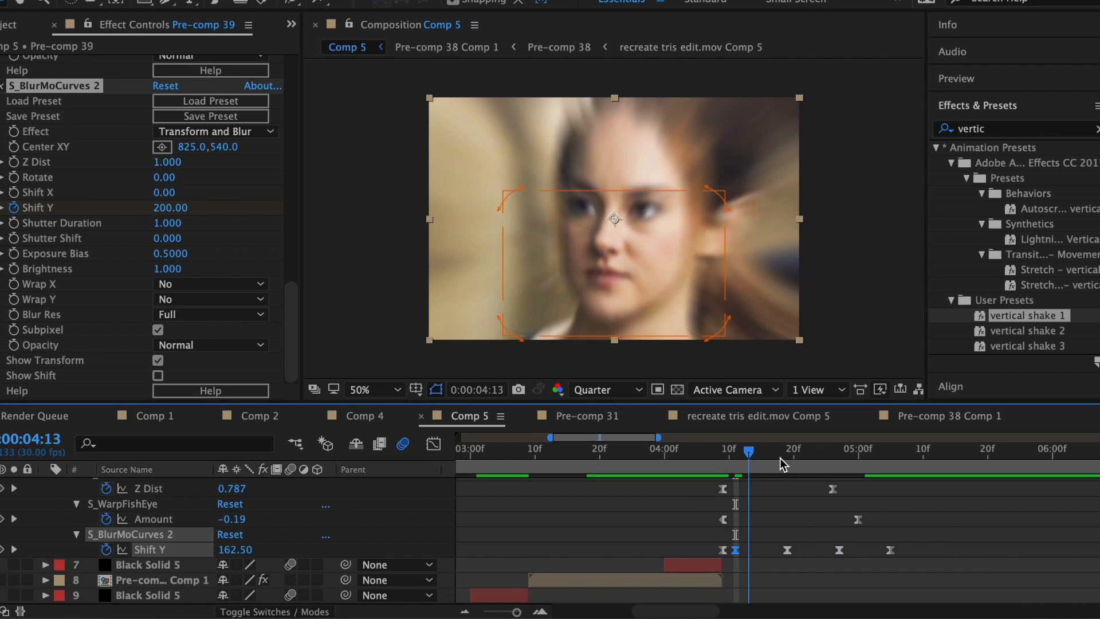
{"action": "left_click_drag", "start_coordinate": [780, 458], "coordinate": [786, 459]}
Delete the extra Shift Y keyframe, move the last to 5:00 at 830, and ease the curves.
{"action": "left_click", "coordinate": [839, 550]}
{"action": "key", "text": "Delete"}
{"action": "left_click_drag", "start_coordinate": [866, 467], "coordinate": [858, 469]}
{"action": "left_click_drag", "start_coordinate": [890, 580], "coordinate": [858, 581]}
{"action": "left_click_drag", "start_coordinate": [234, 580], "coordinate": [283, 578]}
{"action": "left_click_drag", "start_coordinate": [695, 220], "coordinate": [761, 501]}
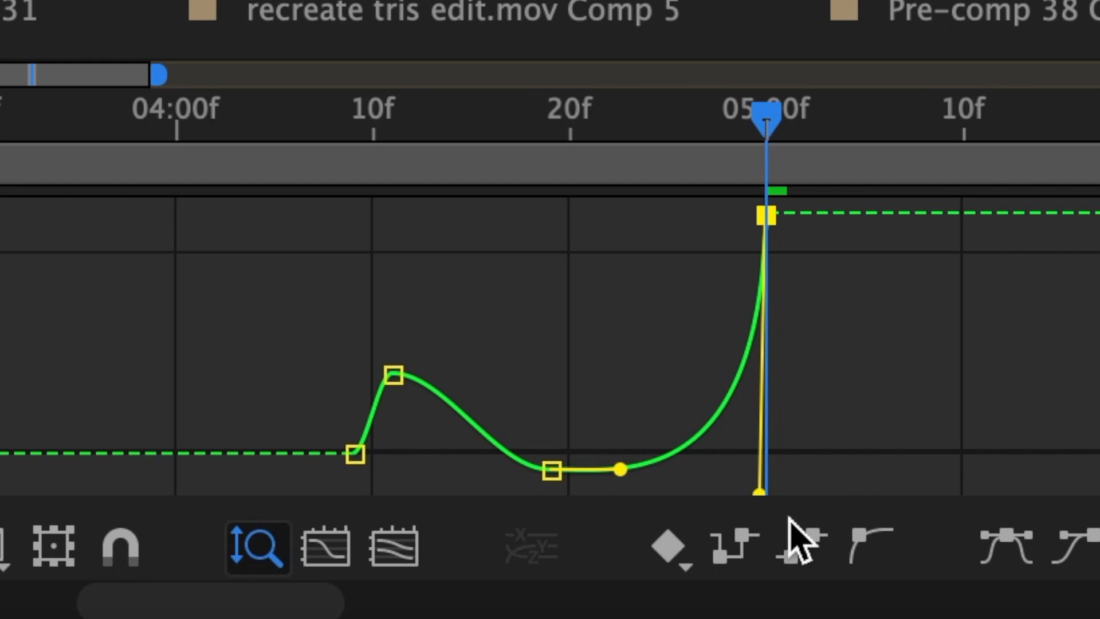
{"action": "left_click_drag", "start_coordinate": [622, 444], "coordinate": [719, 471]}
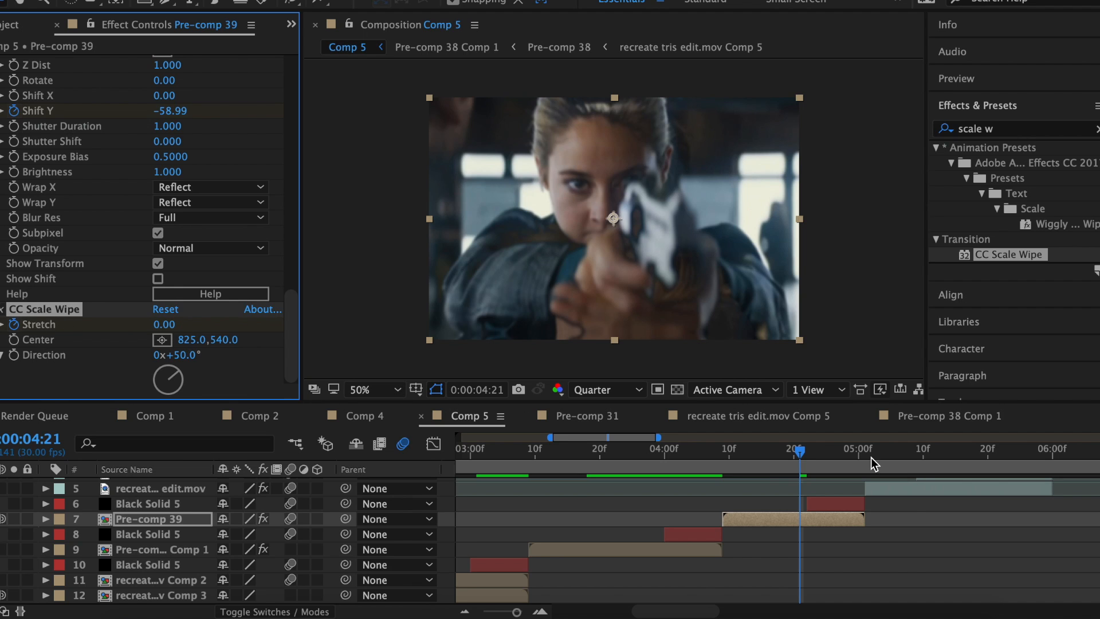
Set the CC Scale Wipe Stretch to 3 at 5:00 and Shift Y to -650.
{"action": "left_click", "coordinate": [859, 455]}
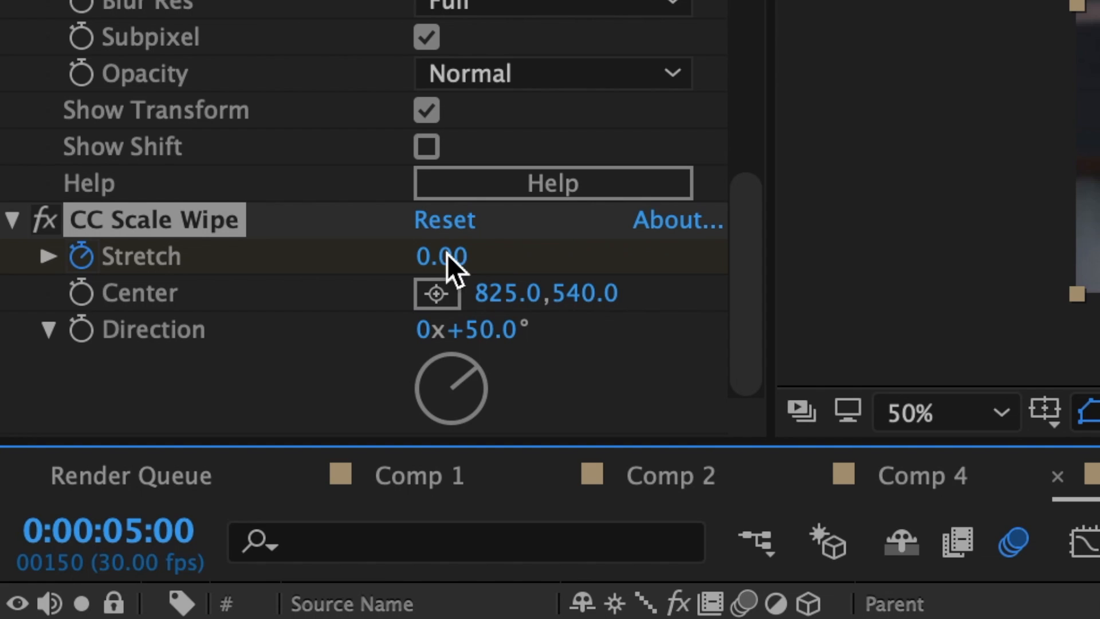
{"action": "left_click_drag", "start_coordinate": [446, 254], "coordinate": [493, 254]}
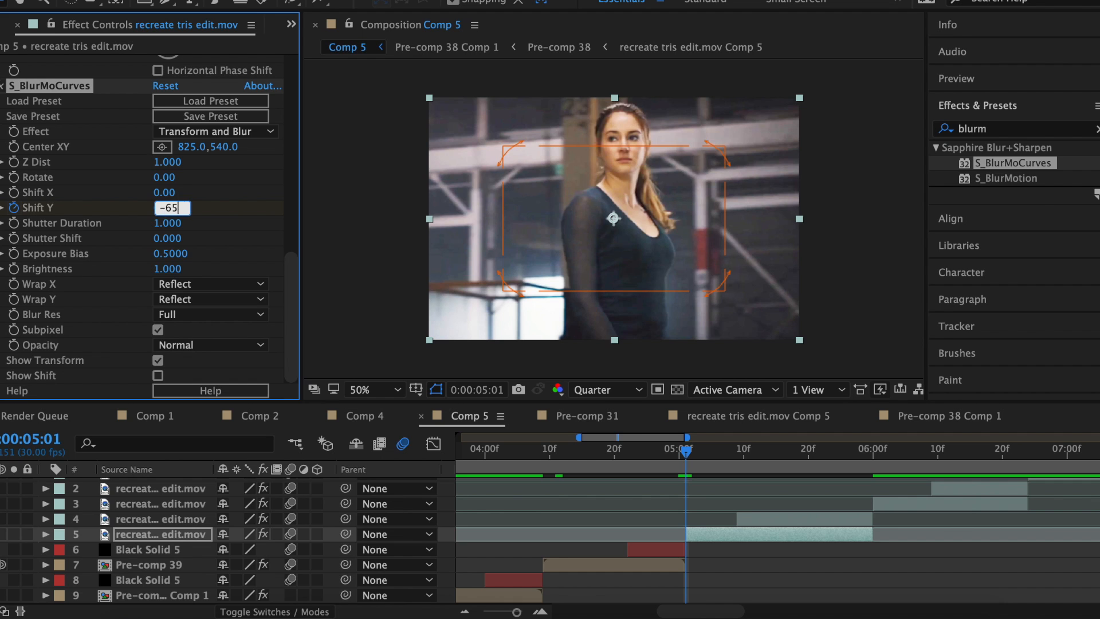
{"action": "type", "text": "0"}
{"action": "key", "text": "Return"}
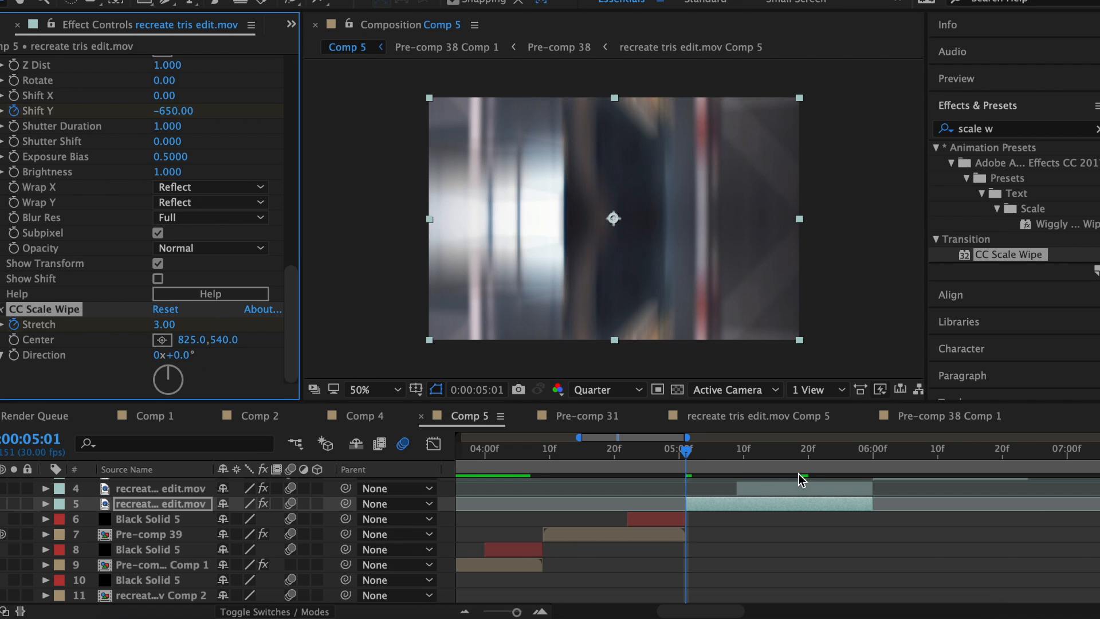
Keyframe the scale wipe Stretch back to 0 at 5:19.
{"action": "left_click", "coordinate": [801, 455]}
{"action": "left_click", "coordinate": [165, 325]}
{"action": "type", "text": "0"}
{"action": "key", "text": "Return"}
{"action": "mouse_move", "coordinate": [739, 457]}
{"action": "left_mouse_down"}
{"action": "mouse_move", "coordinate": [805, 459]}
{"action": "mouse_move", "coordinate": [758, 461]}
{"action": "left_mouse_up"}
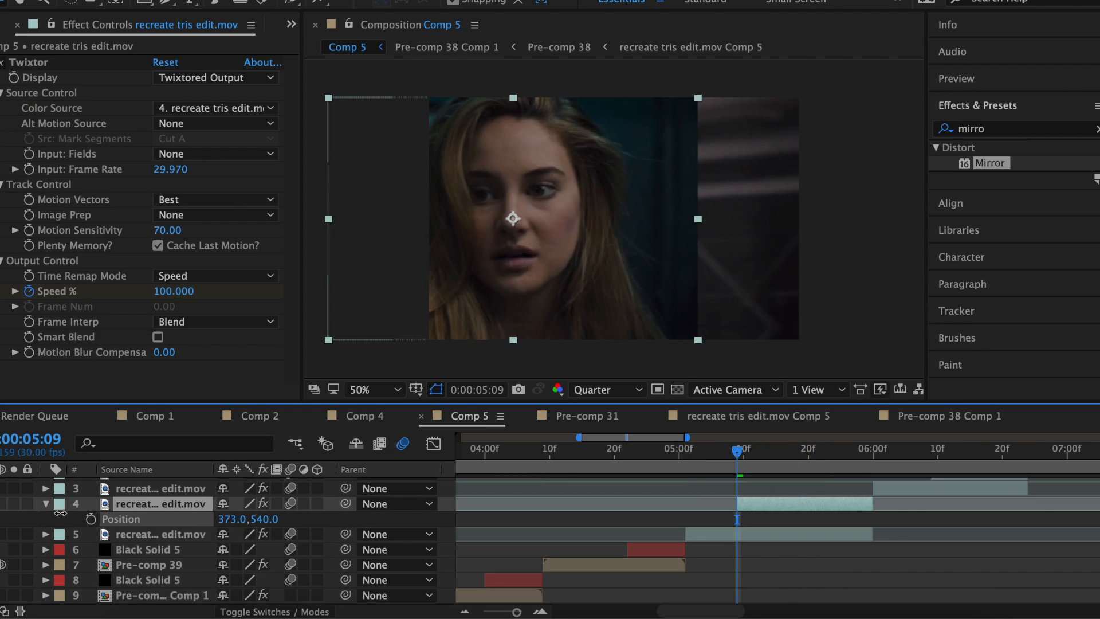
Shift layer 4 to 353, pre-compose the face clip, and apply Mirror to double the face.
{"action": "left_click_drag", "start_coordinate": [60, 512], "coordinate": [41, 511]}
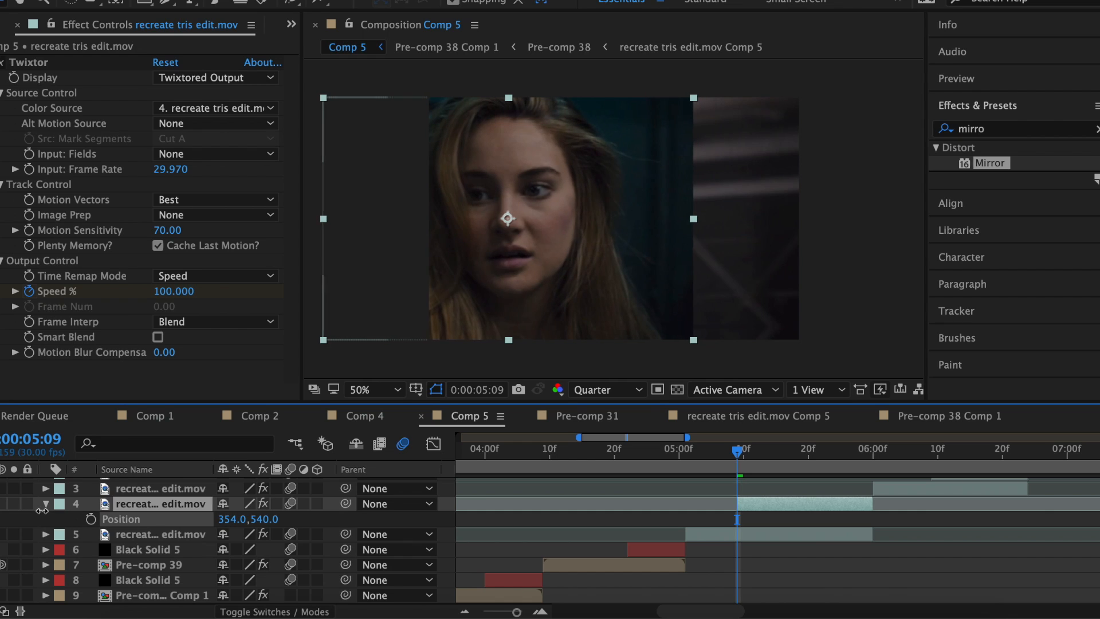
{"action": "right_click", "coordinate": [764, 504]}
{"action": "left_click", "coordinate": [813, 459]}
{"action": "left_click", "coordinate": [695, 466]}
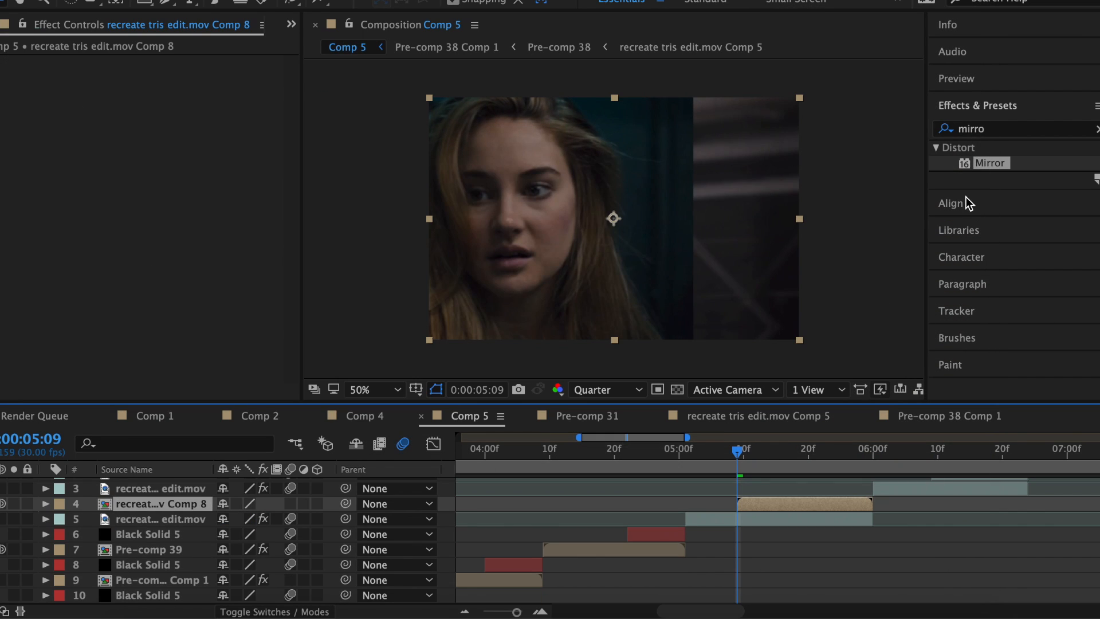
{"action": "left_click_drag", "start_coordinate": [990, 162], "coordinate": [618, 224]}
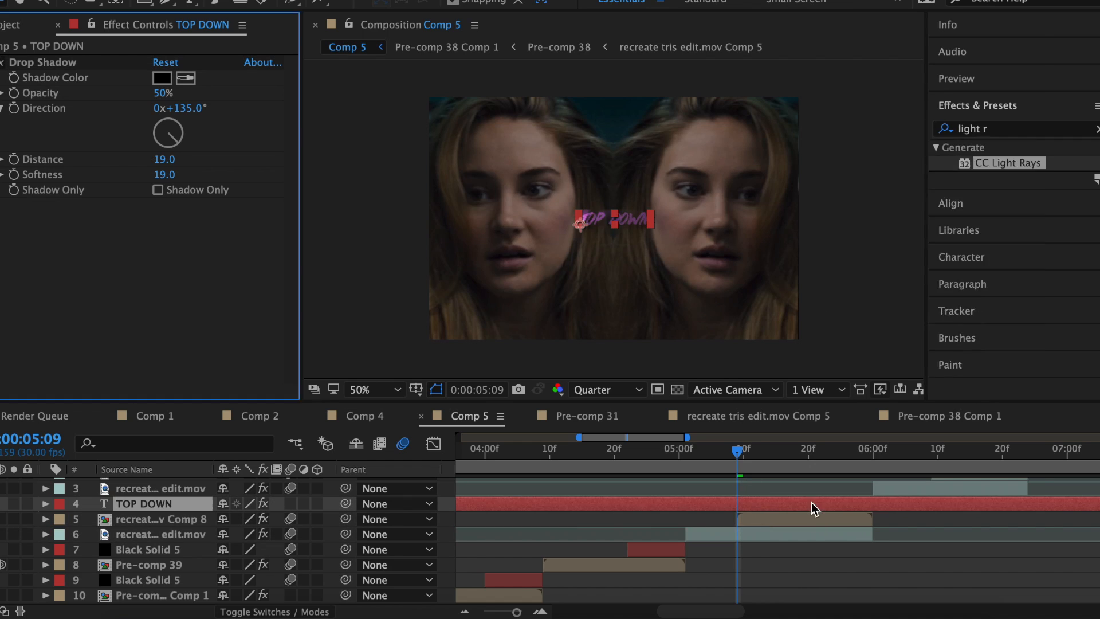
Pre-compose the TOP DOWN caption layer and the clip layer as Pre-comp 40.
{"action": "key", "text": "super+shift+c"}
{"action": "left_click", "coordinate": [706, 406]}
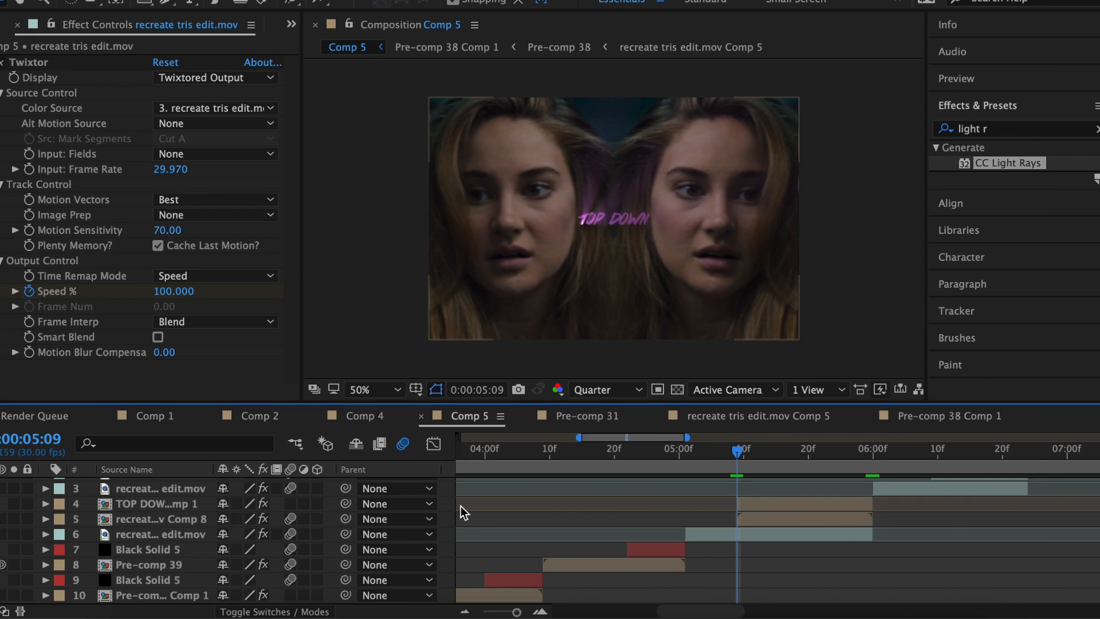
{"action": "right_click", "coordinate": [802, 503]}
{"action": "left_click", "coordinate": [842, 458]}
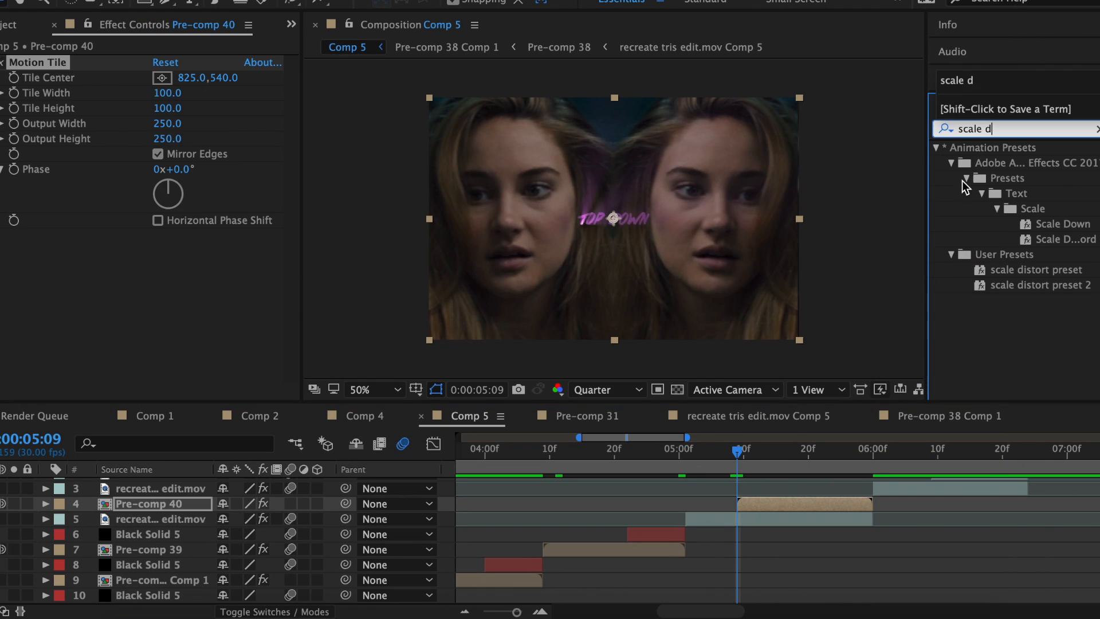
Apply the scale distort preset to layer 4 and keyframe glow Brightness down to 0 at 05:29.
{"action": "left_click_drag", "start_coordinate": [1025, 269], "coordinate": [783, 503]}
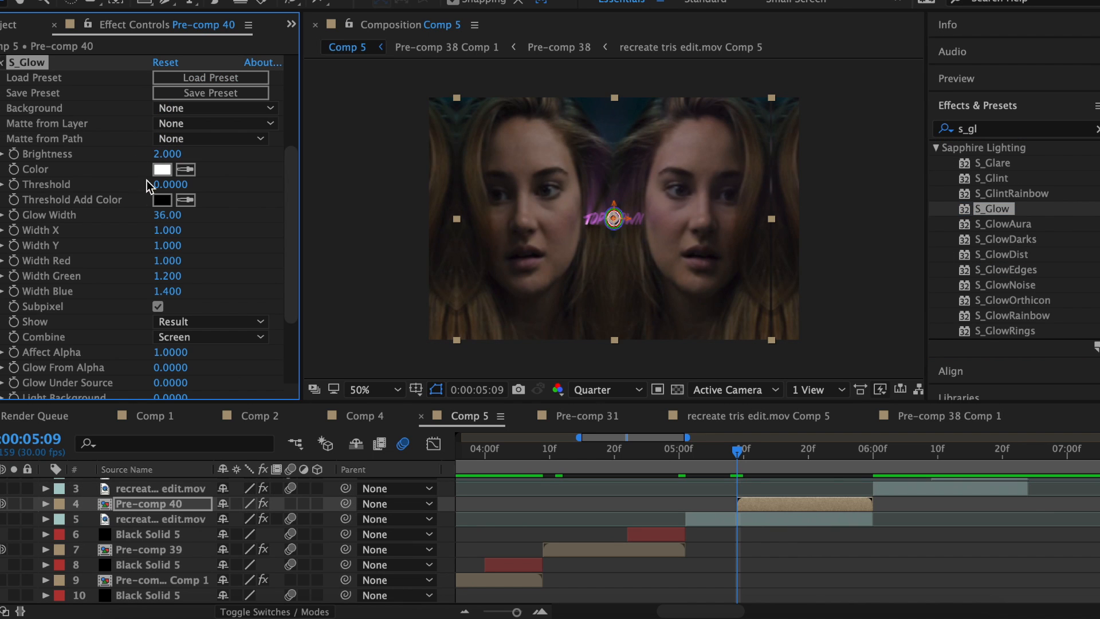
{"action": "left_click", "coordinate": [163, 155]}
{"action": "type", "text": "1"}
{"action": "left_click", "coordinate": [13, 154]}
{"action": "left_click", "coordinate": [866, 460]}
{"action": "left_click", "coordinate": [164, 155]}
{"action": "type", "text": "0"}
{"action": "key", "text": "Return"}
{"action": "key", "text": "u"}
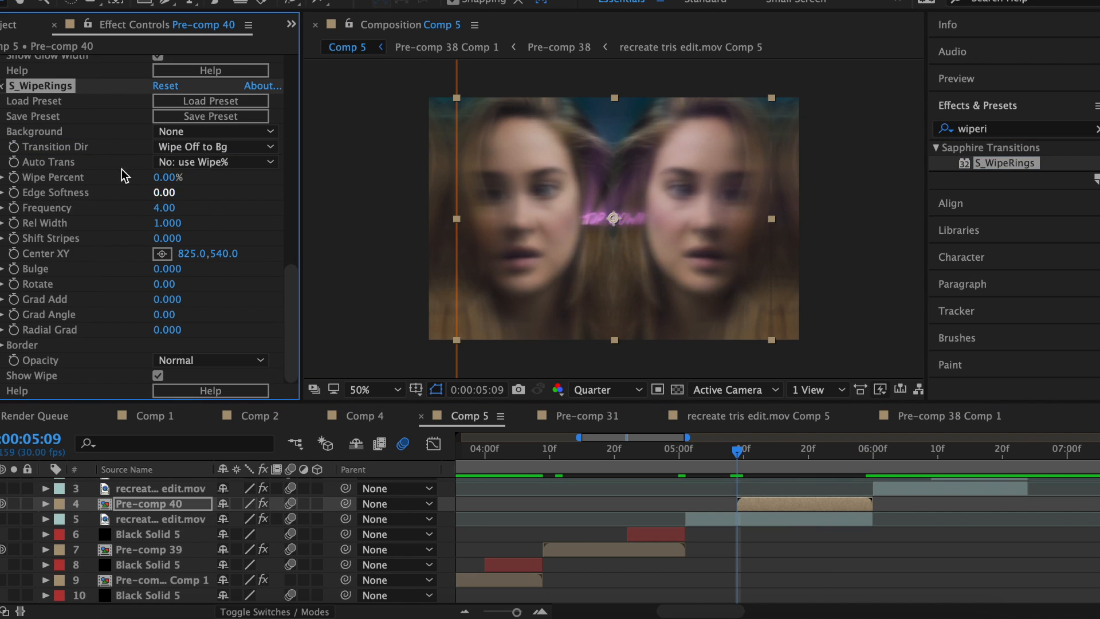
Keyframe the ring wipe's Wipe Percent from 76% to 0% at 05:29.
{"action": "left_click_drag", "start_coordinate": [166, 177], "coordinate": [29, 176]}
{"action": "left_click", "coordinate": [13, 177]}
{"action": "left_click", "coordinate": [866, 460]}
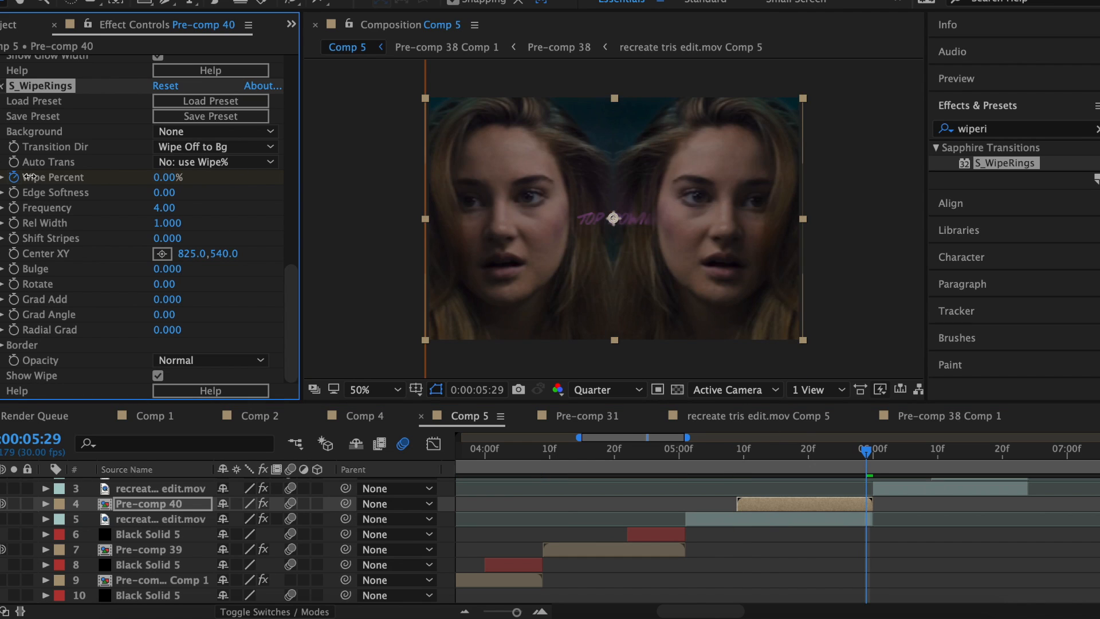
{"action": "left_click_drag", "start_coordinate": [451, 506], "coordinate": [474, 516]}
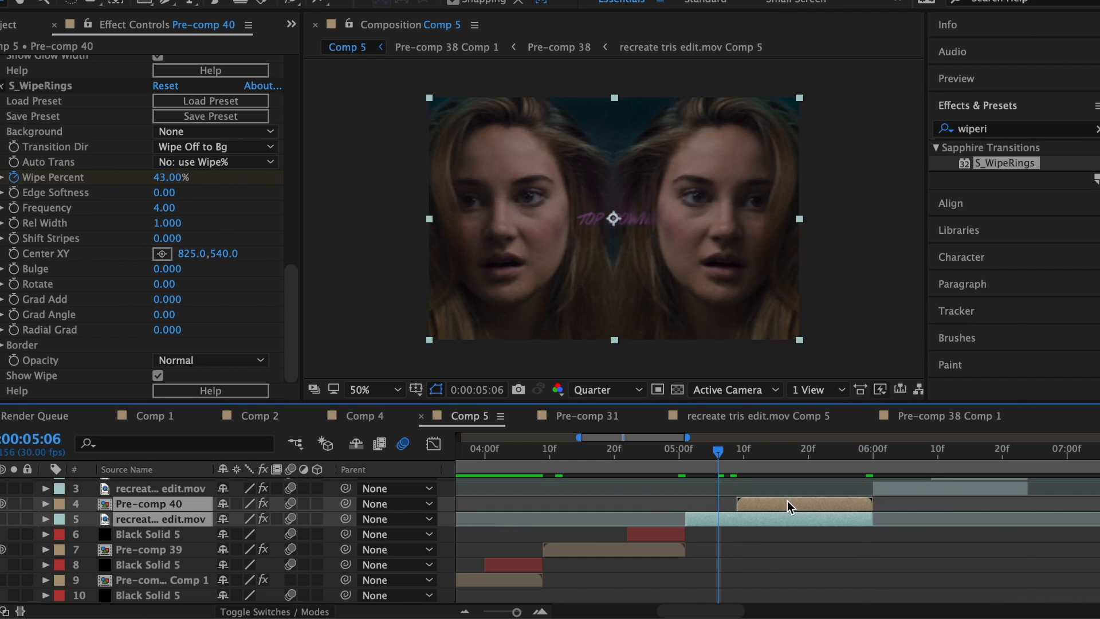
Pre-compose layers 4 and 5 as Pre-comp 41.
{"action": "right_click", "coordinate": [789, 506]}
{"action": "left_click", "coordinate": [830, 476]}
{"action": "left_click", "coordinate": [695, 405]}
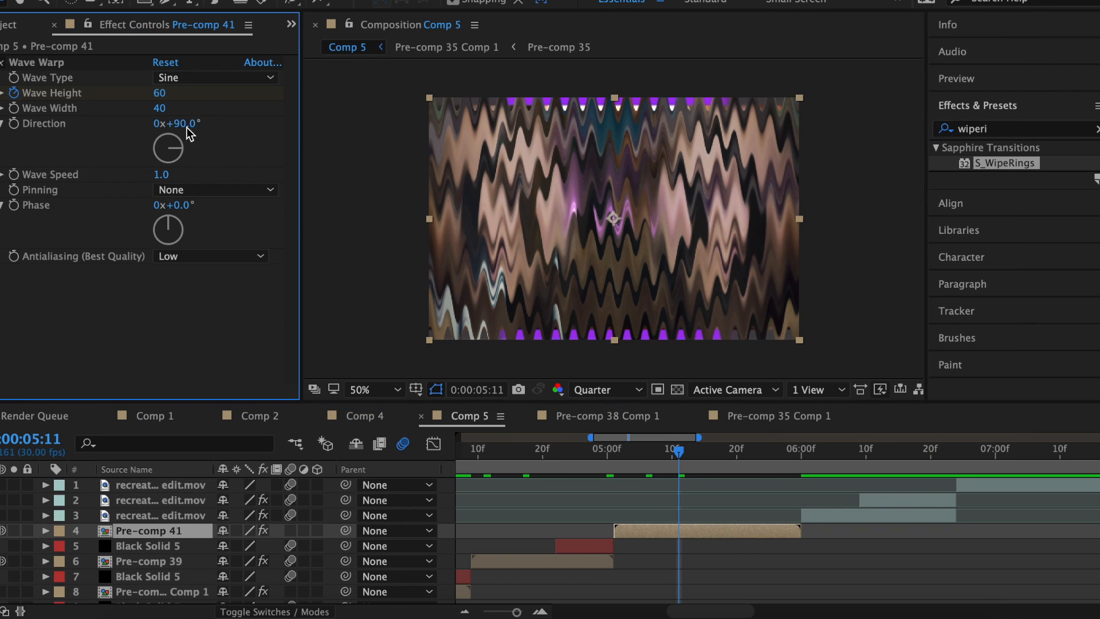
Set the Wave Warp type to Smooth Noise and edit the Z Dist value.
{"action": "left_click", "coordinate": [215, 78]}
{"action": "left_click", "coordinate": [195, 234]}
{"action": "left_click", "coordinate": [974, 128]}
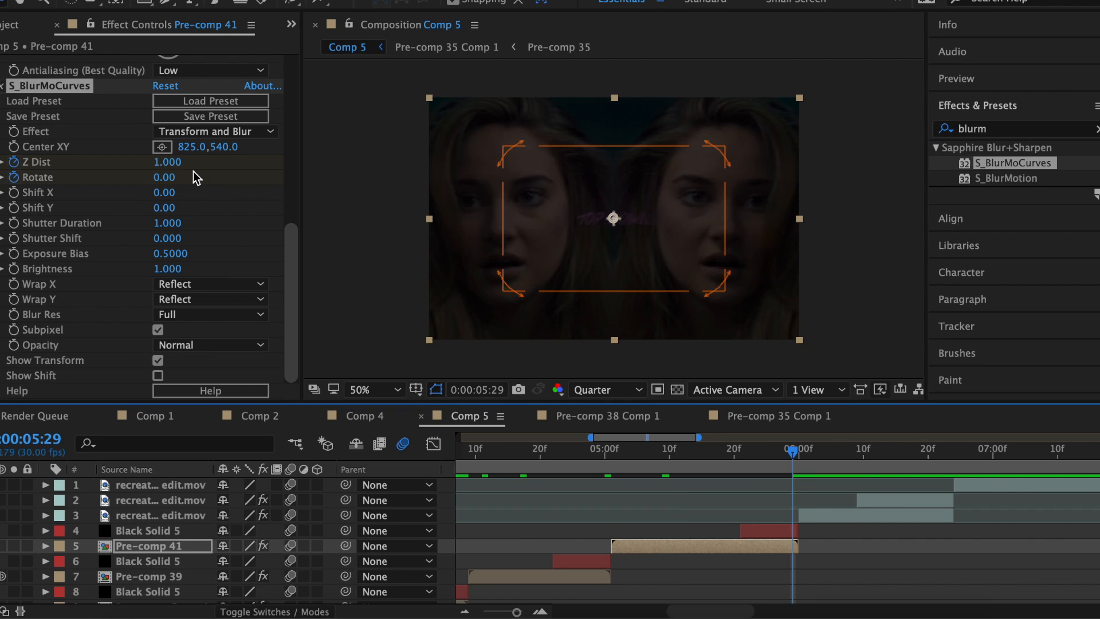
{"action": "left_click", "coordinate": [167, 162]}
{"action": "type", "text": "0.300"}
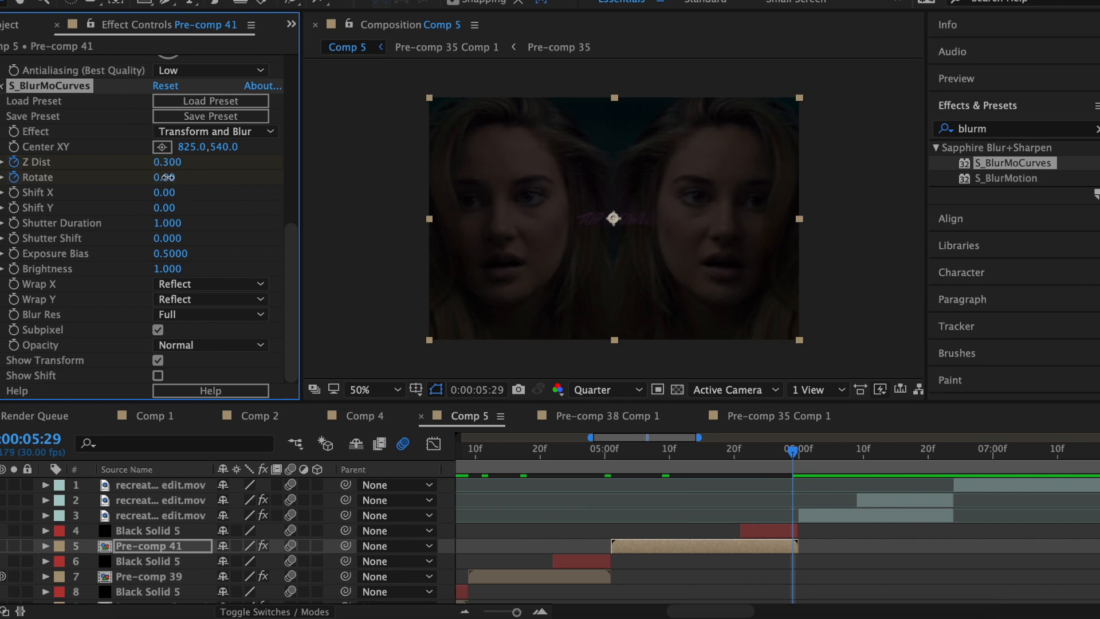
{"action": "type", "text": "u"}
{"action": "scroll", "coordinate": [736, 552], "scroll_direction": "down", "scroll_amount": 2}
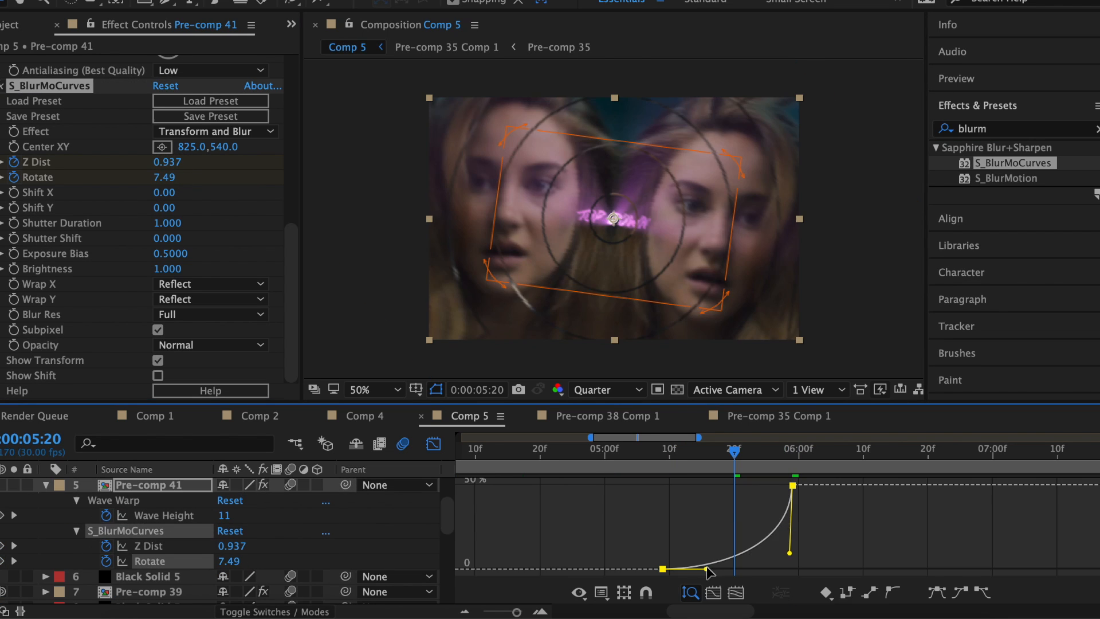
Set Rotate to 150 and apply Easy Ease to both Rotate keyframes.
{"action": "left_click_drag", "start_coordinate": [709, 570], "coordinate": [776, 570]}
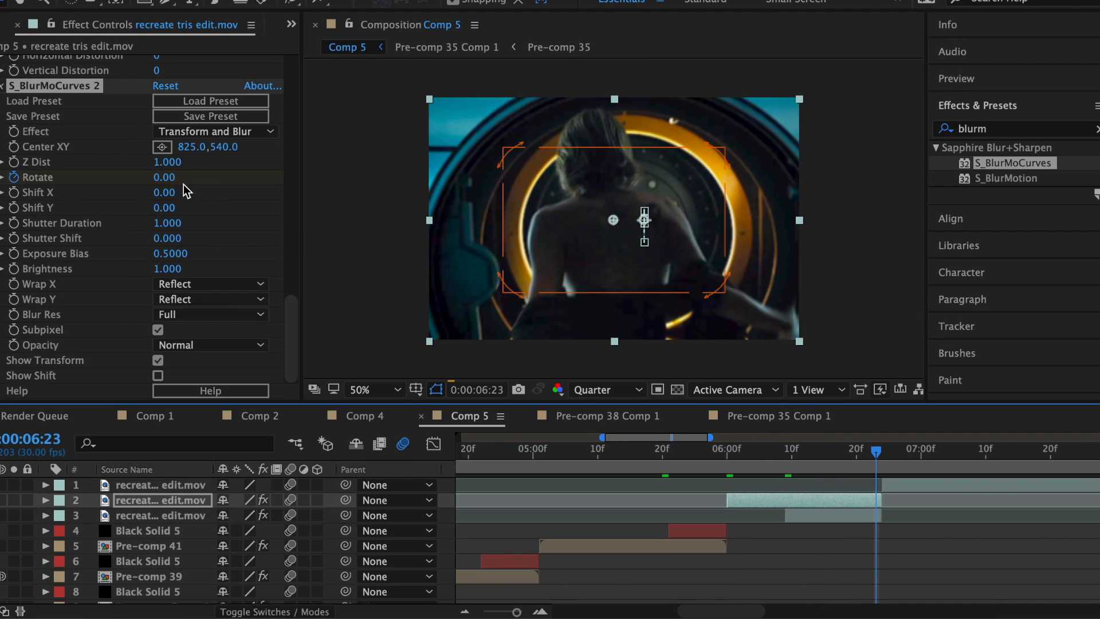
{"action": "left_click", "coordinate": [164, 177]}
{"action": "type", "text": "150"}
{"action": "key", "text": "Return"}
{"action": "key", "text": "u"}
{"action": "scroll", "coordinate": [926, 554], "scroll_direction": "down", "scroll_amount": 4}
{"action": "left_click_drag", "start_coordinate": [897, 551], "coordinate": [747, 507]}
{"action": "right_click", "coordinate": [785, 562]}
{"action": "mouse_move", "coordinate": [807, 605]}
{"action": "left_click", "coordinate": [613, 501]}
{"action": "left_click", "coordinate": [434, 443]}
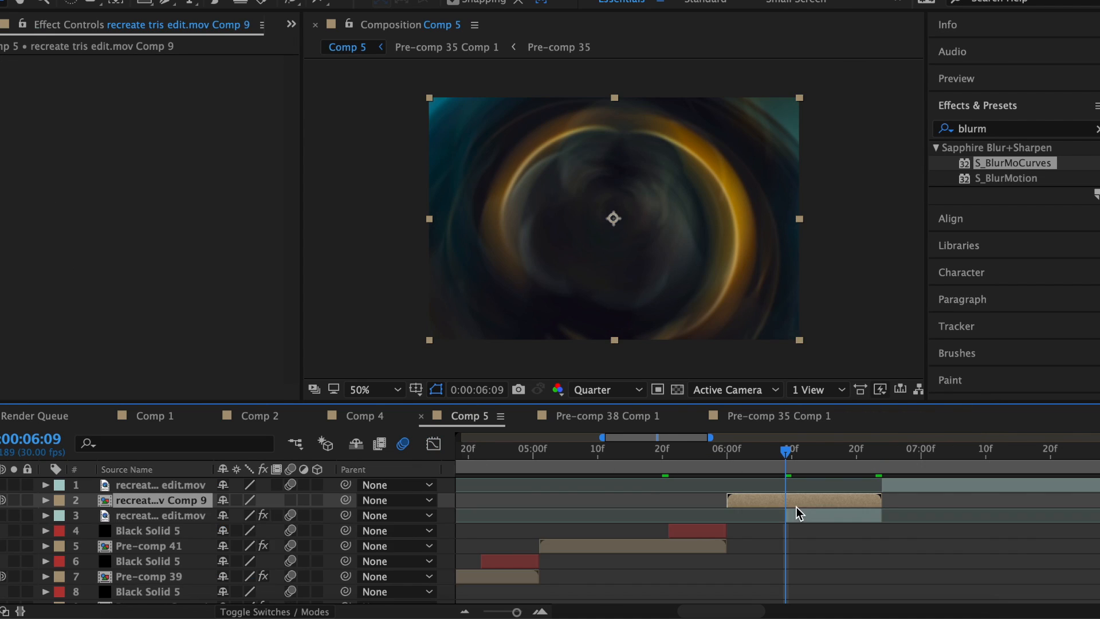
Copy the half-frame Mask 1 from layer 2 and paste it onto layer 3.
{"action": "left_click", "coordinate": [141, 527]}
{"action": "key", "text": "super+c"}
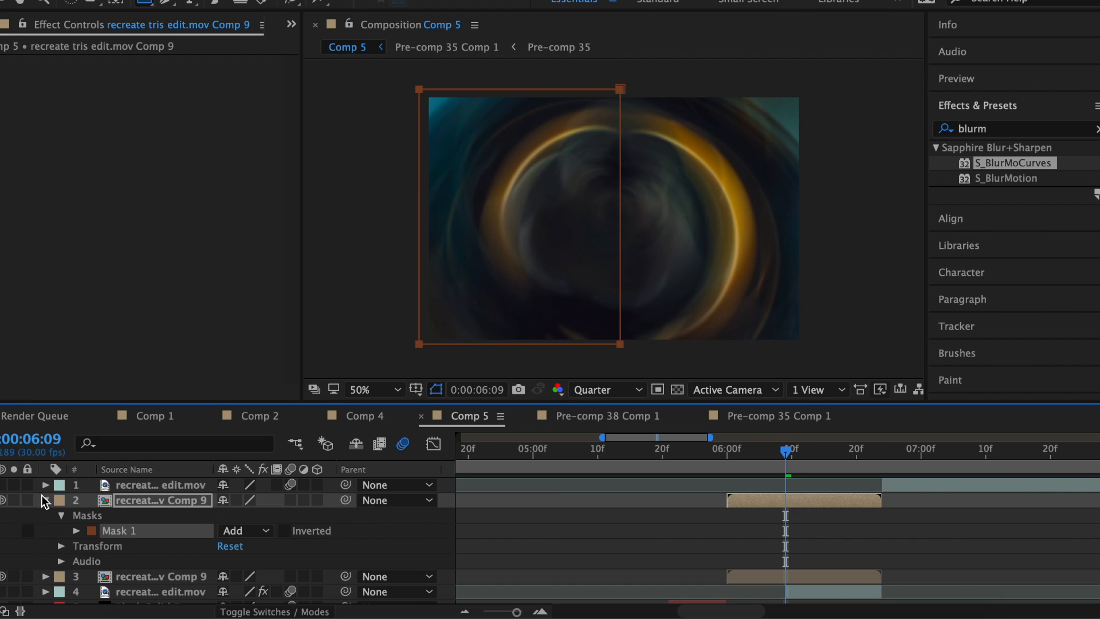
{"action": "left_click", "coordinate": [46, 500]}
{"action": "left_click", "coordinate": [795, 517]}
{"action": "key", "text": "super+v"}
{"action": "left_click", "coordinate": [46, 515]}
{"action": "left_click", "coordinate": [794, 501]}
Draw a vertical Pen line on a new shape layer with a light cyan stroke.
{"action": "key", "text": "super+shift+i"}
{"action": "left_click", "coordinate": [309, 1]}
{"action": "mouse_move", "coordinate": [344, 0]}
{"action": "left_click", "coordinate": [646, 74]}
{"action": "left_click", "coordinate": [165, 2]}
{"action": "left_click", "coordinate": [616, 97]}
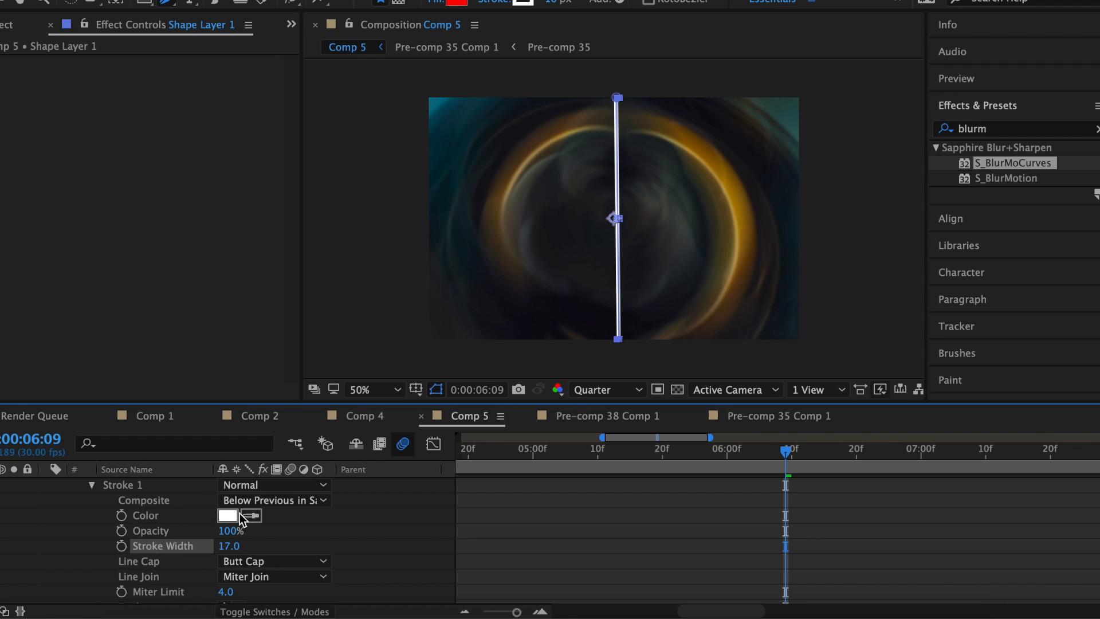
{"action": "left_click", "coordinate": [235, 515]}
{"action": "left_click", "coordinate": [609, 269]}
{"action": "left_click", "coordinate": [546, 181]}
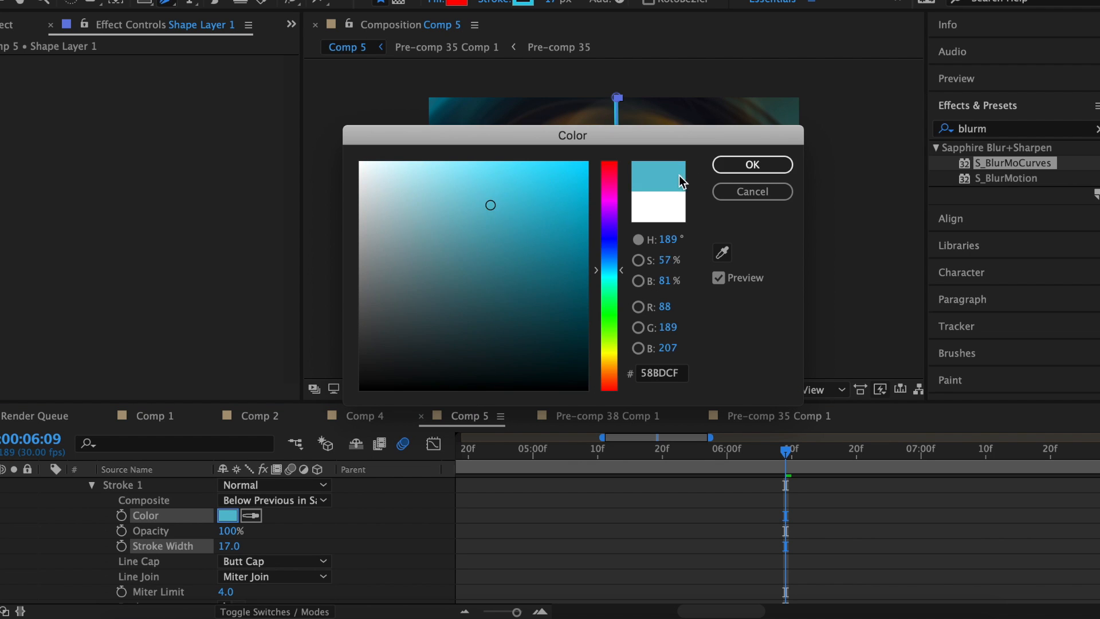
{"action": "left_click", "coordinate": [752, 164]}
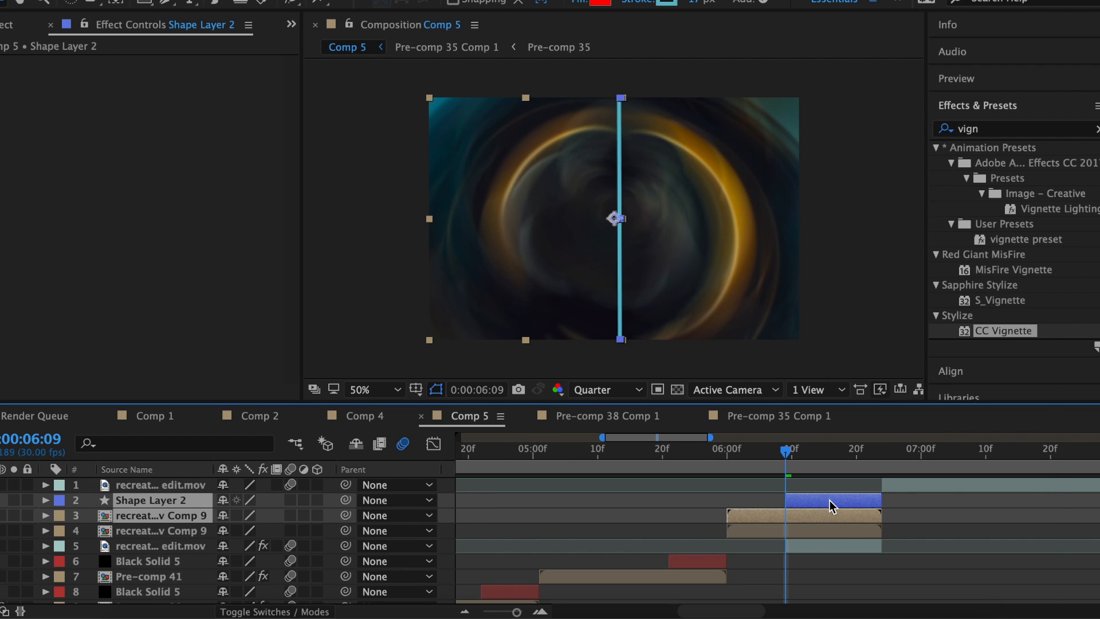
Pre-compose the line into Pre-comp 42, then it and layer 4 into Pre-comp 43.
{"action": "right_click", "coordinate": [832, 506]}
{"action": "left_click", "coordinate": [824, 459]}
{"action": "left_click", "coordinate": [698, 405]}
{"action": "scroll", "coordinate": [803, 506], "scroll_direction": "down", "scroll_amount": 1}
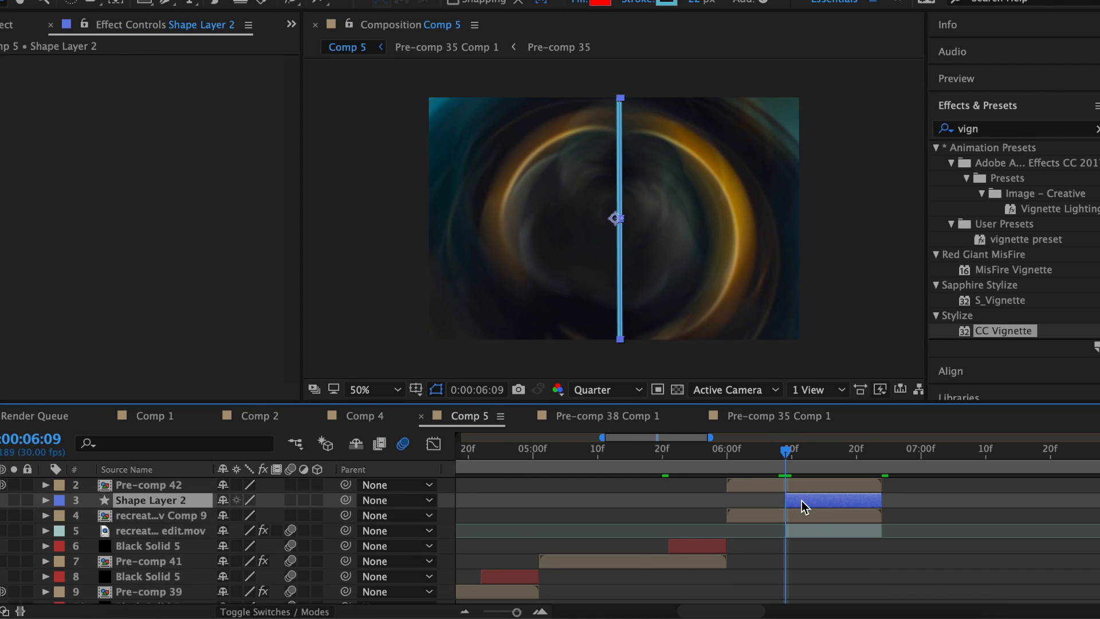
{"action": "key", "text": "p"}
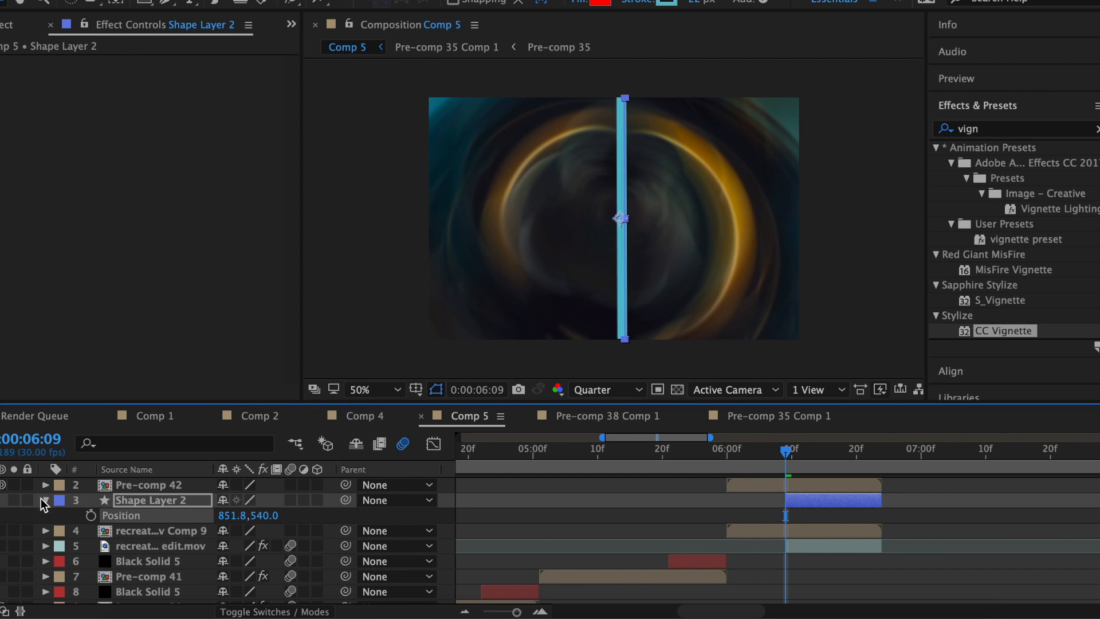
{"action": "left_click", "coordinate": [46, 506]}
{"action": "left_click", "coordinate": [847, 519], "text": "shift"}
{"action": "right_click", "coordinate": [834, 504]}
{"action": "left_click", "coordinate": [859, 459]}
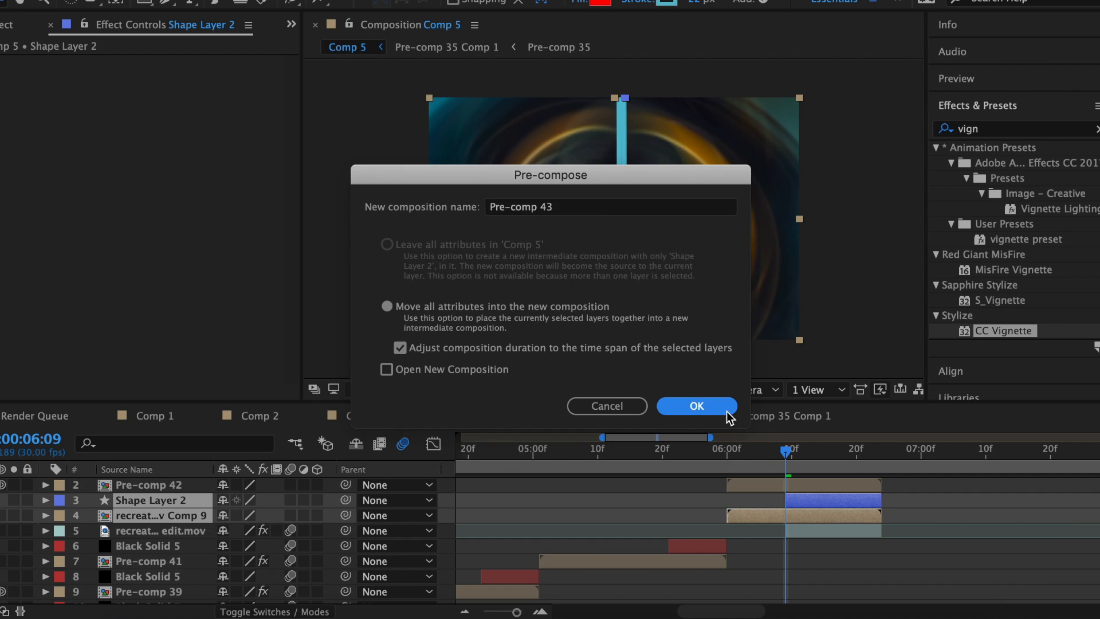
{"action": "left_click", "coordinate": [726, 411]}
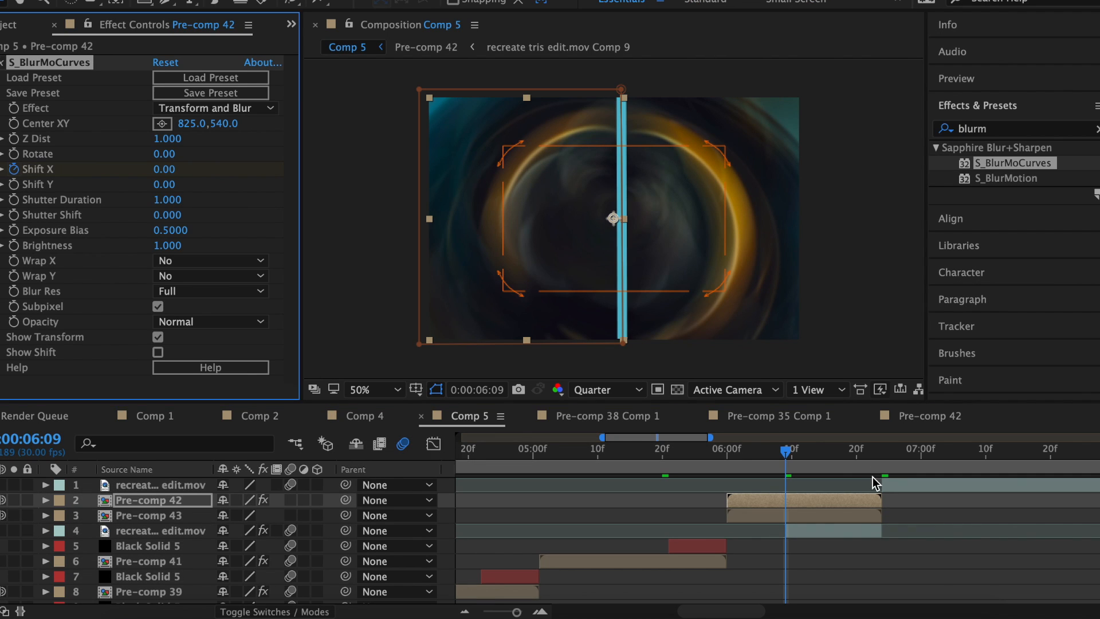
Keyframe S_BlurMoCurves Shift X at 06:22 and set it to 450.
{"action": "left_click", "coordinate": [870, 473]}
{"action": "left_click_drag", "start_coordinate": [166, 169], "coordinate": [127, 169]}
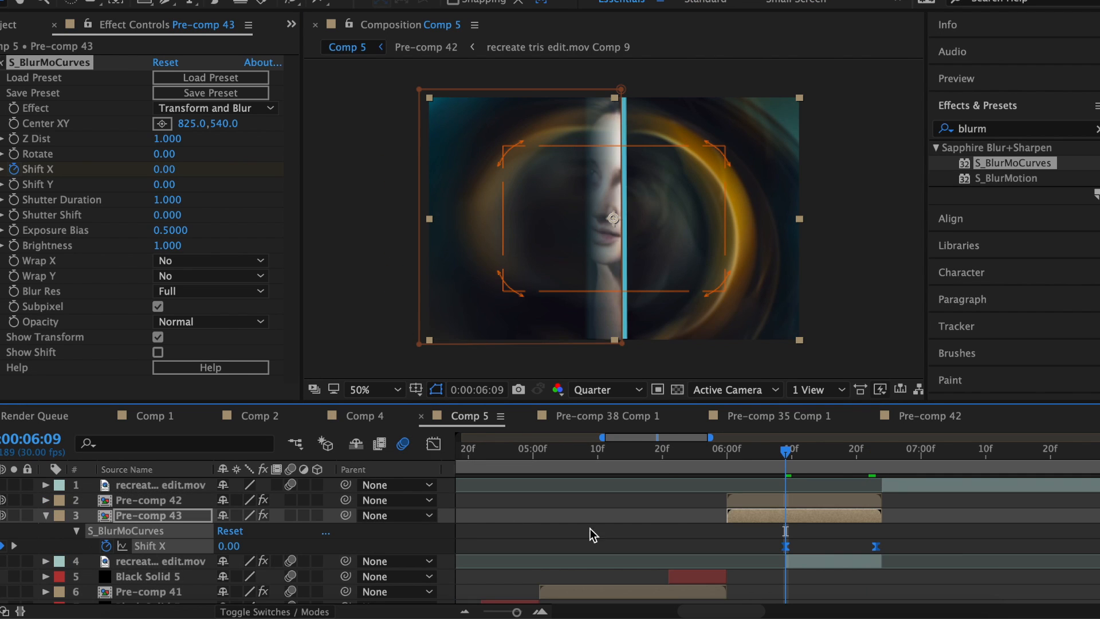
{"action": "key", "text": "k"}
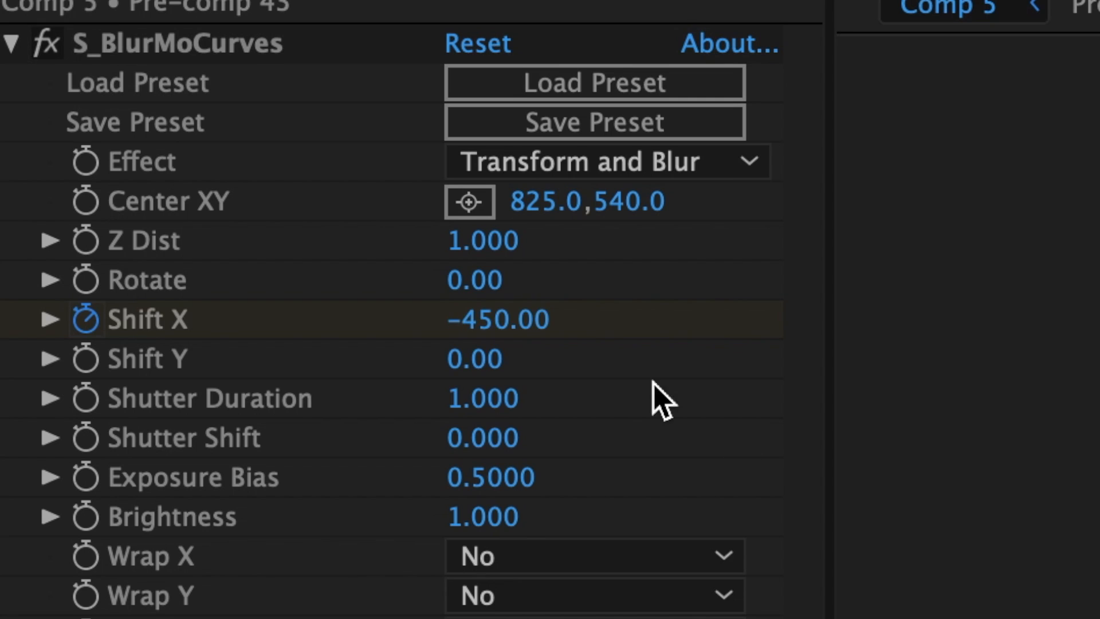
{"action": "left_click", "coordinate": [509, 327]}
{"action": "type", "text": "450"}
{"action": "key", "text": "Return"}
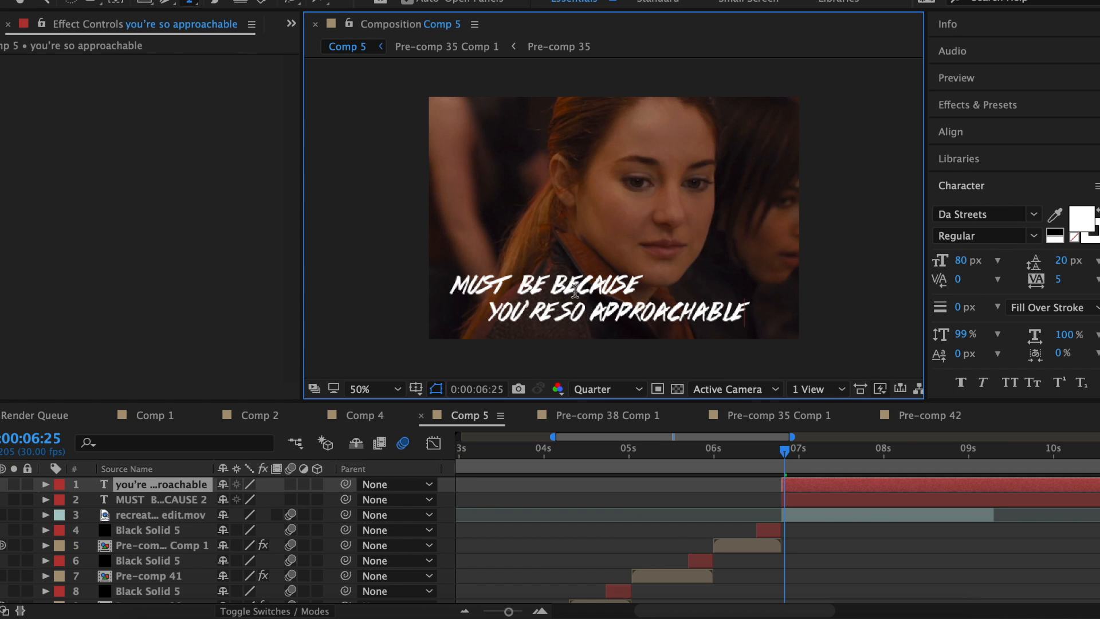
Color the caption word APPROACHABLE purple and add a Drop Shadow to the caption layer.
{"action": "left_click_drag", "start_coordinate": [621, 312], "coordinate": [794, 304]}
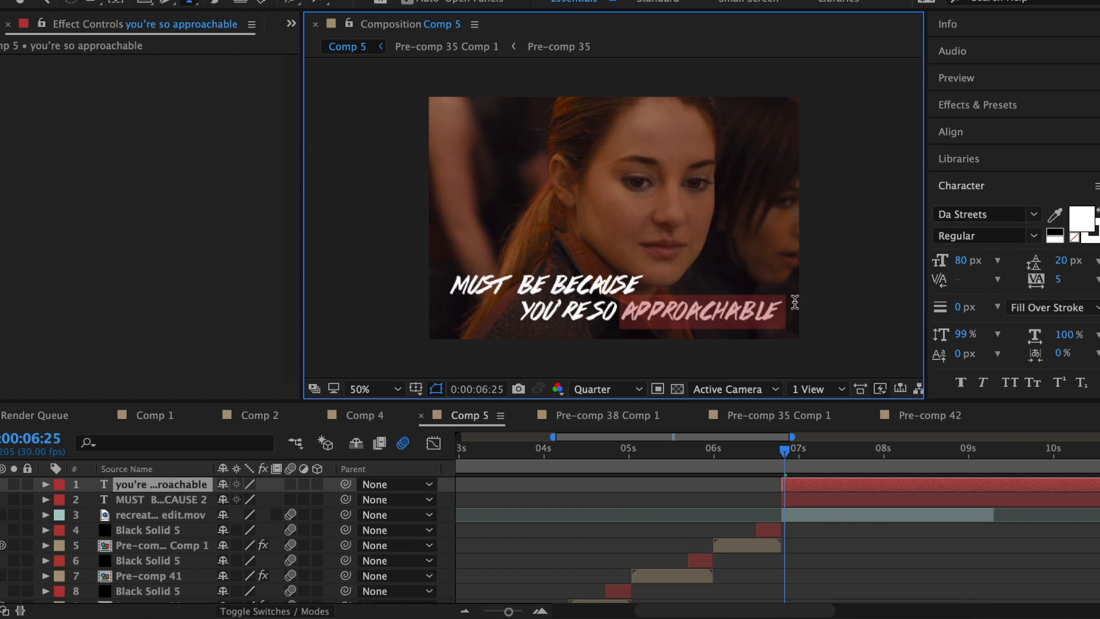
{"action": "left_click", "coordinate": [1082, 220]}
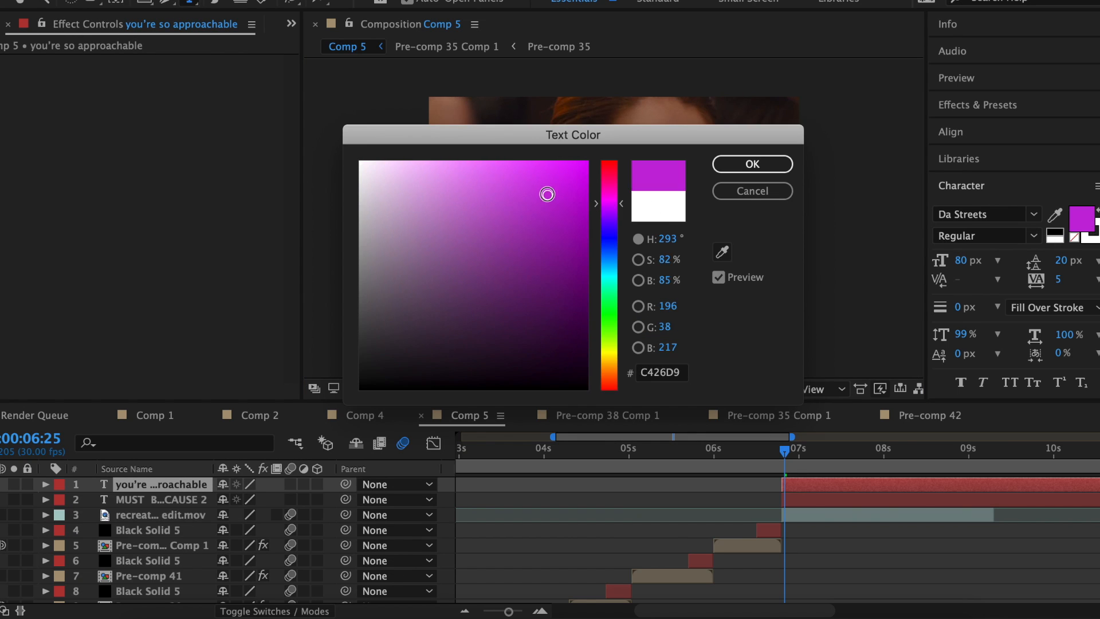
{"action": "key", "text": "Return"}
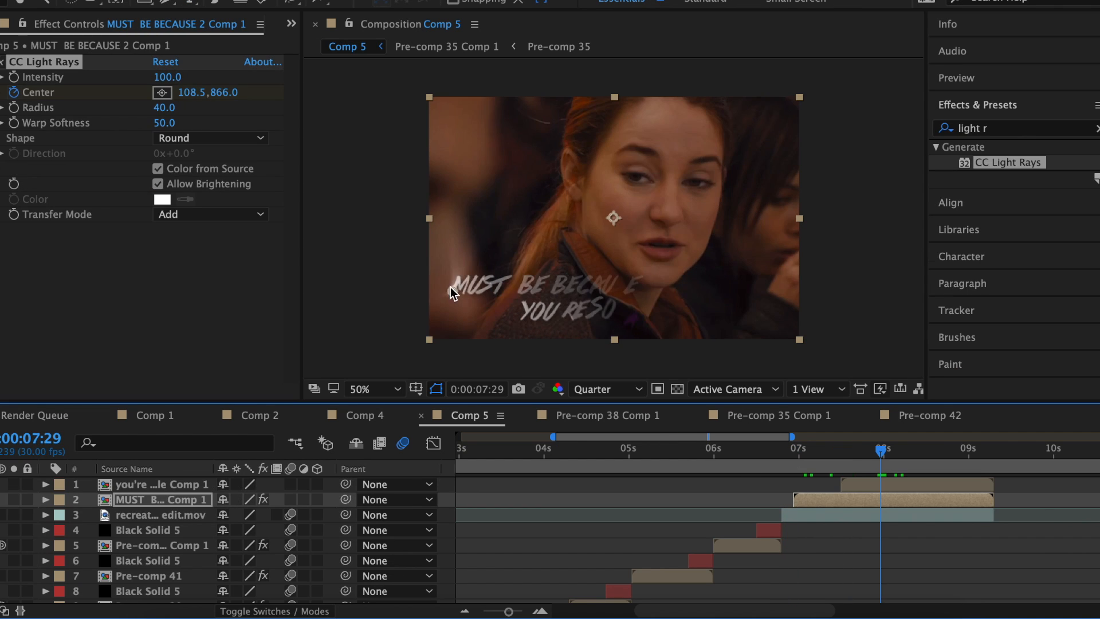
{"action": "left_click", "coordinate": [613, 217]}
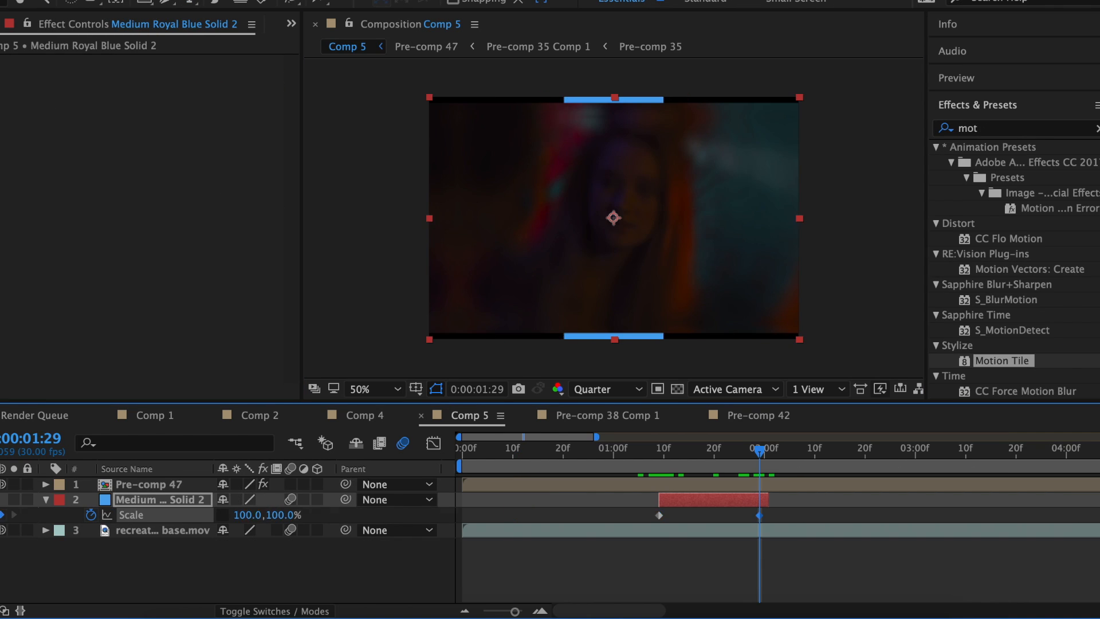
Apply Easy Ease to the solid's Scale keyframes and reshape the speed curve.
{"action": "right_click", "coordinate": [659, 514]}
{"action": "mouse_move", "coordinate": [825, 597]}
{"action": "left_click", "coordinate": [905, 495]}
{"action": "left_click", "coordinate": [434, 443]}
{"action": "left_click_drag", "start_coordinate": [679, 494], "coordinate": [773, 530]}
{"action": "left_click_drag", "start_coordinate": [662, 567], "coordinate": [665, 497]}
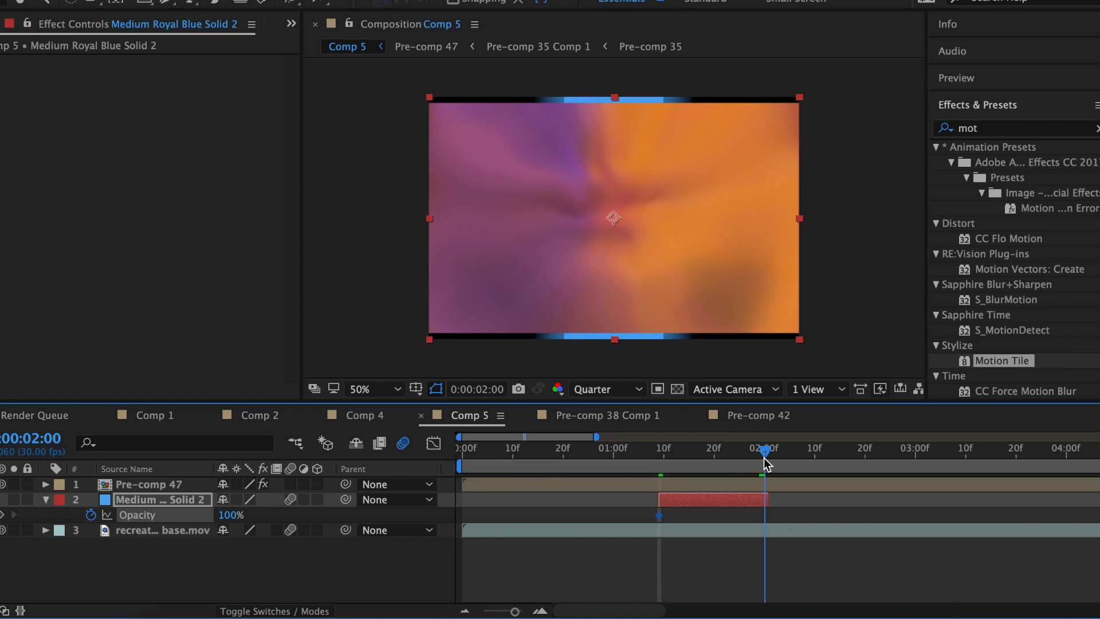
Fade the solid's Opacity to 0% with Easy Ease and a reshaped speed curve.
{"action": "left_click_drag", "start_coordinate": [230, 515], "coordinate": [171, 514]}
{"action": "right_click", "coordinate": [659, 516]}
{"action": "mouse_move", "coordinate": [788, 596]}
{"action": "left_click", "coordinate": [900, 500]}
{"action": "left_click", "coordinate": [433, 442]}
{"action": "left_click_drag", "start_coordinate": [675, 485], "coordinate": [663, 484]}
{"action": "left_click_drag", "start_coordinate": [744, 487], "coordinate": [682, 485]}
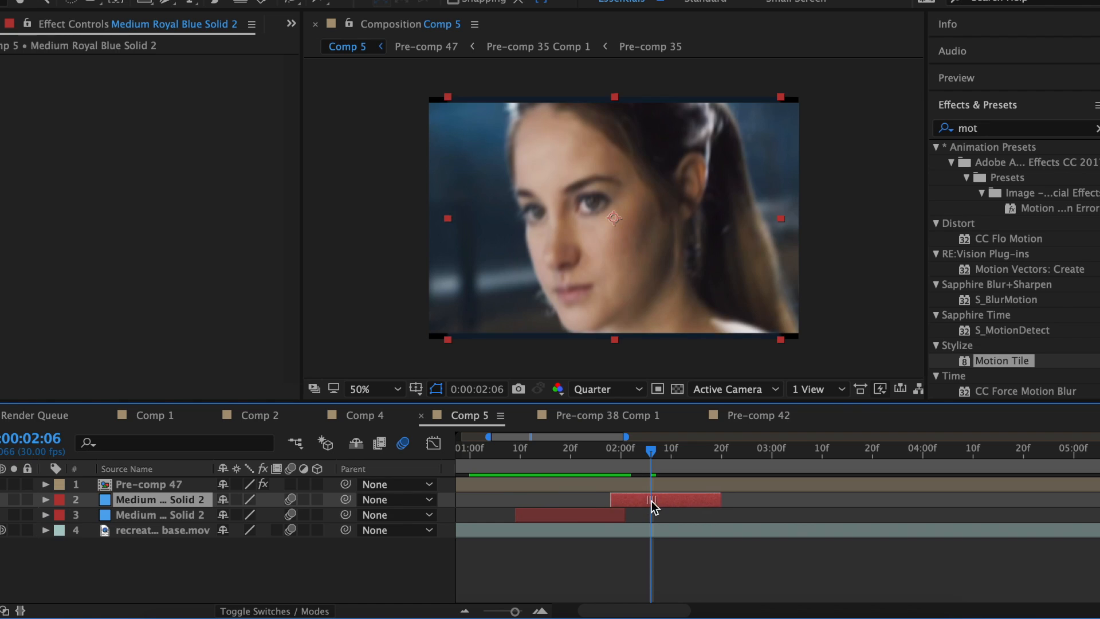
Start the duplicated solid at 2:00 and set its Tint Map White To colour.
{"action": "left_click_drag", "start_coordinate": [652, 505], "coordinate": [663, 505]}
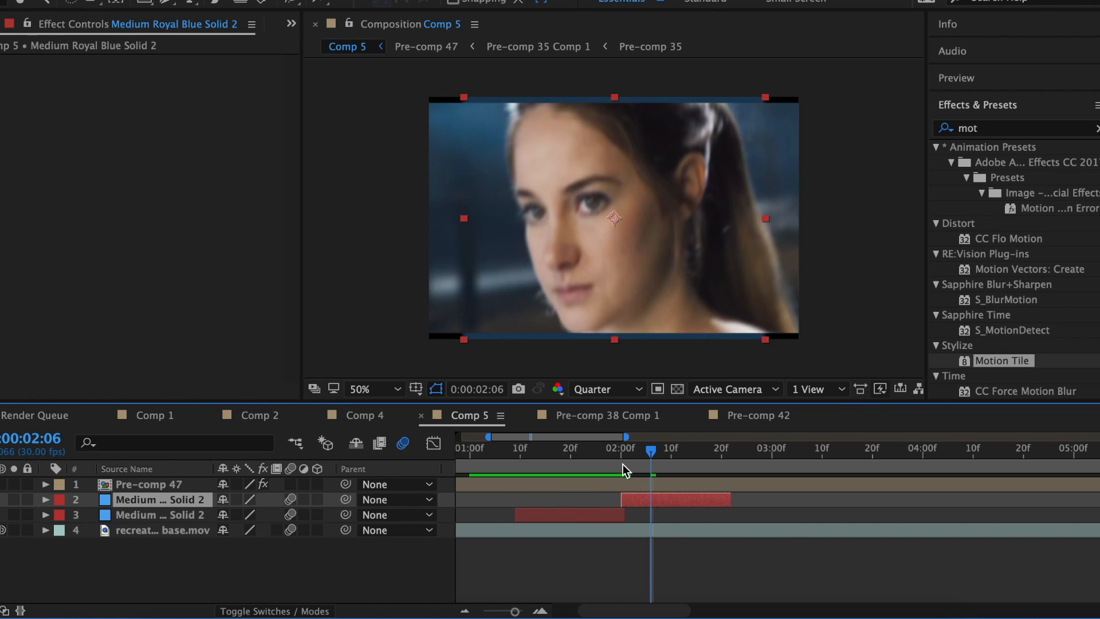
{"action": "key", "text": "i"}
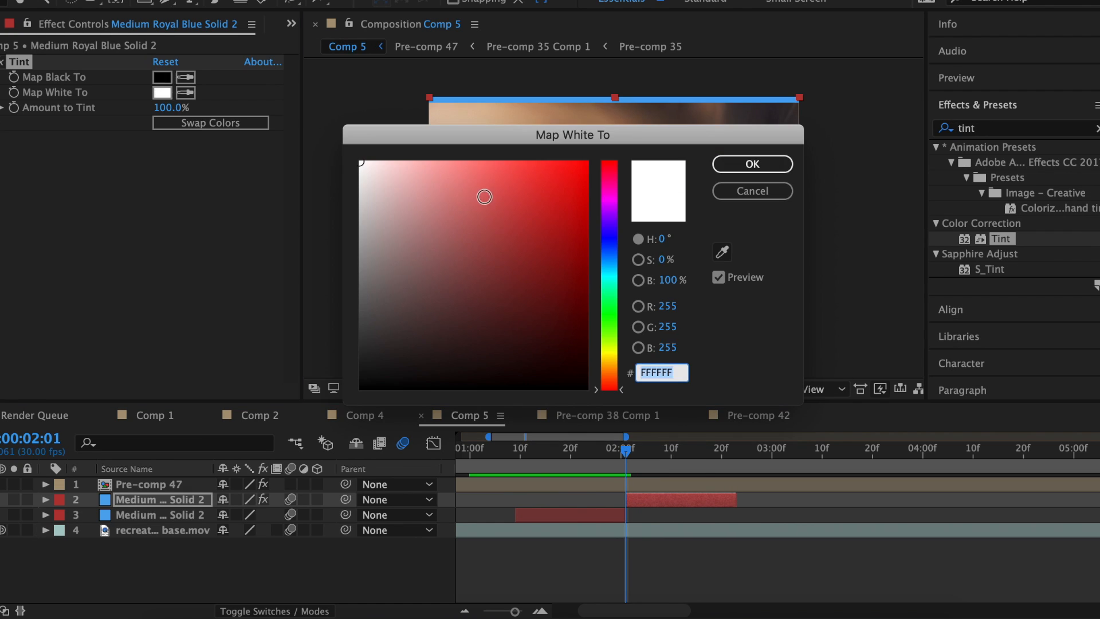
{"action": "left_click", "coordinate": [761, 164]}
{"action": "left_click", "coordinate": [162, 93]}
{"action": "left_click", "coordinate": [743, 165]}
Stagger further solid copies at 2:08, 3:09 and 3:16, shift Master Hue, and mask layer 2.
{"action": "left_click", "coordinate": [657, 450]}
{"action": "left_click_drag", "start_coordinate": [663, 452], "coordinate": [668, 452]}
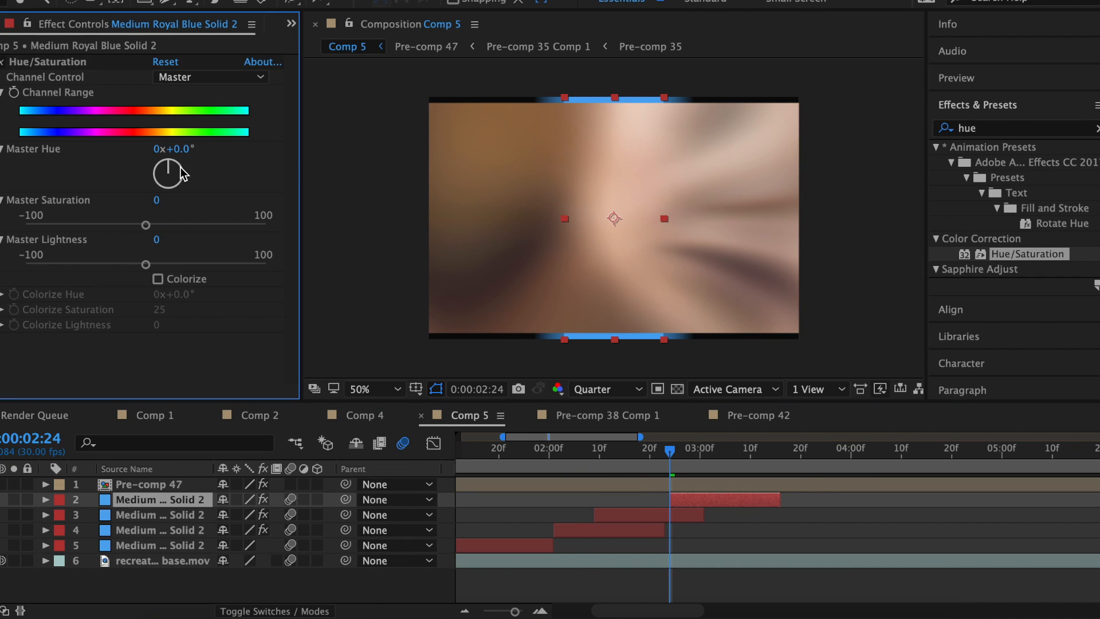
{"action": "left_click_drag", "start_coordinate": [170, 161], "coordinate": [182, 172]}
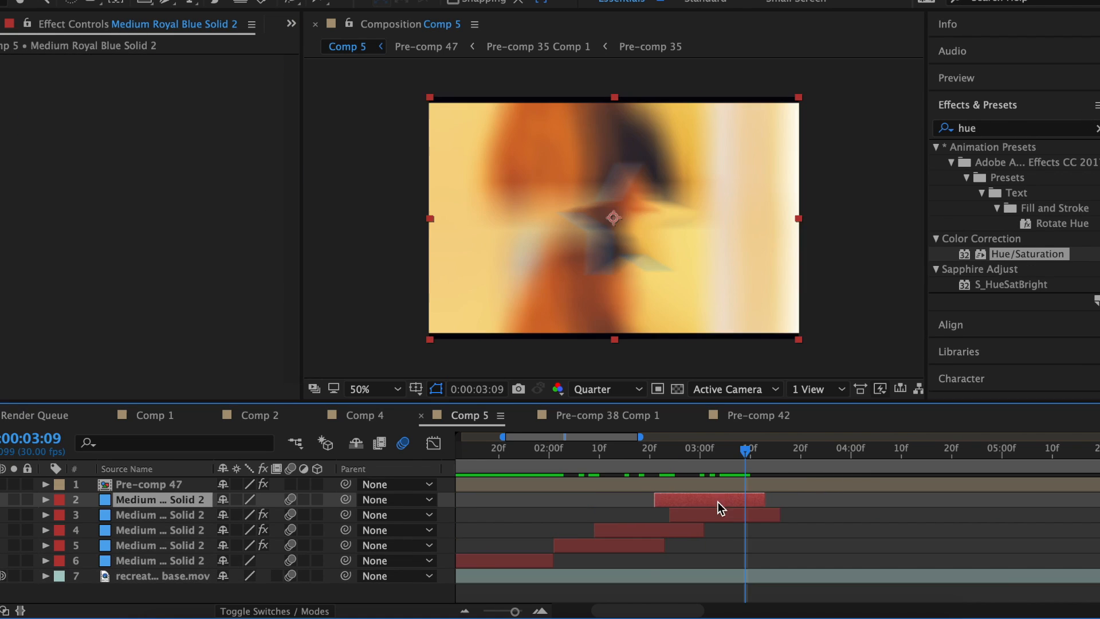
{"action": "left_click_drag", "start_coordinate": [720, 505], "coordinate": [801, 499]}
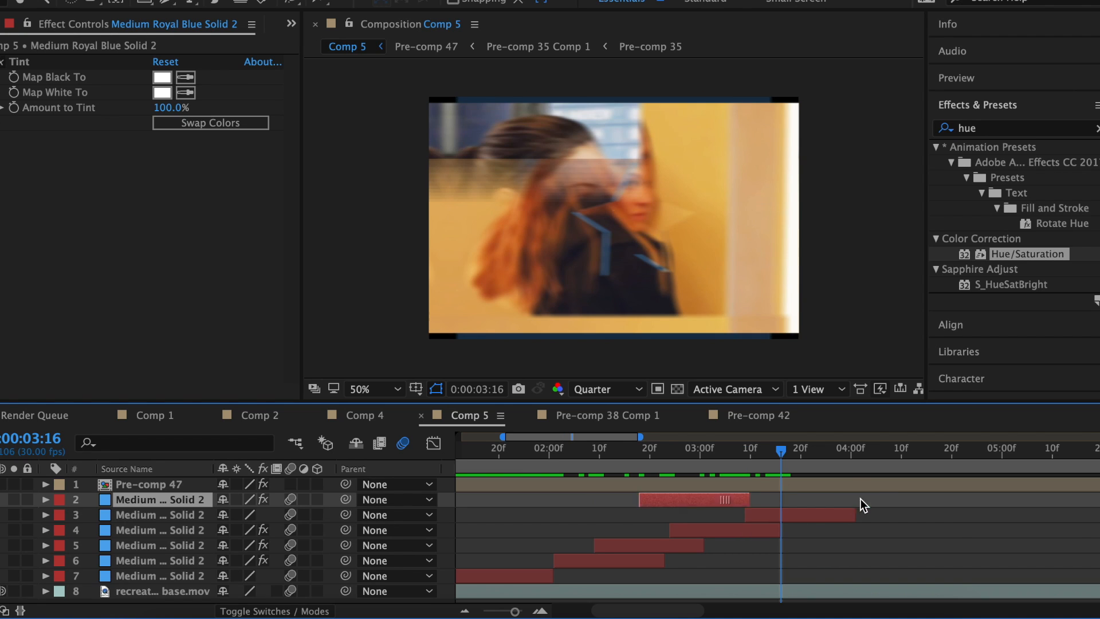
{"action": "left_click_drag", "start_coordinate": [859, 503], "coordinate": [868, 504]}
{"action": "double_click", "coordinate": [149, 3]}
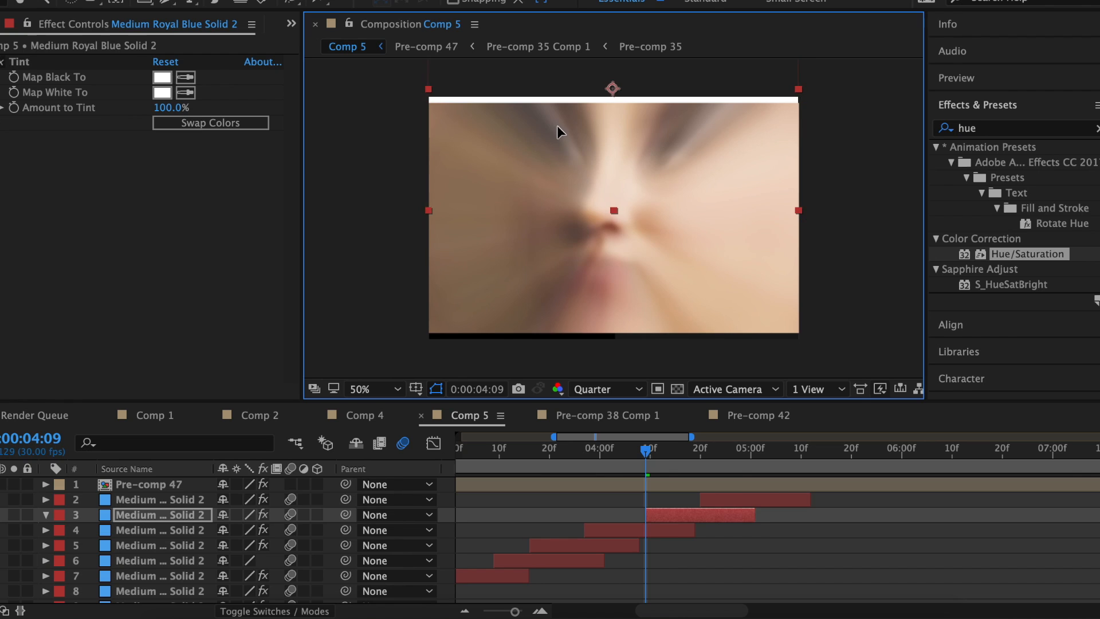
{"action": "left_click_drag", "start_coordinate": [725, 500], "coordinate": [704, 502]}
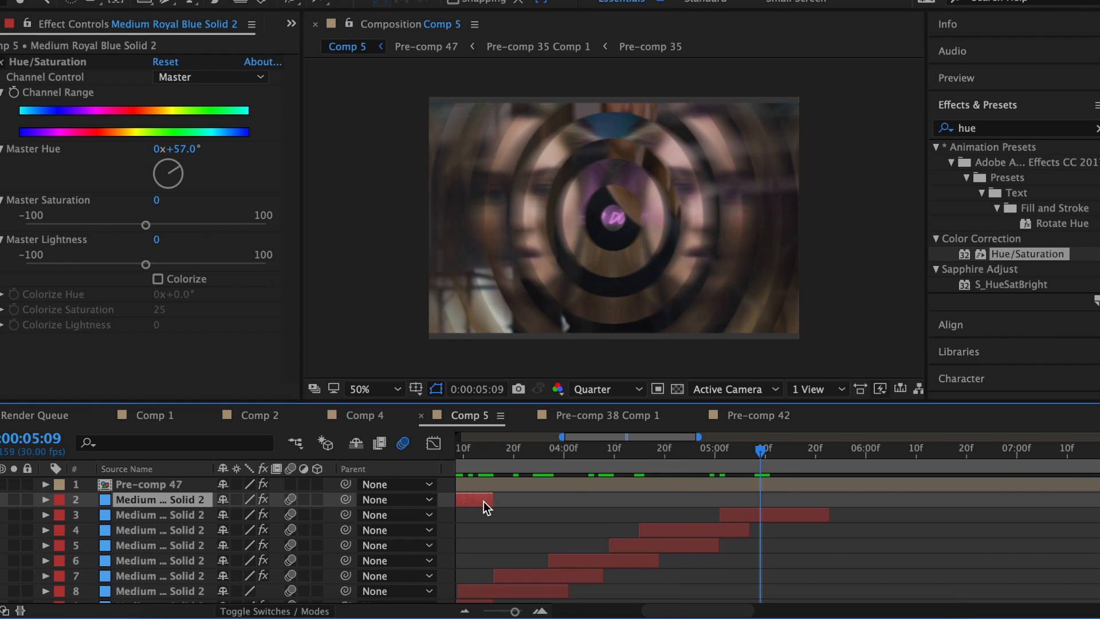